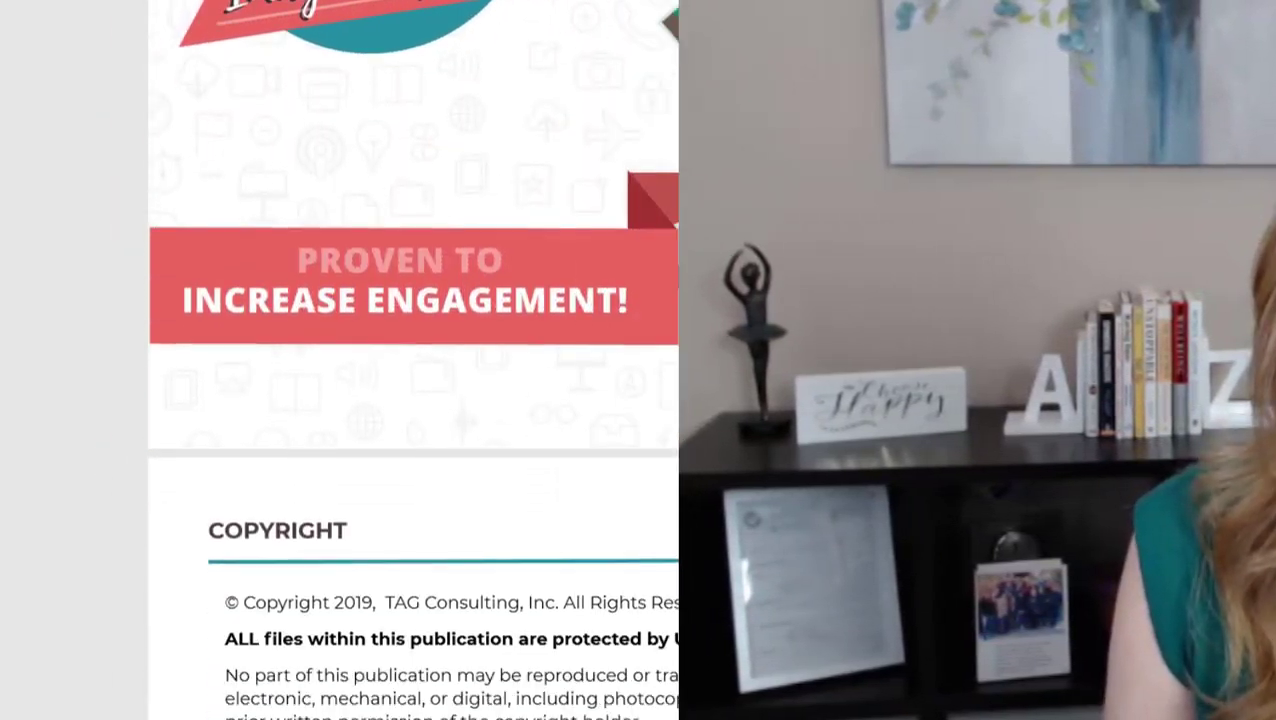
Read through the purchase guide, from the copyright page to the Google Slides and PowerPoint template download pages
scroll(1262, 178, down, 8)
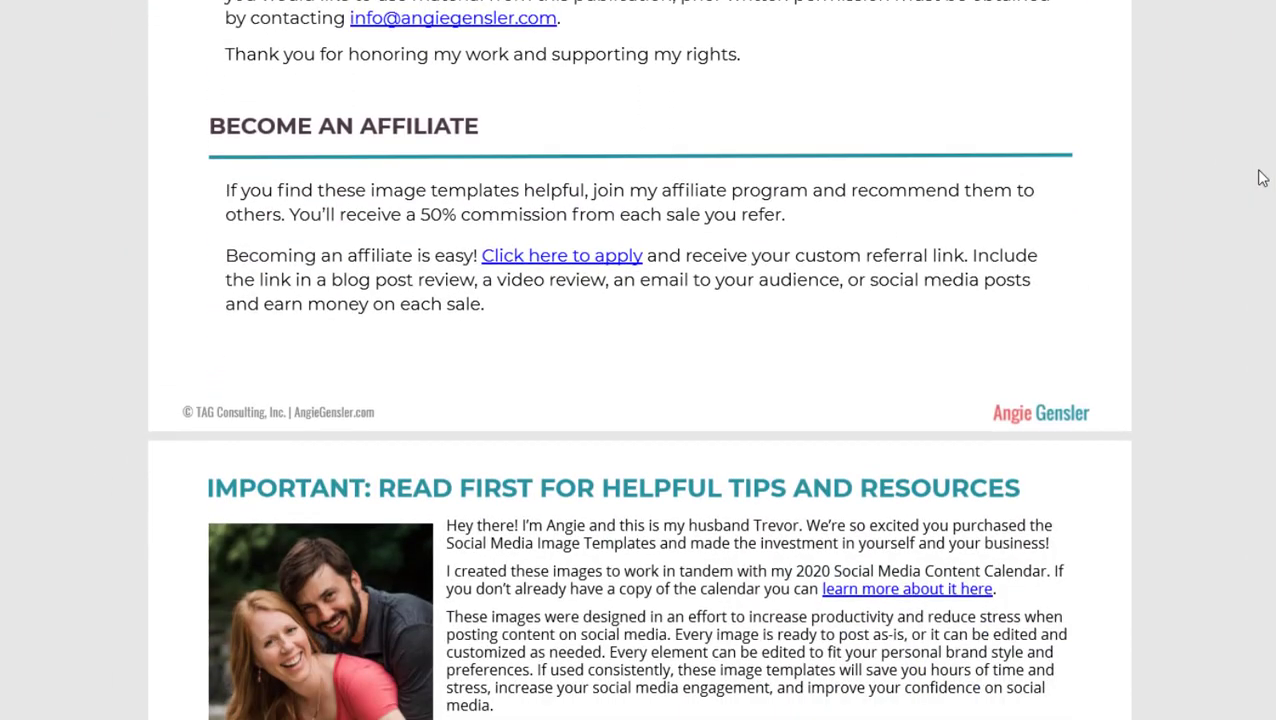
scroll(1262, 178, down, 4)
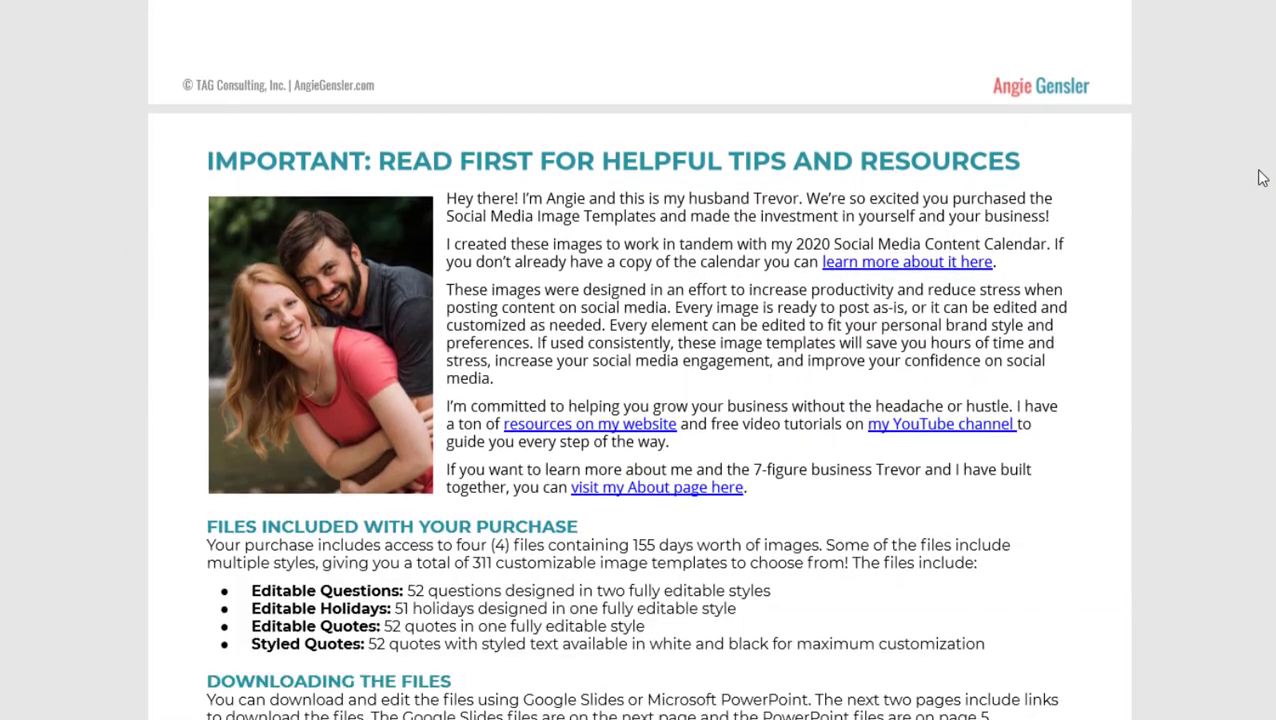
scroll(1262, 178, down, 1)
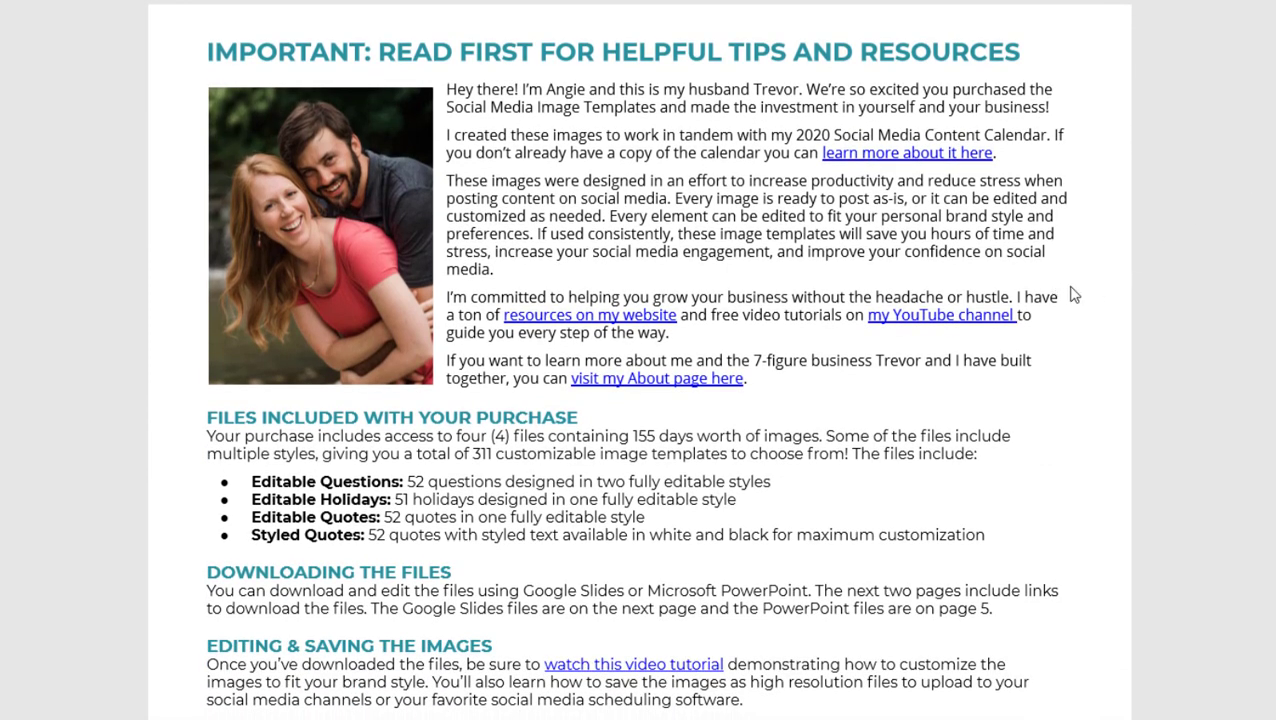
scroll(1075, 295, down, 2)
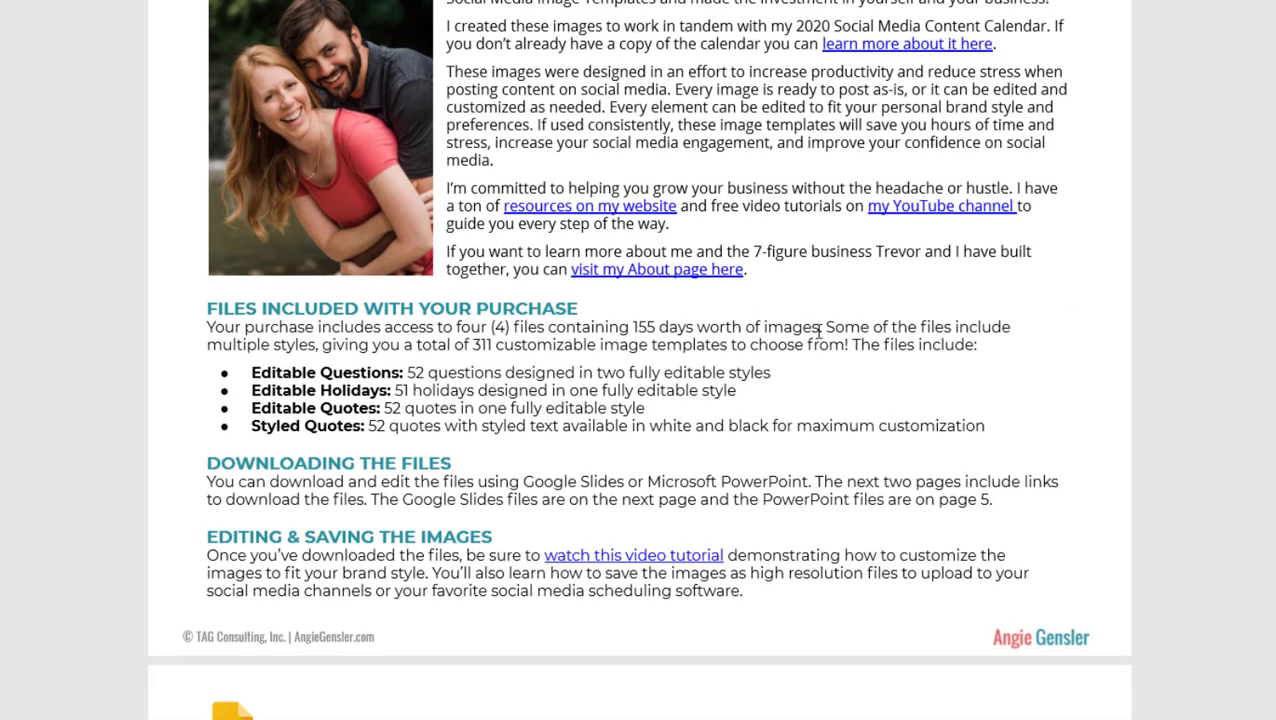
scroll(818, 333, down, 6)
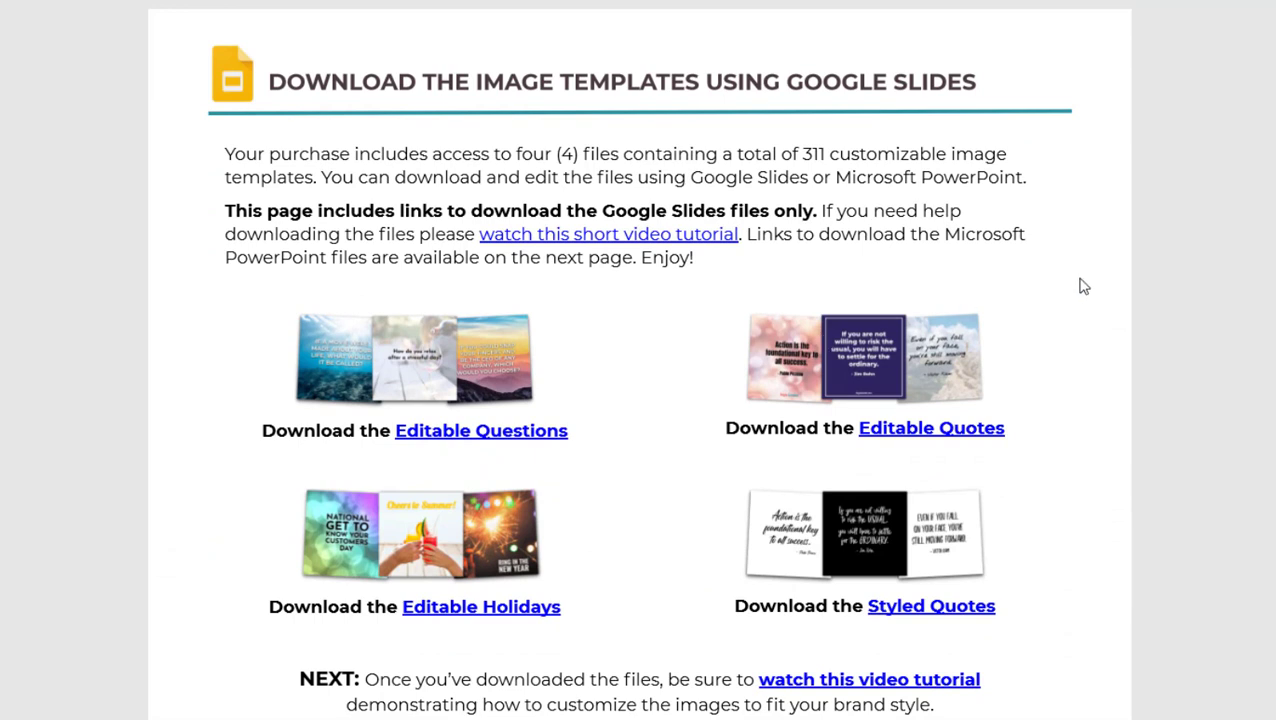
scroll(1083, 286, down, 1)
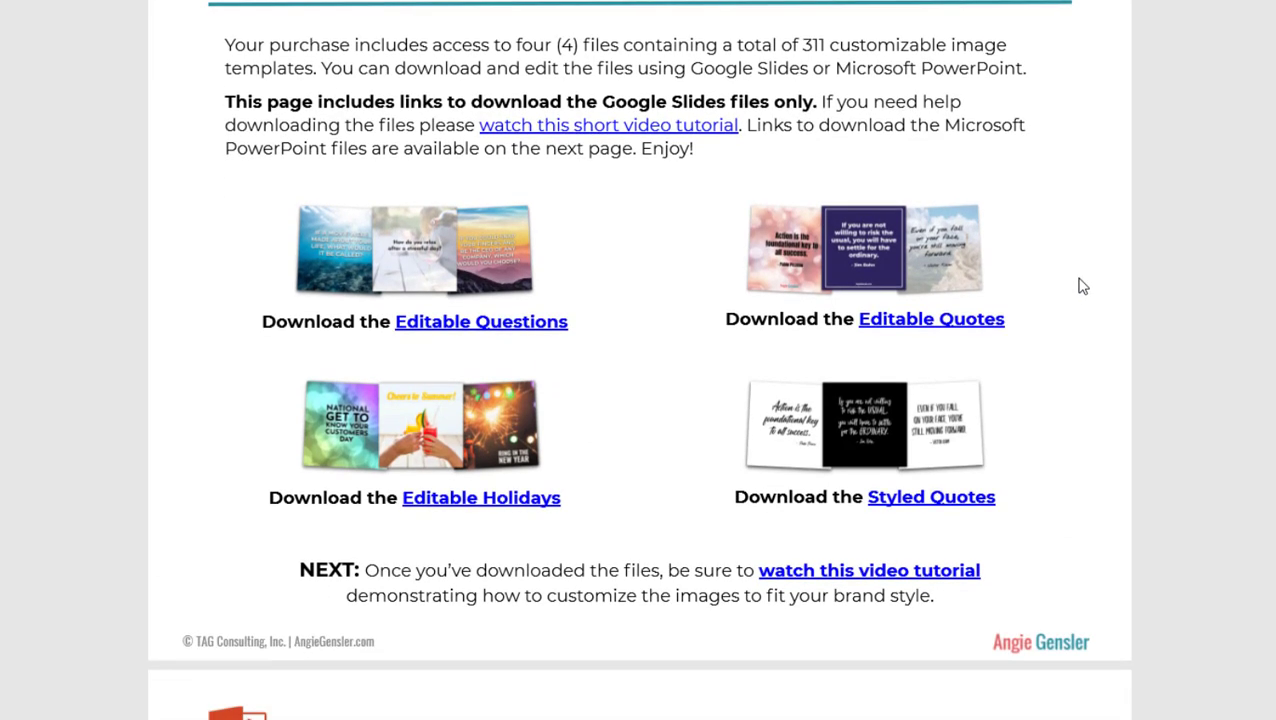
scroll(1083, 286, up, 1)
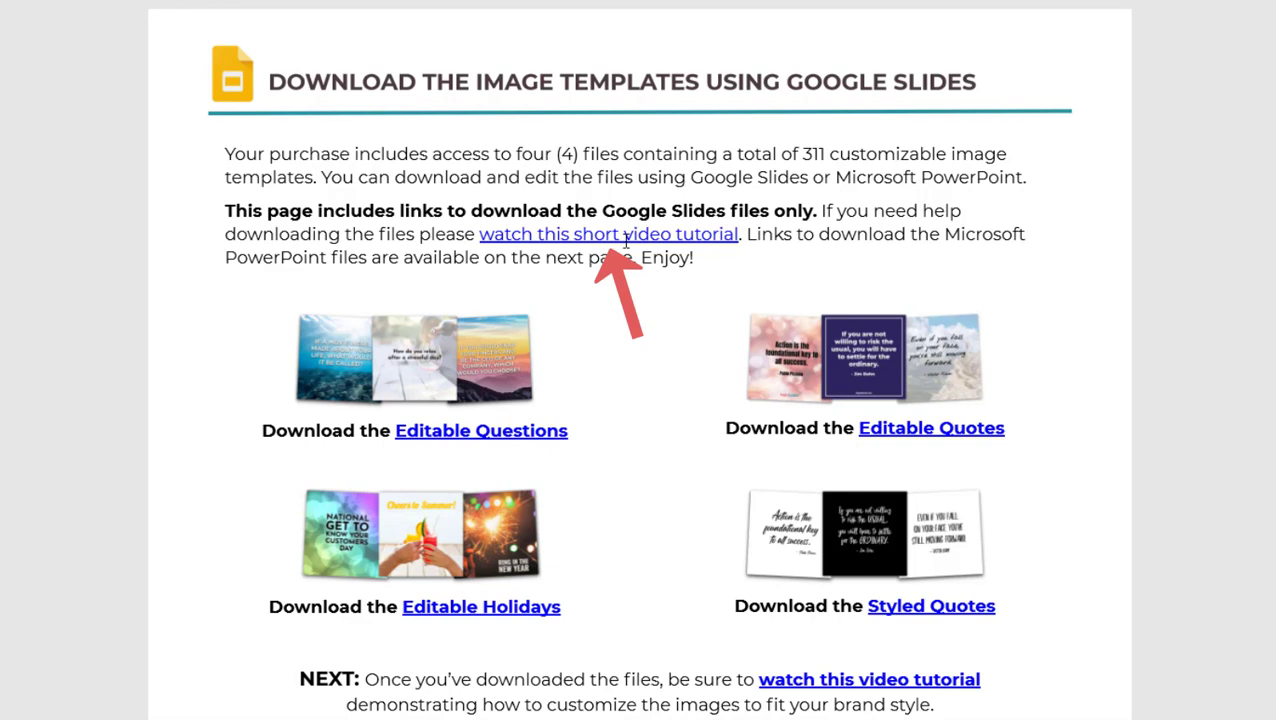
scroll(626, 240, down, 6)
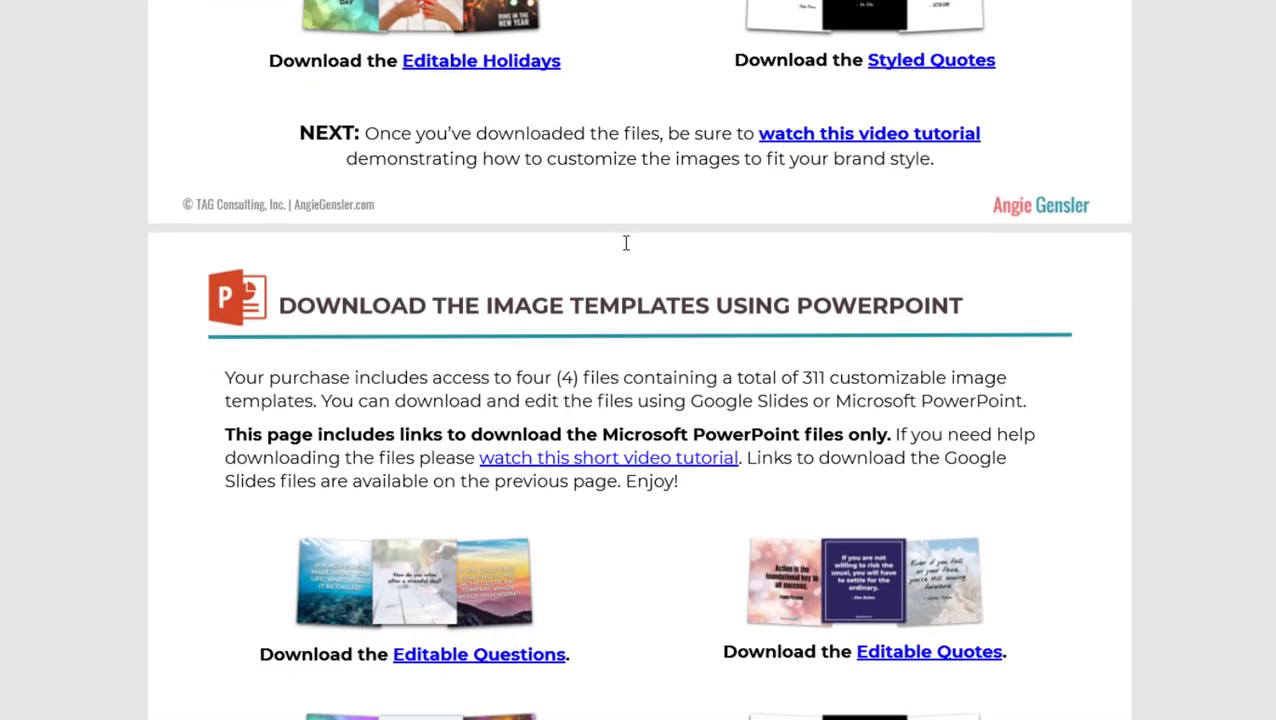
scroll(626, 243, down, 2)
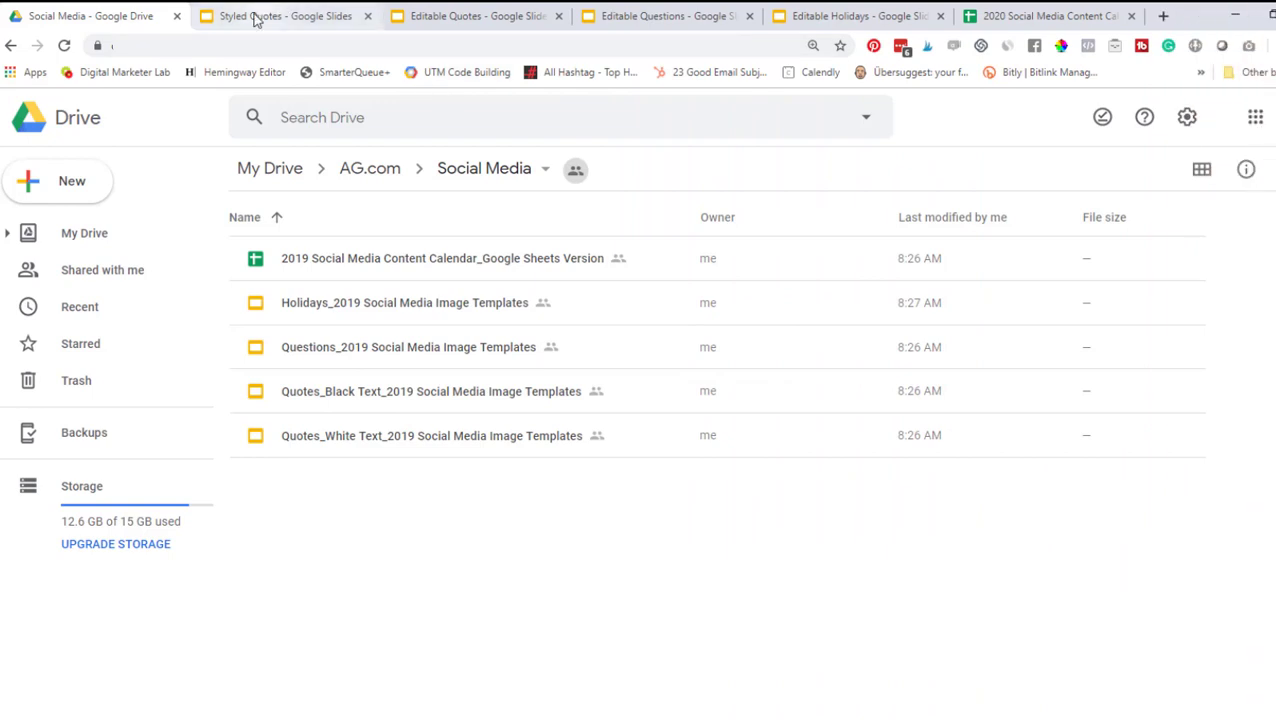
In the Styled Quotes presentation, download slide 3 as a PNG image and check the options for the downloaded file
click(255, 17)
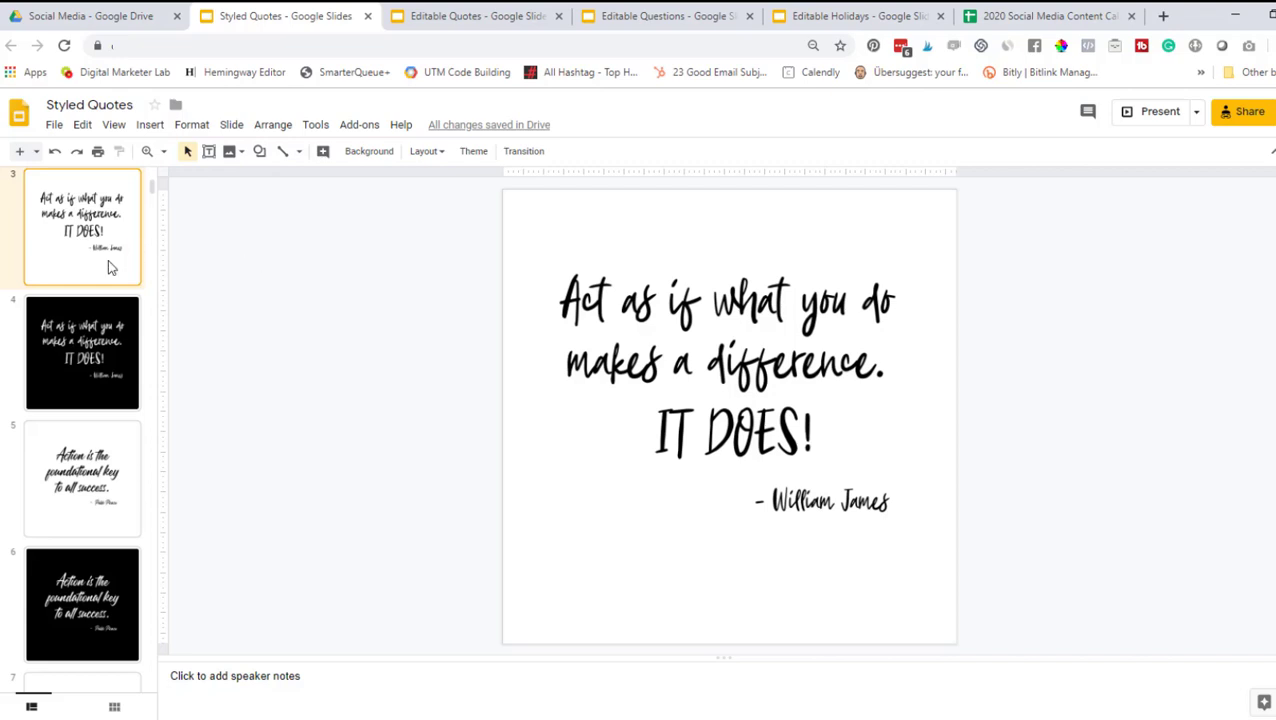
click(54, 128)
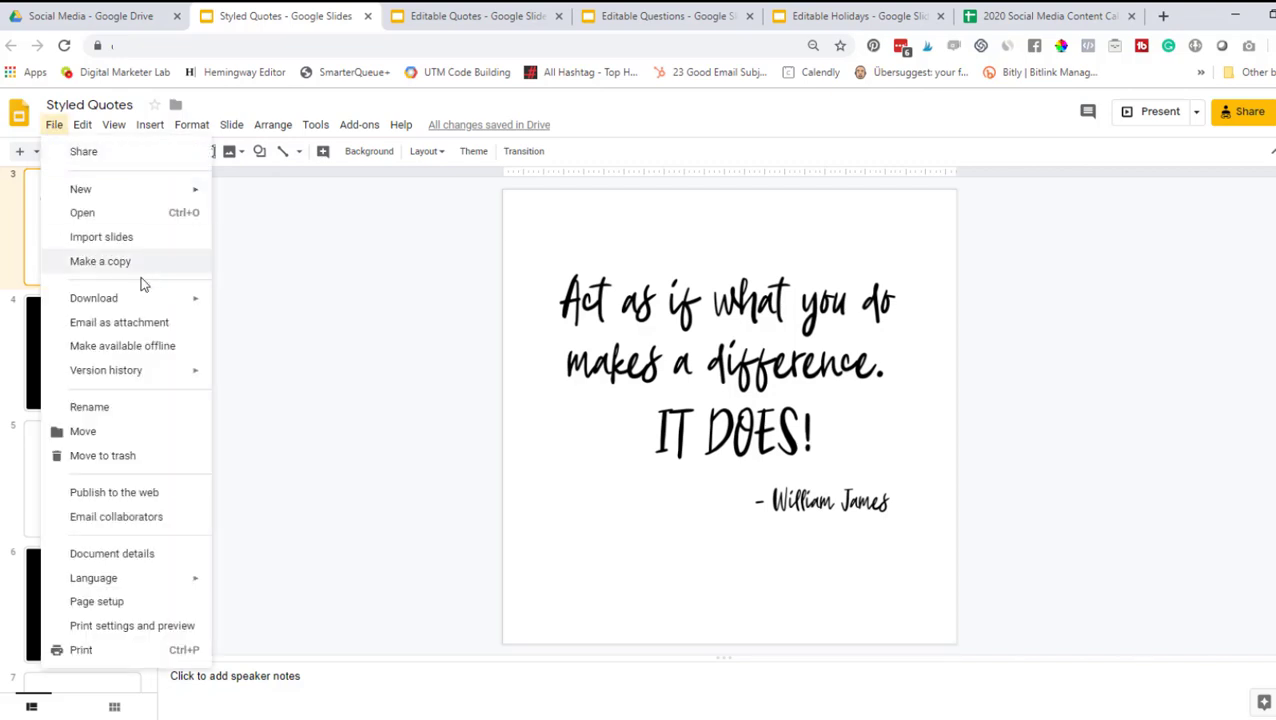
mouse_move(148, 296)
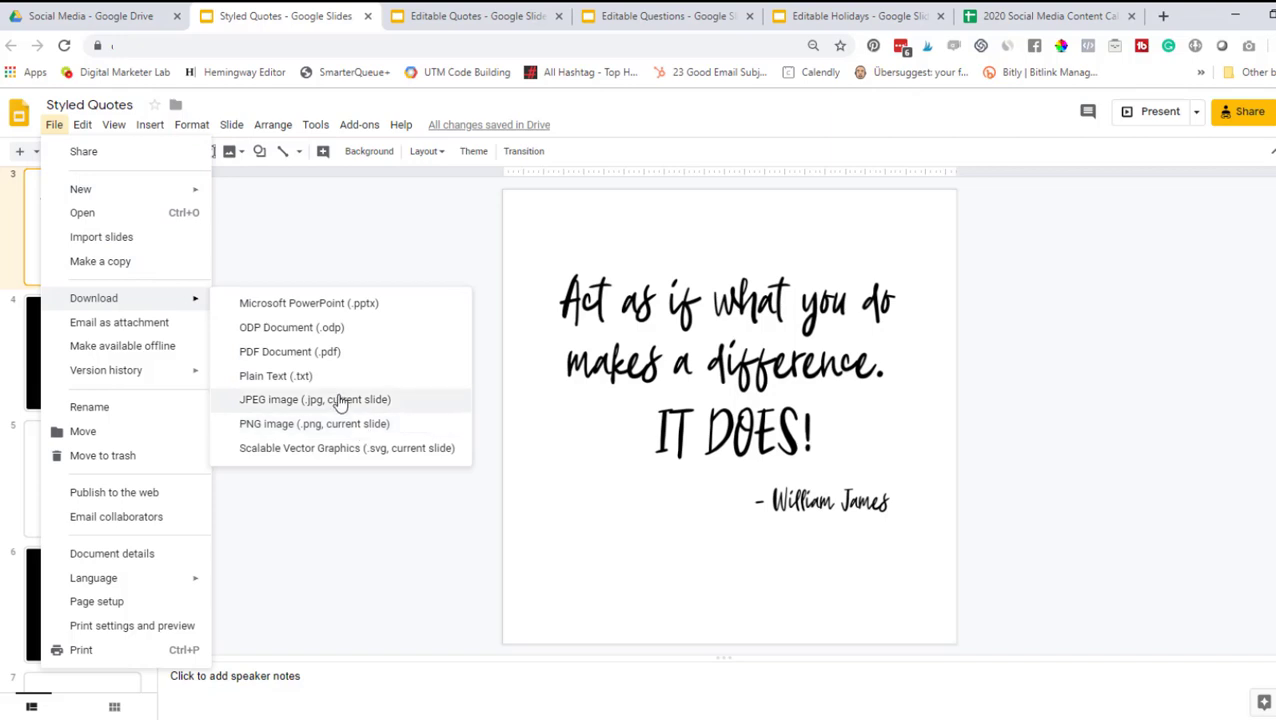
click(257, 425)
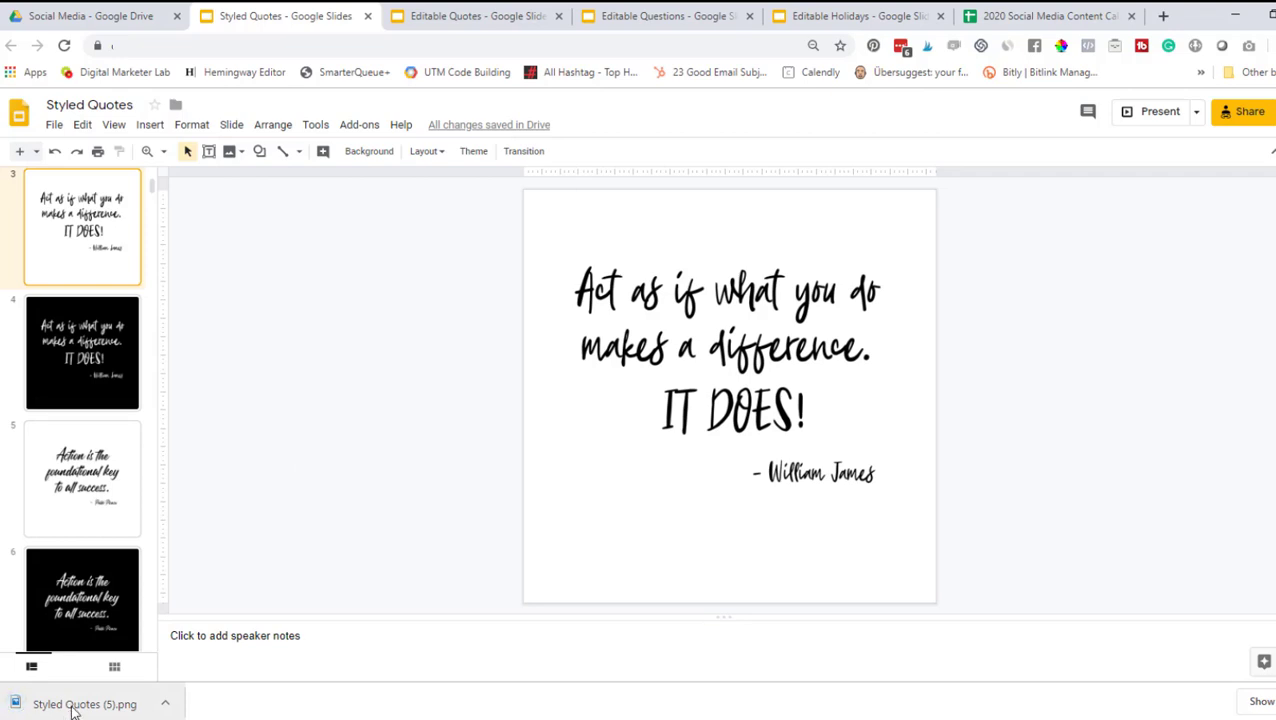
click(166, 704)
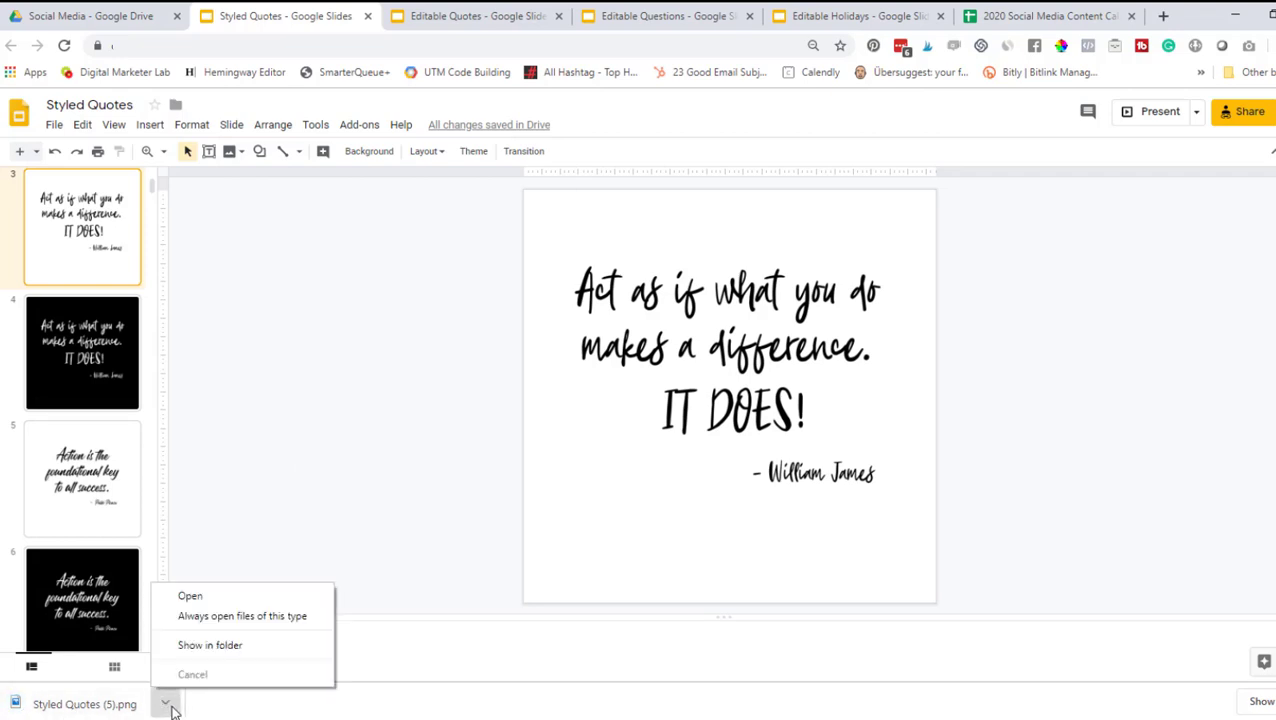
click(265, 473)
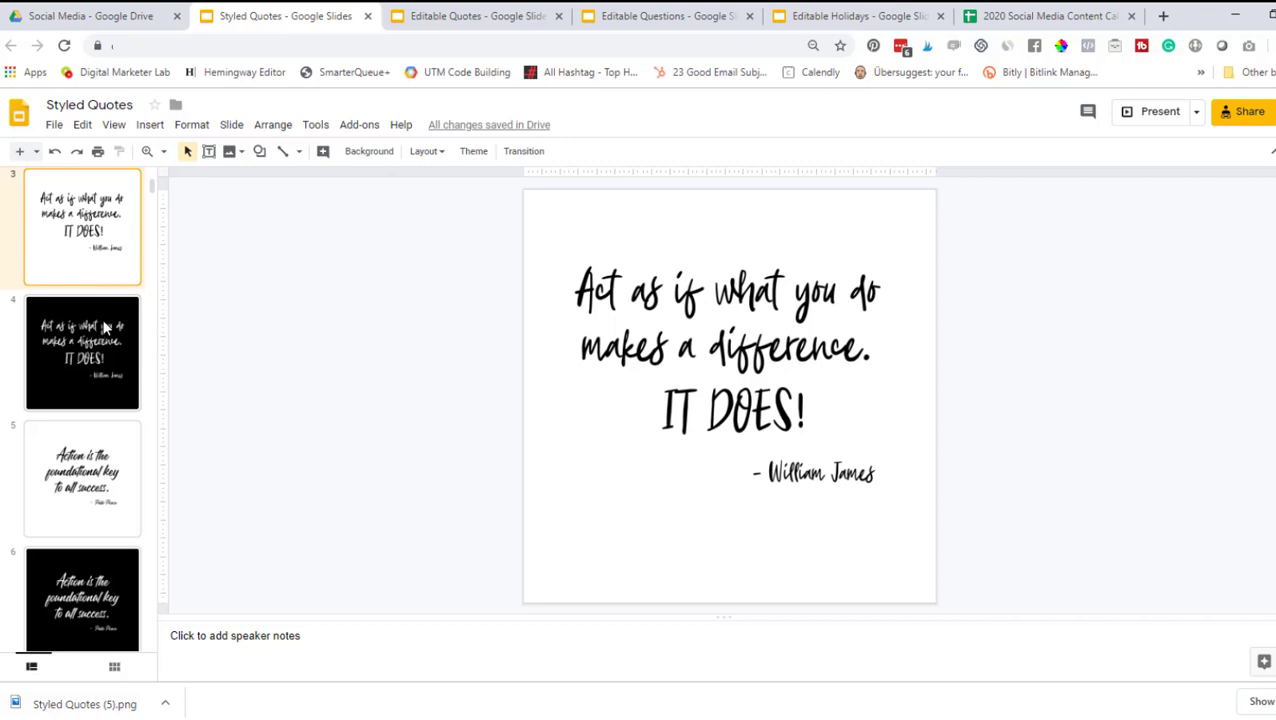
In the Quotes sheet of the 2020 Social Media Content Calendar, clear the X from row 9's Date Posted cell and look through the quotes
click(1041, 22)
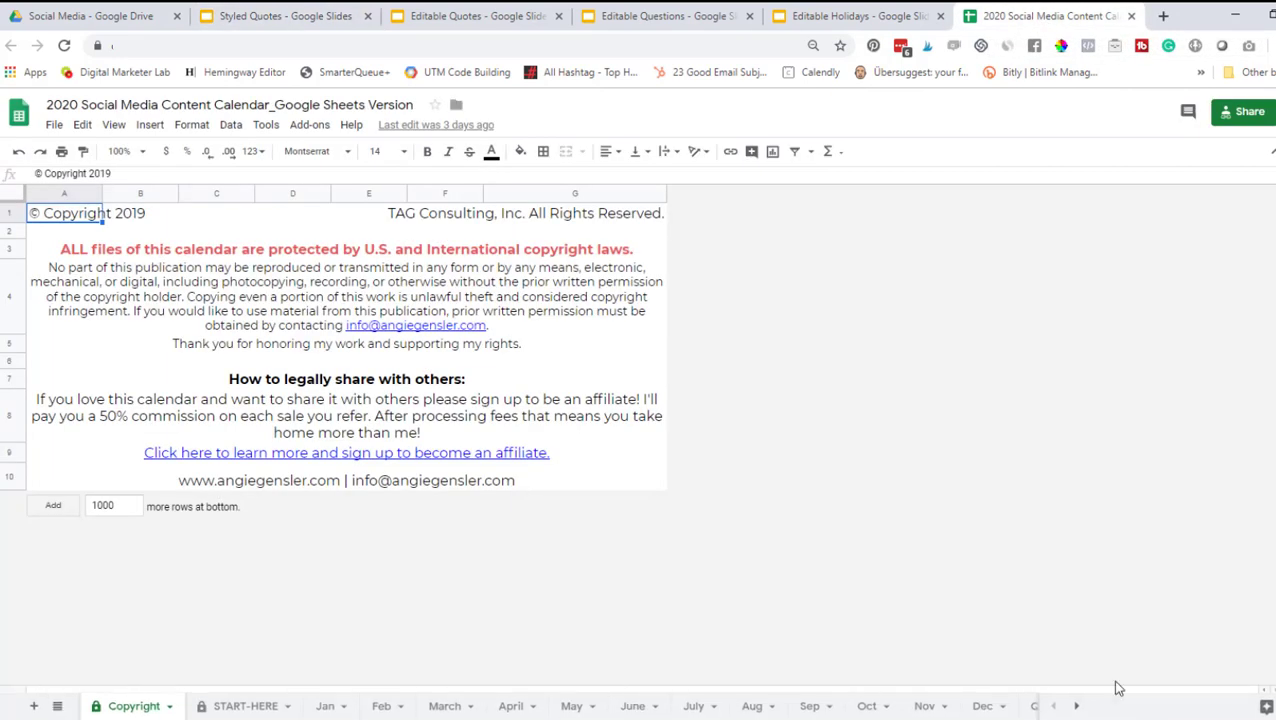
click(1078, 708)
click(1078, 708)
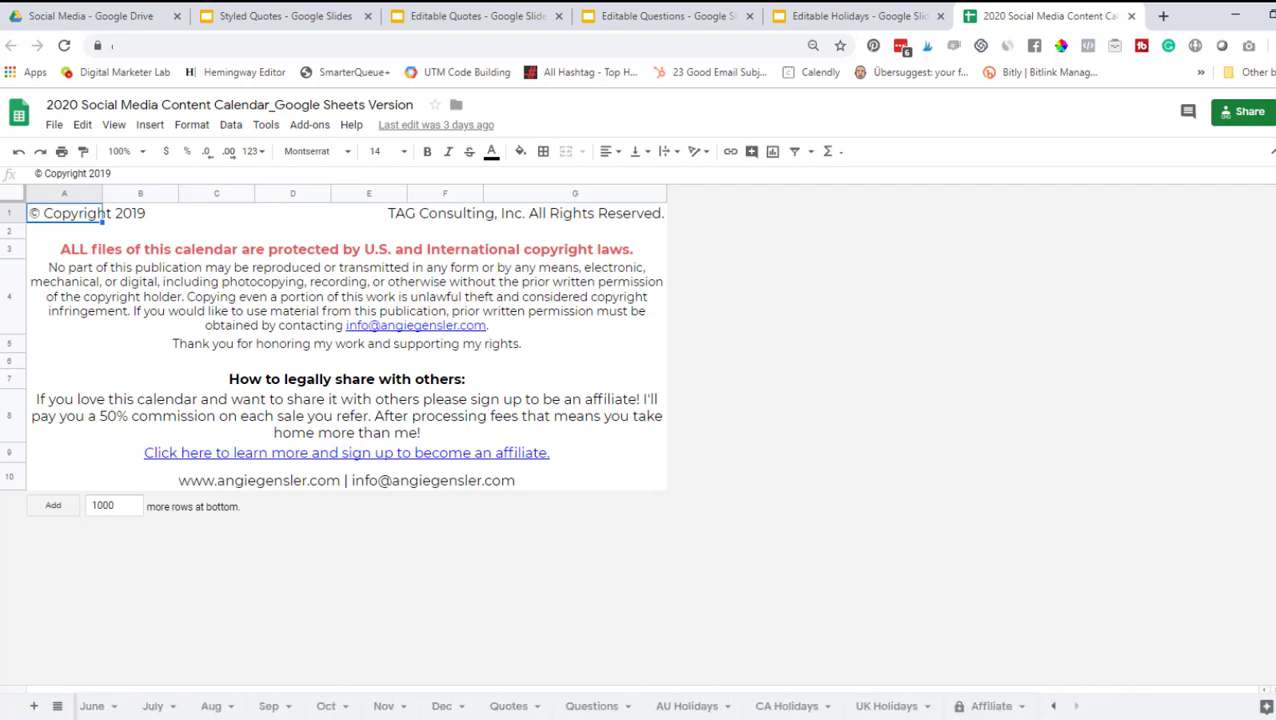
click(519, 708)
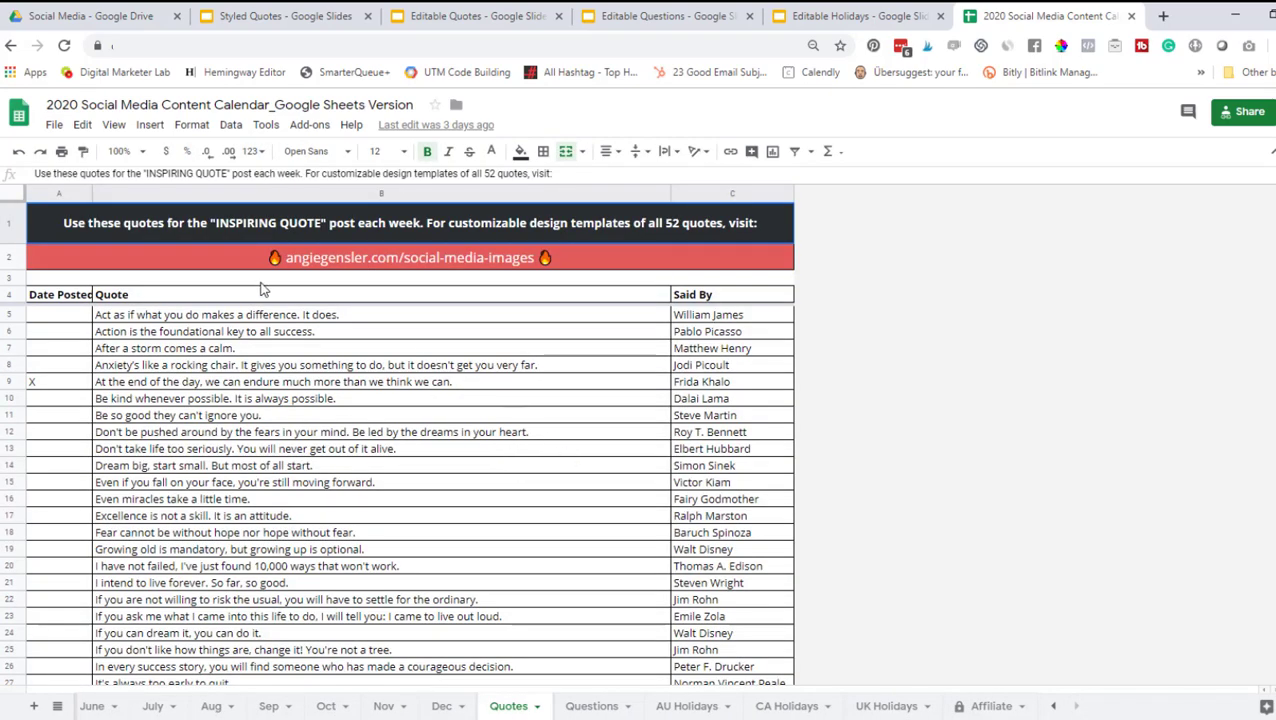
click(48, 385)
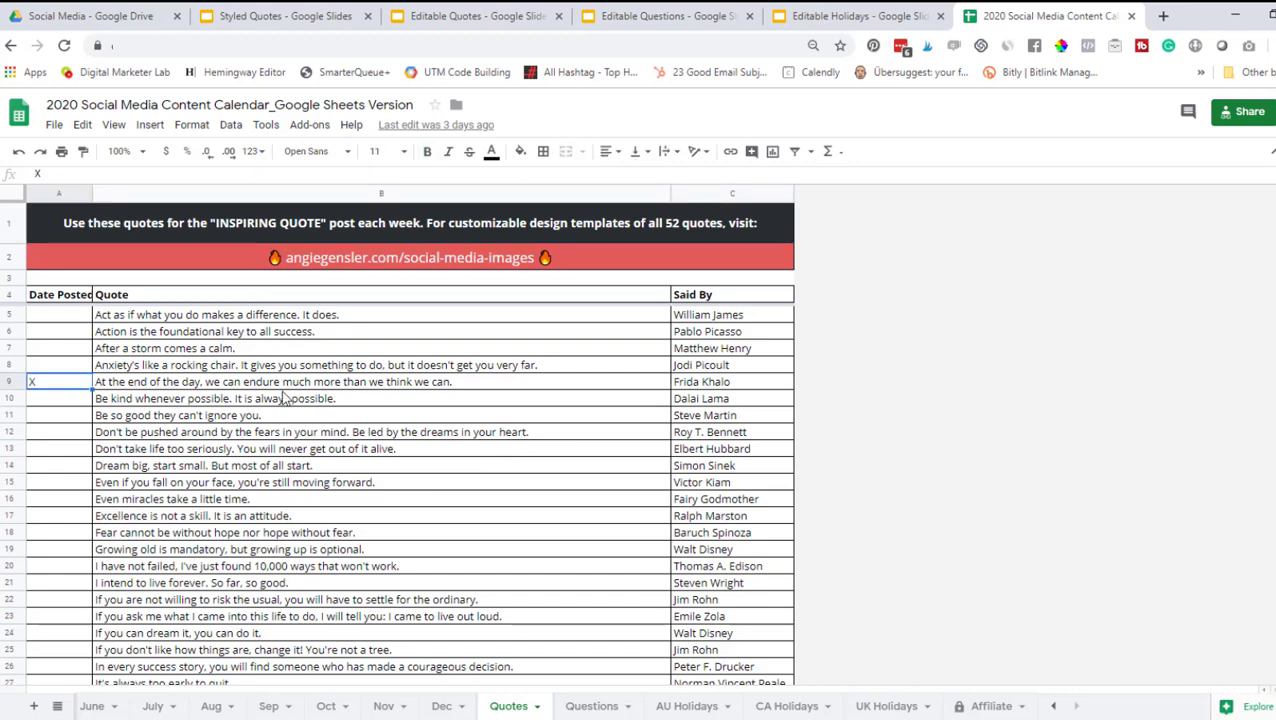
key(Delete)
scroll(212, 400, down, 5)
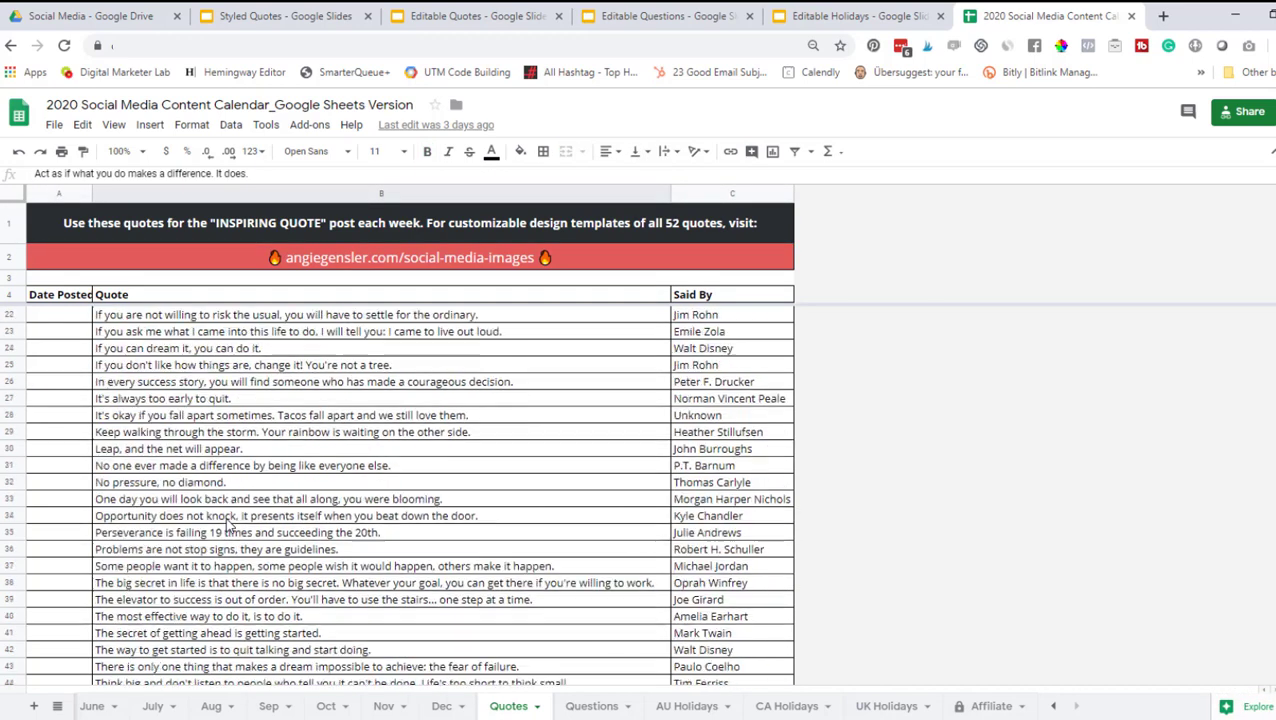
Return to the Styled Quotes presentation and compare the black-text and white-text versions of the "Be kind whenever possible" quote on slides 13 and 14
click(258, 17)
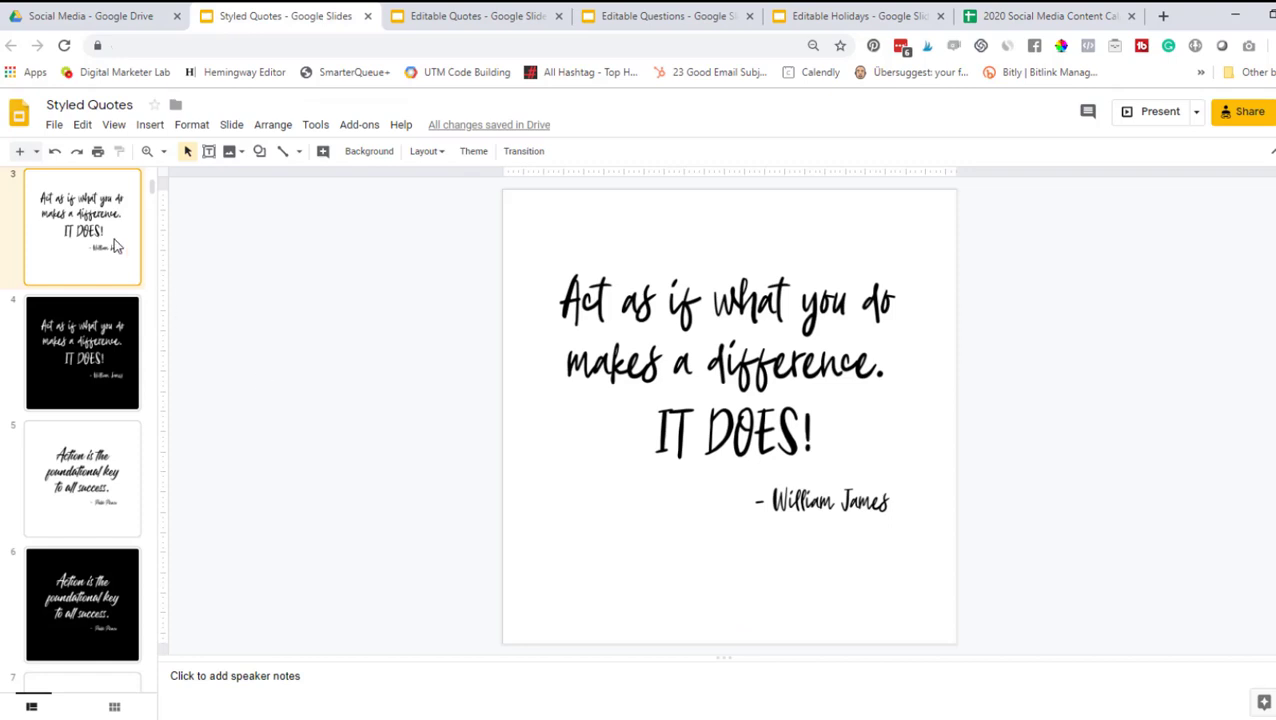
scroll(87, 440, down, 9)
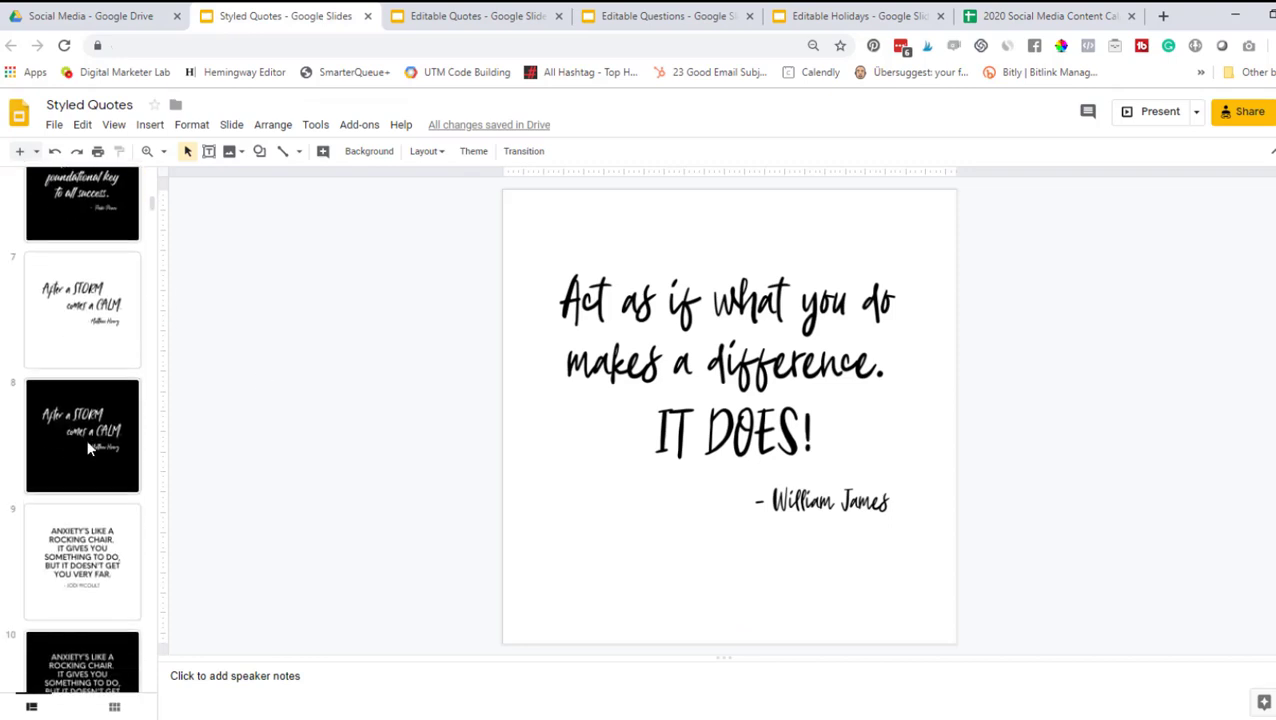
scroll(87, 443, down, 3)
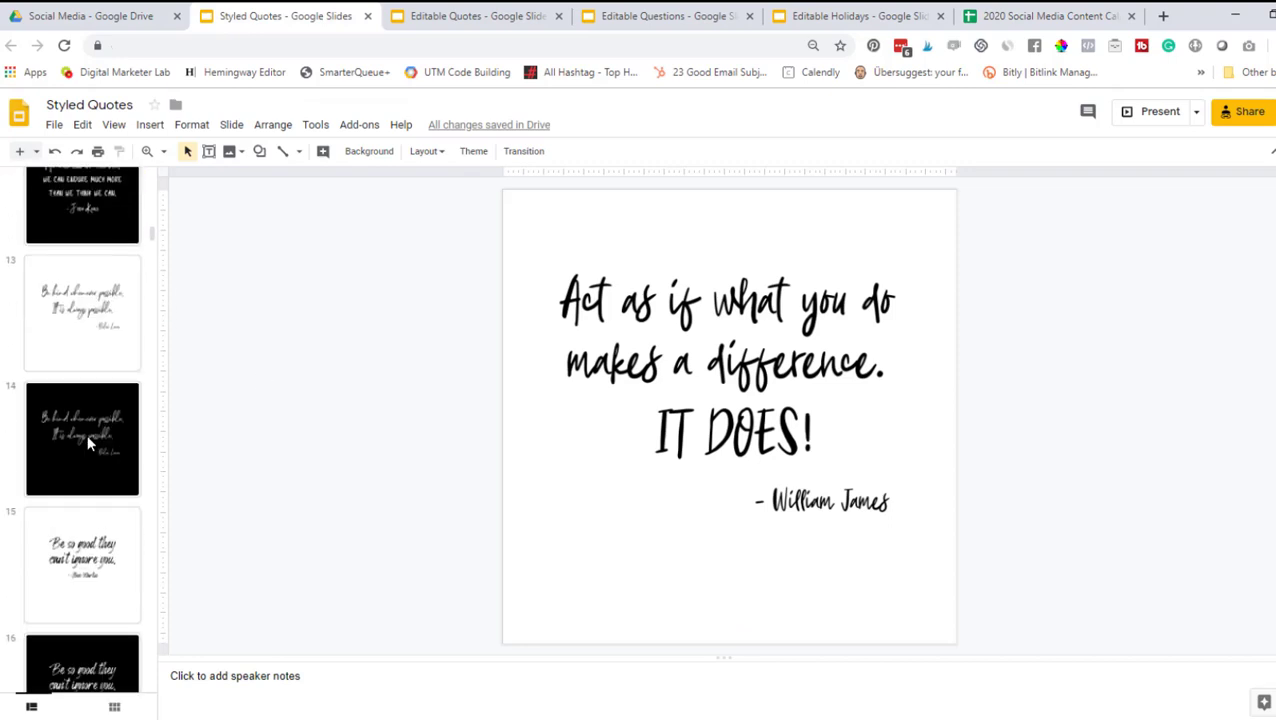
click(83, 332)
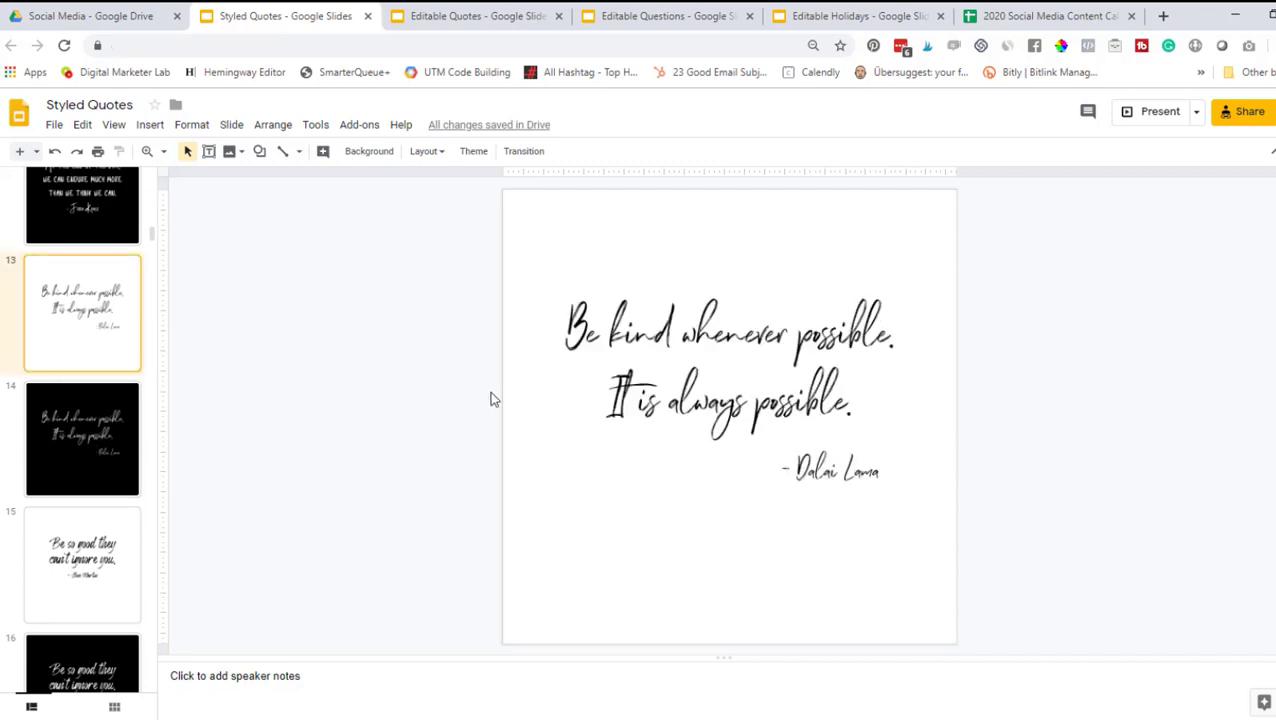
click(783, 392)
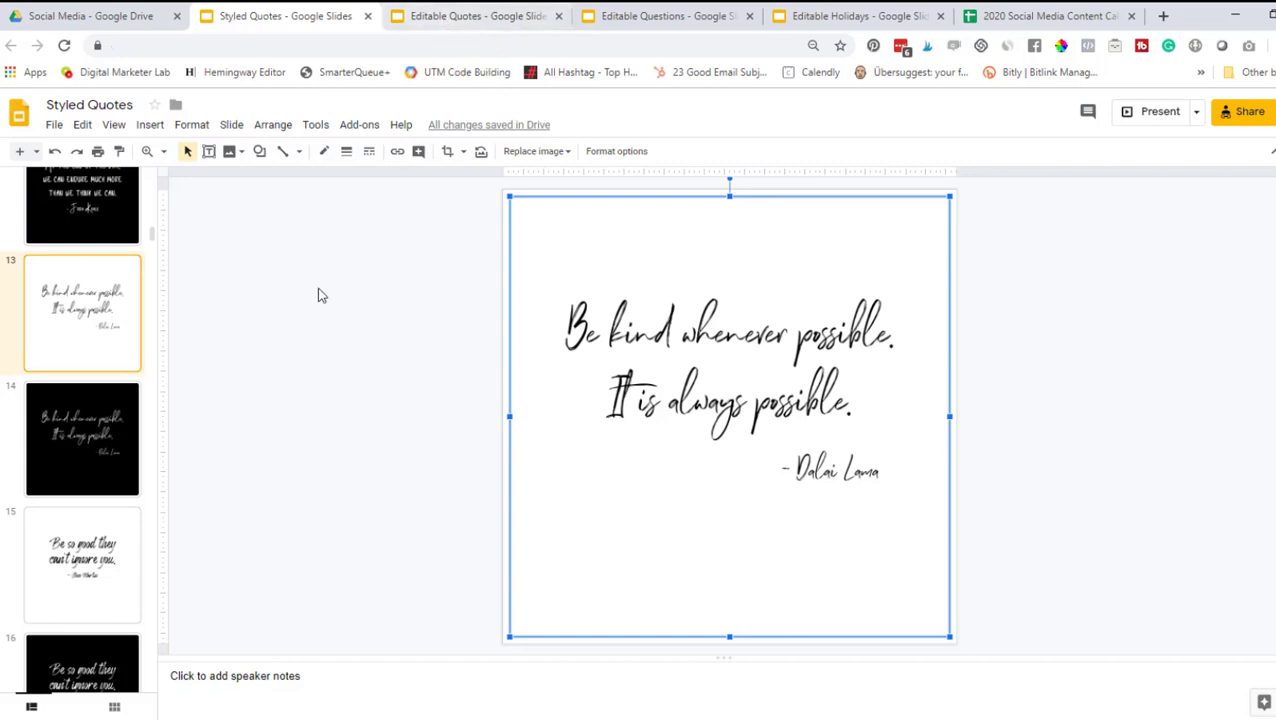
click(90, 323)
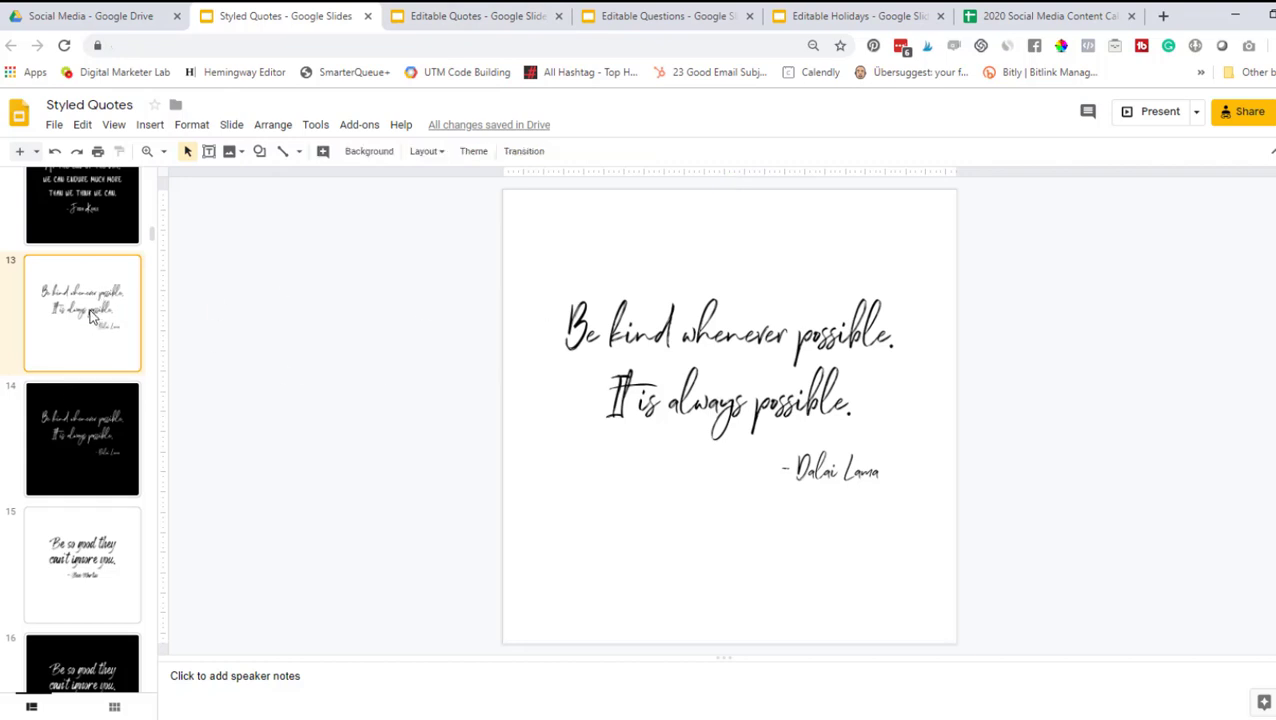
click(97, 432)
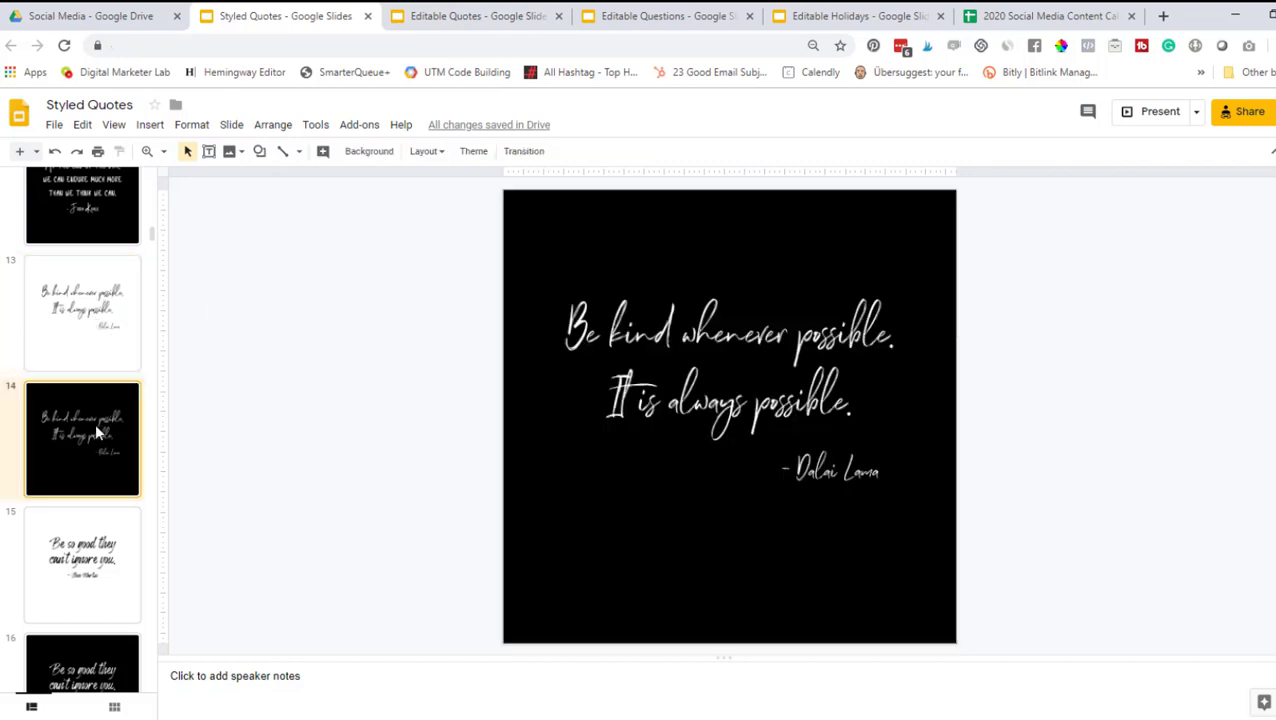
click(88, 345)
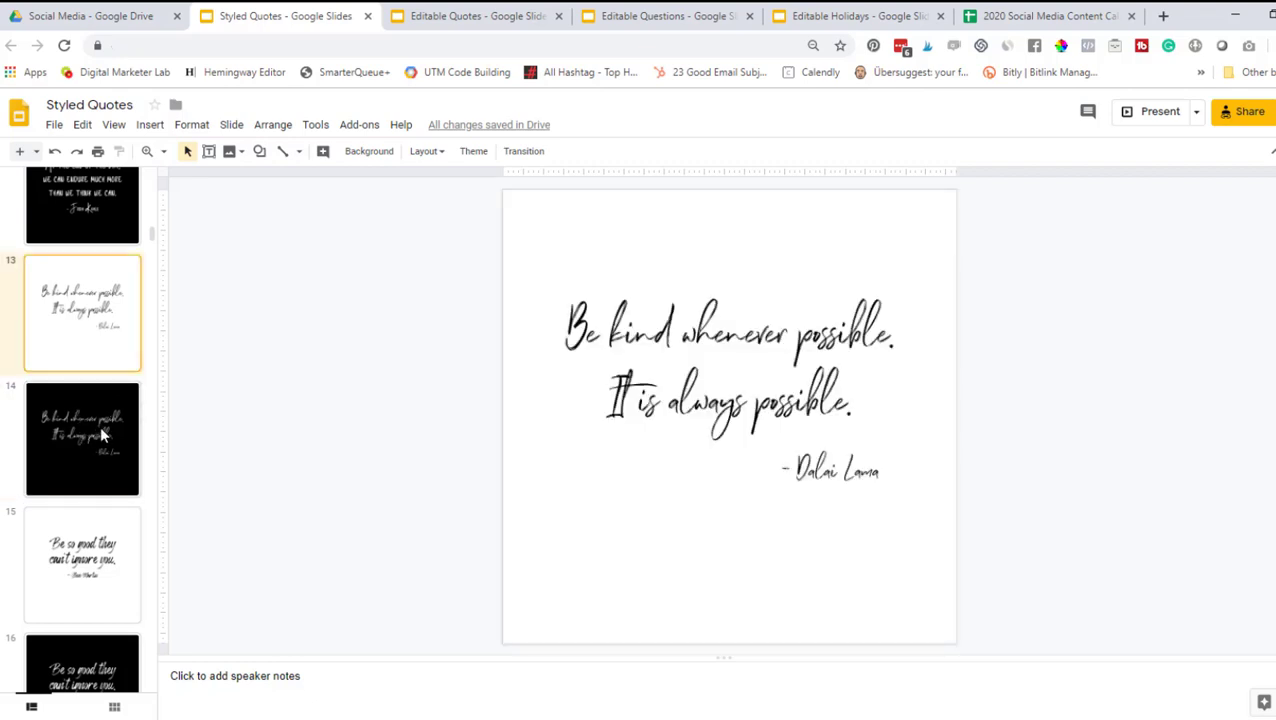
Set the background of slide 15, "Be so good they can't ignore you", to the custom coral red color
scroll(80, 439, down, 3)
click(97, 312)
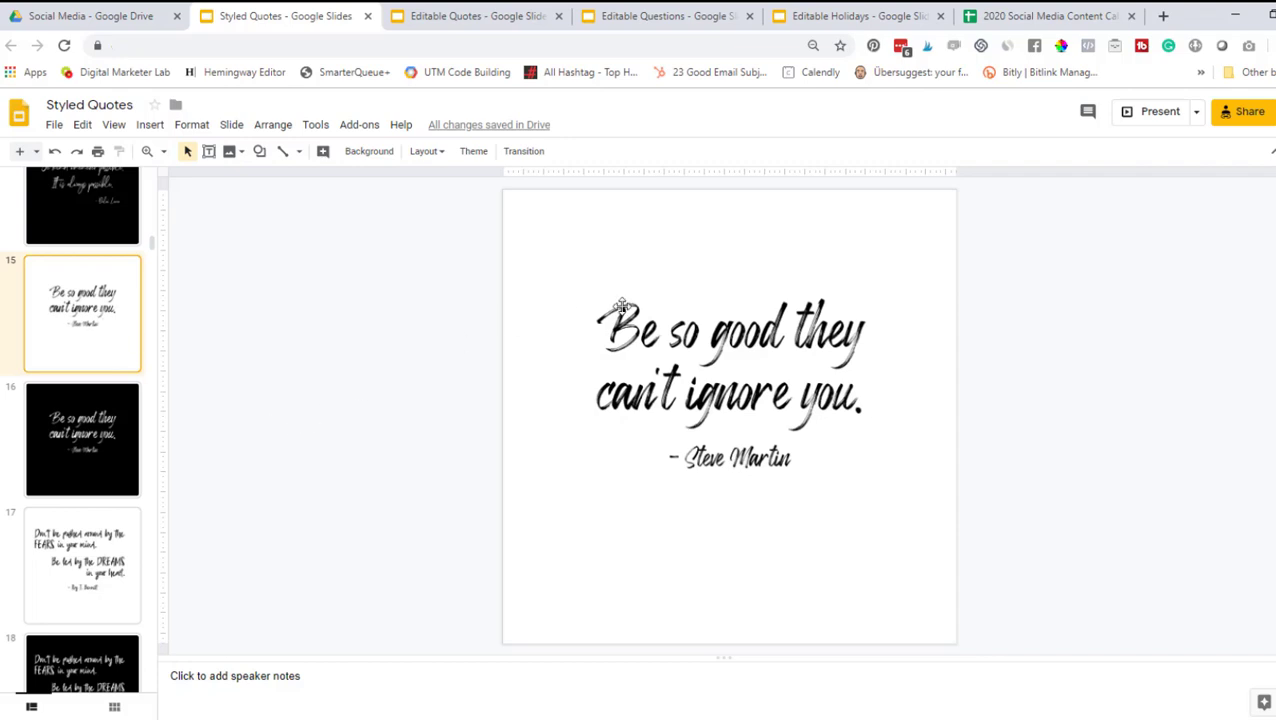
click(369, 151)
click(764, 364)
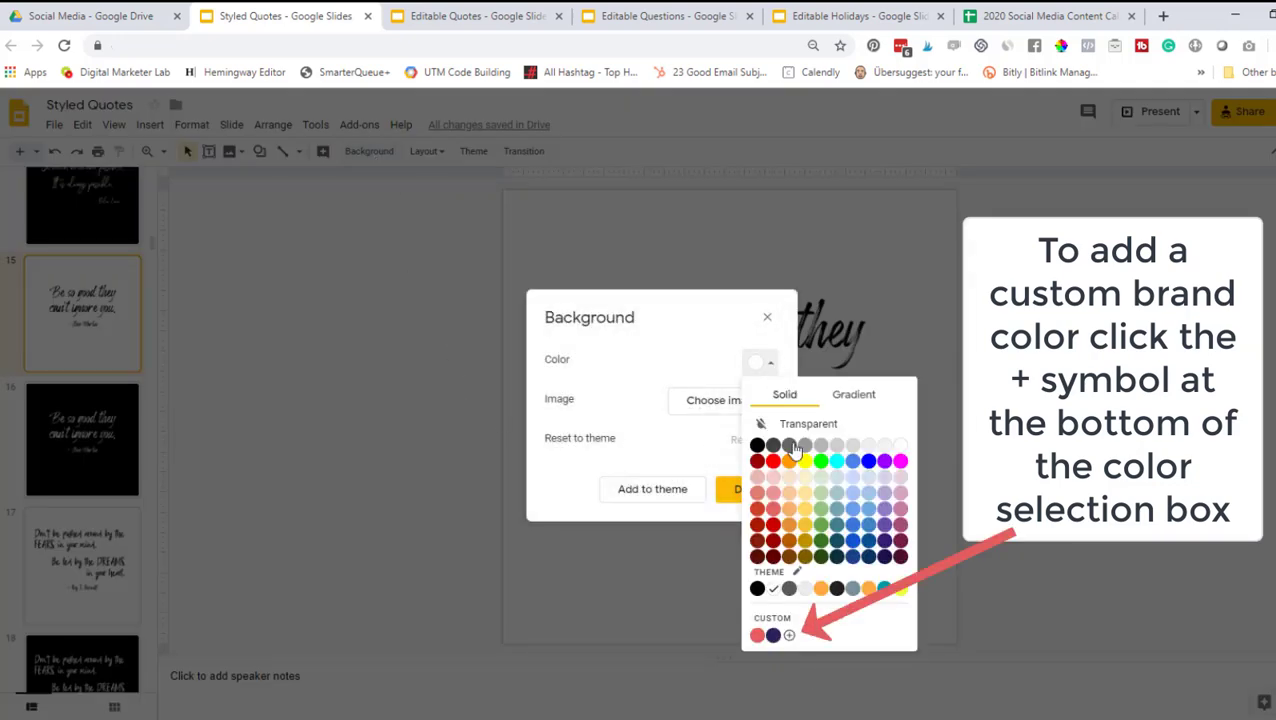
click(757, 636)
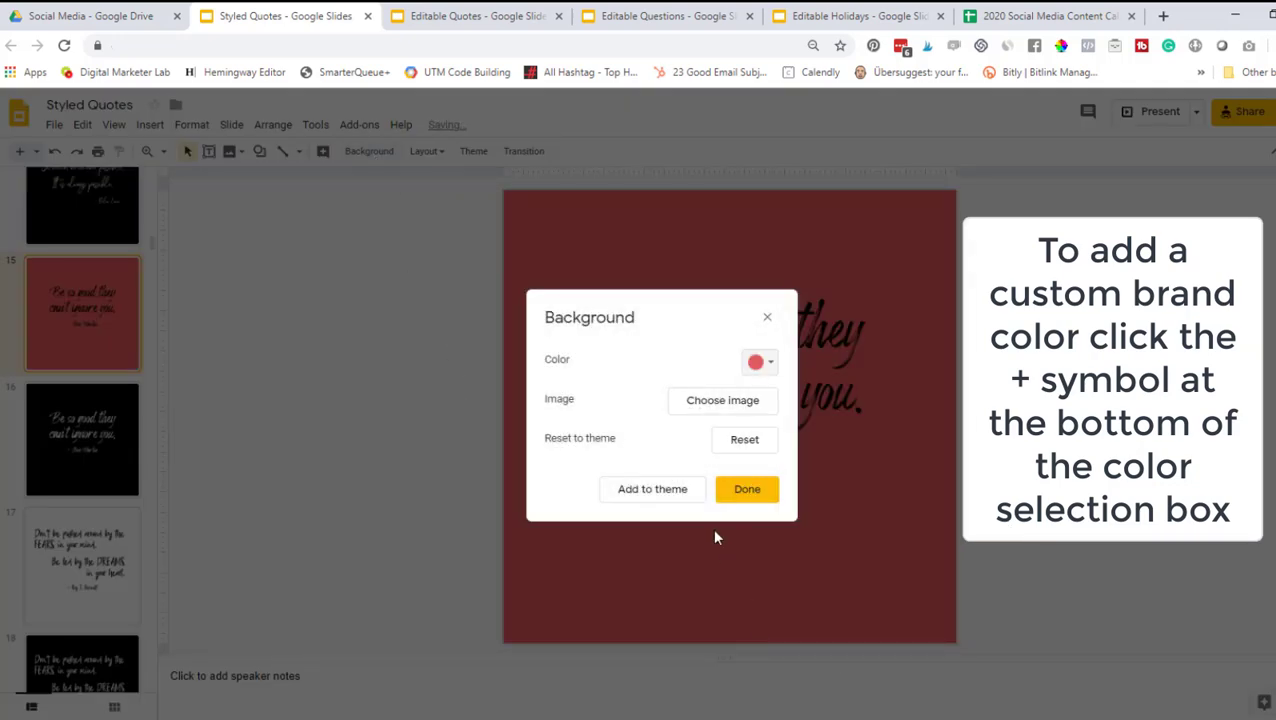
click(747, 490)
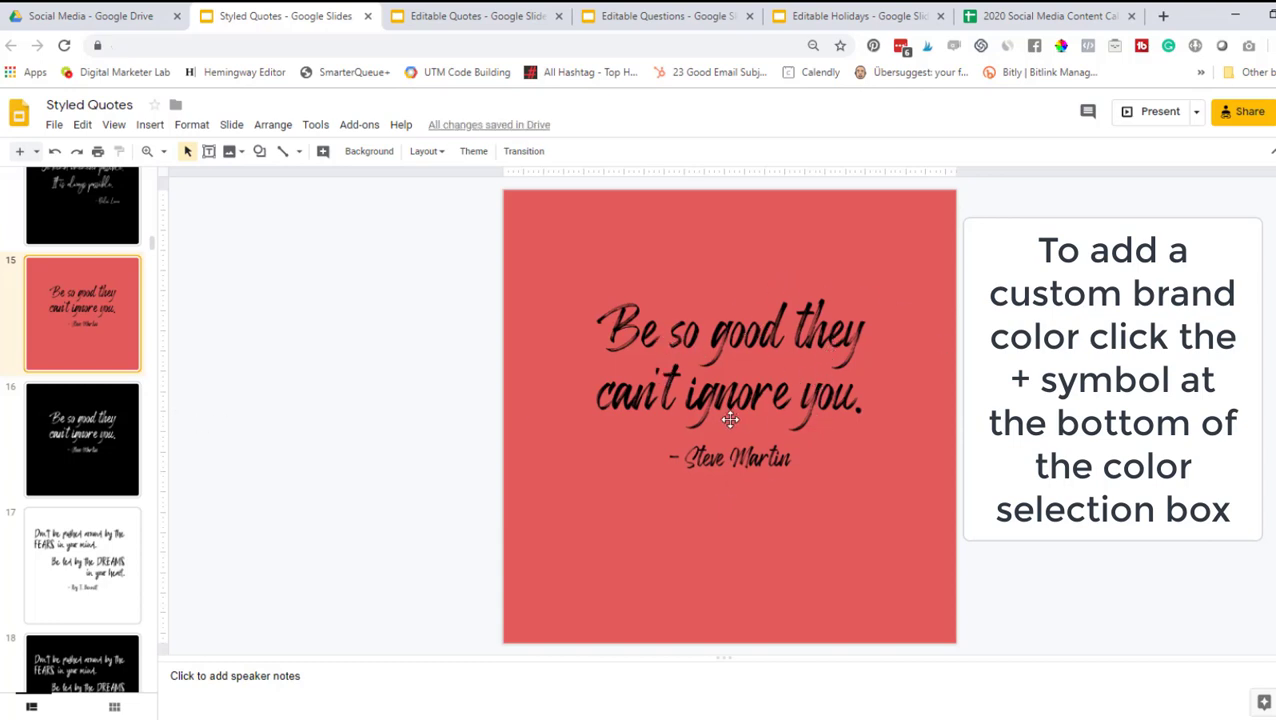
Change the background of slide 15 to the custom dark purple color
click(378, 157)
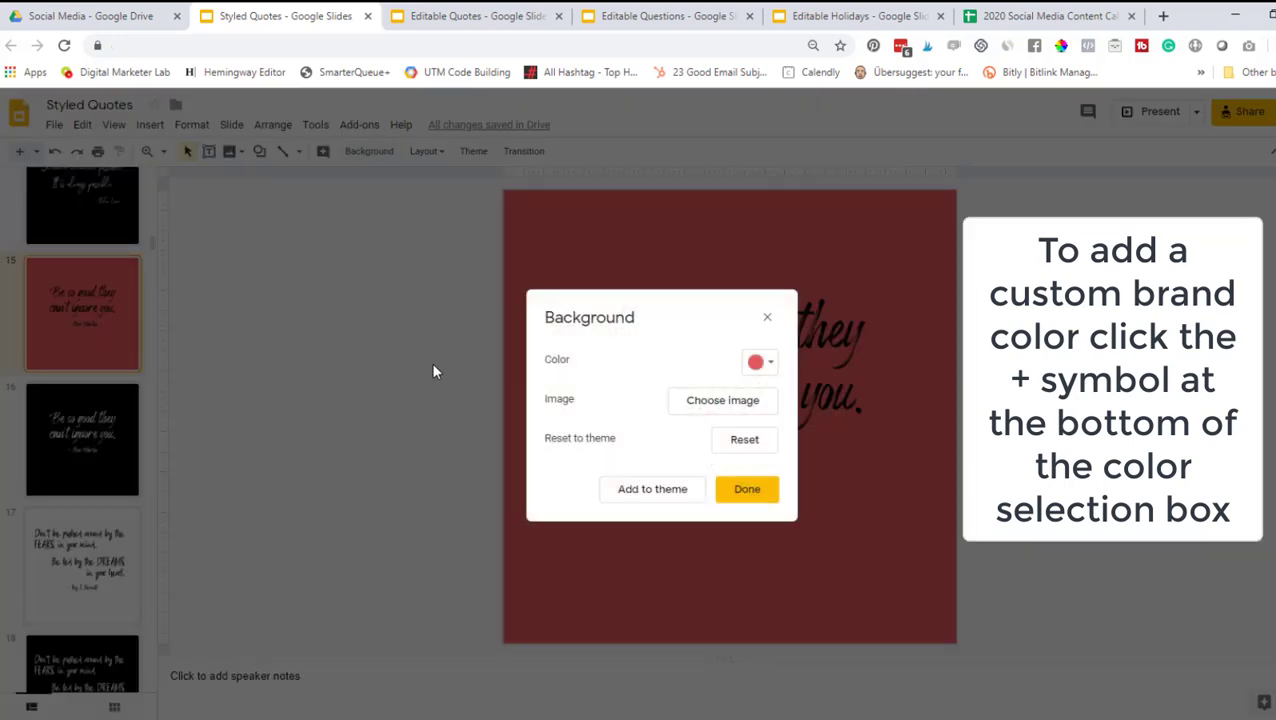
click(762, 364)
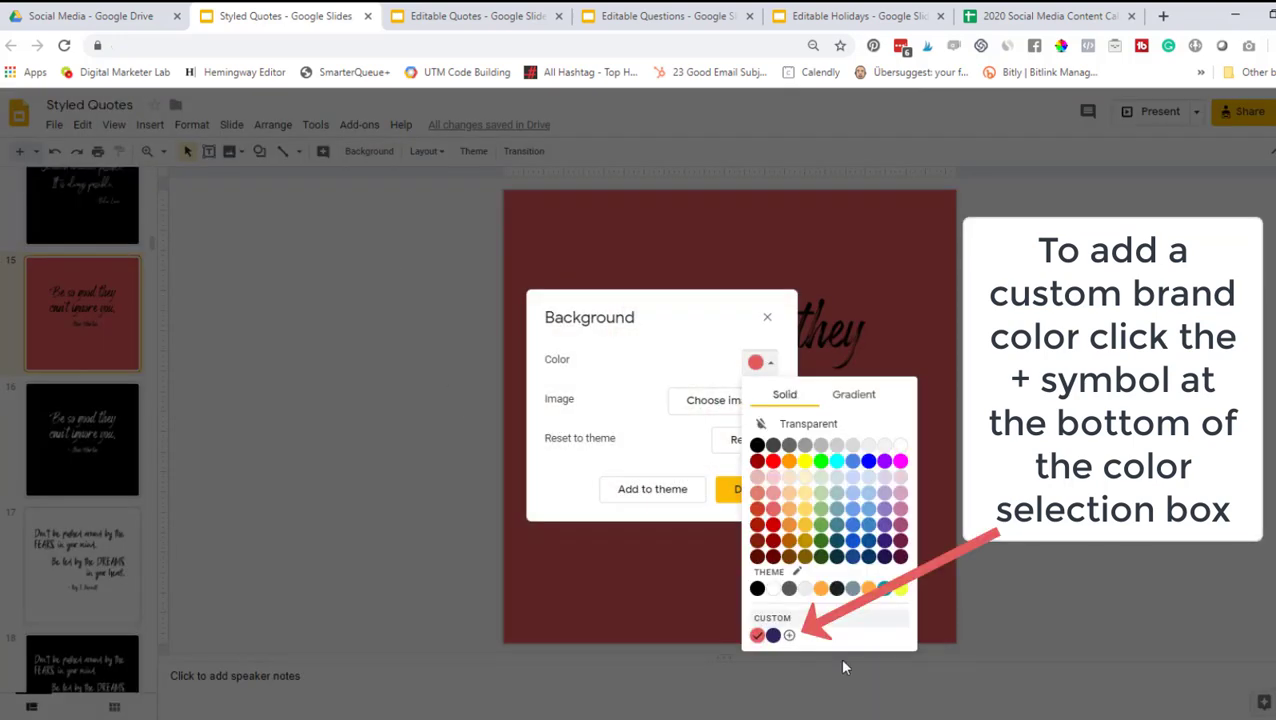
click(773, 635)
click(746, 492)
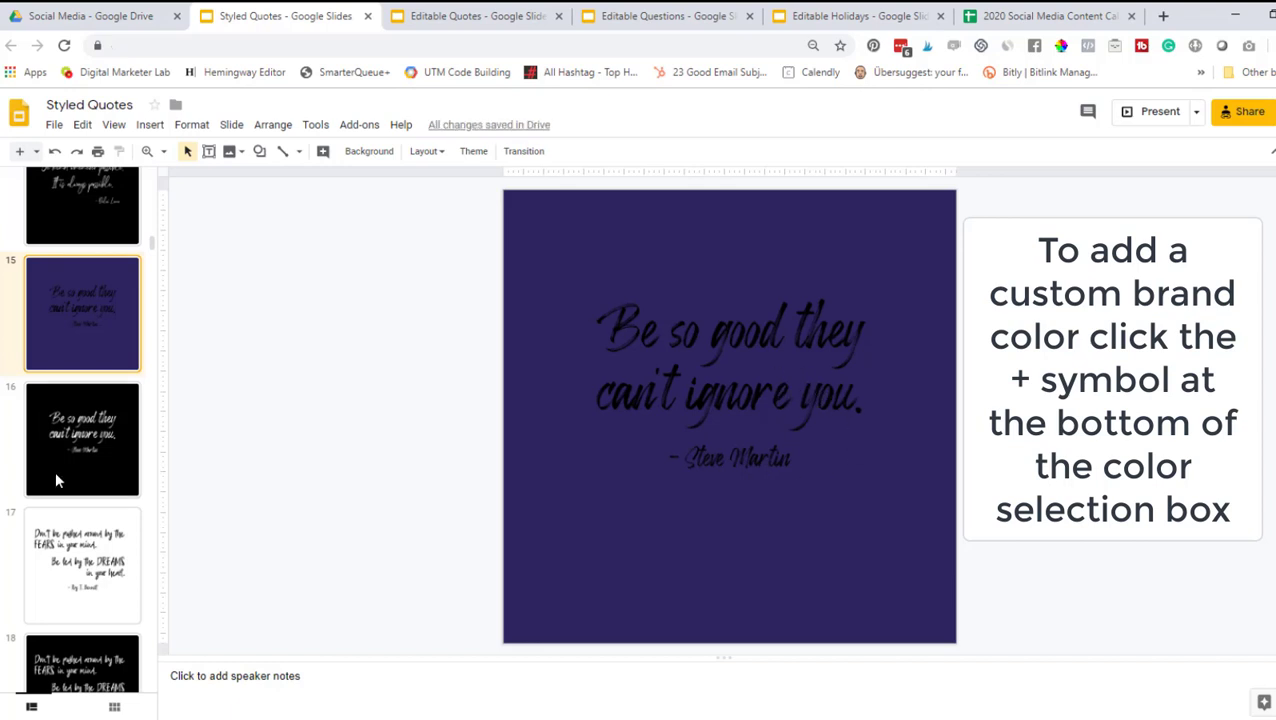
Set the background of slide 16, the white-text "Be so good they can't ignore you" quote, to the custom dark purple color
click(90, 440)
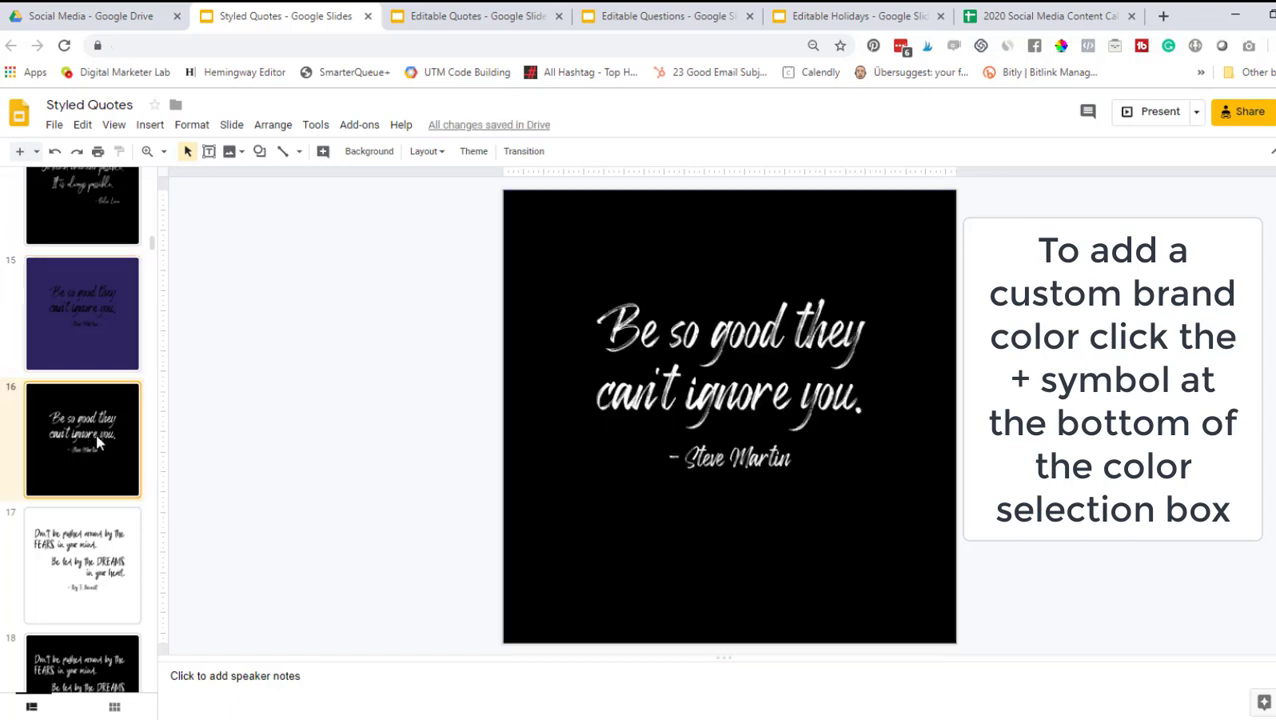
click(368, 152)
click(757, 362)
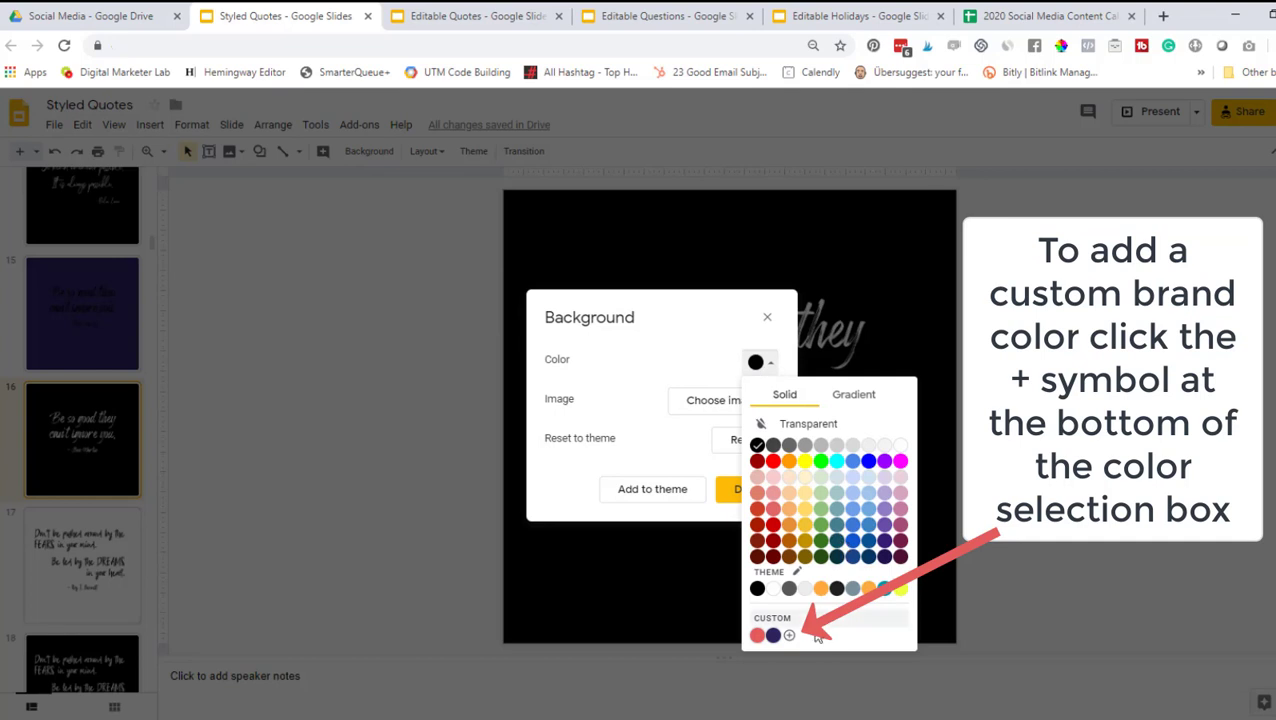
click(773, 635)
click(741, 492)
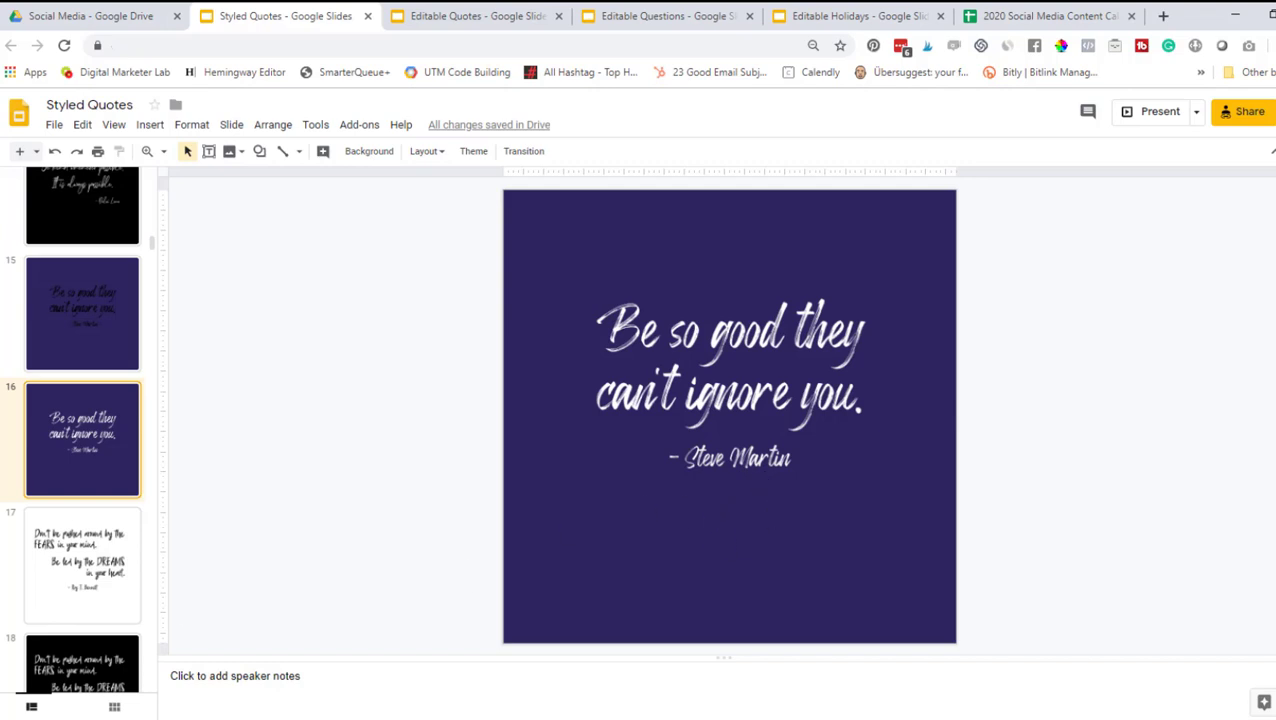
Try moving the quote image toward the upper left of slide 16 and enlarging it beyond the slide edges
click(801, 431)
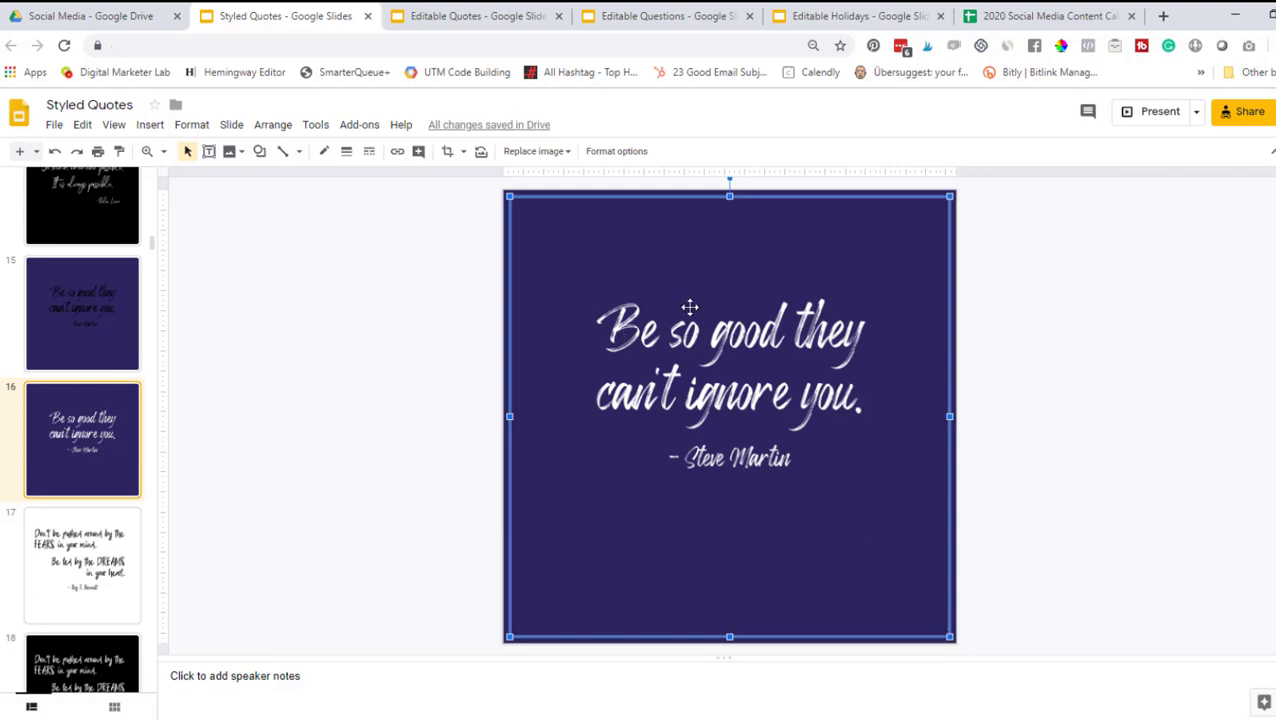
drag(673, 369, 652, 343)
key(ctrl+z)
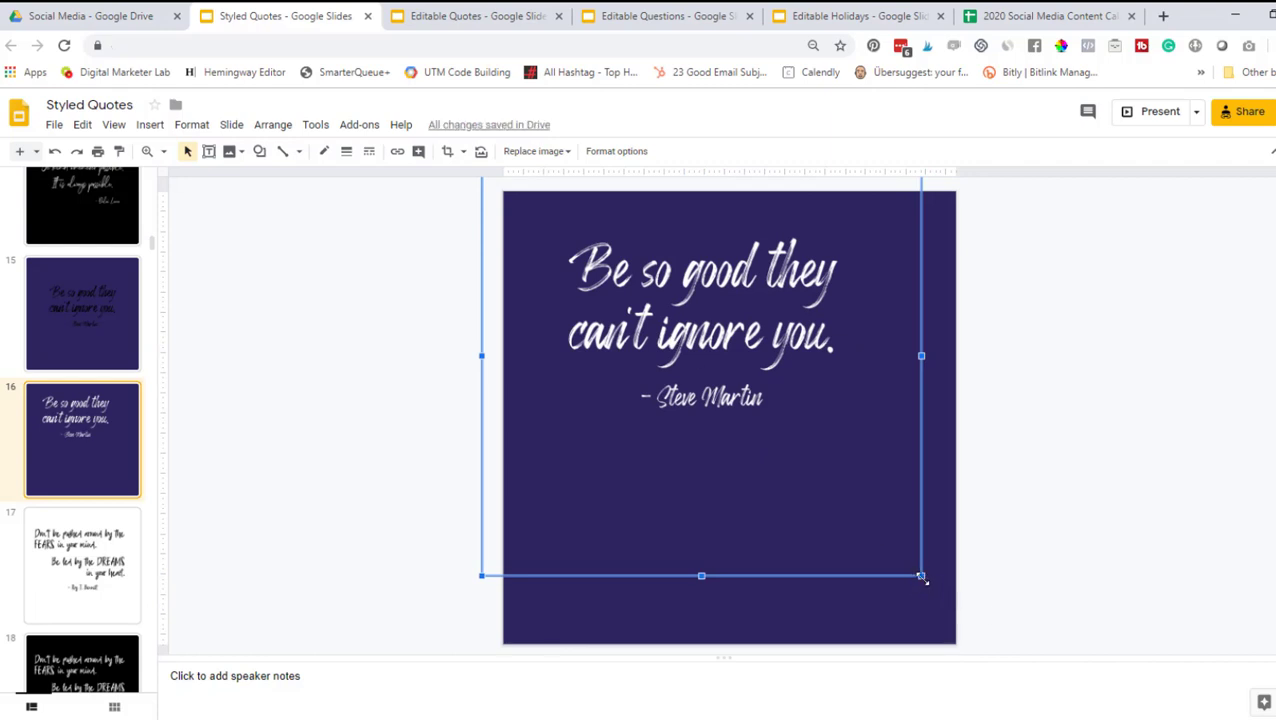
drag(921, 576, 1028, 672)
drag(920, 574, 1000, 632)
drag(644, 262, 613, 287)
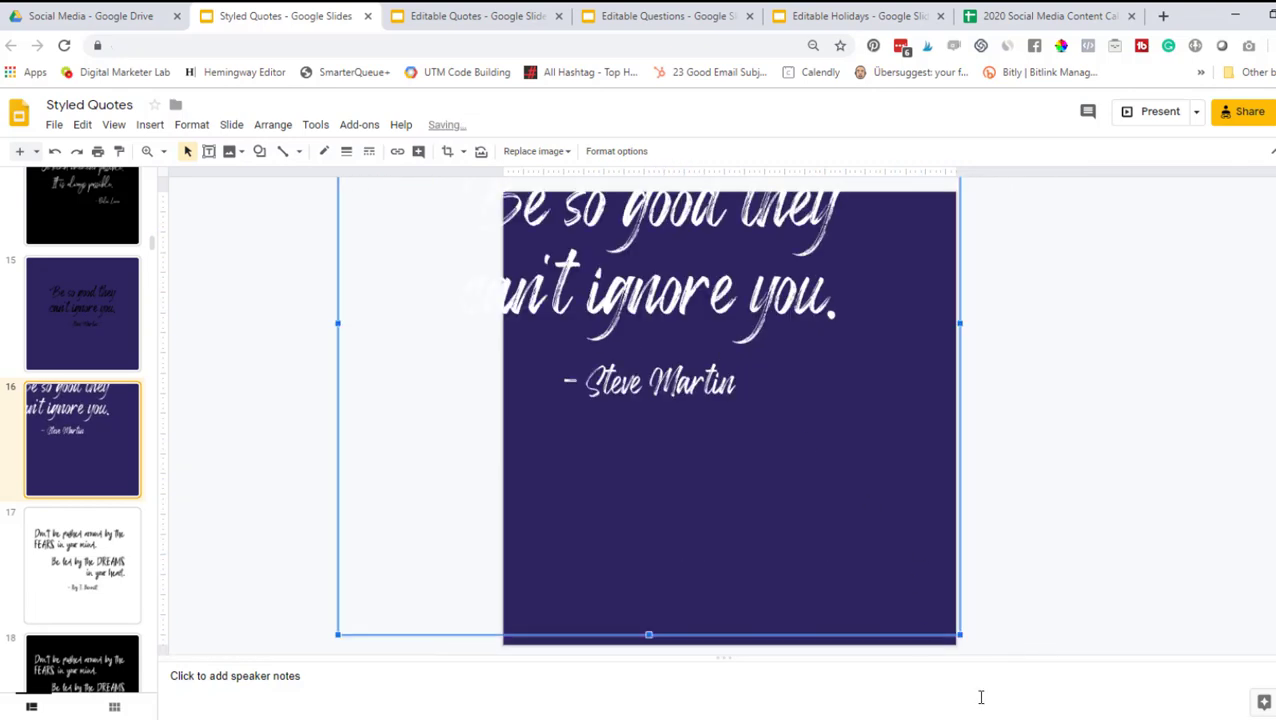
Shrink the quote image to about half the slide's width and center it on slide 16
drag(960, 635, 555, 245)
drag(505, 199, 738, 440)
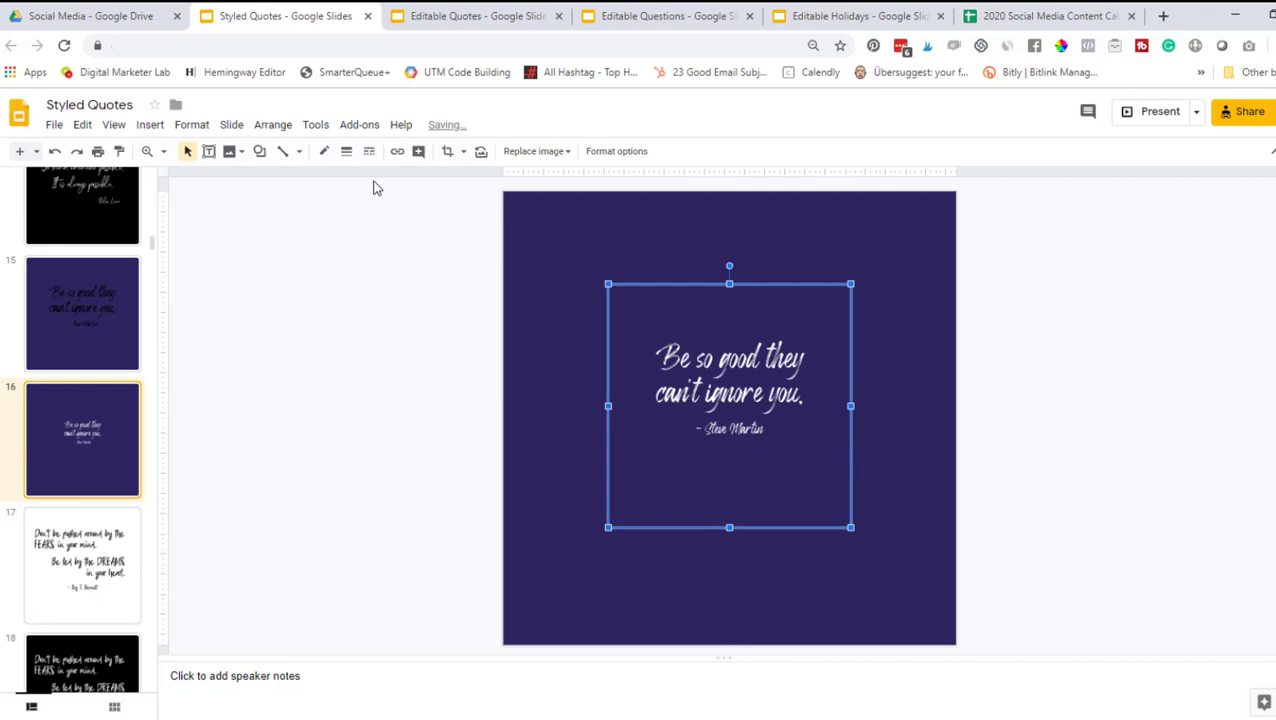
click(422, 267)
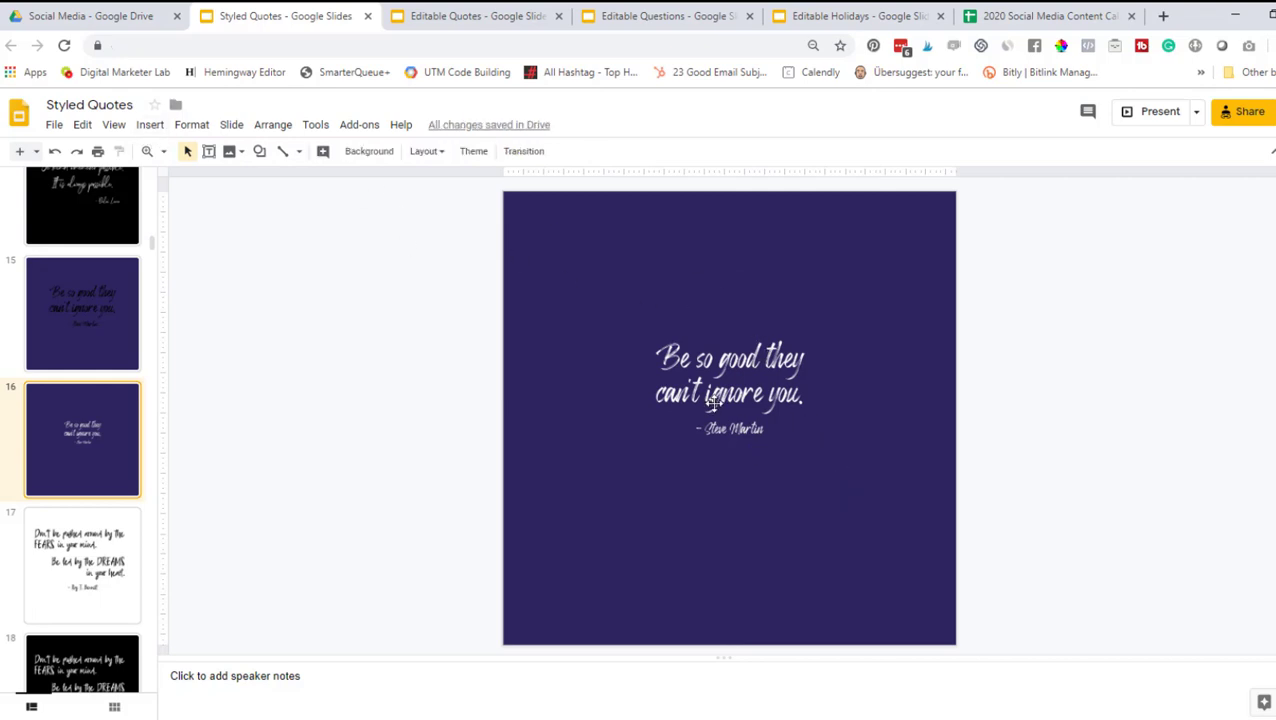
Insert the astronomy-cosmos-dark-733475 photo from the computer's Stock Photos_Questions folder and enlarge it to cover slide 16
click(150, 125)
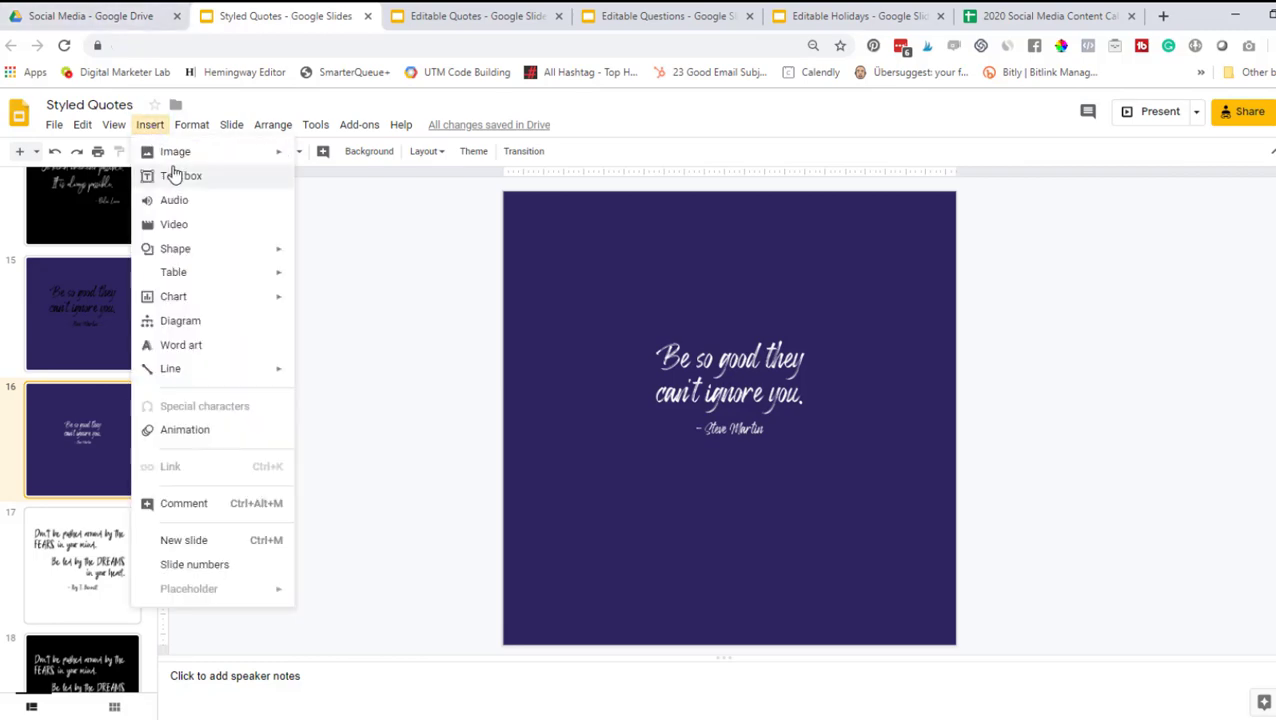
mouse_move(168, 153)
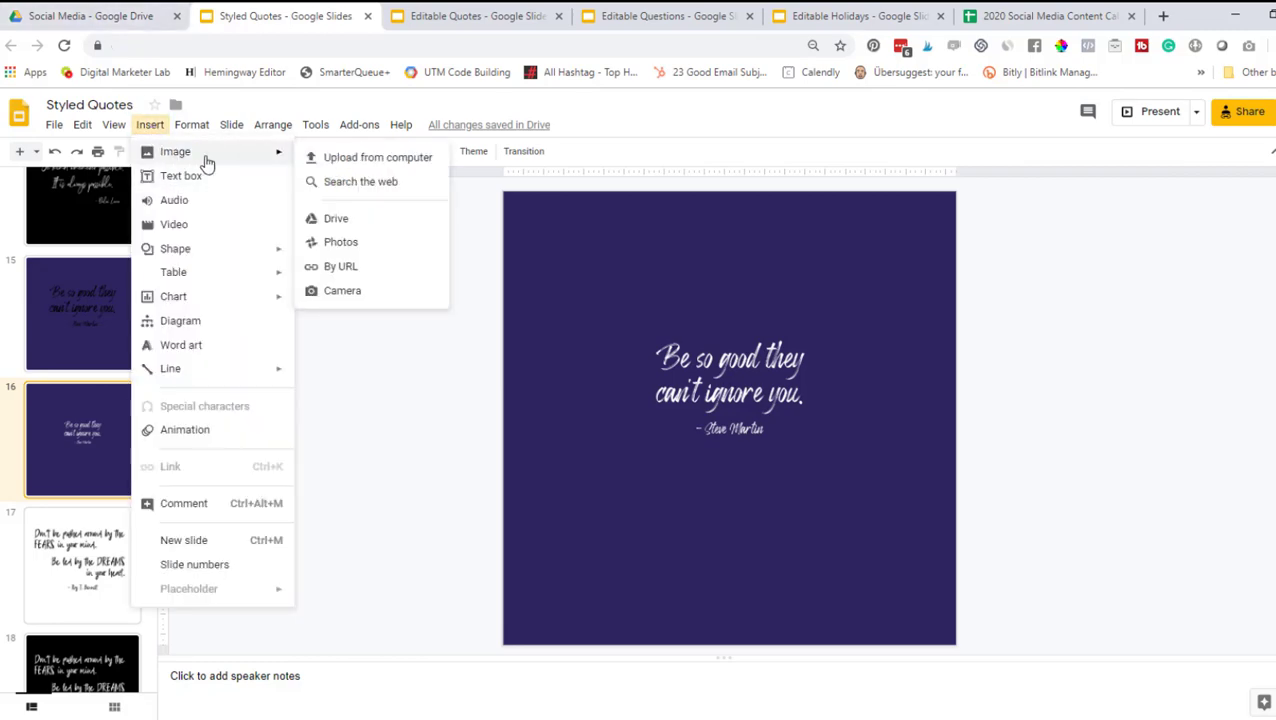
click(327, 160)
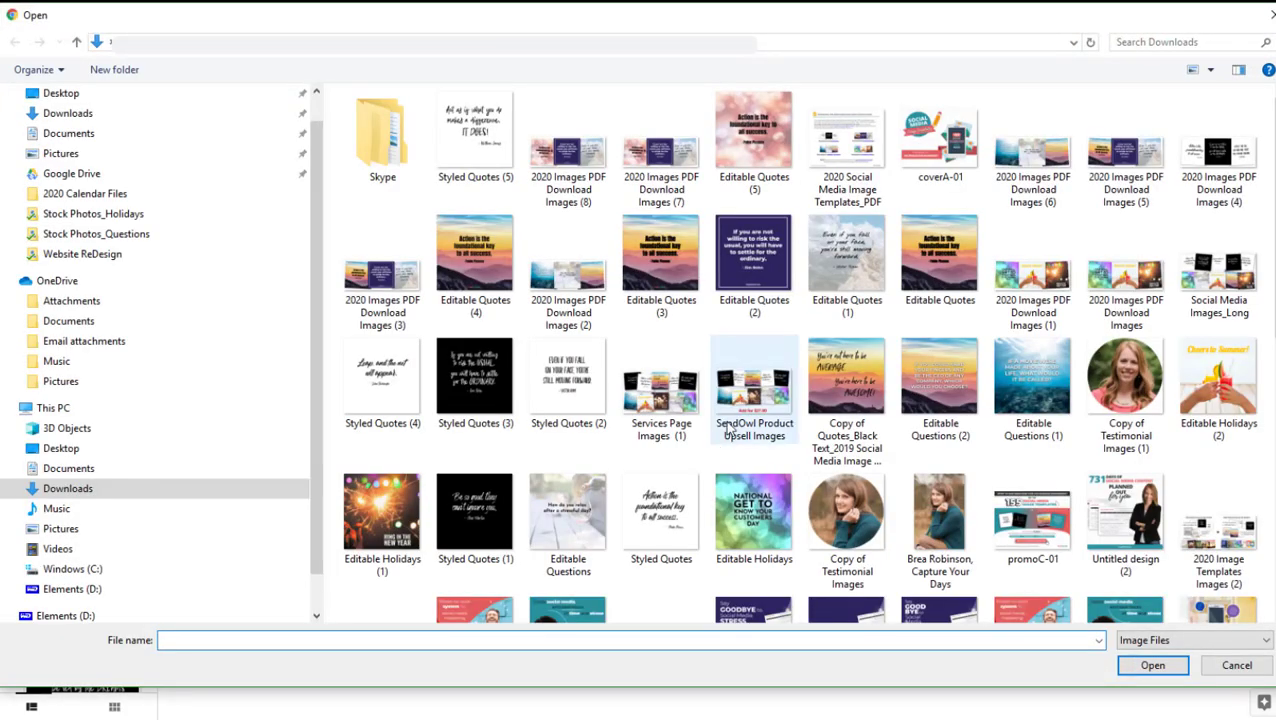
click(96, 233)
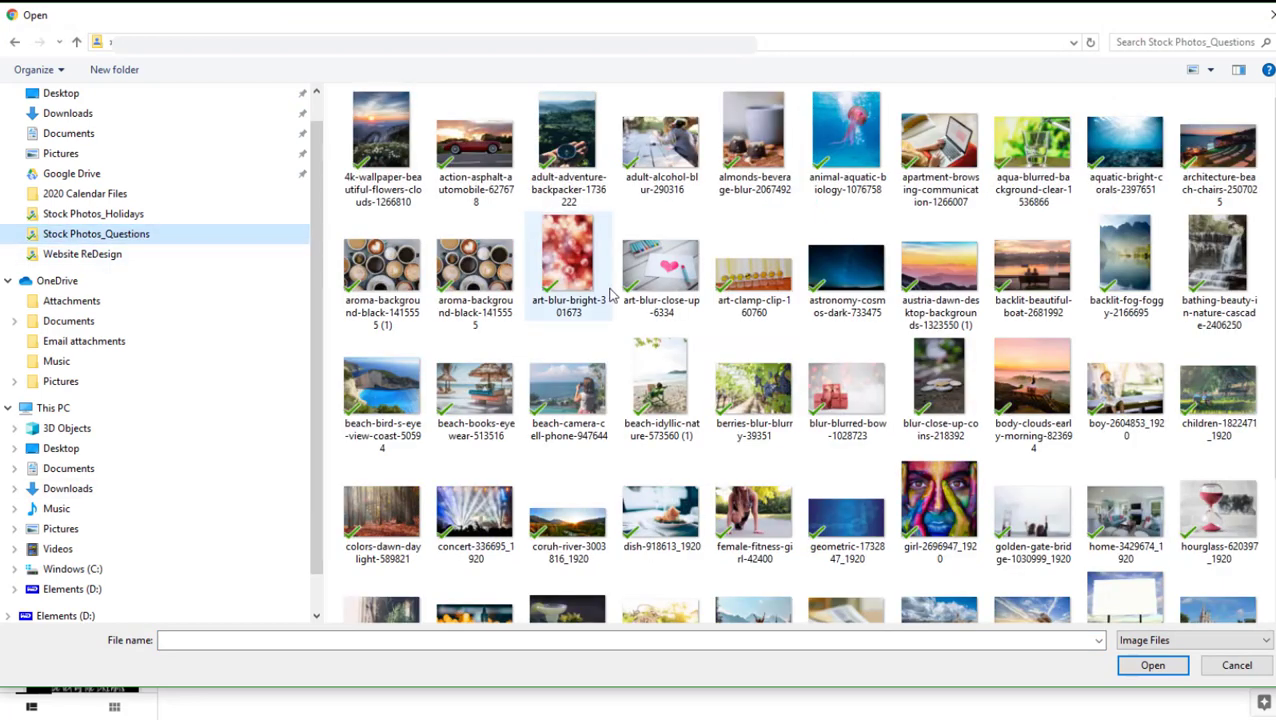
double_click(847, 280)
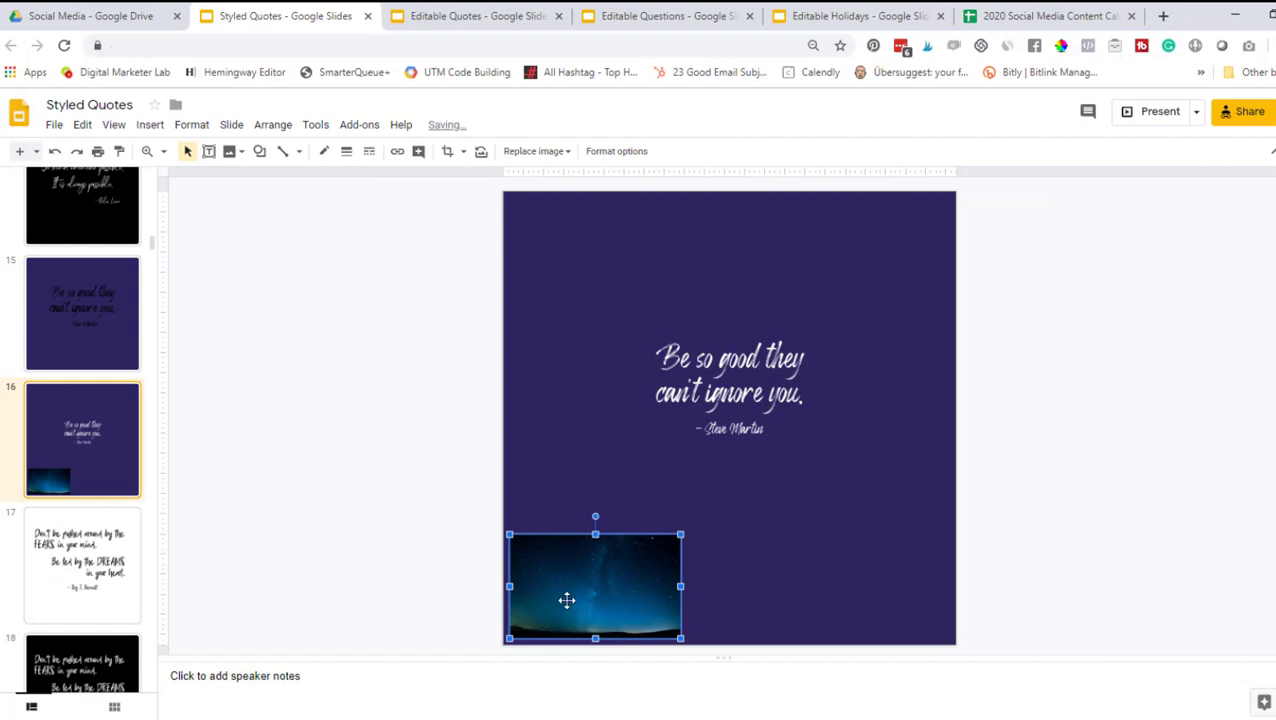
drag(566, 600, 554, 606)
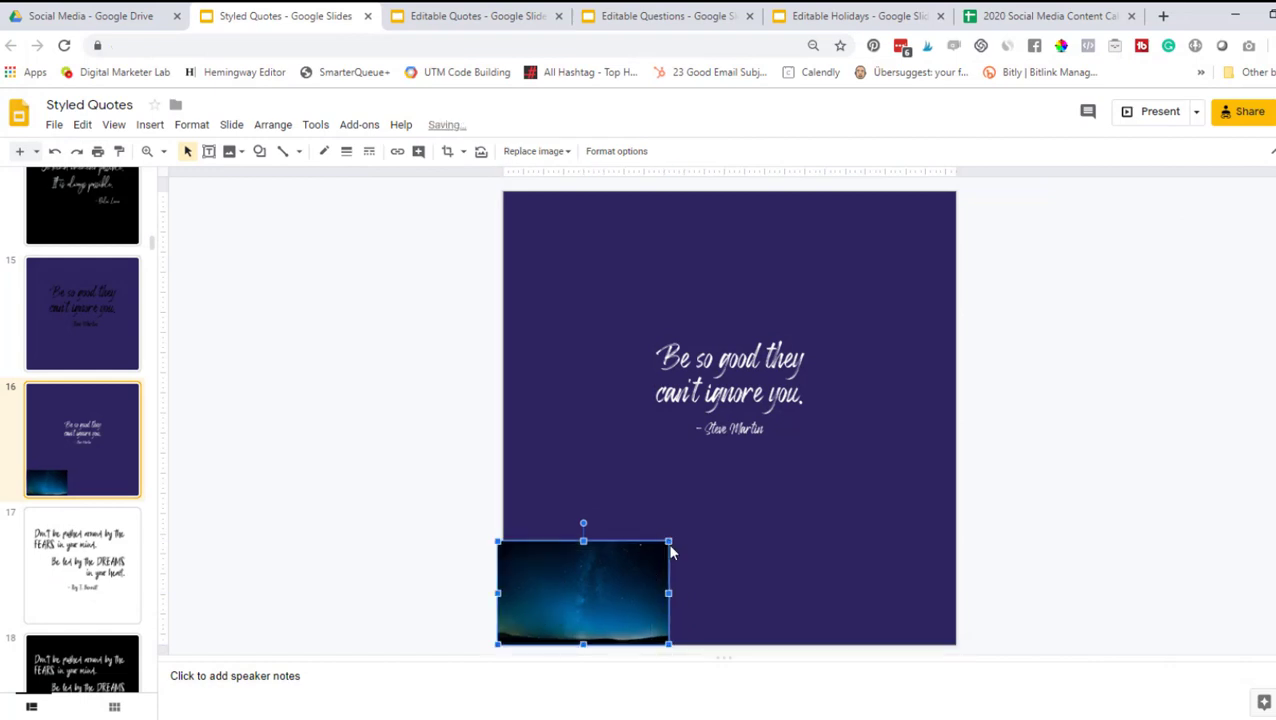
drag(666, 542, 988, 190)
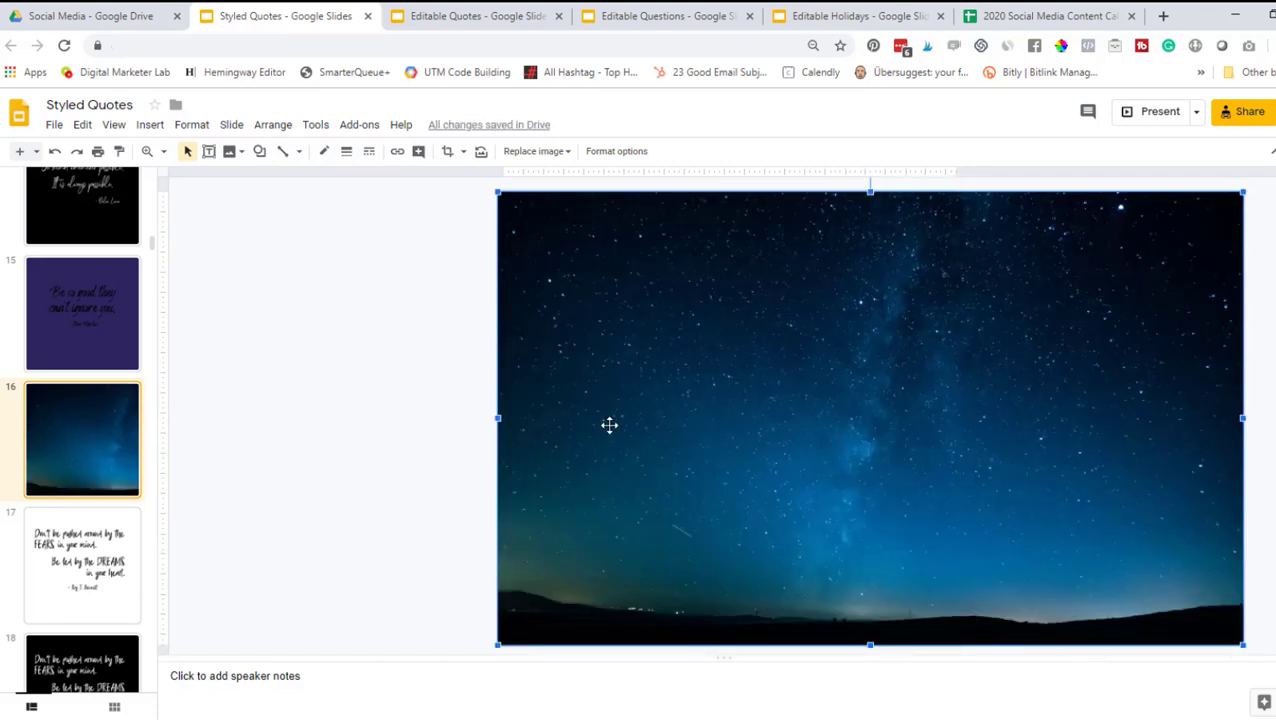
Crop the right side of the starry sky photo so it ends at the slide's right edge
click(447, 151)
drag(1245, 418, 957, 403)
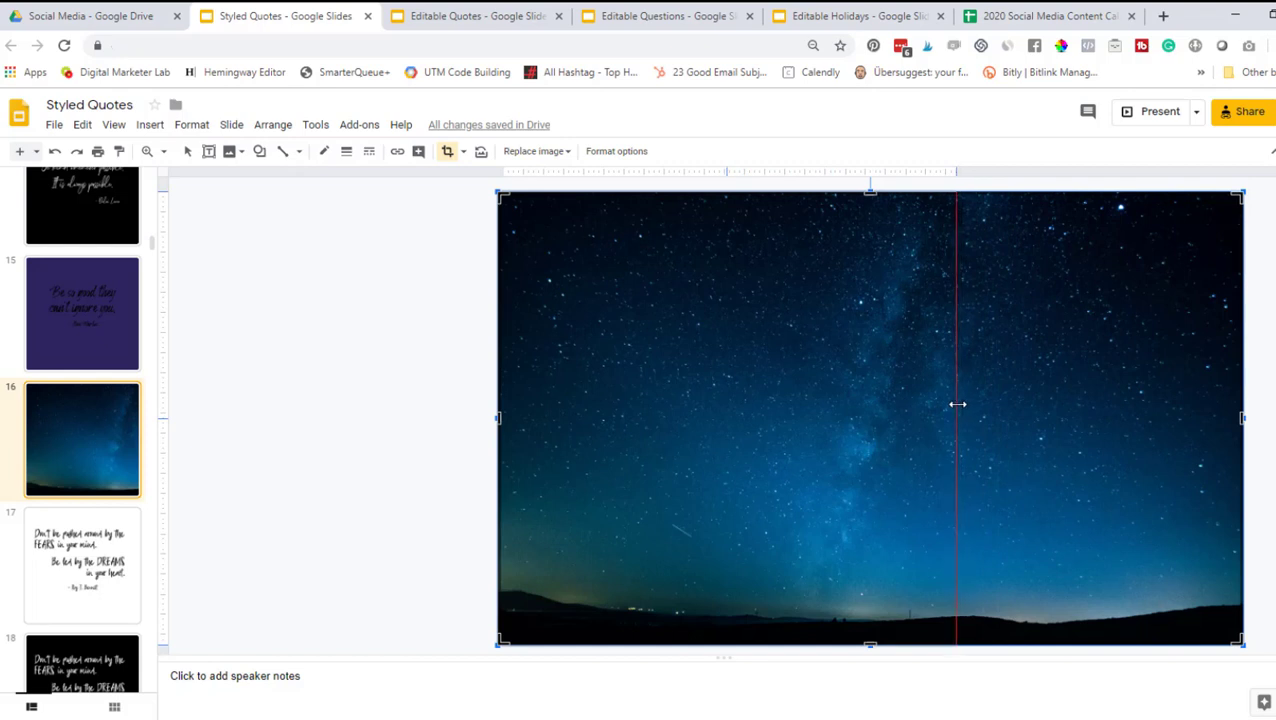
drag(957, 403, 957, 403)
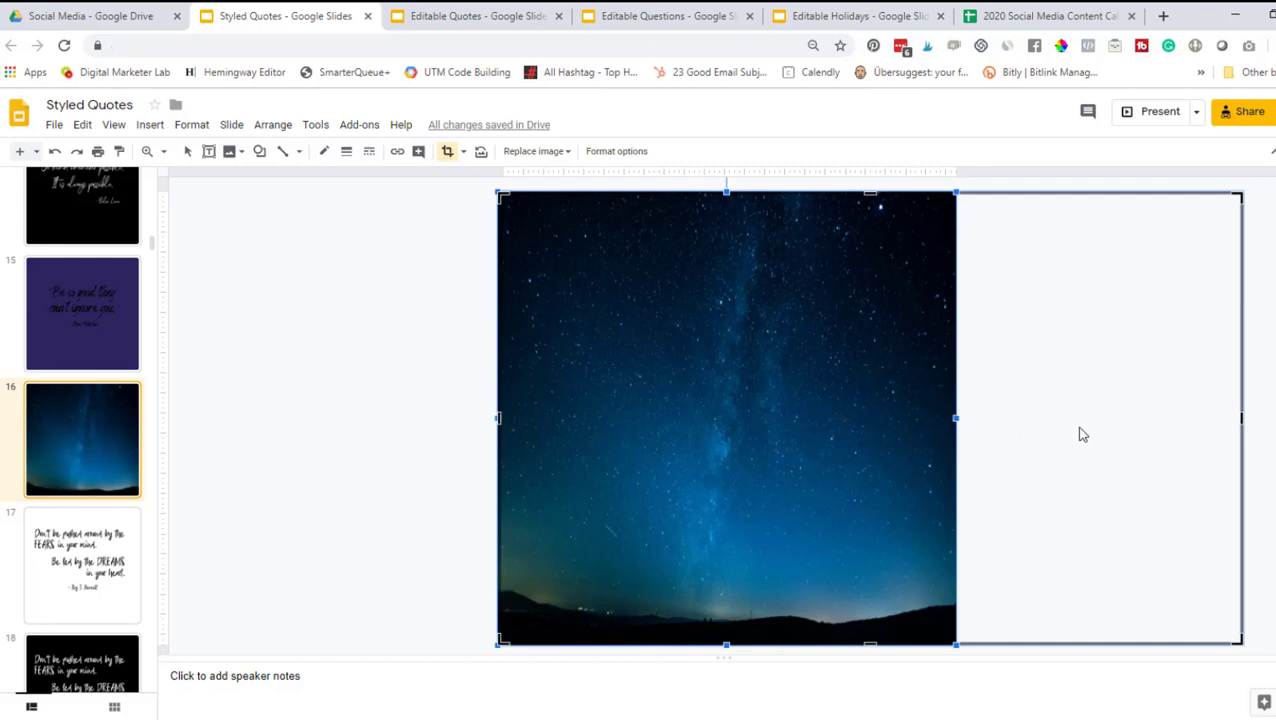
key(Return)
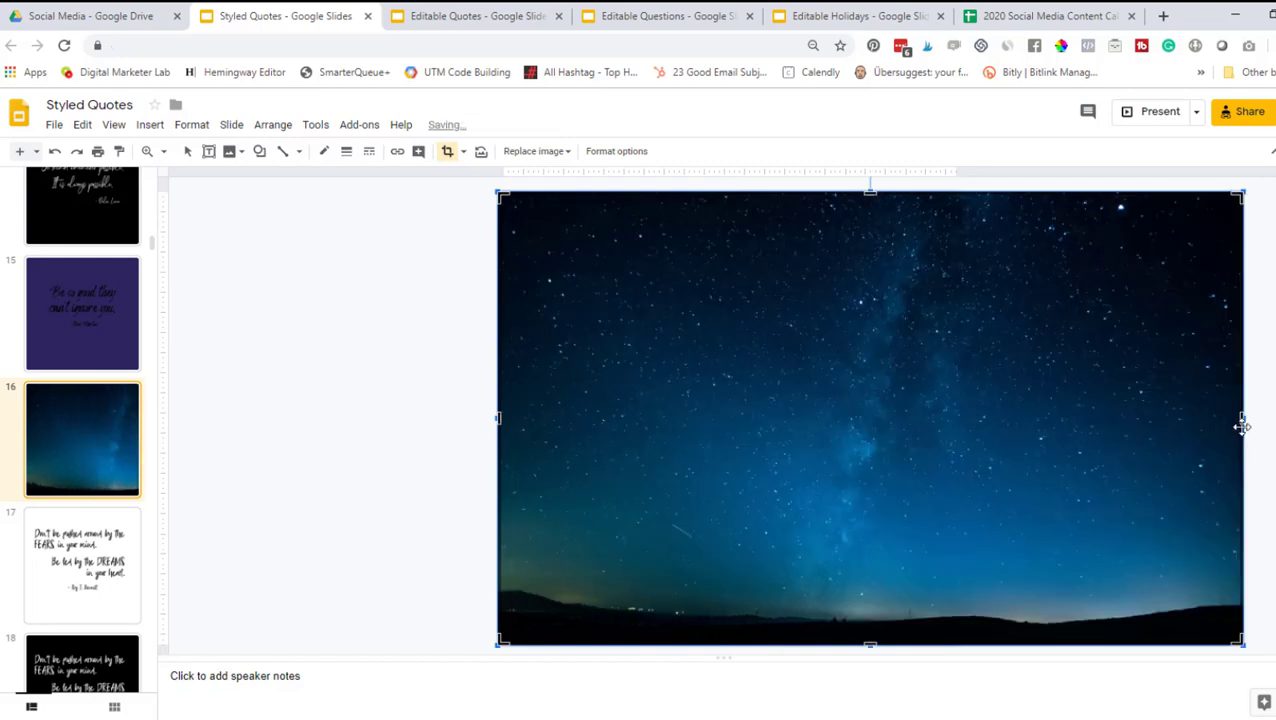
drag(1243, 418, 955, 417)
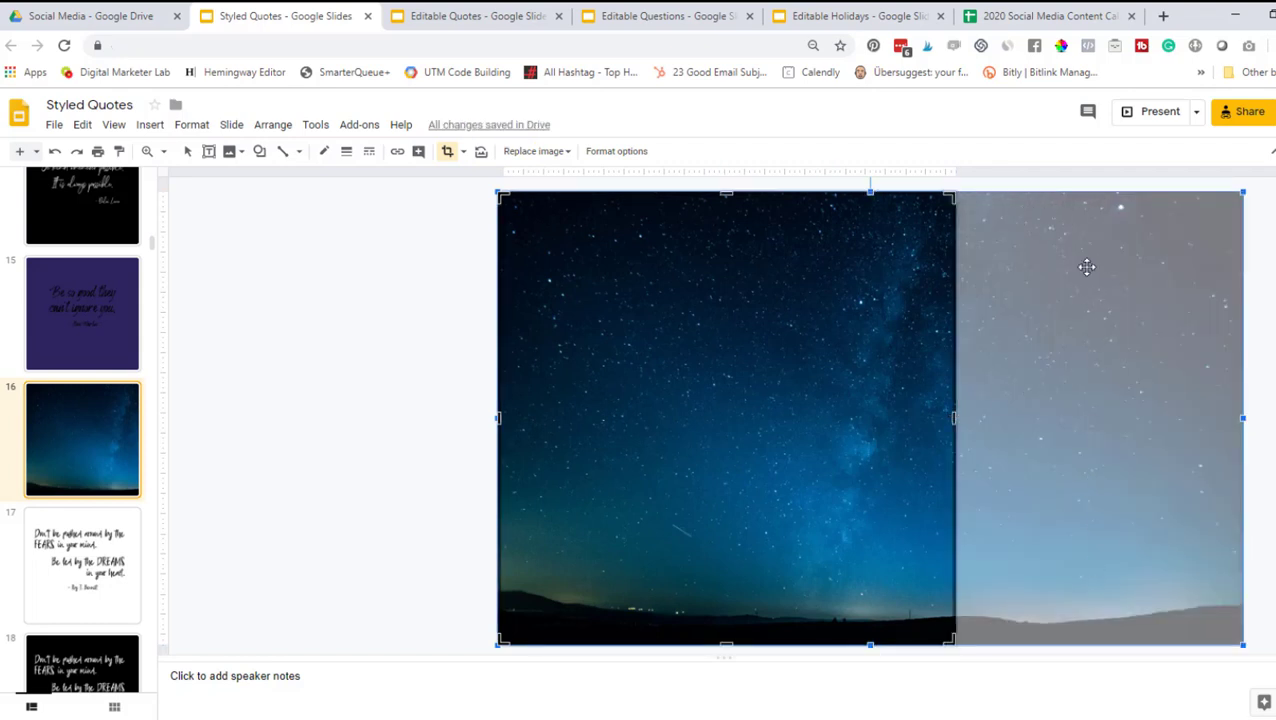
key(Return)
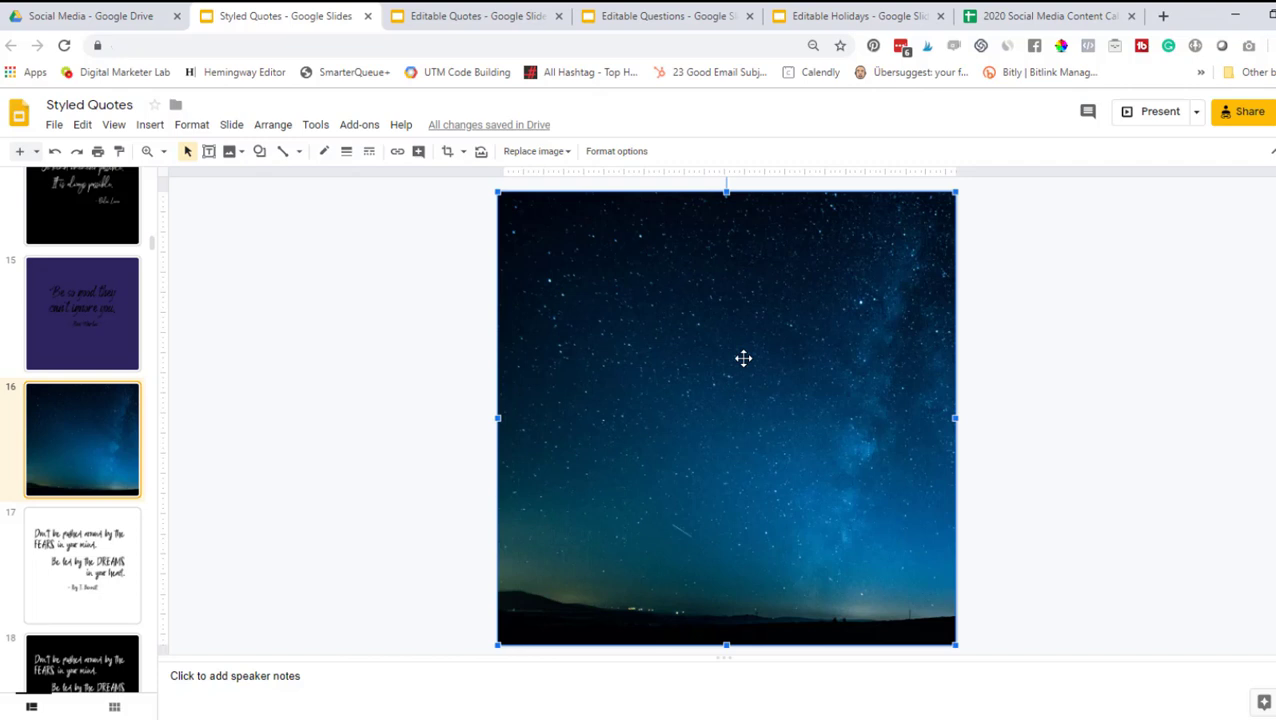
Send the starry sky photo to the back, behind the quote
right_click(743, 358)
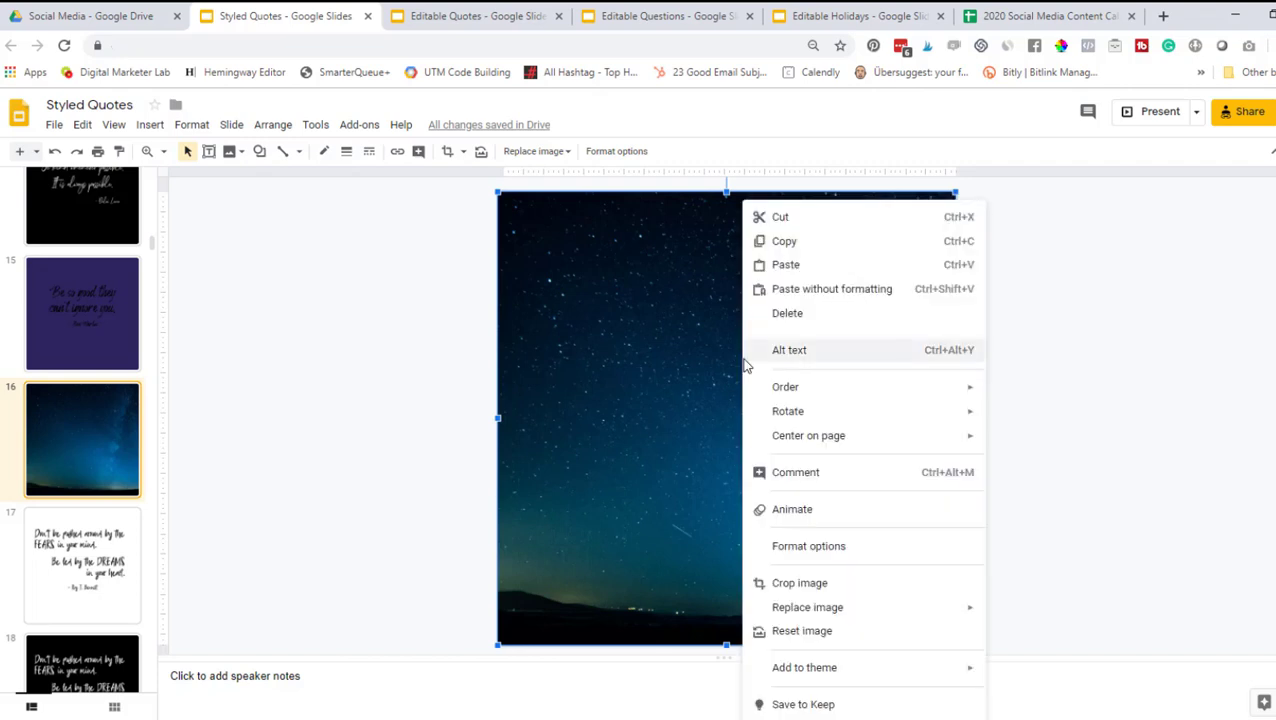
right_click(687, 269)
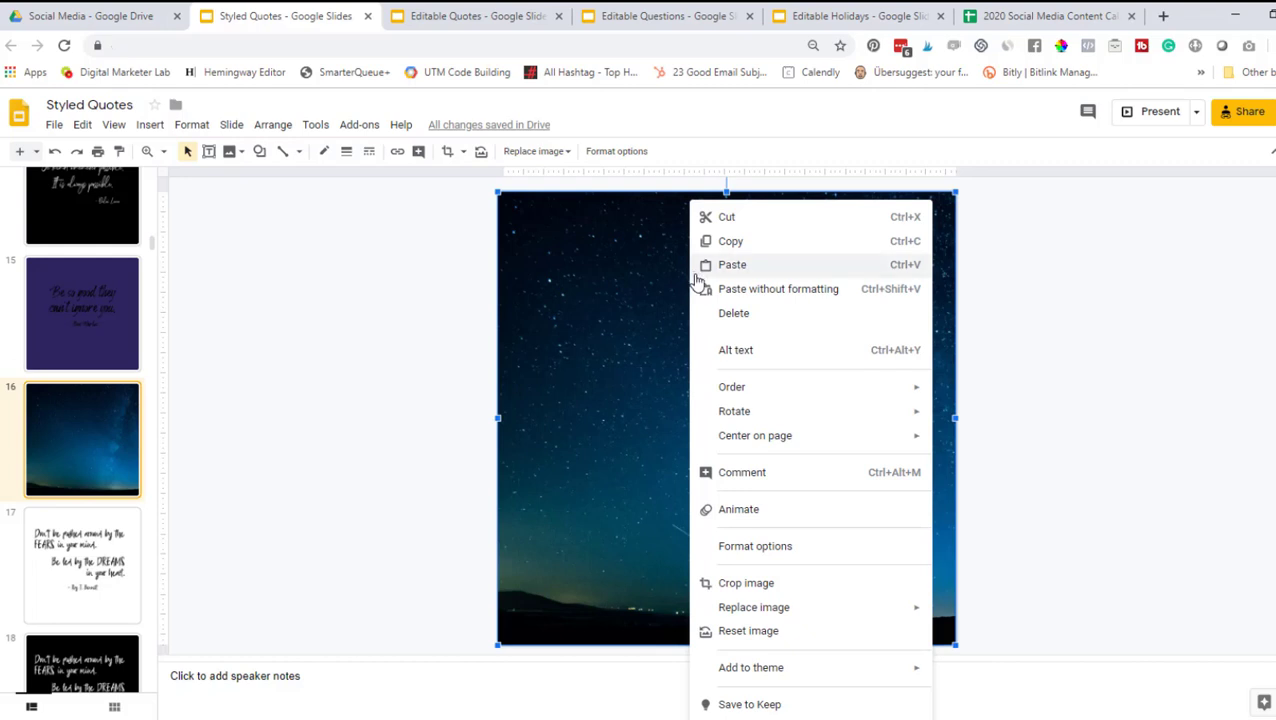
mouse_move(756, 396)
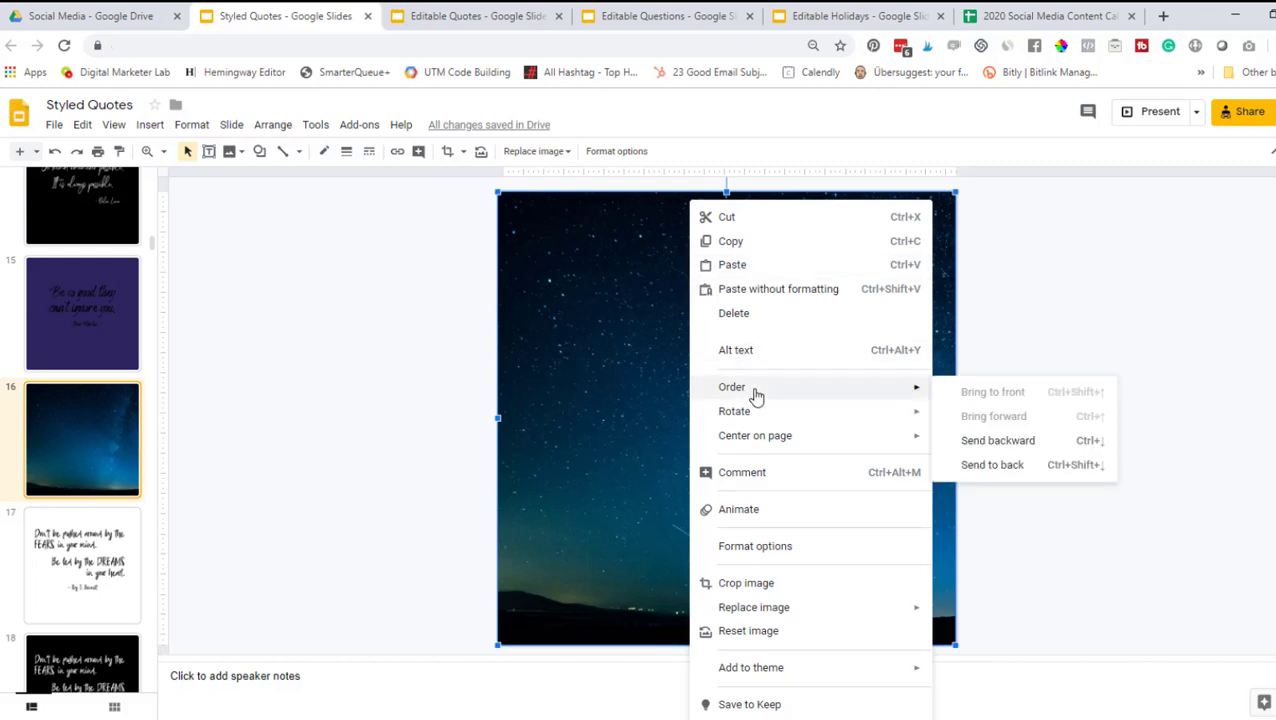
click(996, 468)
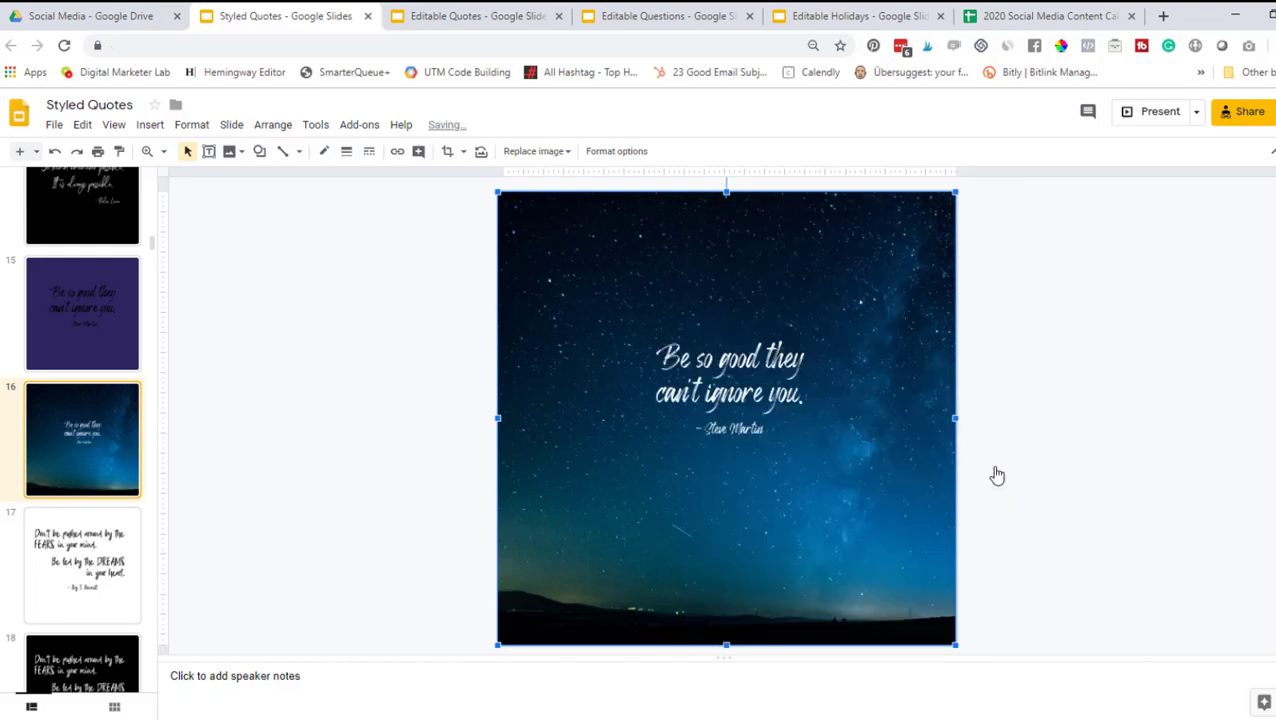
Enlarge the quote image to nearly fill slide 16 and center it over the starry sky photo
click(747, 375)
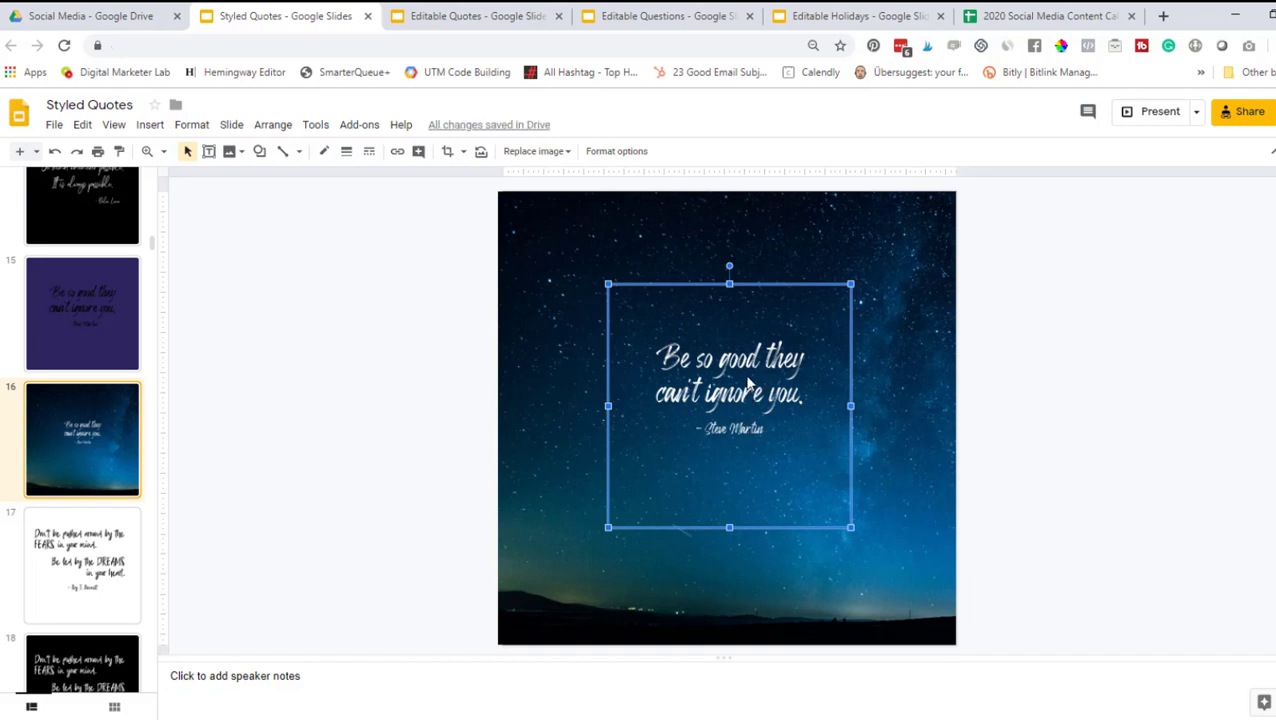
drag(610, 286, 515, 192)
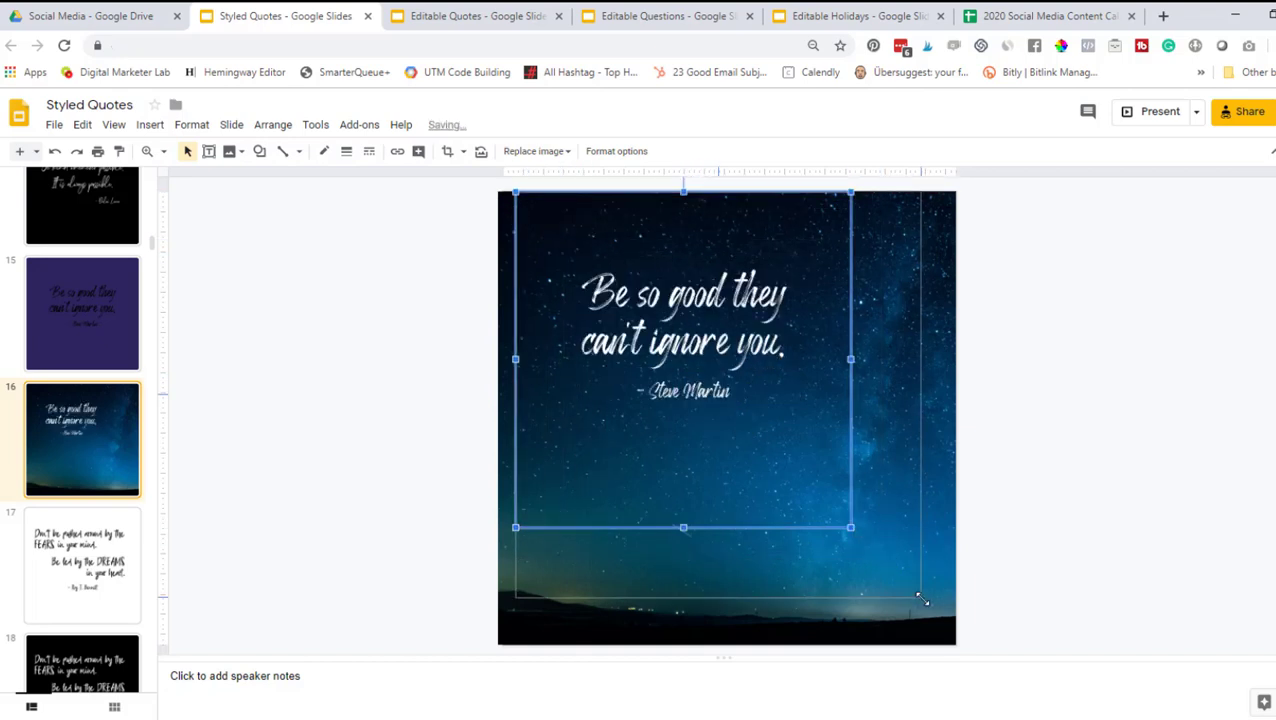
drag(851, 527, 931, 607)
drag(748, 394, 752, 386)
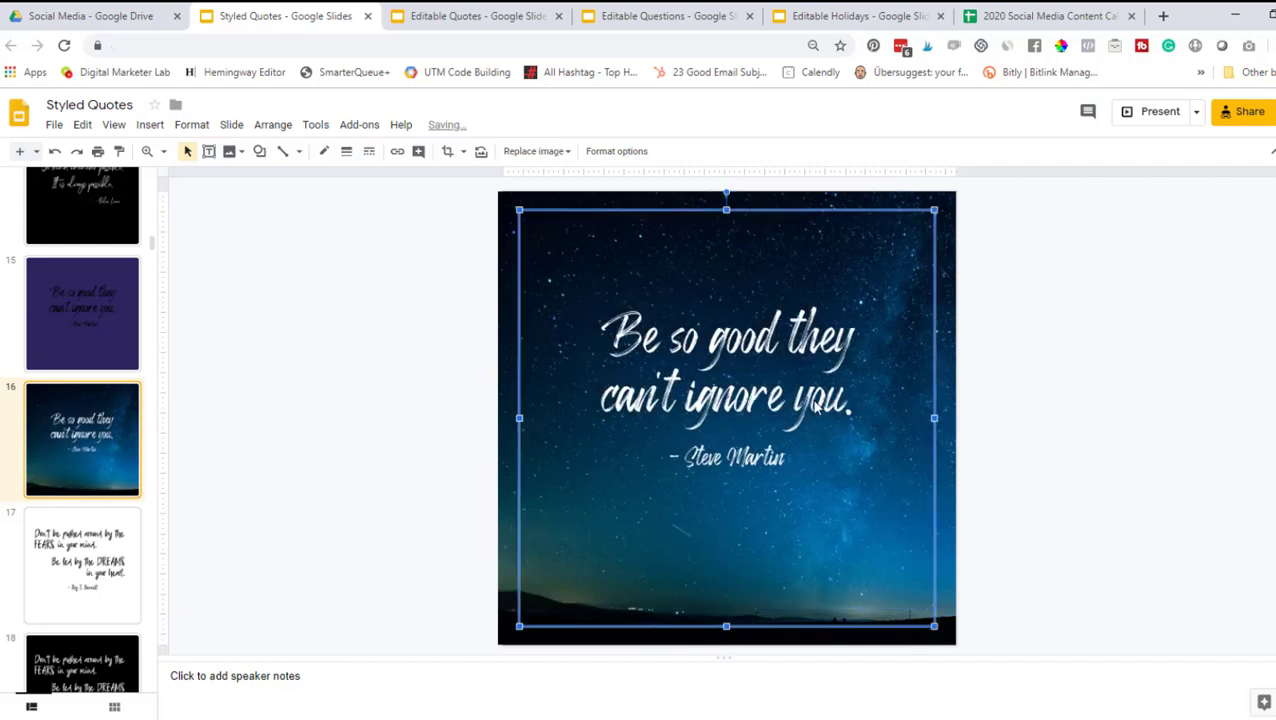
Add a black drop shadow to the quote image with minimum transparency, a short distance and a slight blur radius
click(617, 151)
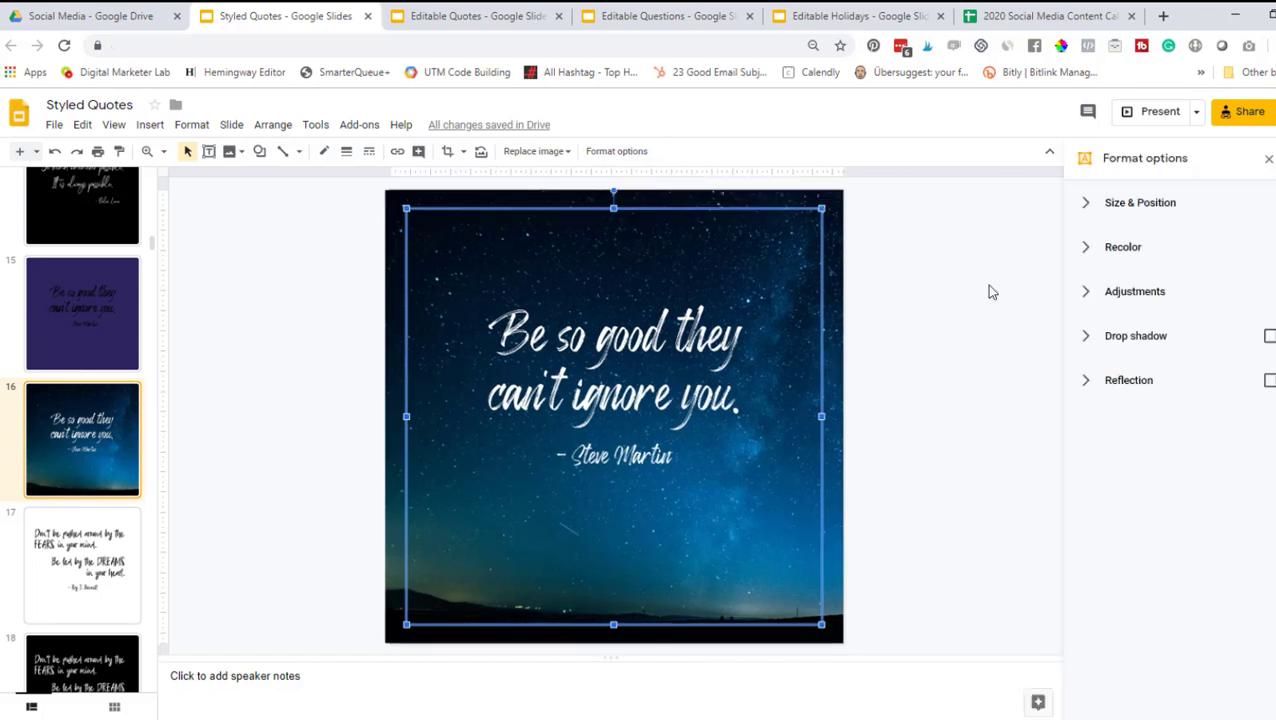
click(1268, 338)
click(1089, 340)
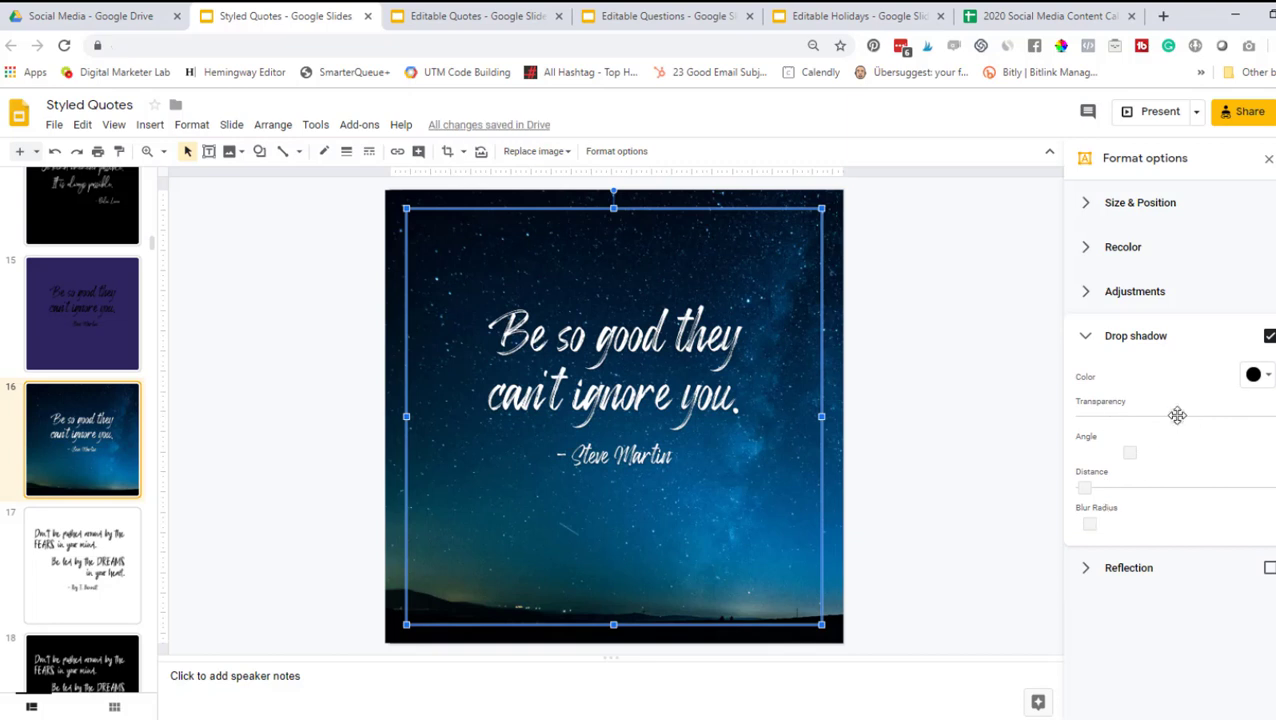
drag(1177, 416, 1082, 416)
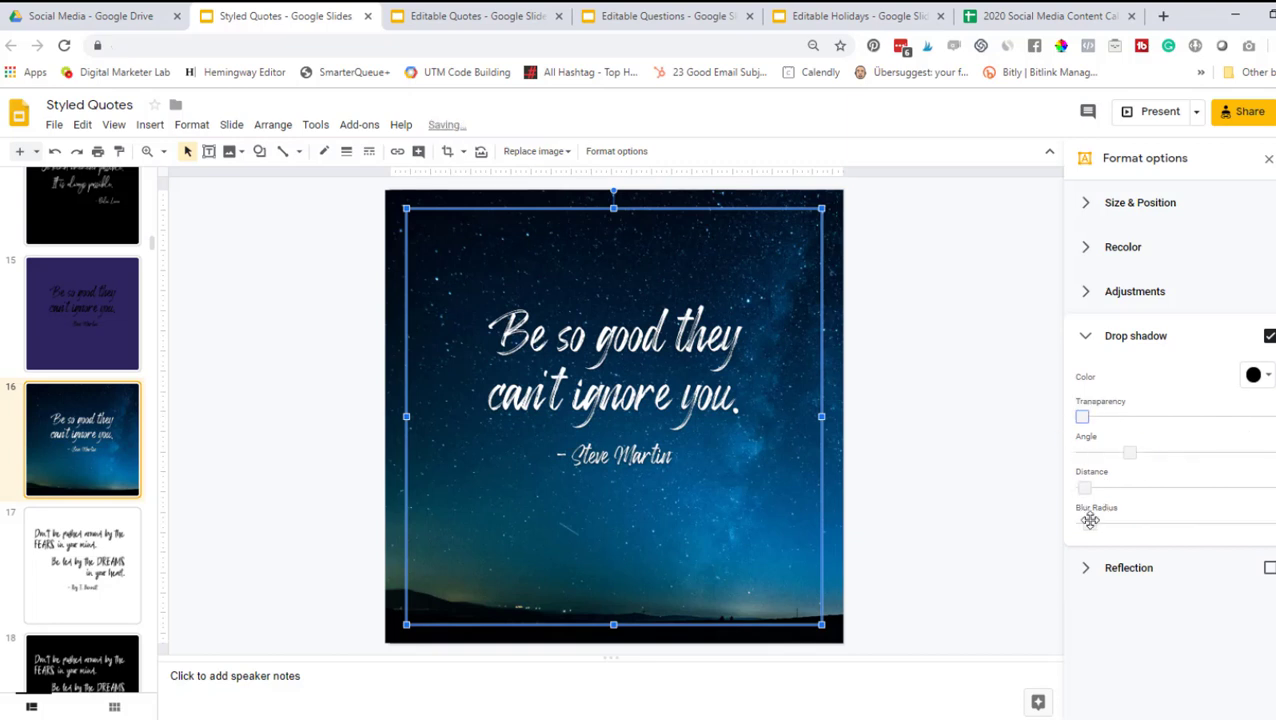
drag(1084, 487, 1156, 488)
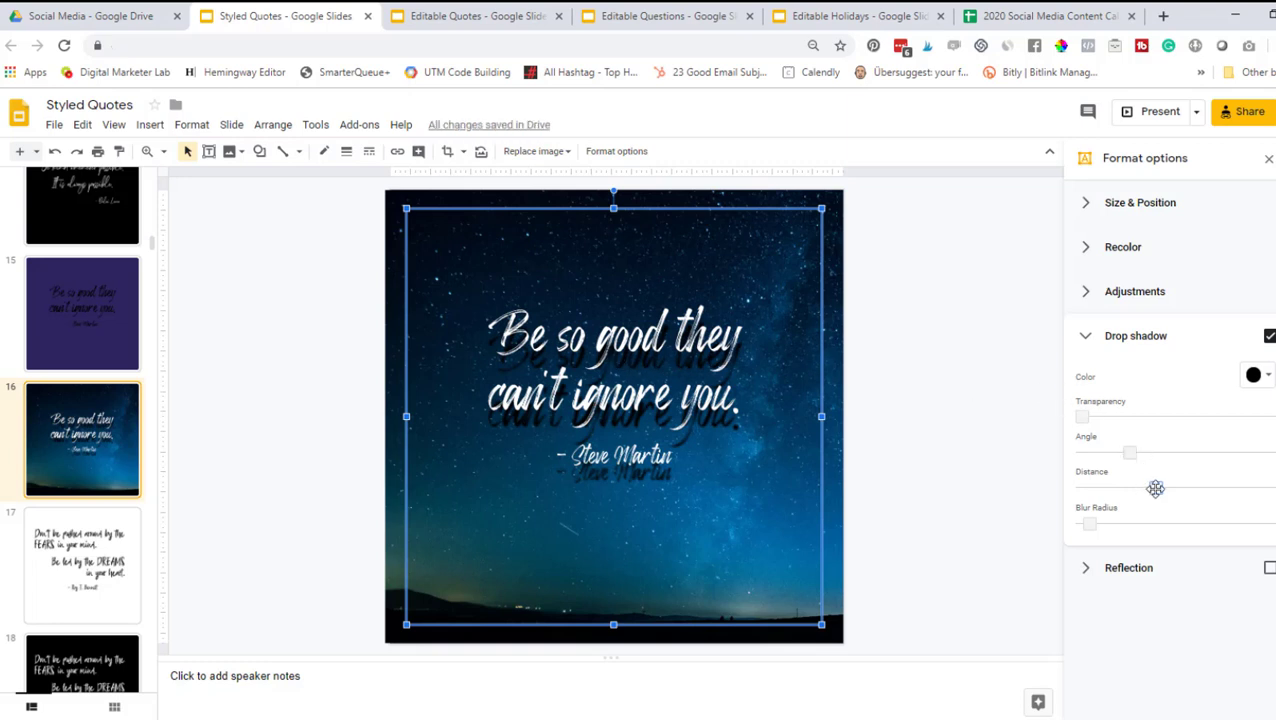
drag(1154, 488, 1093, 524)
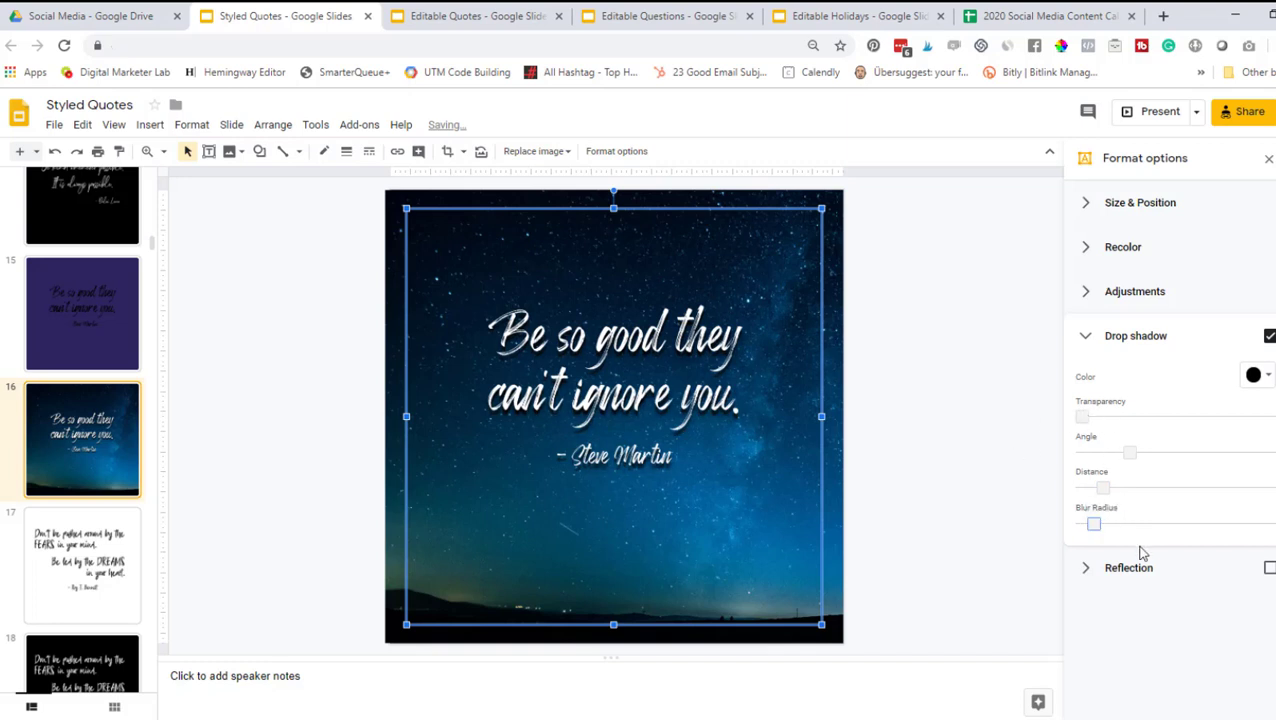
click(1268, 159)
click(1104, 402)
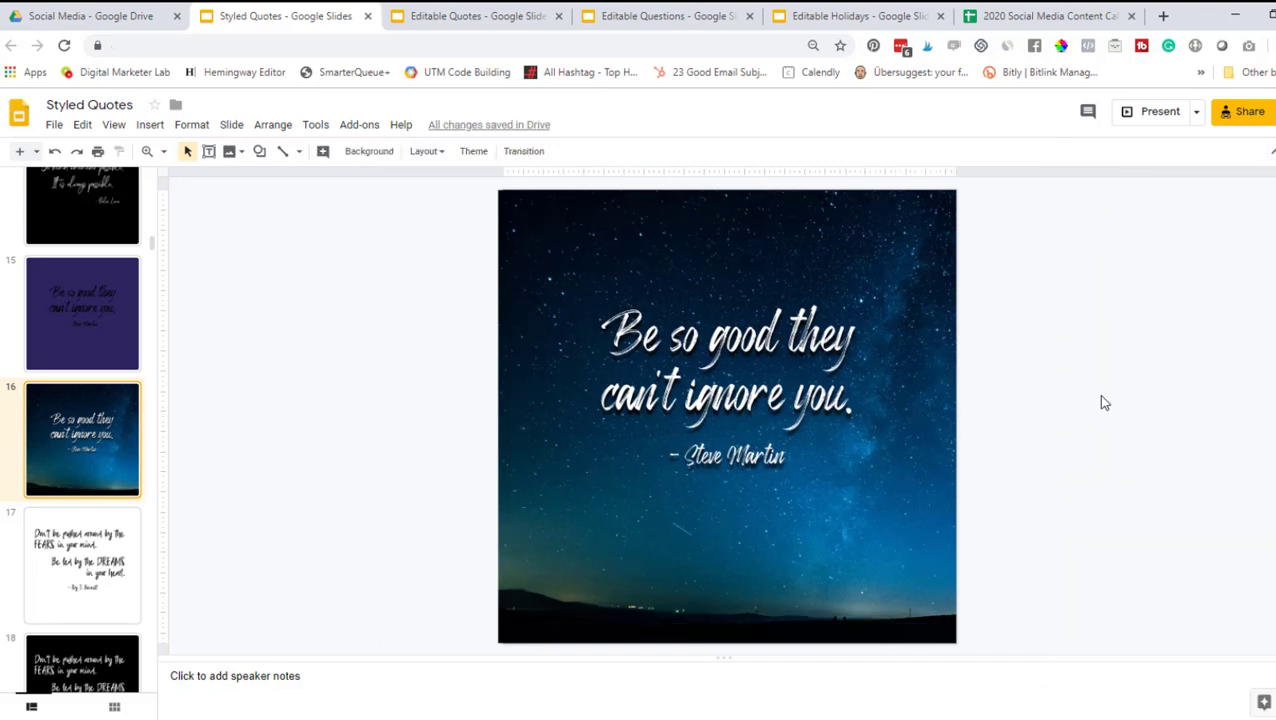
Insert the brand logo image from the computer's Google Drive folder onto slide 16
click(150, 127)
mouse_move(274, 156)
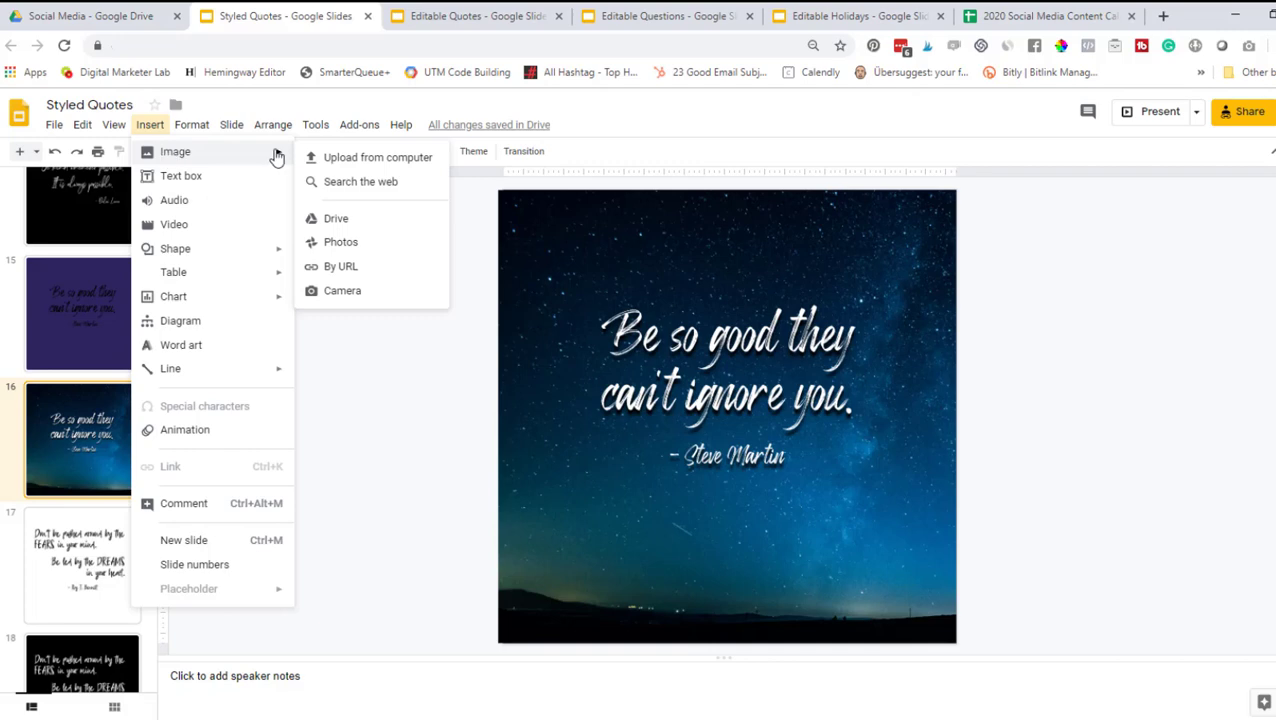
click(336, 160)
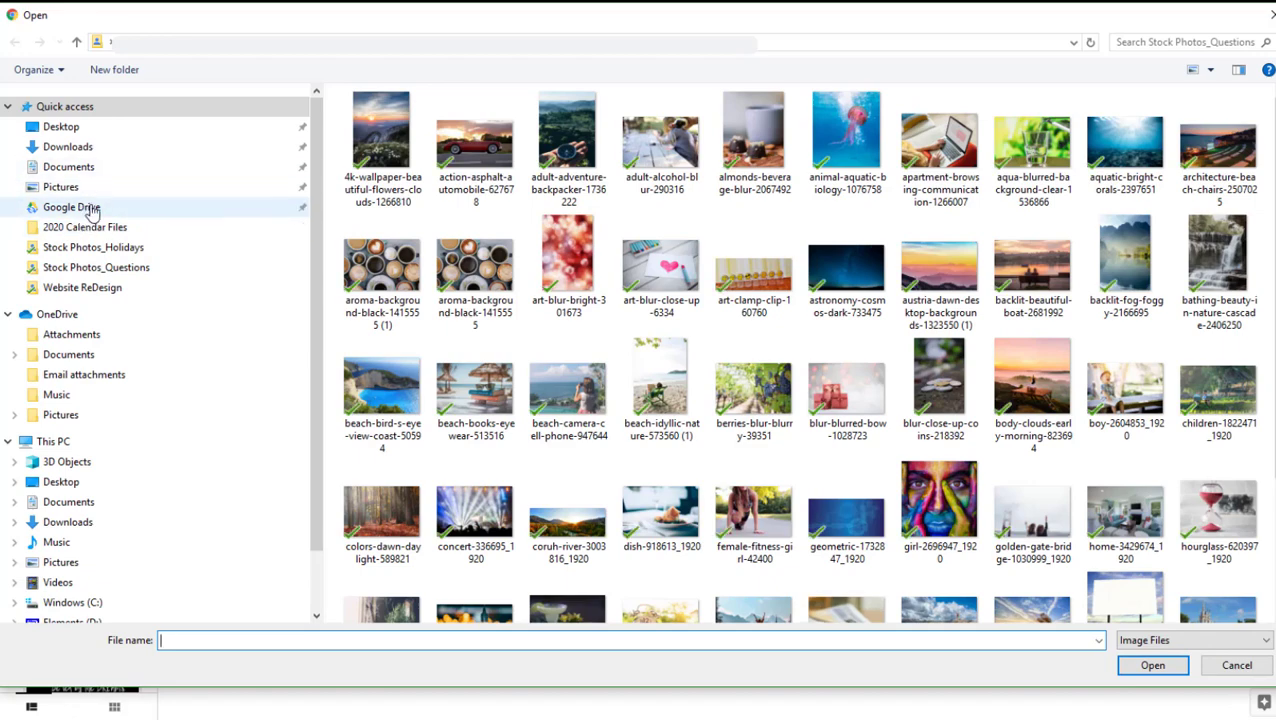
click(91, 210)
double_click(845, 360)
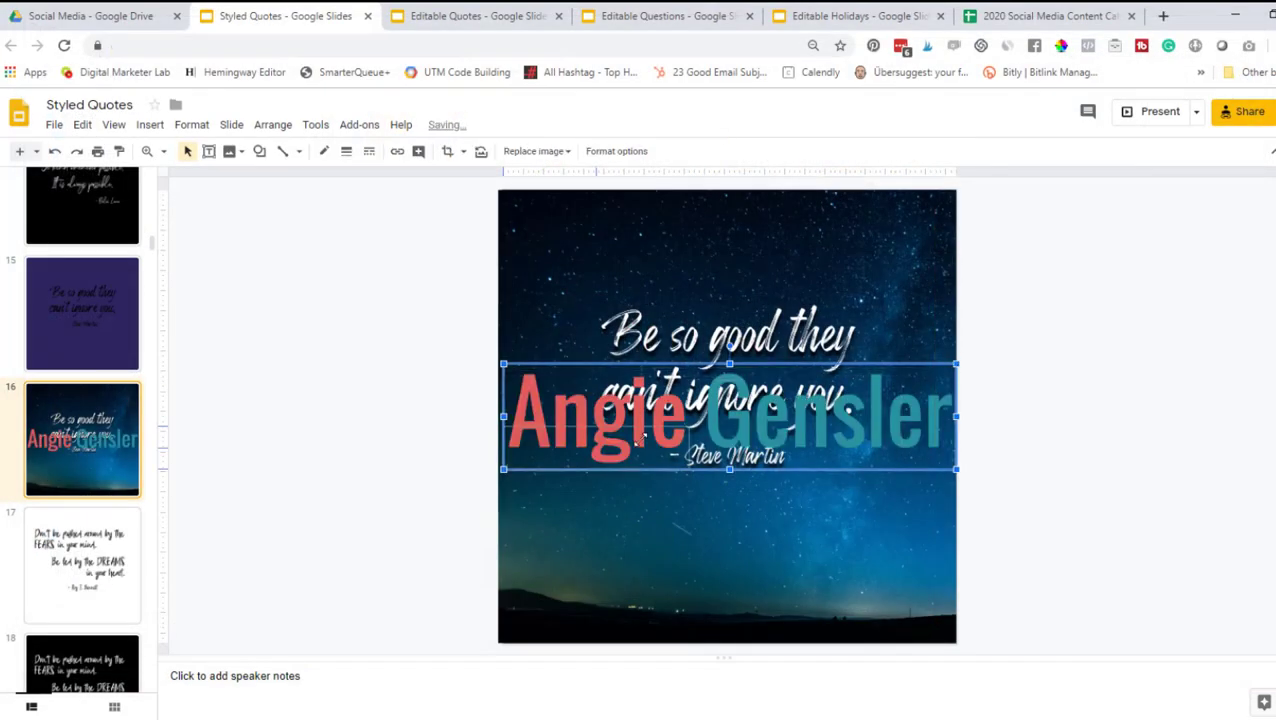
Shrink the logo to about a fifth of the slide's width and place it in slide 16's lower-left corner
drag(874, 374, 602, 447)
drag(666, 568, 727, 617)
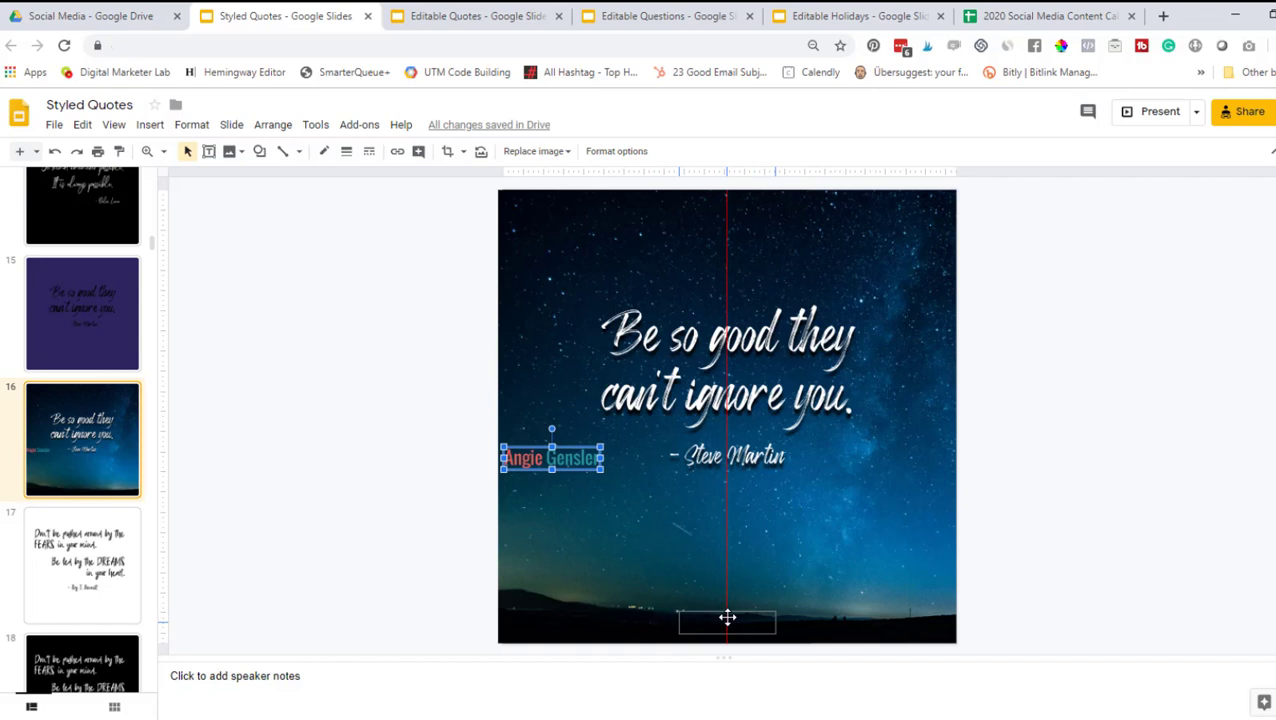
mouse_move(727, 617)
mouse_down()
mouse_move(854, 608)
mouse_move(727, 613)
mouse_up()
click(1010, 612)
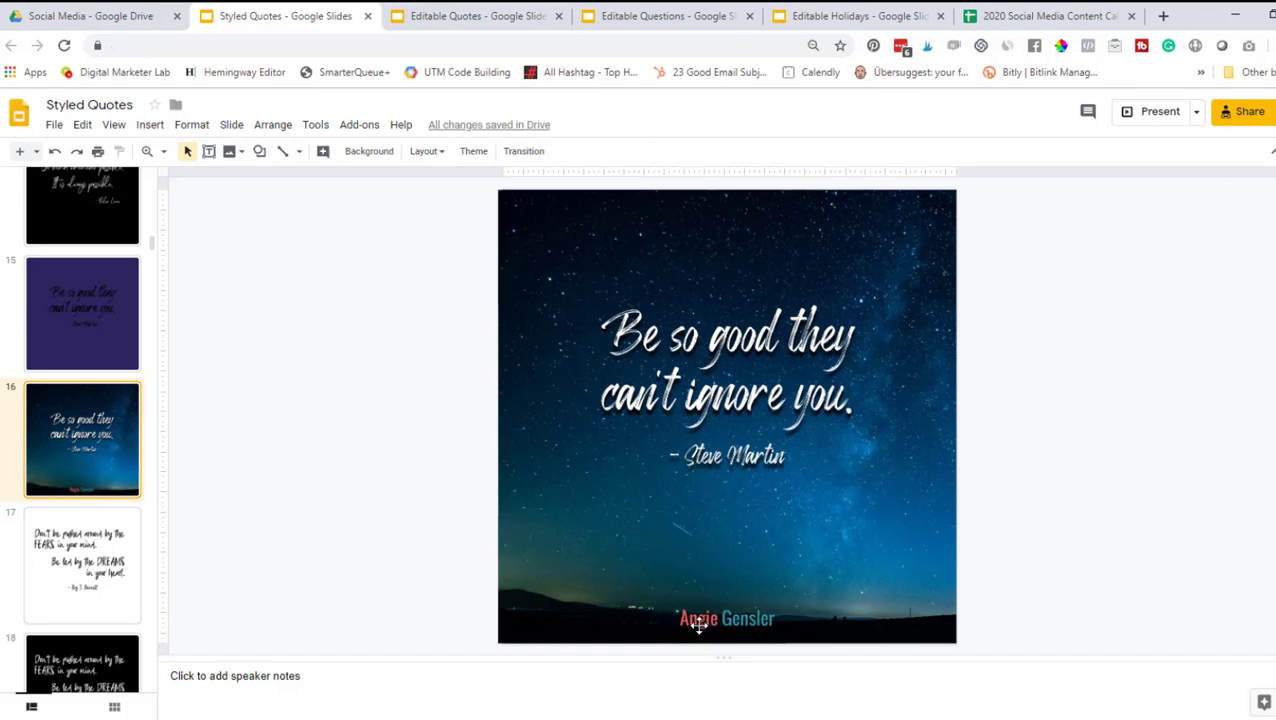
drag(700, 615, 538, 623)
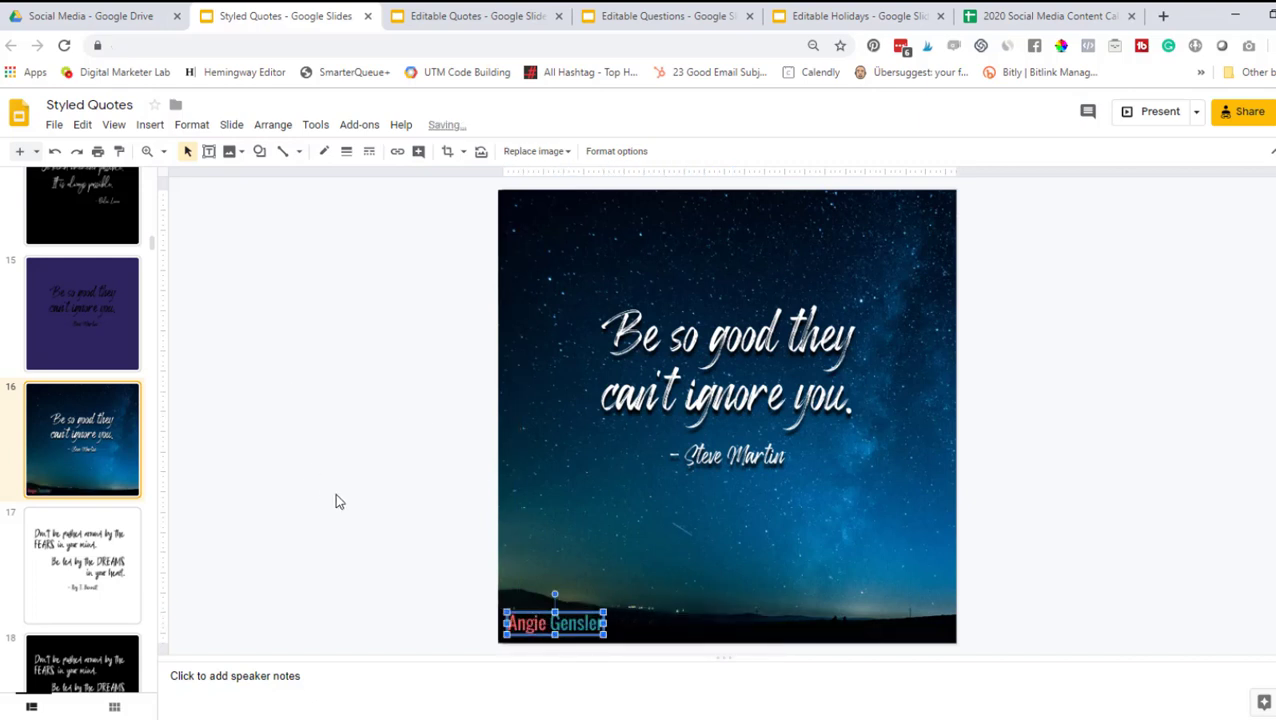
click(296, 380)
Add a text box near slide 16's lower-right corner containing the website address in white
click(209, 151)
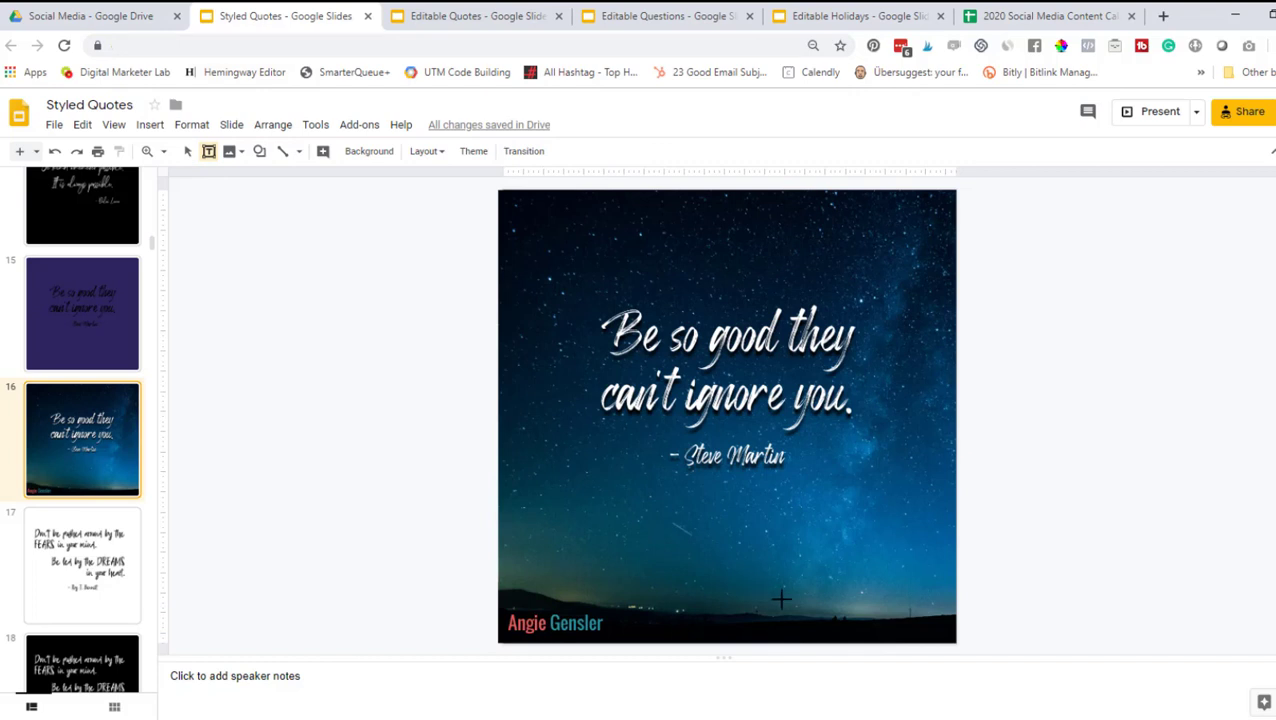
drag(767, 598, 915, 624)
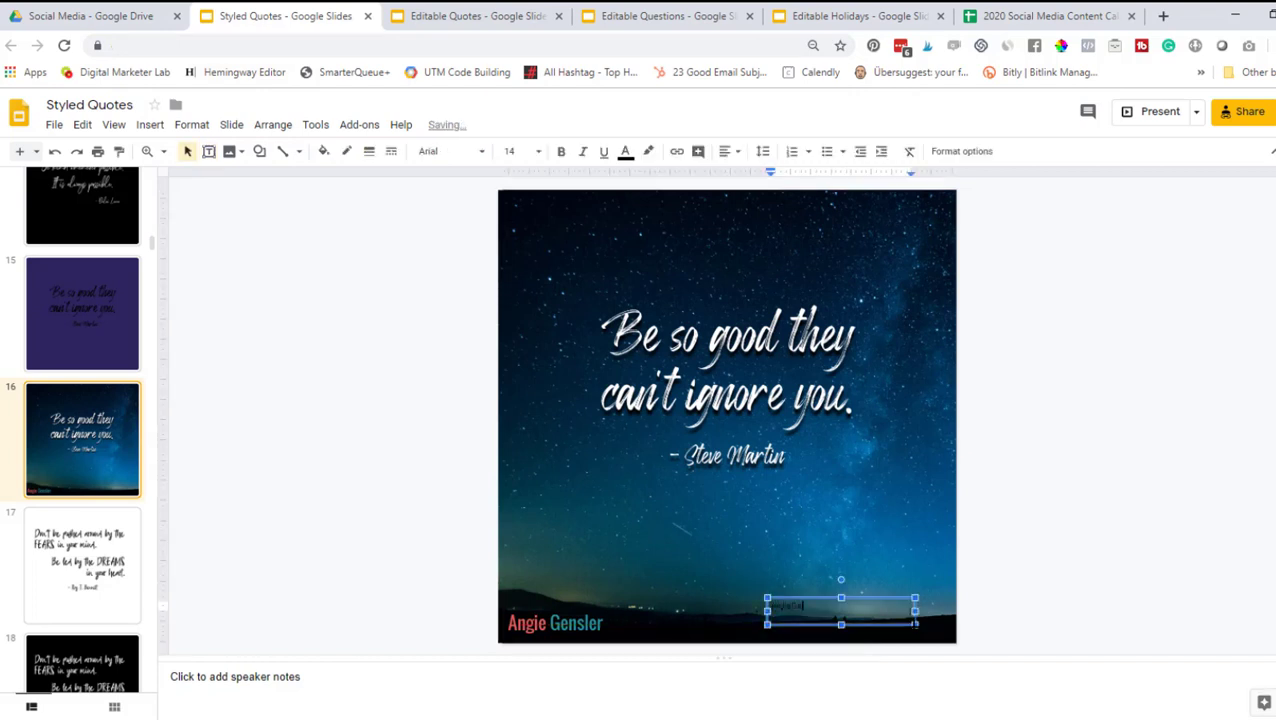
key(ctrl+a)
click(625, 151)
click(774, 178)
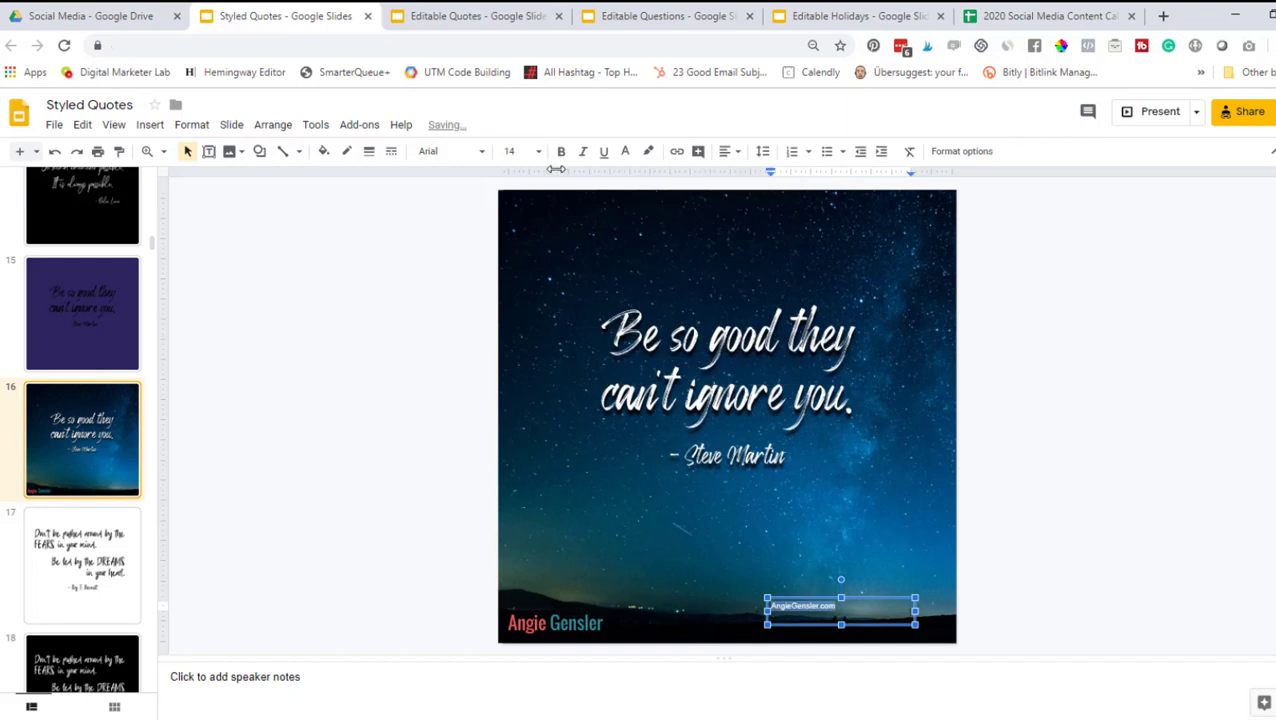
Set the website address text to the Oswald font at size 24
click(470, 152)
scroll(498, 527, down, 5)
scroll(497, 529, down, 1)
scroll(497, 530, up, 3)
click(468, 557)
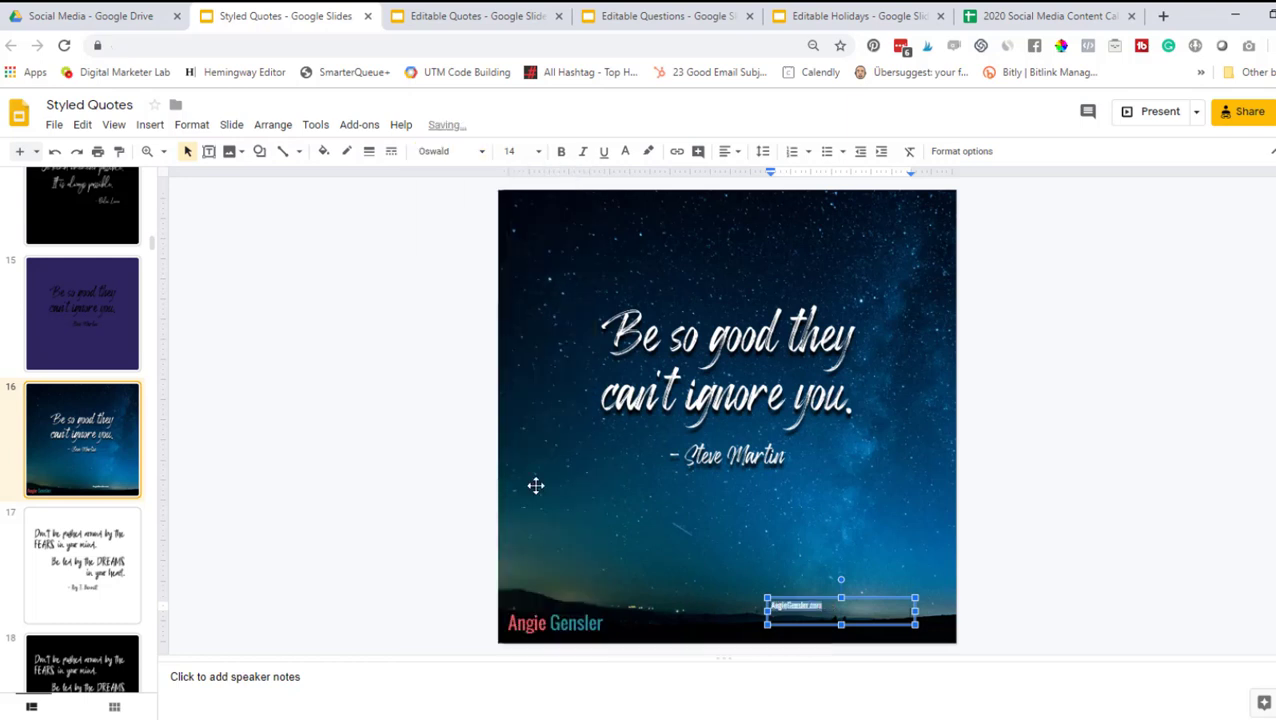
click(538, 151)
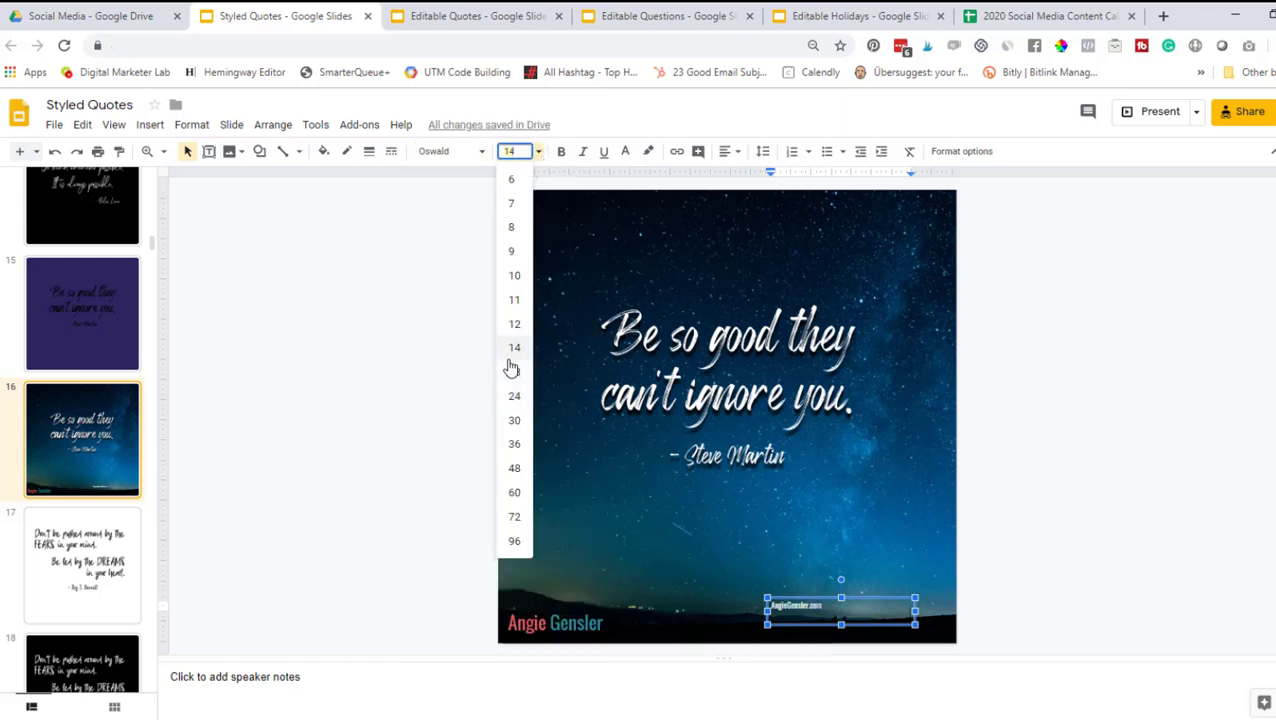
click(516, 398)
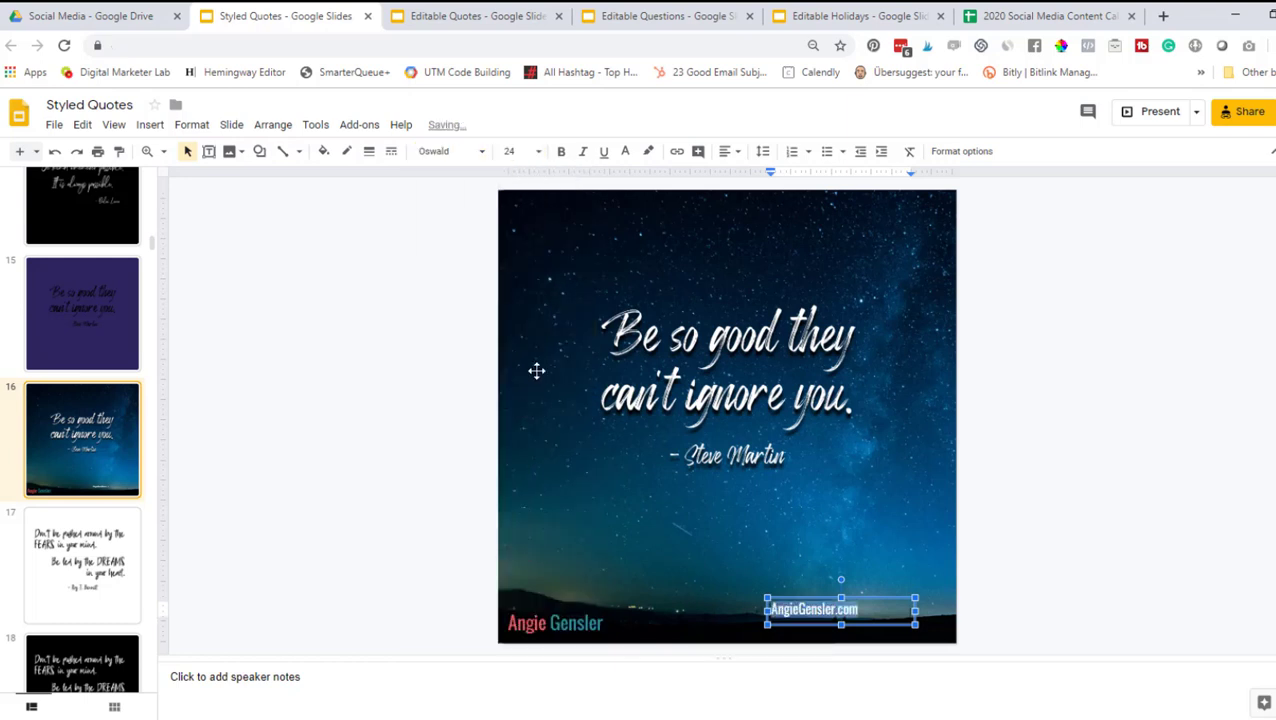
Right-align the website address and move its text box into the slide's lower-right corner, level with the logo
click(731, 151)
click(771, 178)
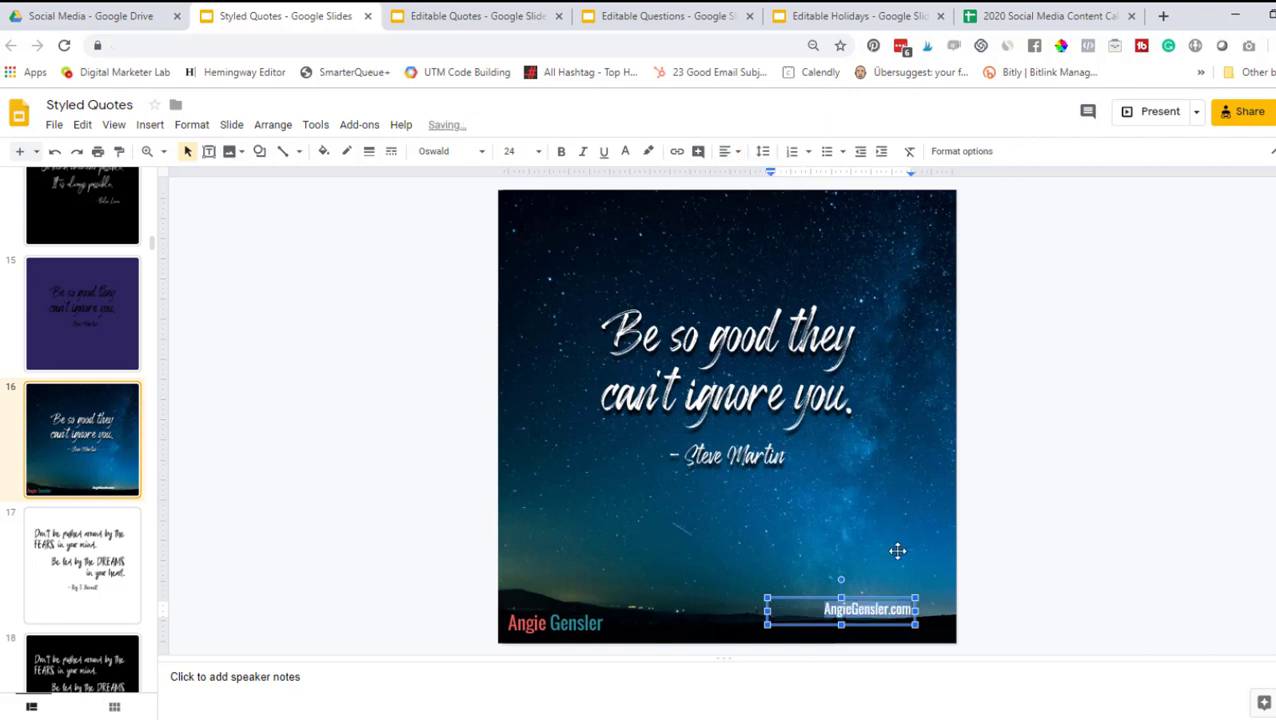
drag(822, 605, 845, 609)
click(1078, 638)
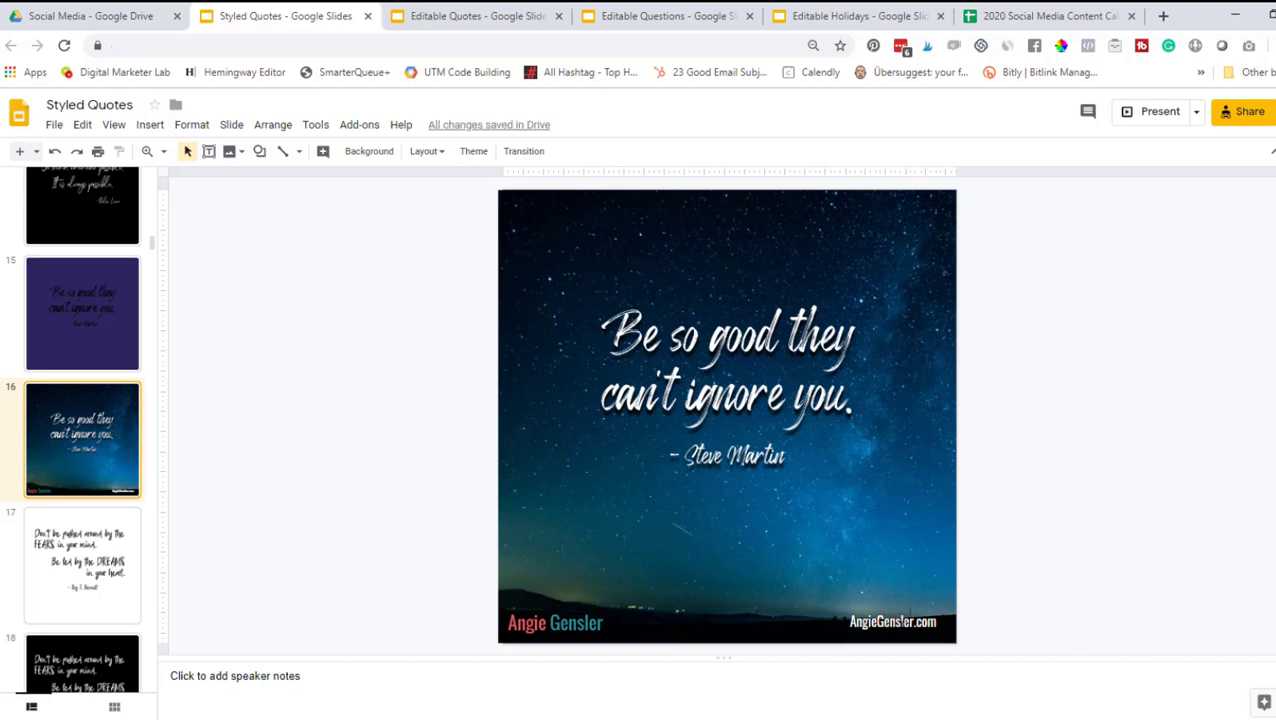
click(901, 621)
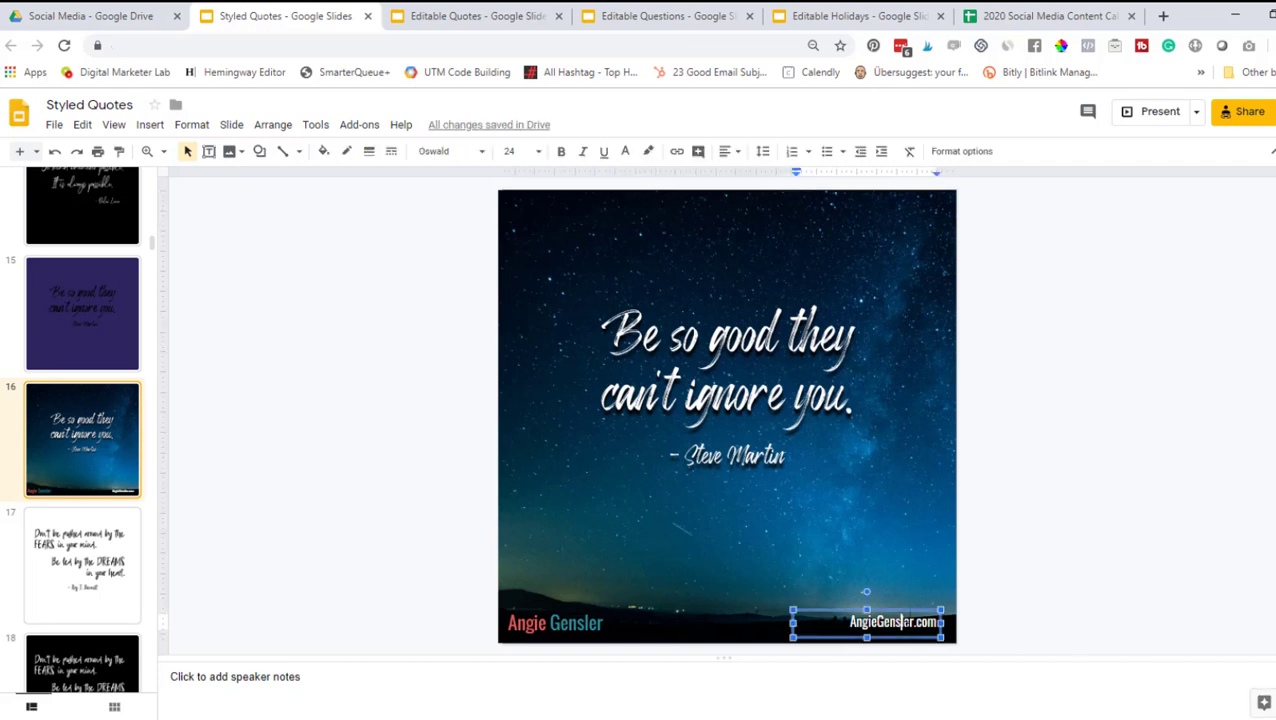
click(1043, 547)
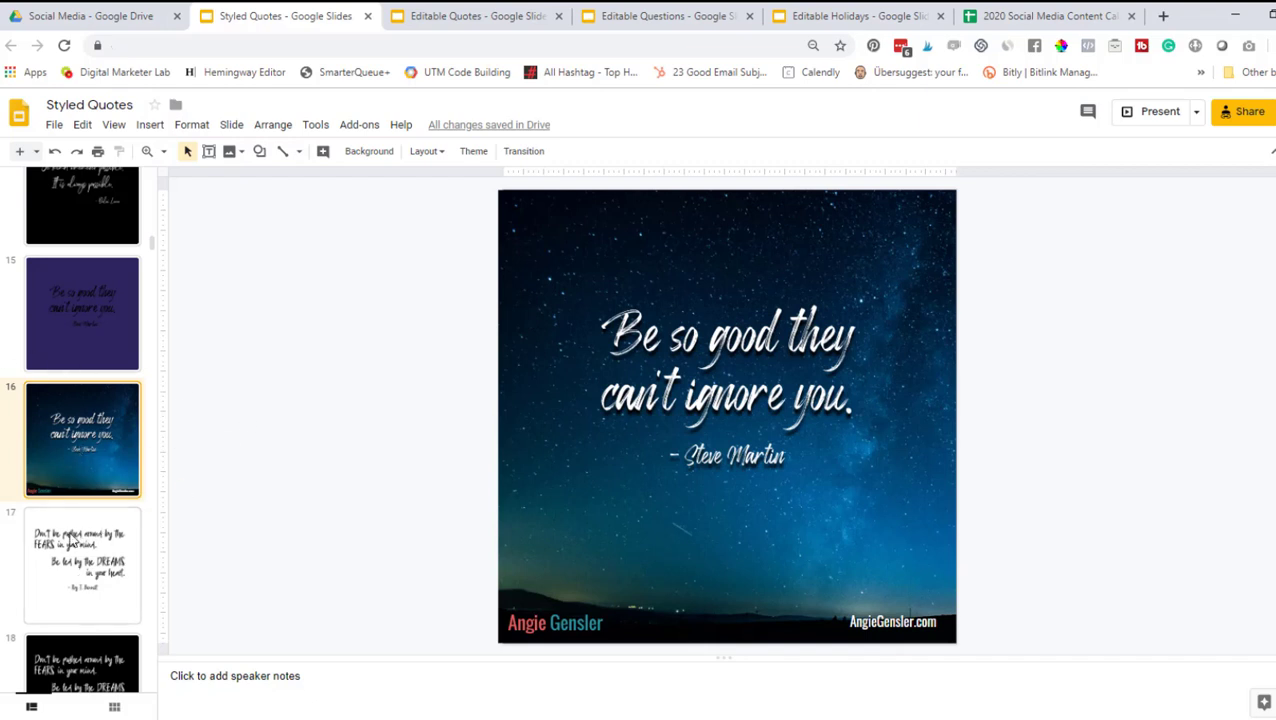
Look at slide 18, return to slide 16, and switch to the Editable Quotes presentation
scroll(90, 596, down, 2)
click(78, 537)
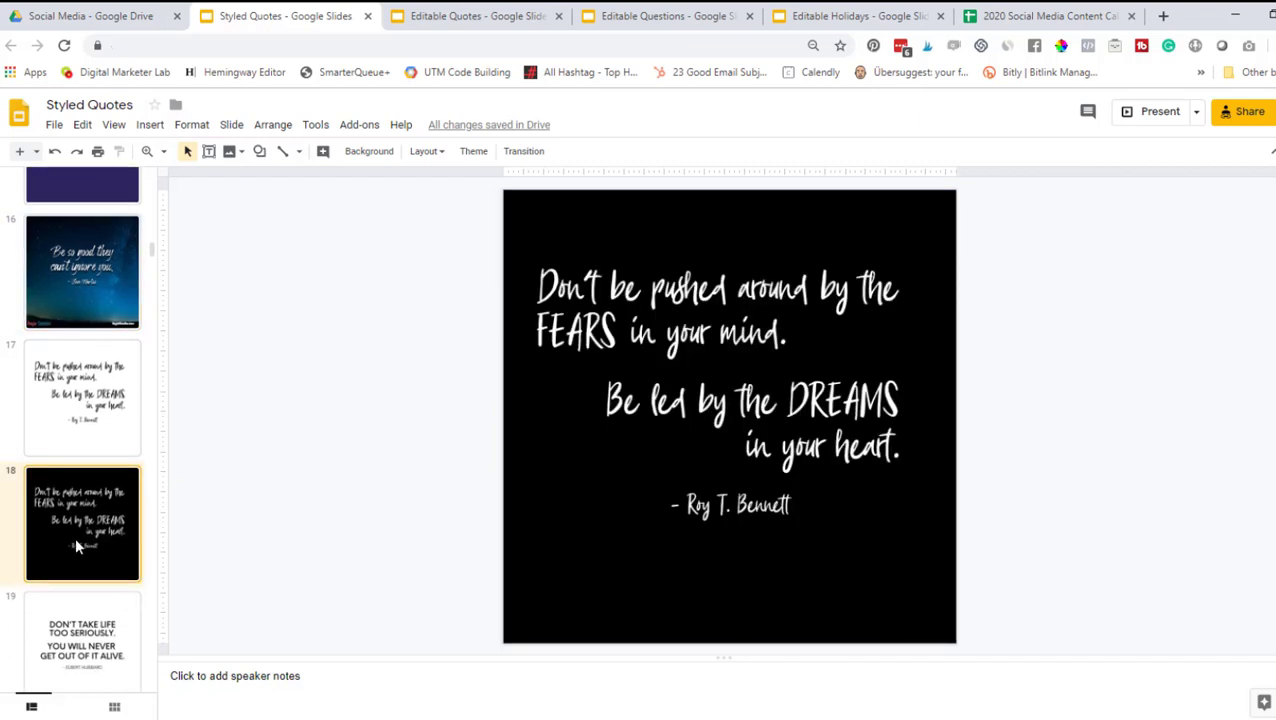
click(64, 265)
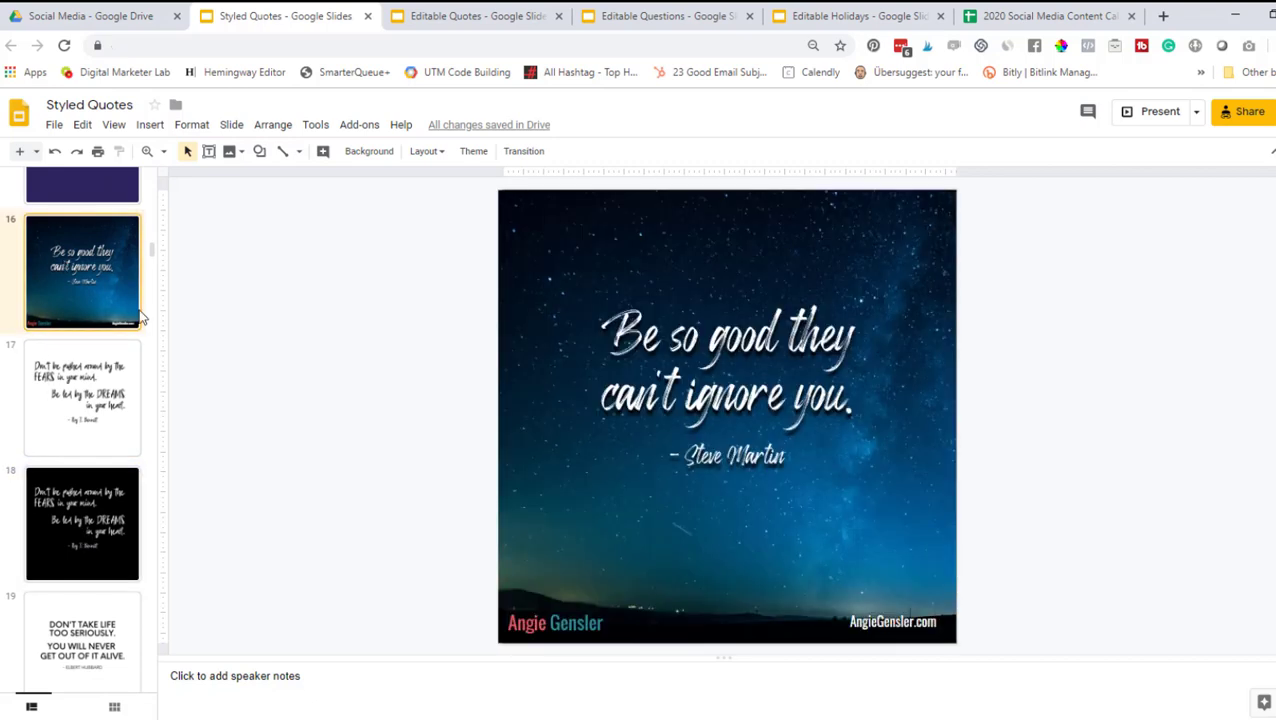
scroll(53, 407, up, 2)
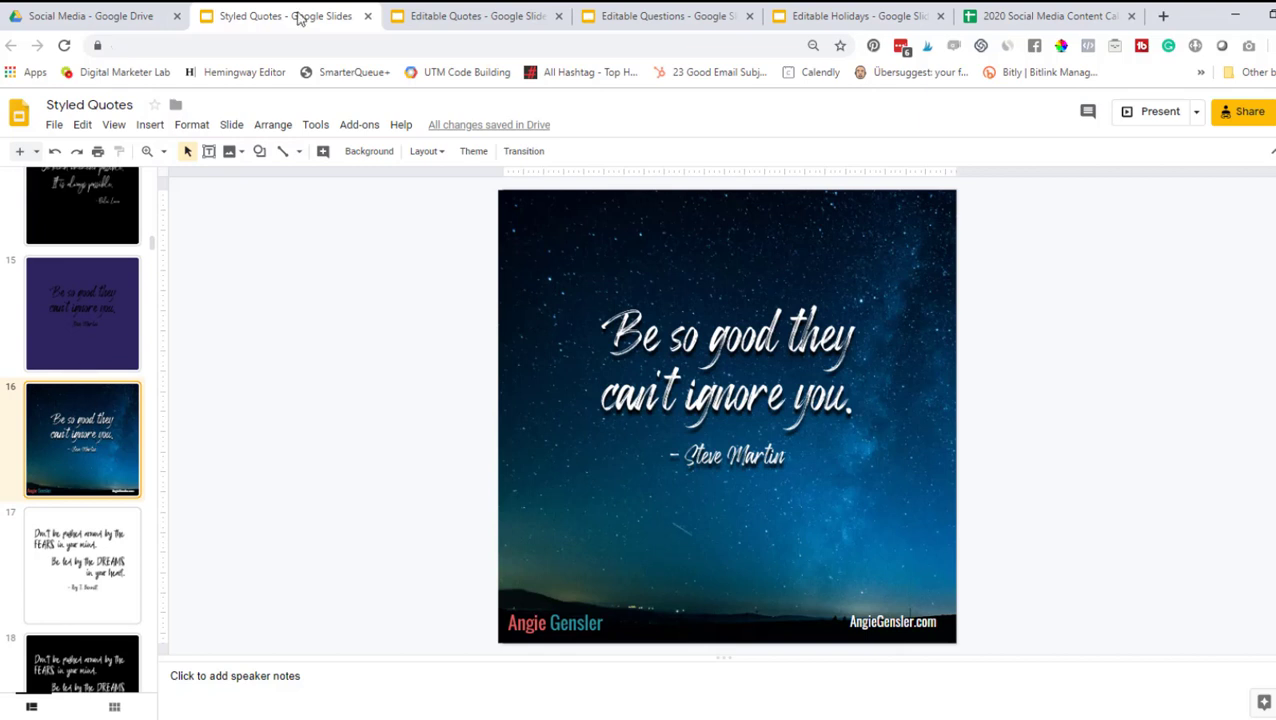
click(452, 18)
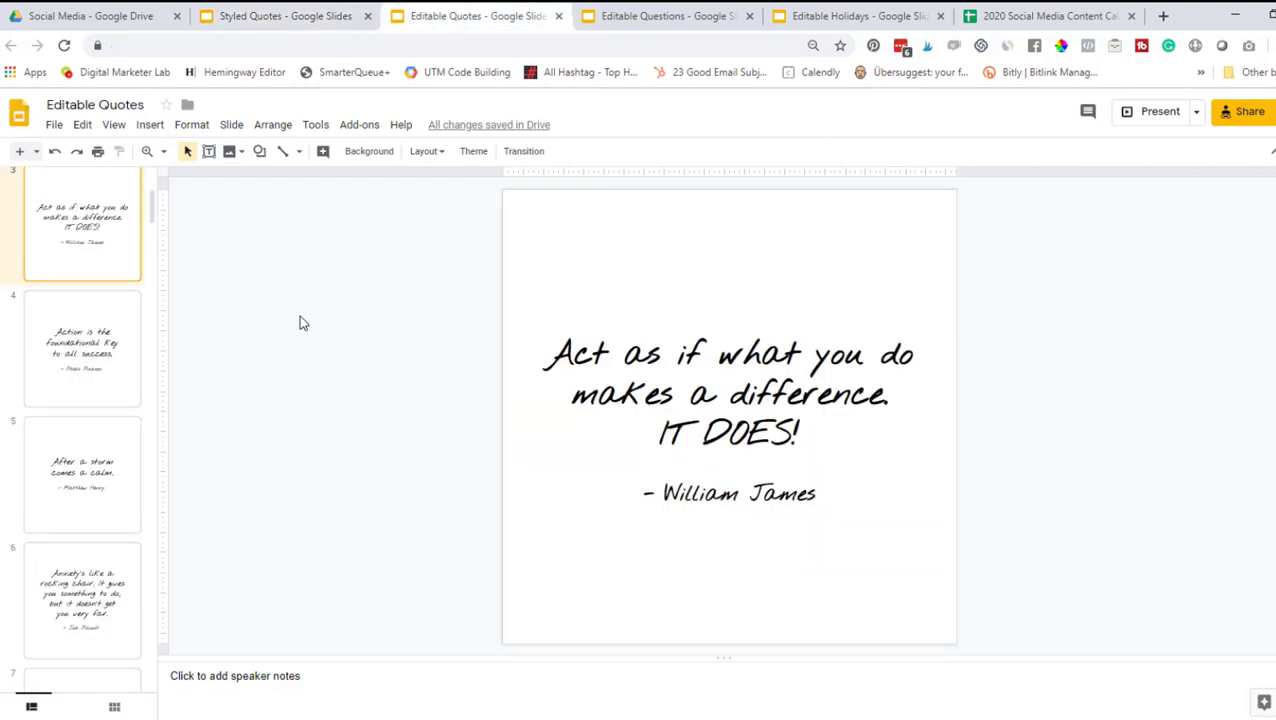
Try replacing the quote wording on slide 3 with "Totally Different", keeping the attribution line
click(660, 392)
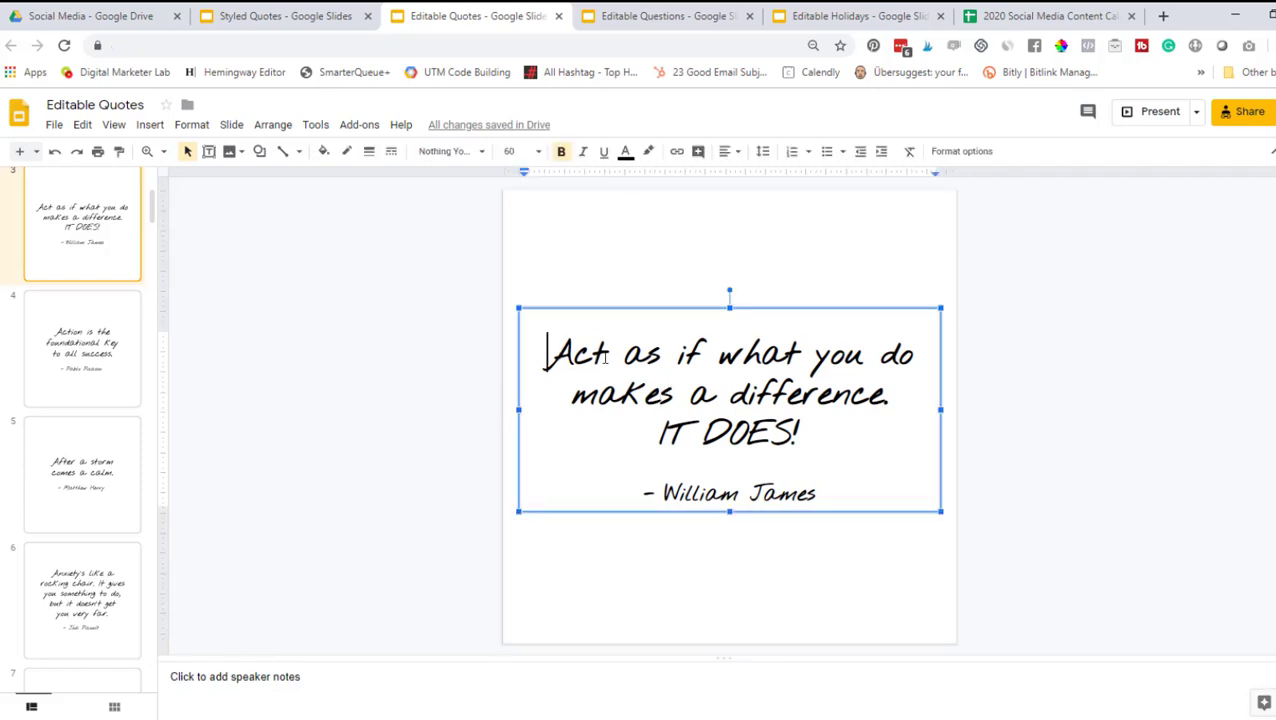
drag(545, 352, 797, 430)
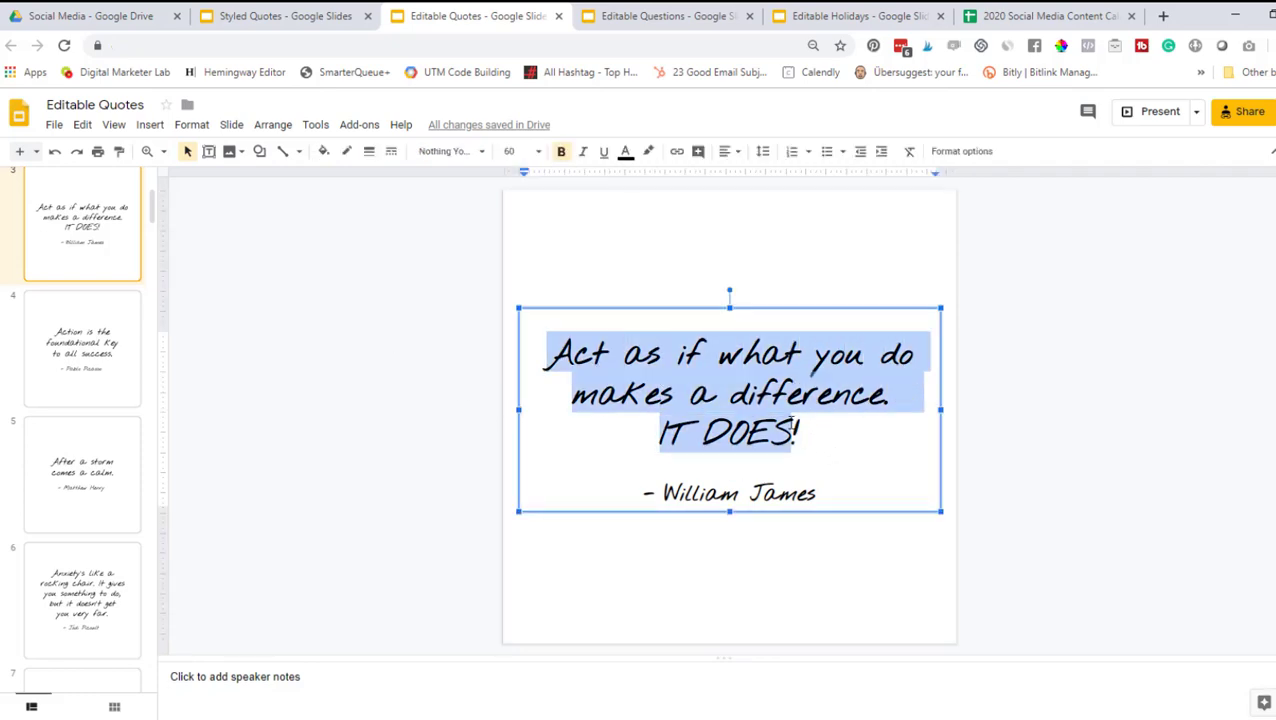
text(A!)
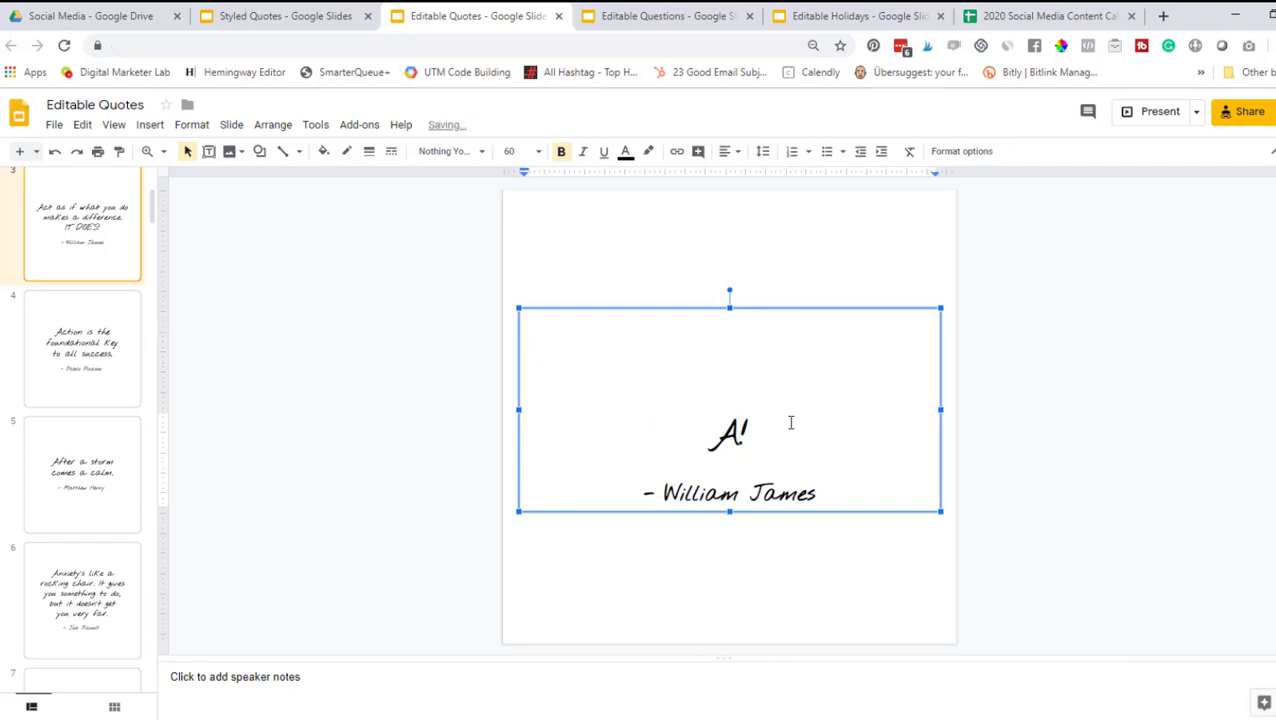
key(BackSpace)
text(Totally Dif)
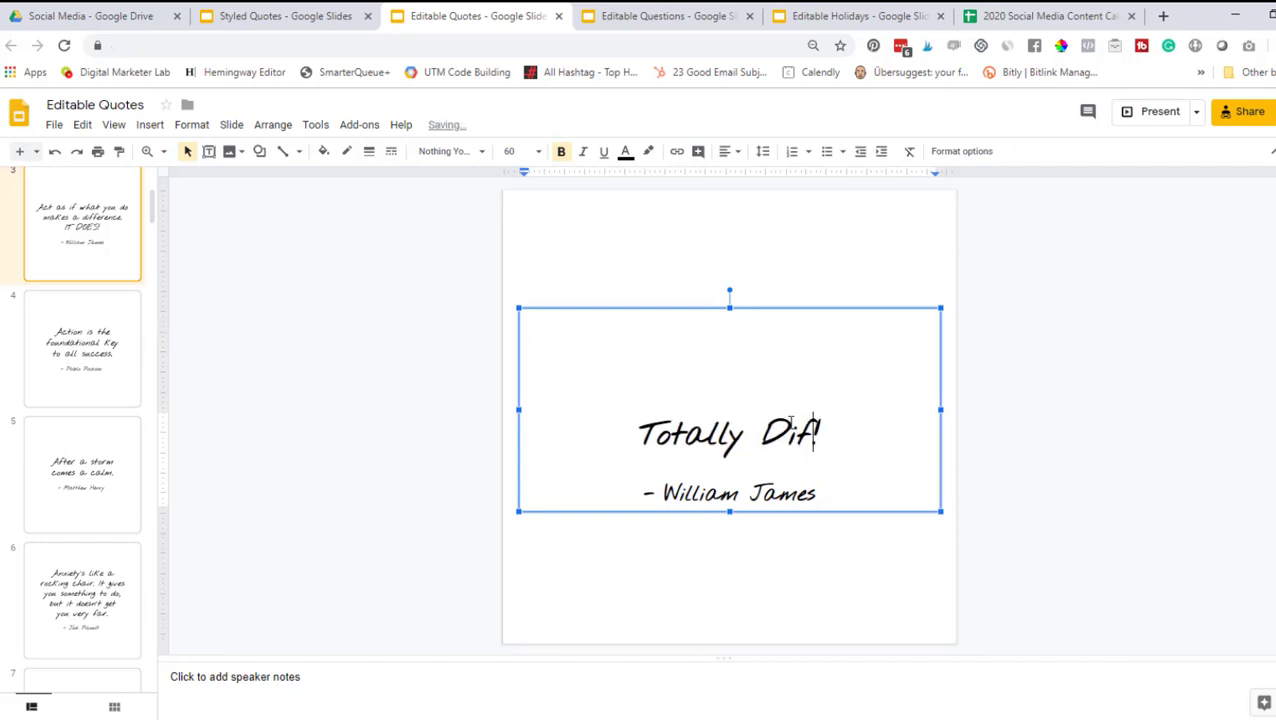
text(ferent)
Delete the trial wording on slide 3 and undo the text edits back to the original quote
key(BackSpace)
key(BackSpace)
key(BackSpace)
key(BackSpace)
key(BackSpace)
key(BackSpace)
key(BackSpace)
key(BackSpace)
key(BackSpace)
key(BackSpace)
key(BackSpace)
key(BackSpace)
key(BackSpace)
key(BackSpace)
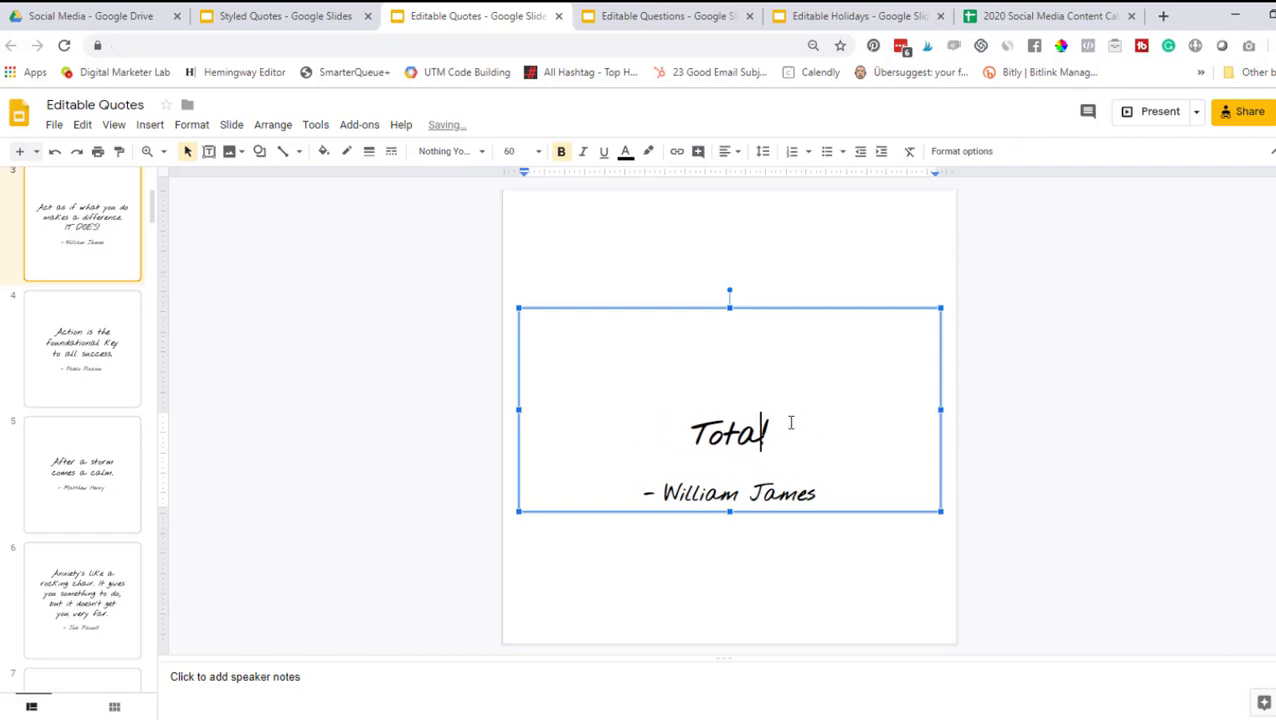
key(BackSpace)
key(BackSpace)
key(ctrl+z)
key(ctrl+z)
key(ctrl+z)
key(ctrl+z)
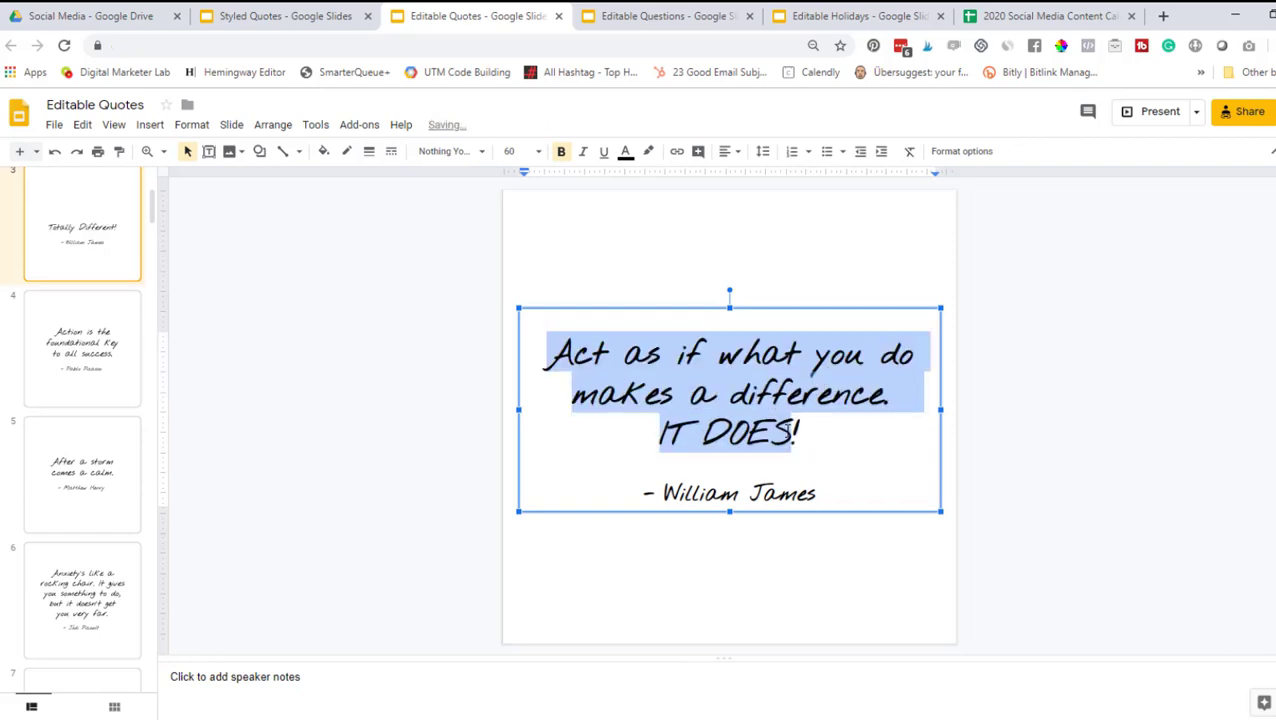
click(990, 397)
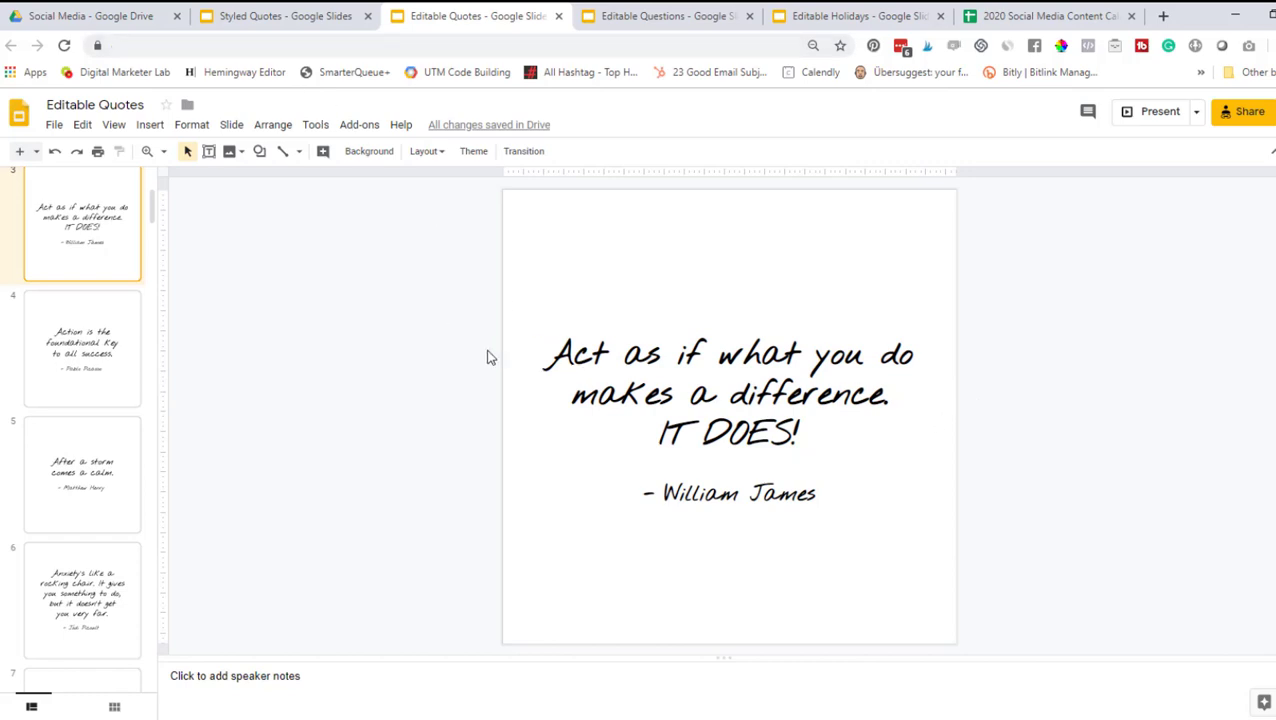
Set slide 3's background color to black
click(368, 151)
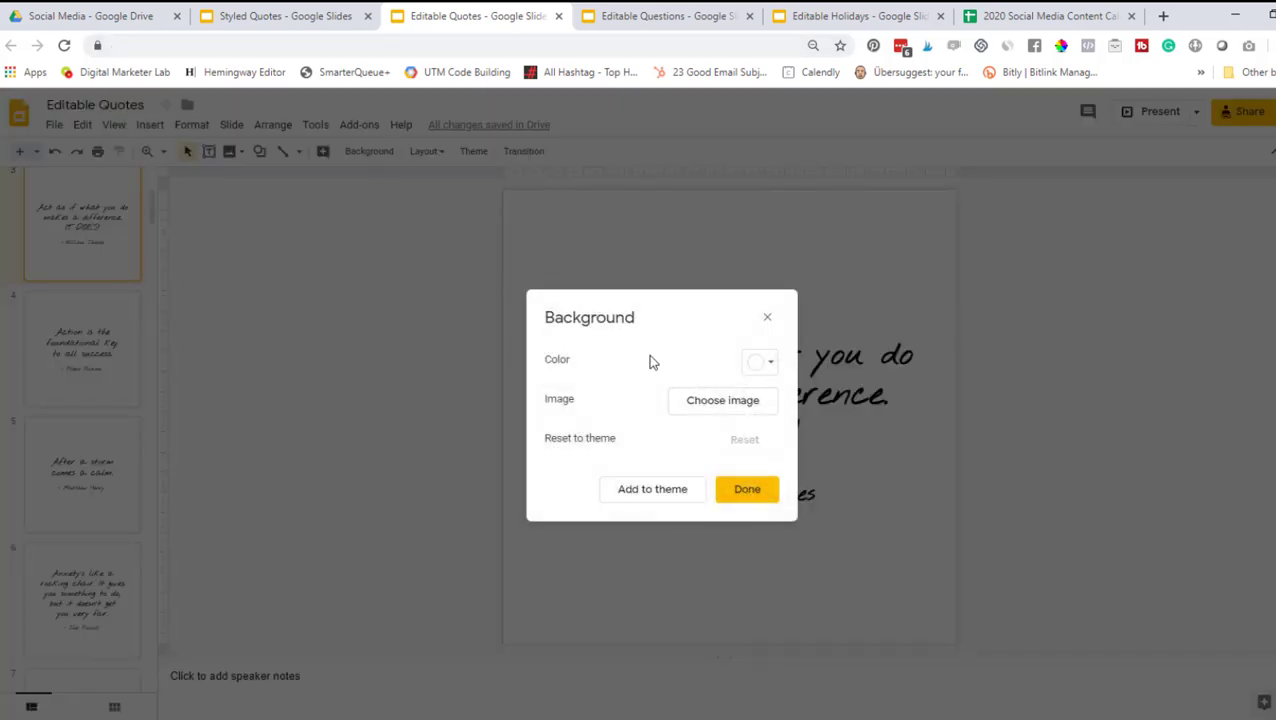
click(757, 363)
click(757, 441)
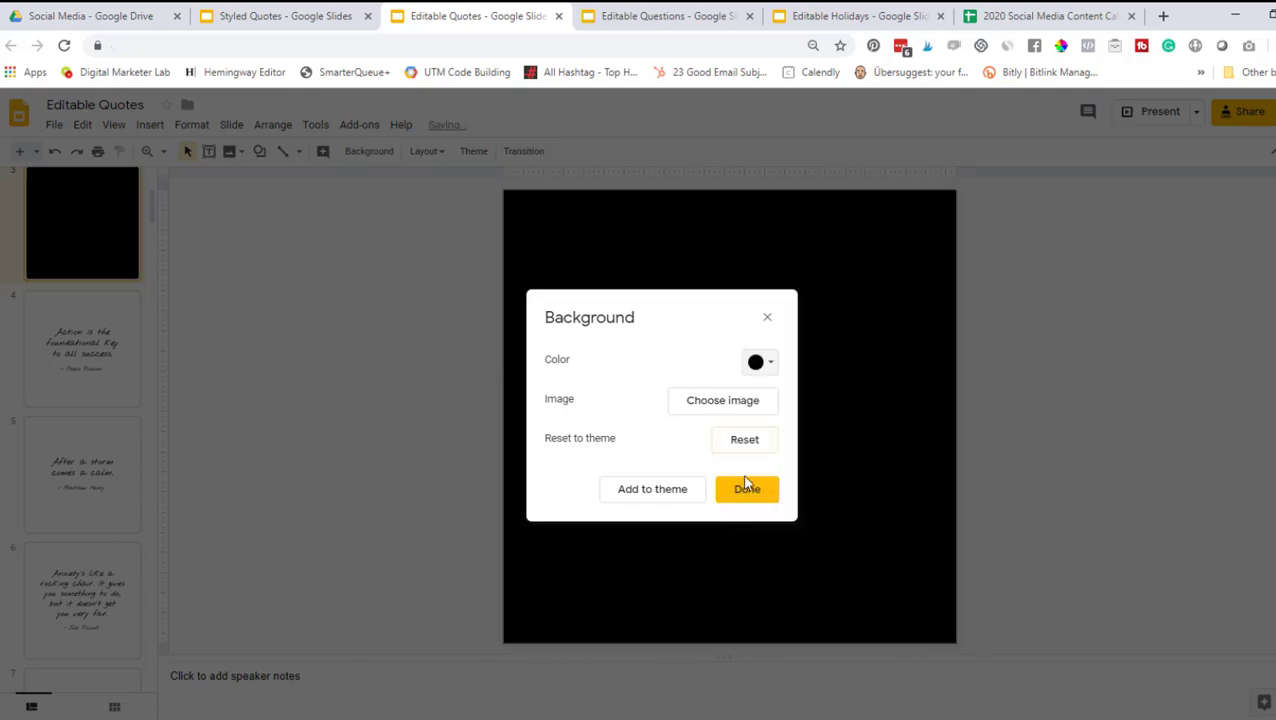
click(742, 492)
Change all of the quote and attribution text on slide 3 to white
click(729, 409)
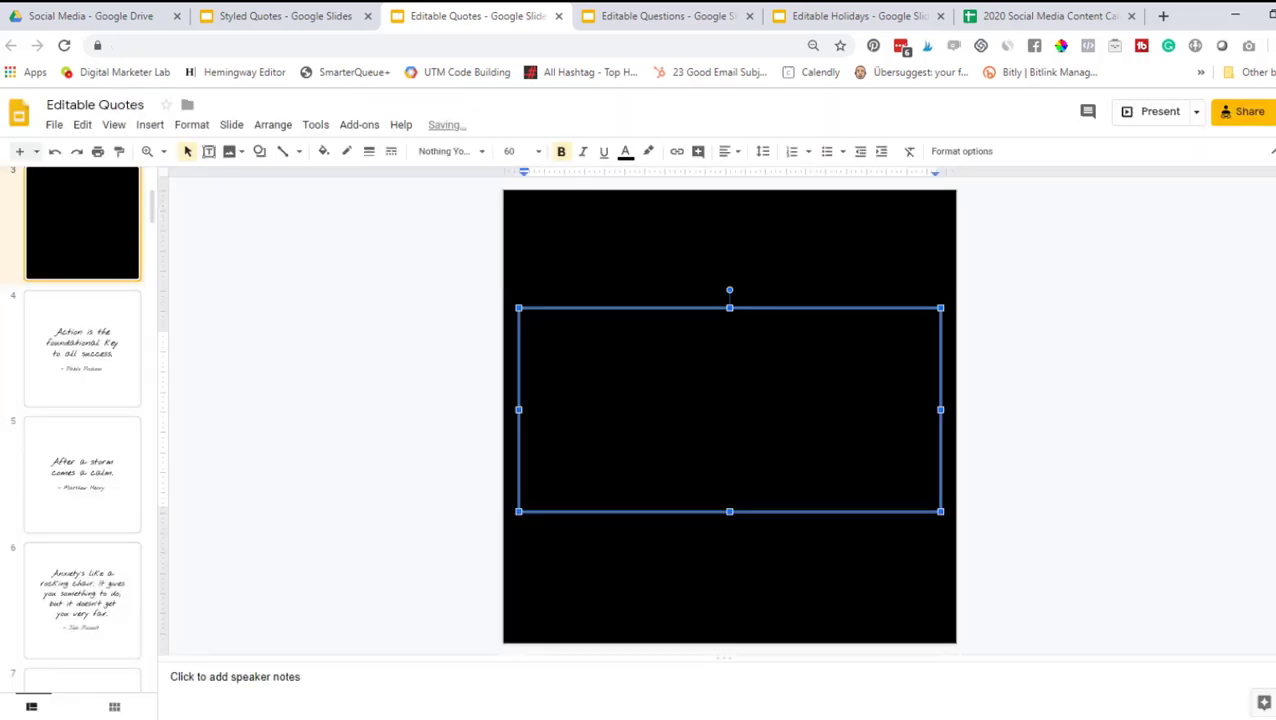
key(ctrl+a)
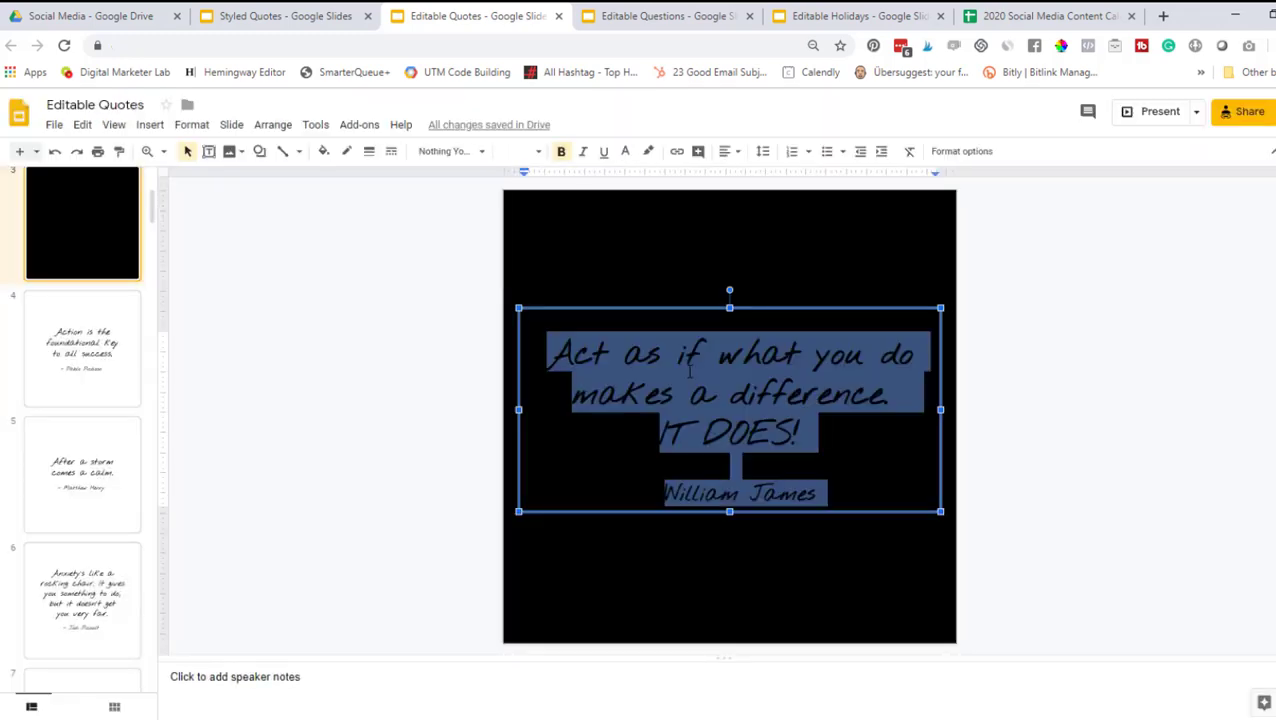
click(625, 151)
click(775, 177)
click(1022, 457)
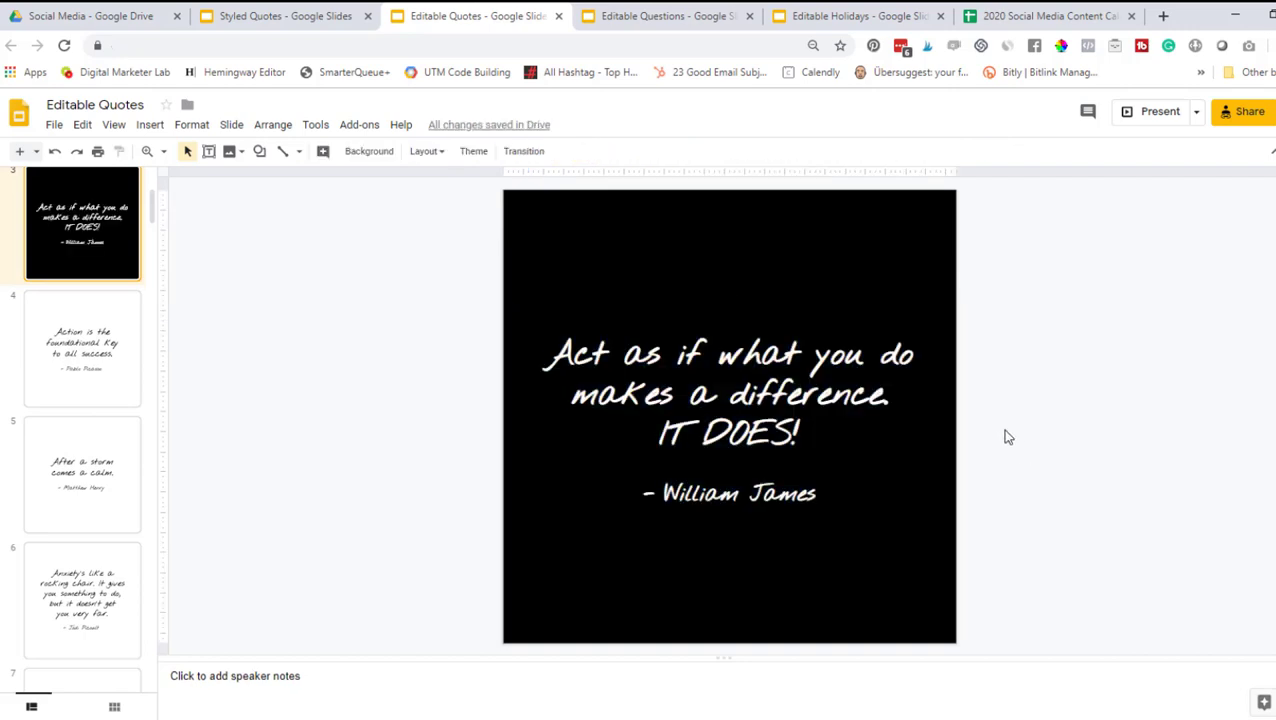
Change the font of the quote and attribution text on slide 3 to Just Another Hand
click(802, 392)
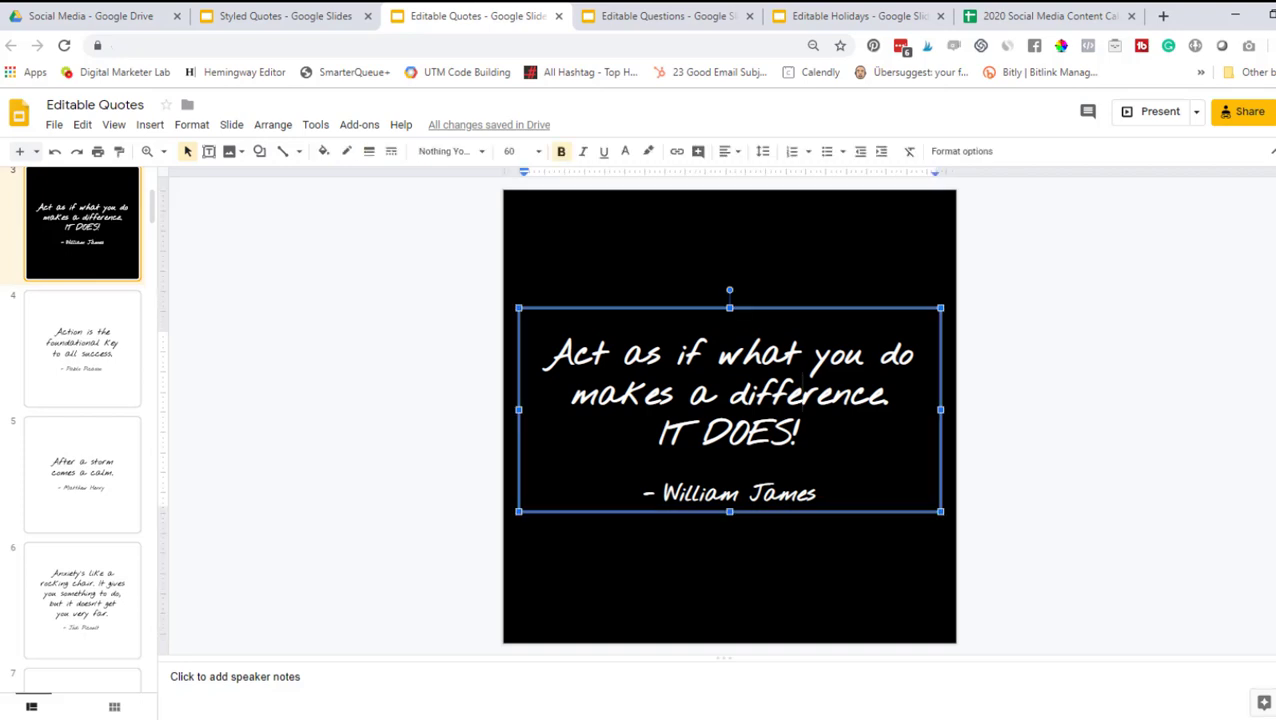
drag(802, 440, 641, 392)
click(714, 392)
key(ctrl+a)
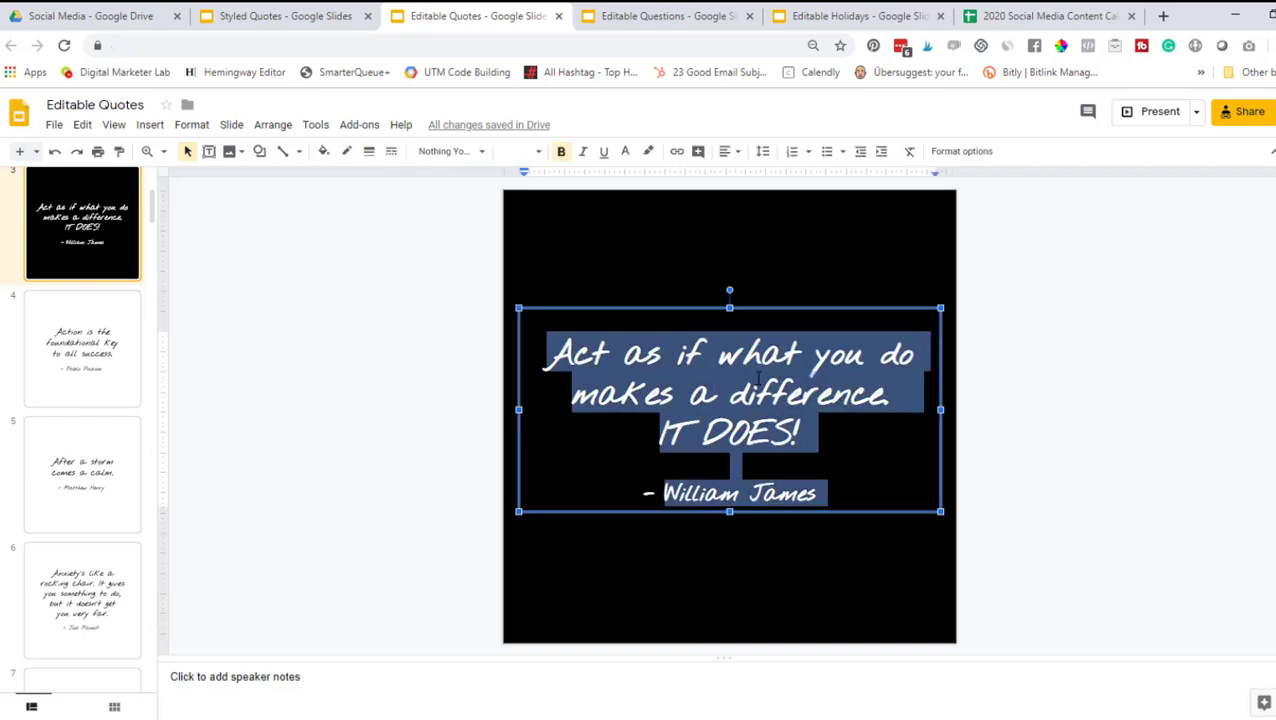
click(771, 385)
drag(818, 493, 545, 352)
click(722, 391)
key(ctrl+a)
click(478, 152)
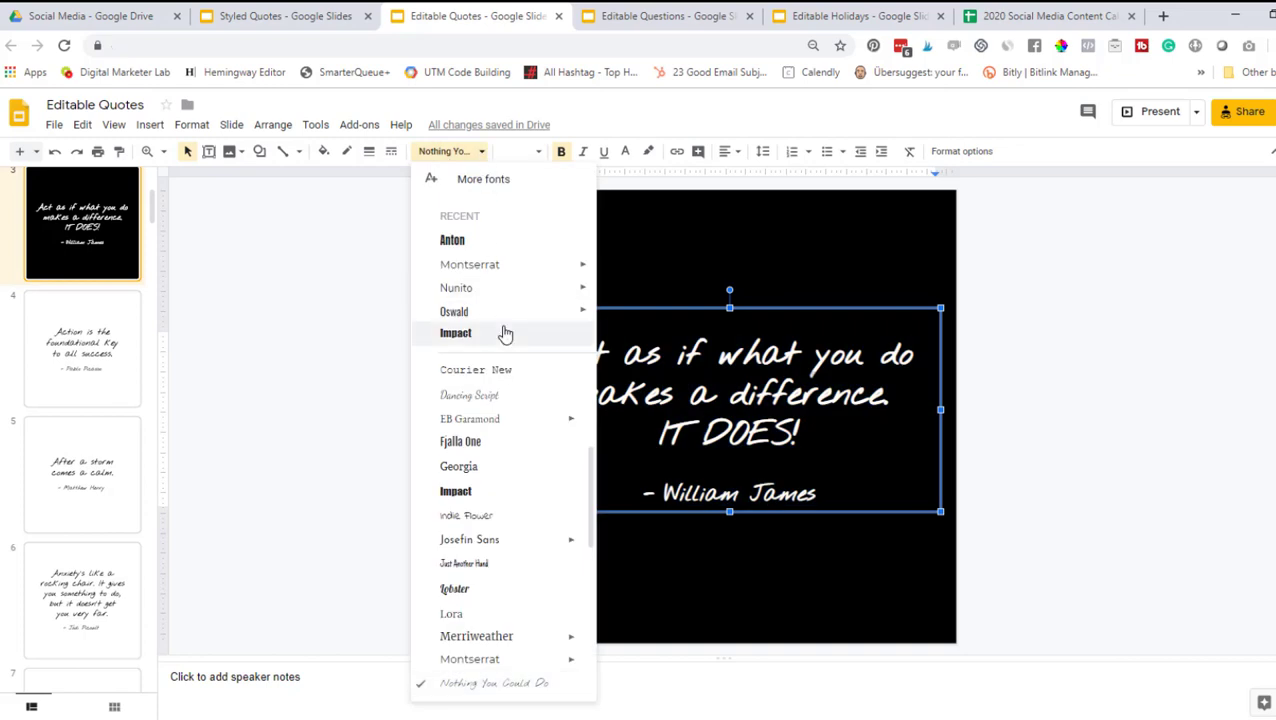
scroll(485, 400, down, 2)
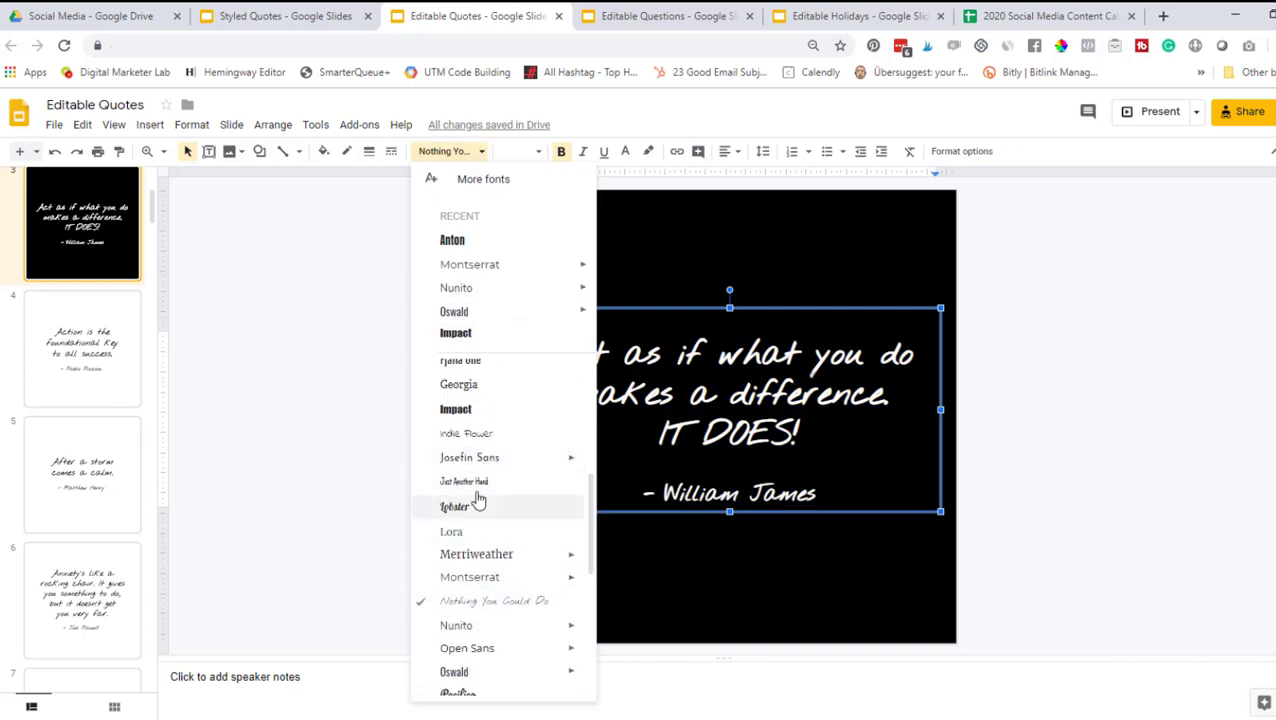
click(476, 490)
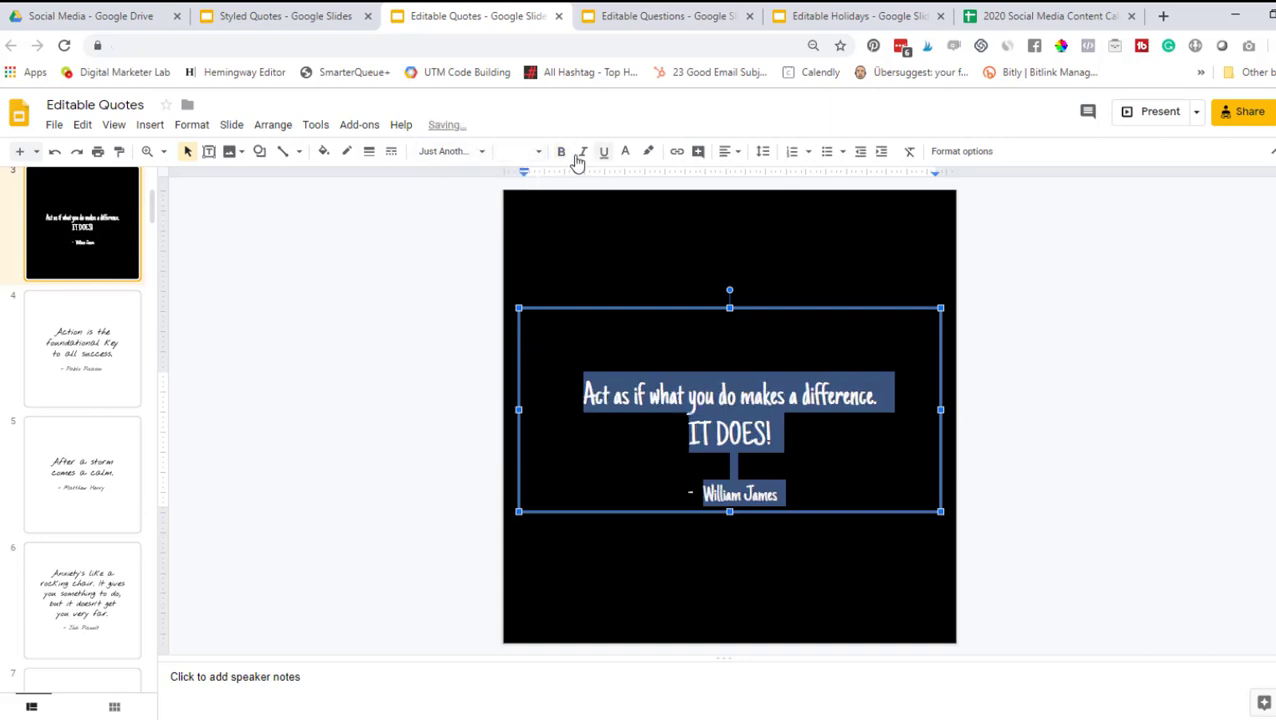
Set the font size of the selected quote and attribution text to 60
click(586, 156)
click(586, 154)
click(518, 151)
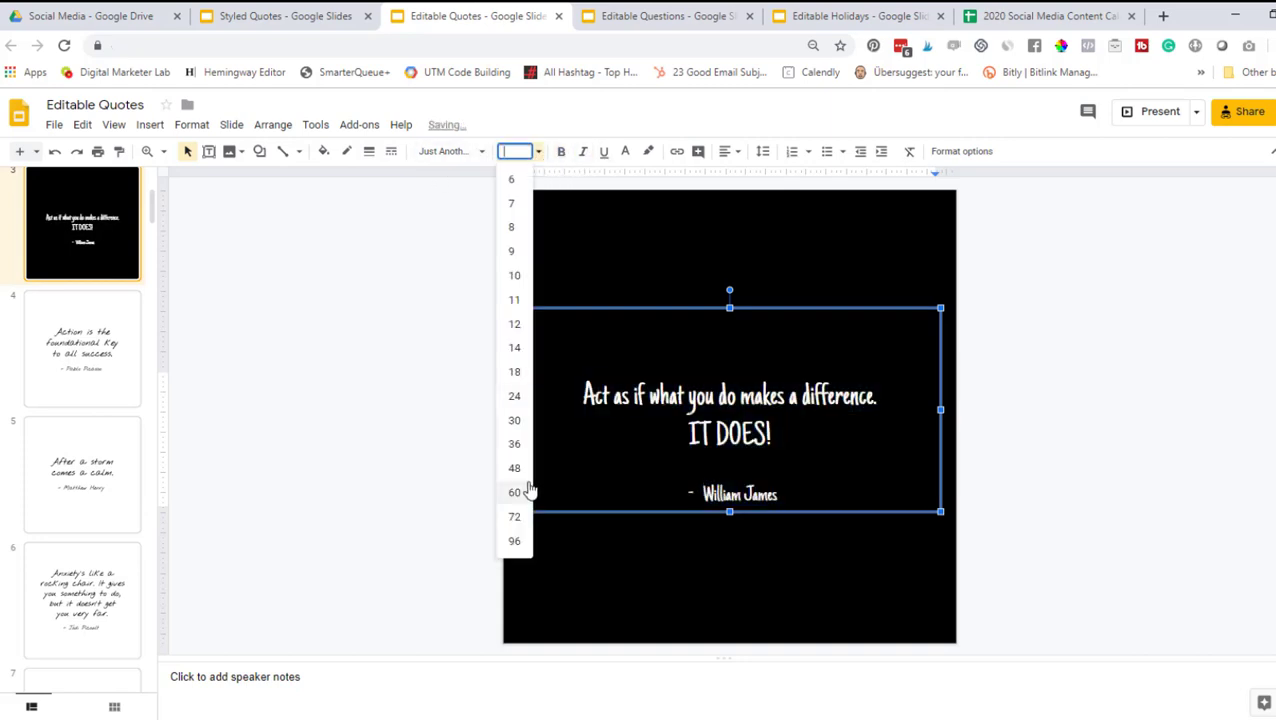
click(514, 493)
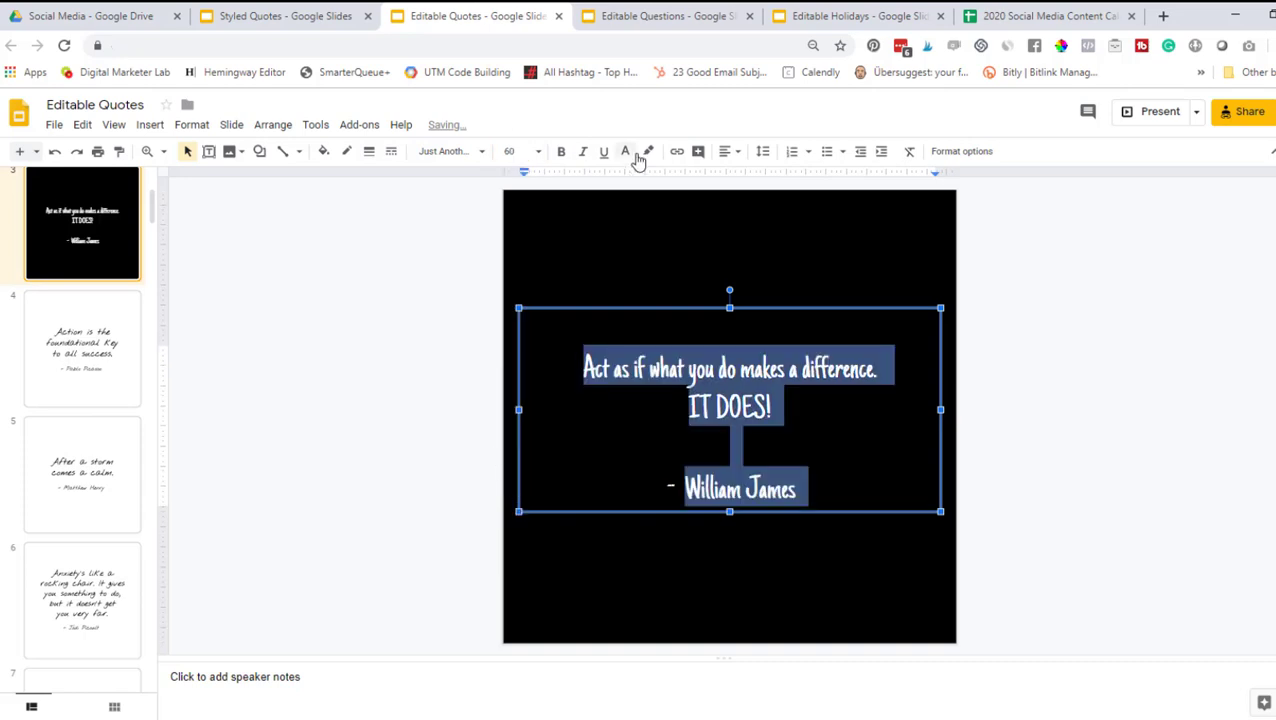
Open the full font catalogue for the selected text and browse the available fonts
click(480, 152)
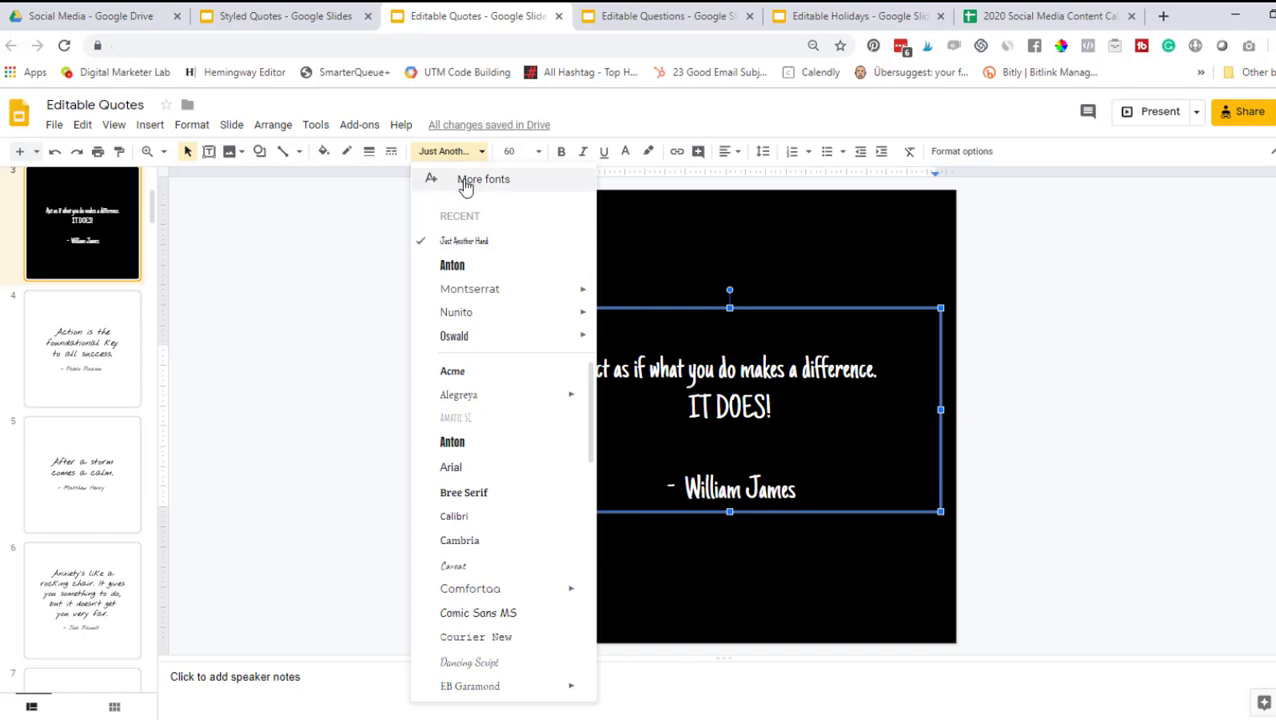
click(466, 183)
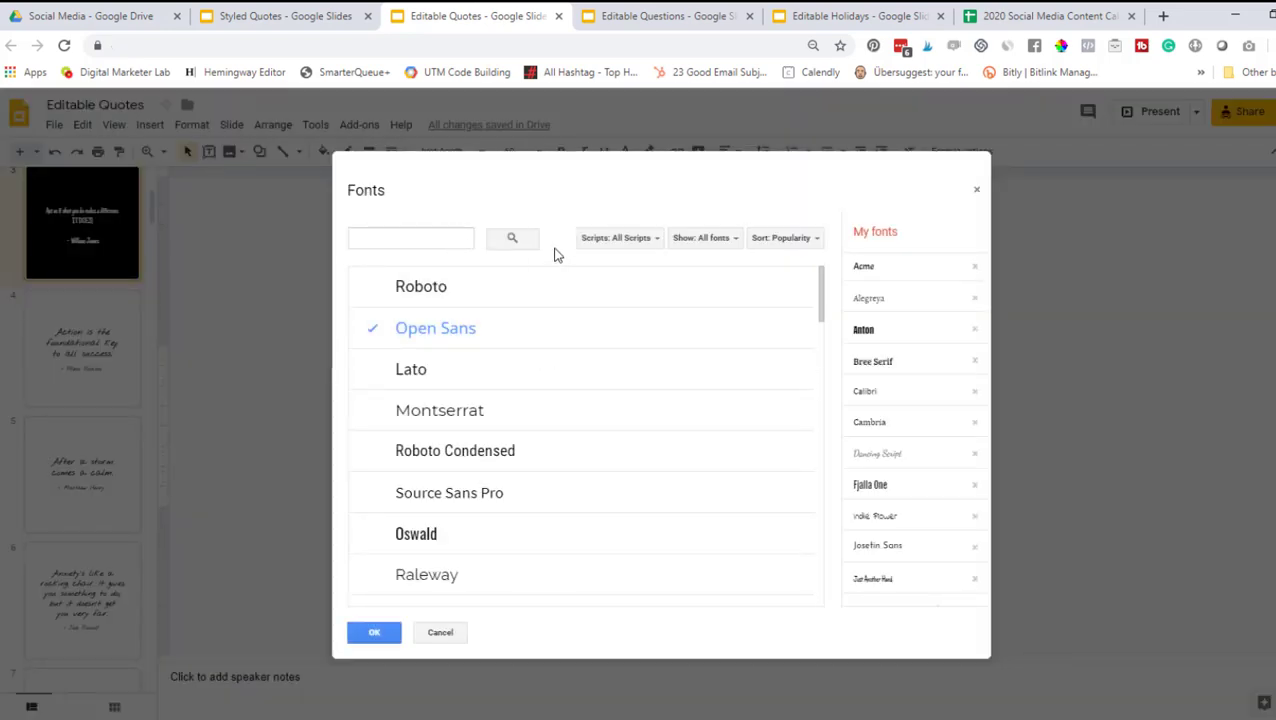
scroll(538, 425, down, 5)
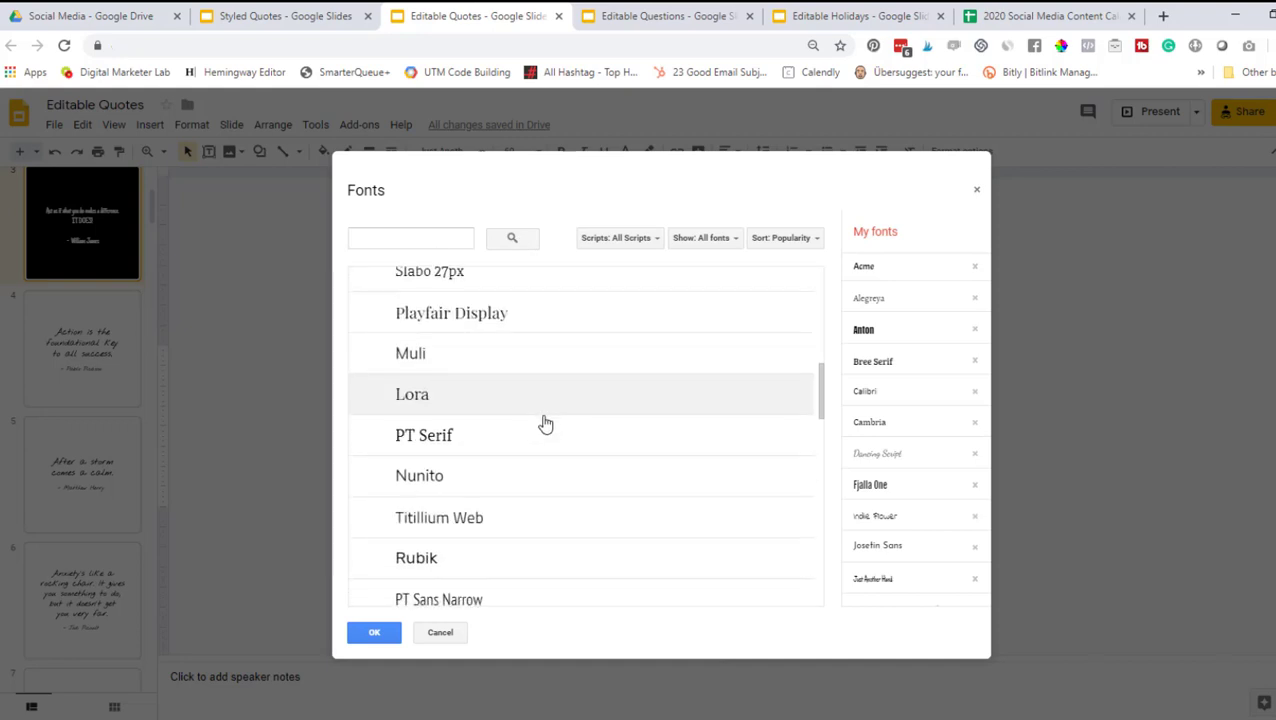
scroll(545, 424, down, 6)
scroll(566, 360, up, 10)
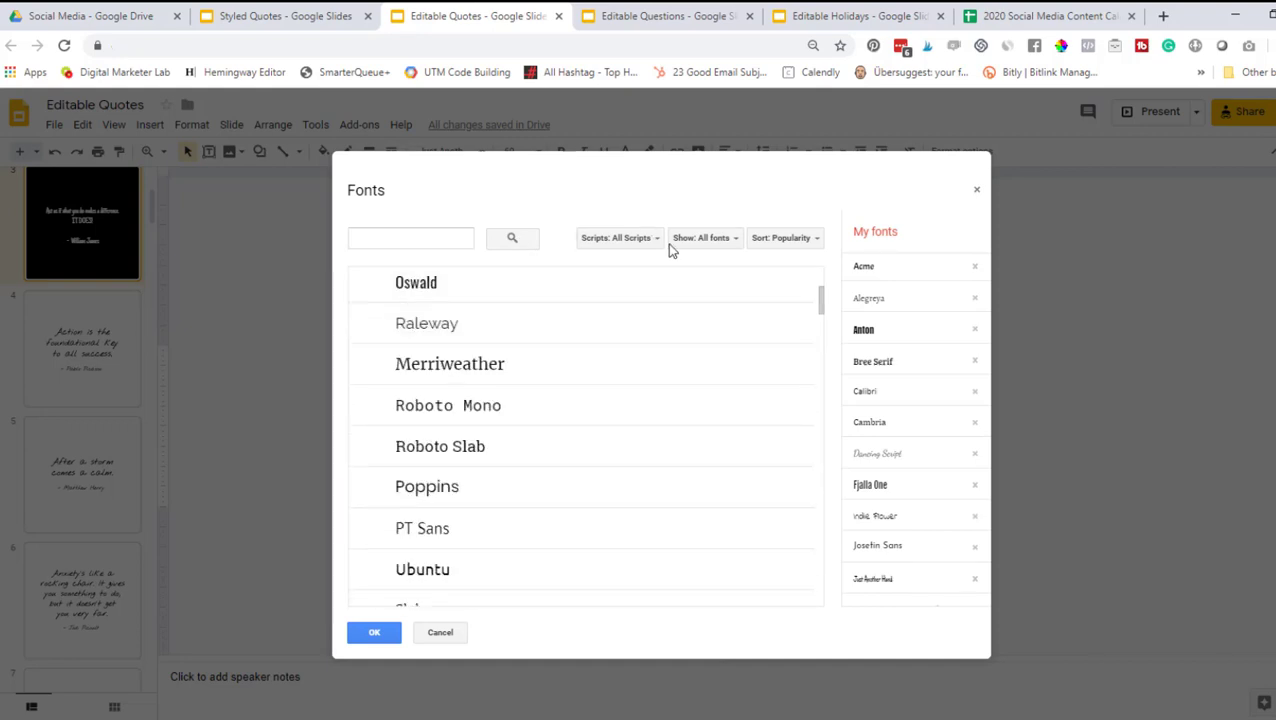
Look through the script filters, view only the Hebrew fonts, and reset the filter to All Scripts
click(655, 240)
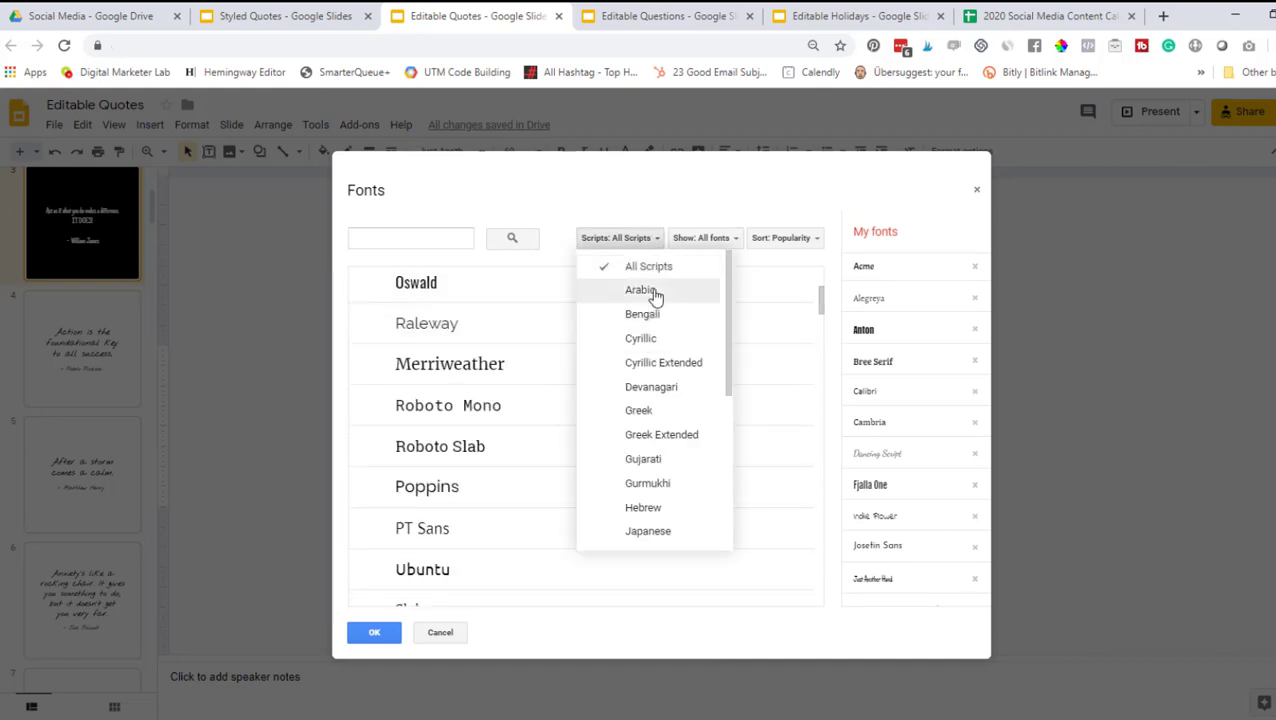
scroll(664, 420, down, 1)
scroll(662, 450, down, 3)
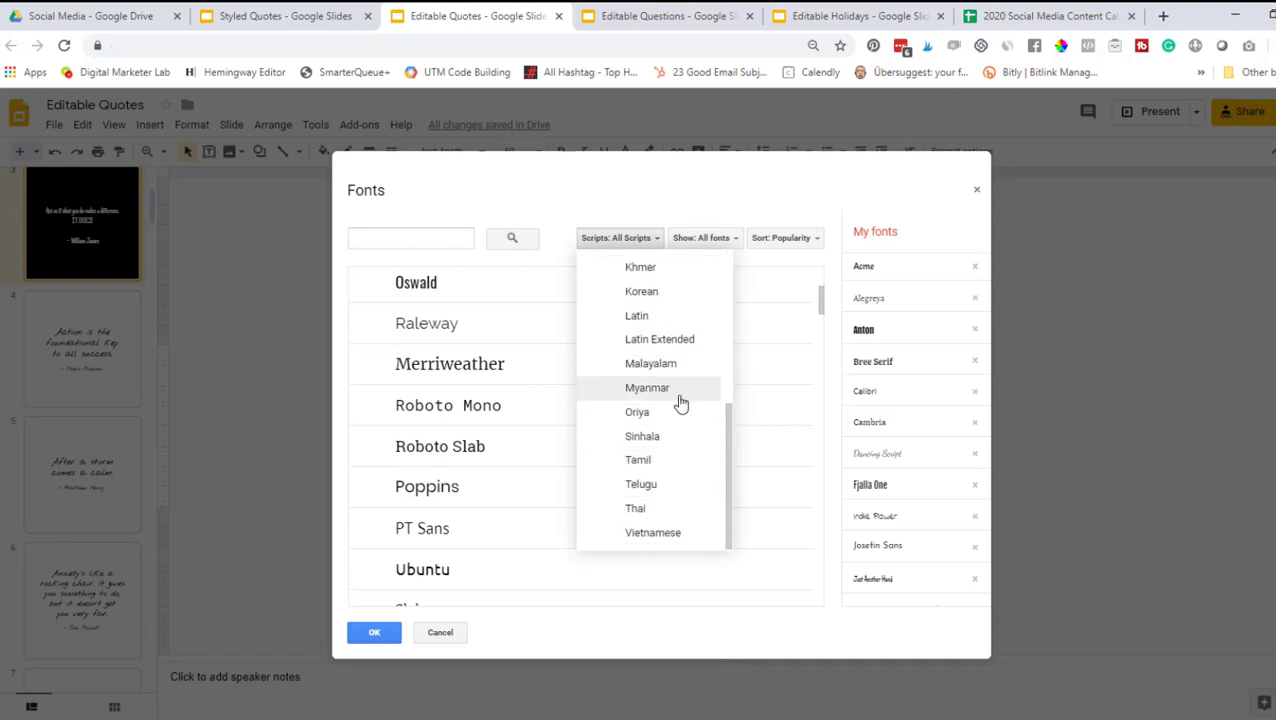
scroll(678, 401, up, 3)
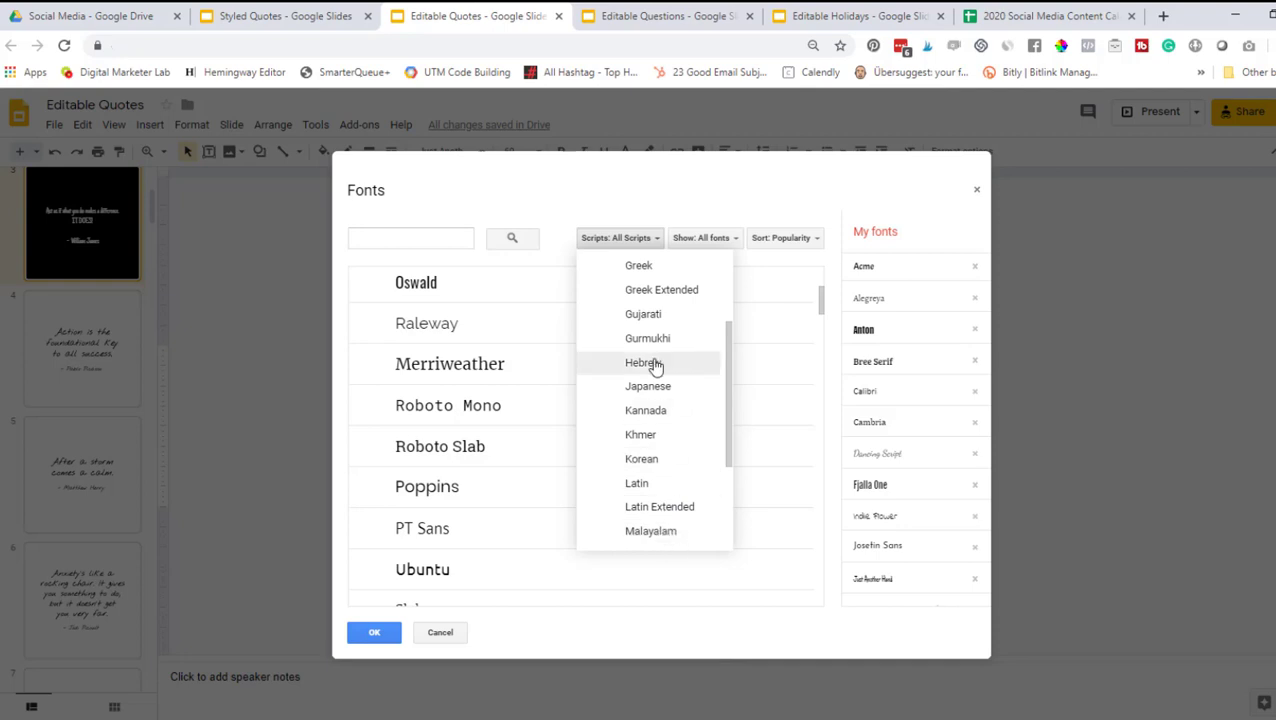
click(653, 364)
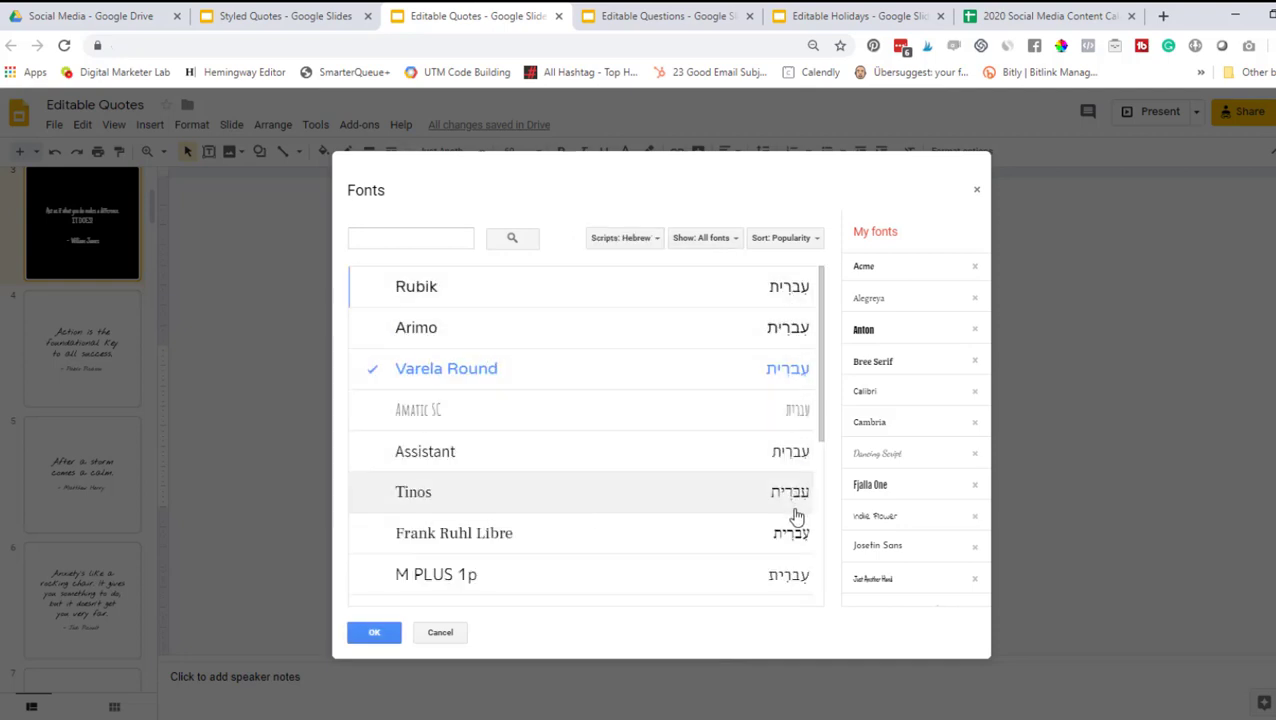
click(617, 243)
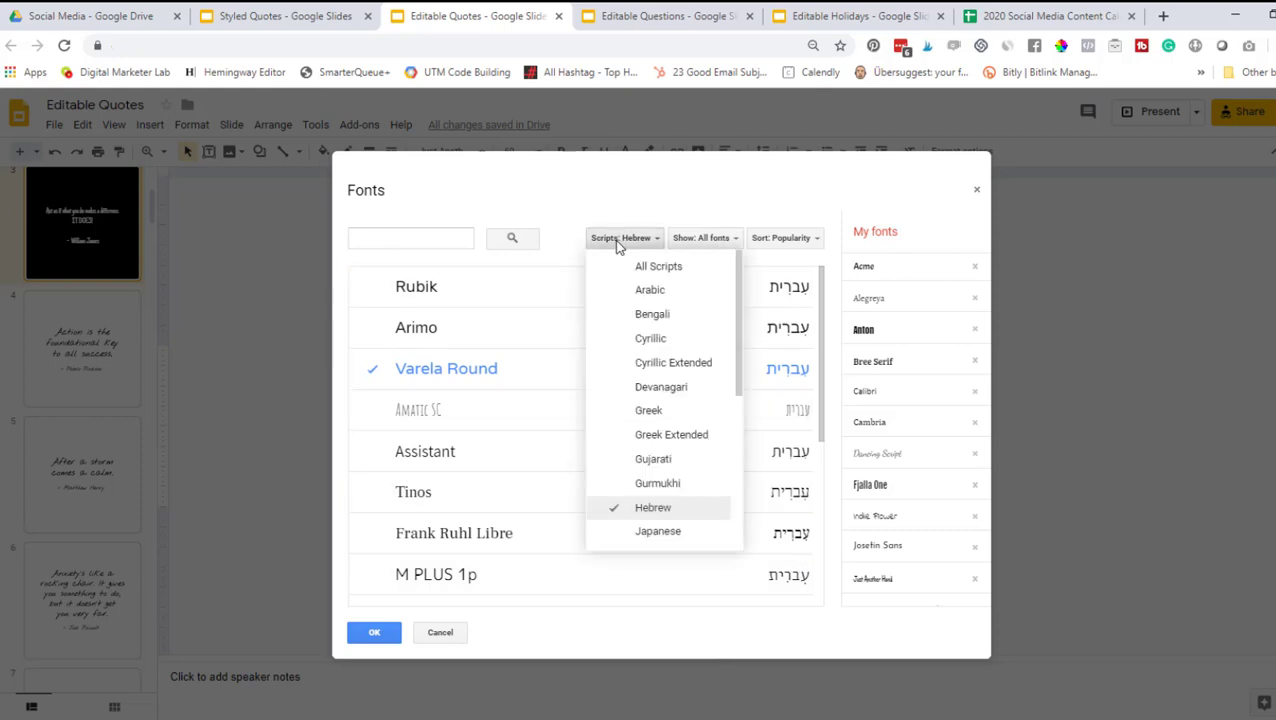
click(660, 268)
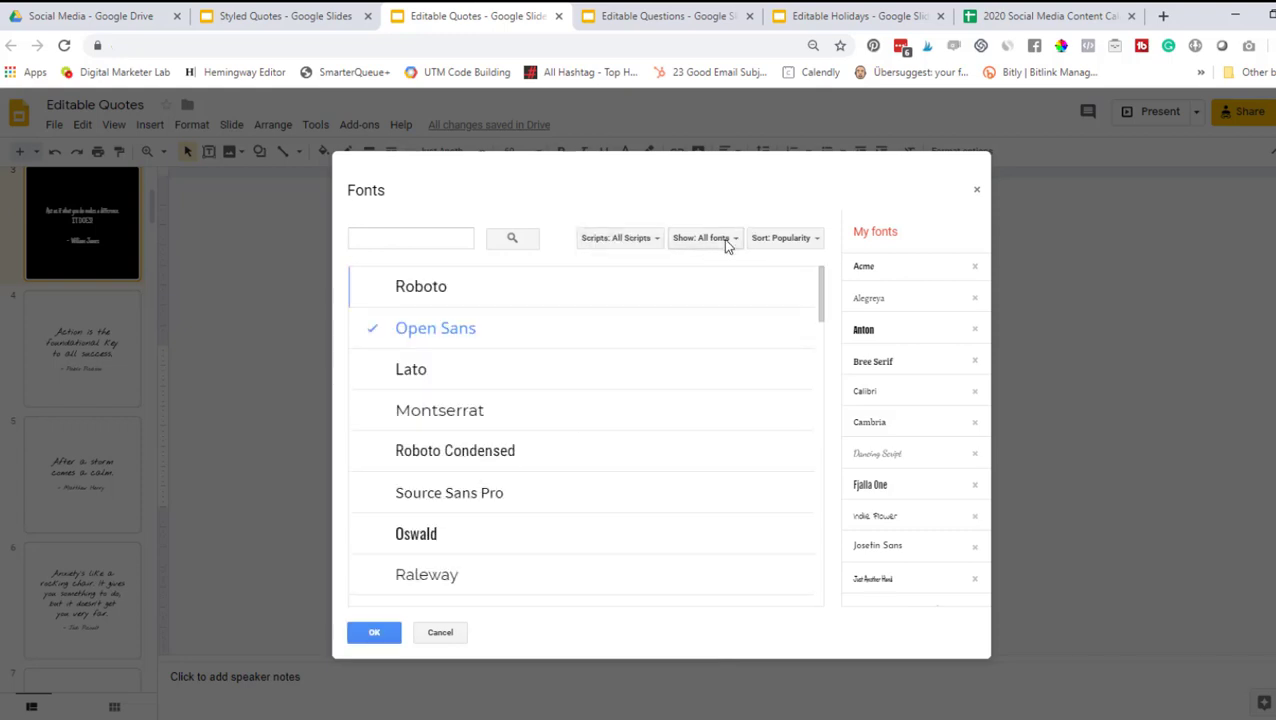
View the Handwriting and Serif font categories in turn, and leave the font catalogue without applying changes
click(726, 241)
click(751, 318)
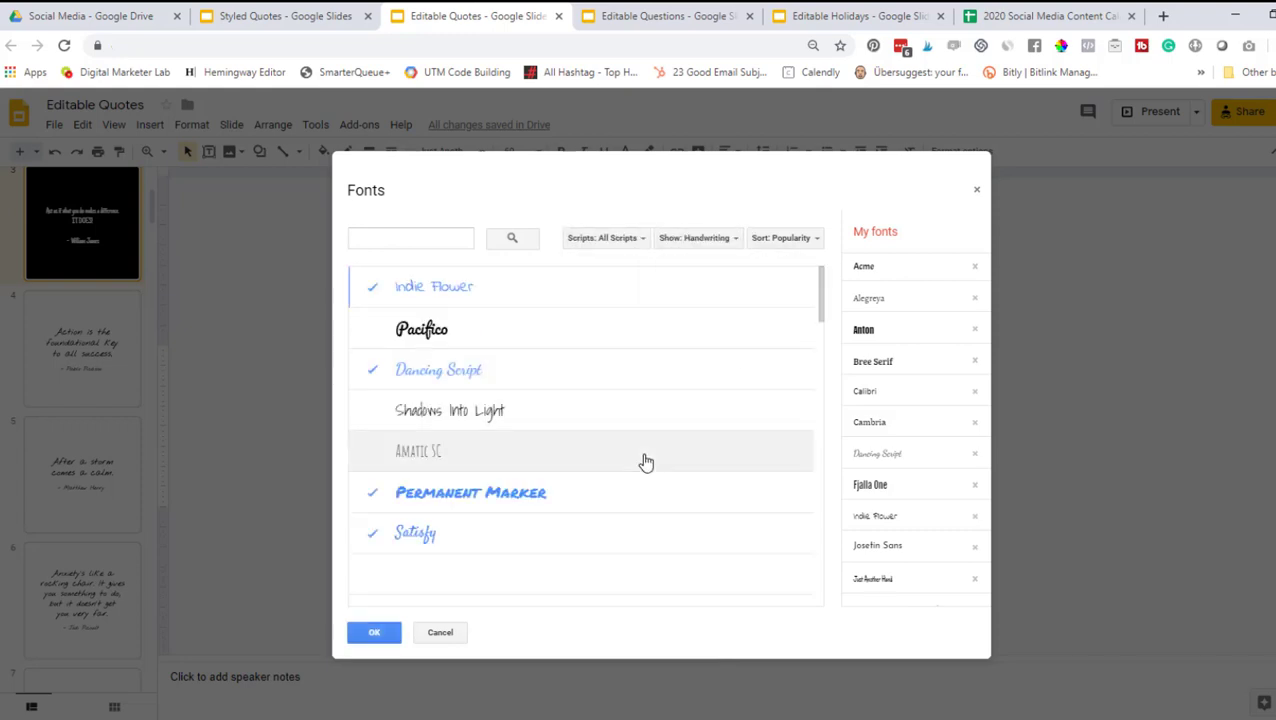
click(697, 241)
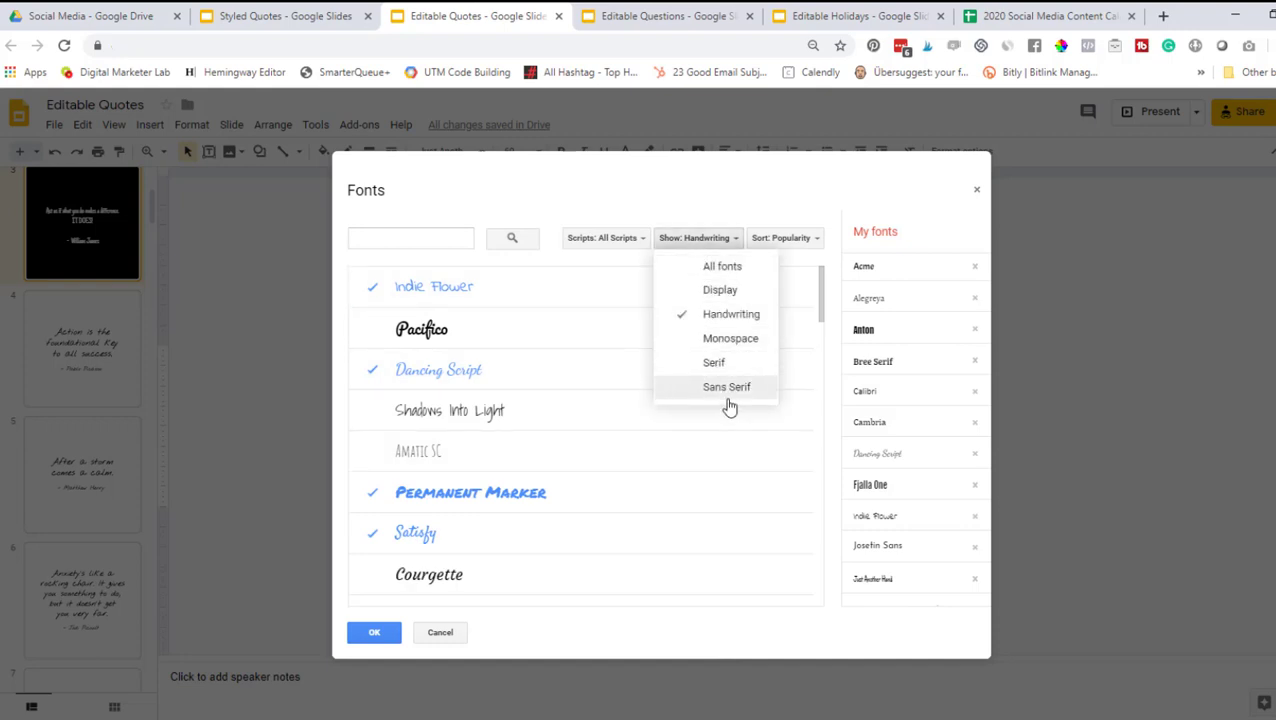
click(718, 364)
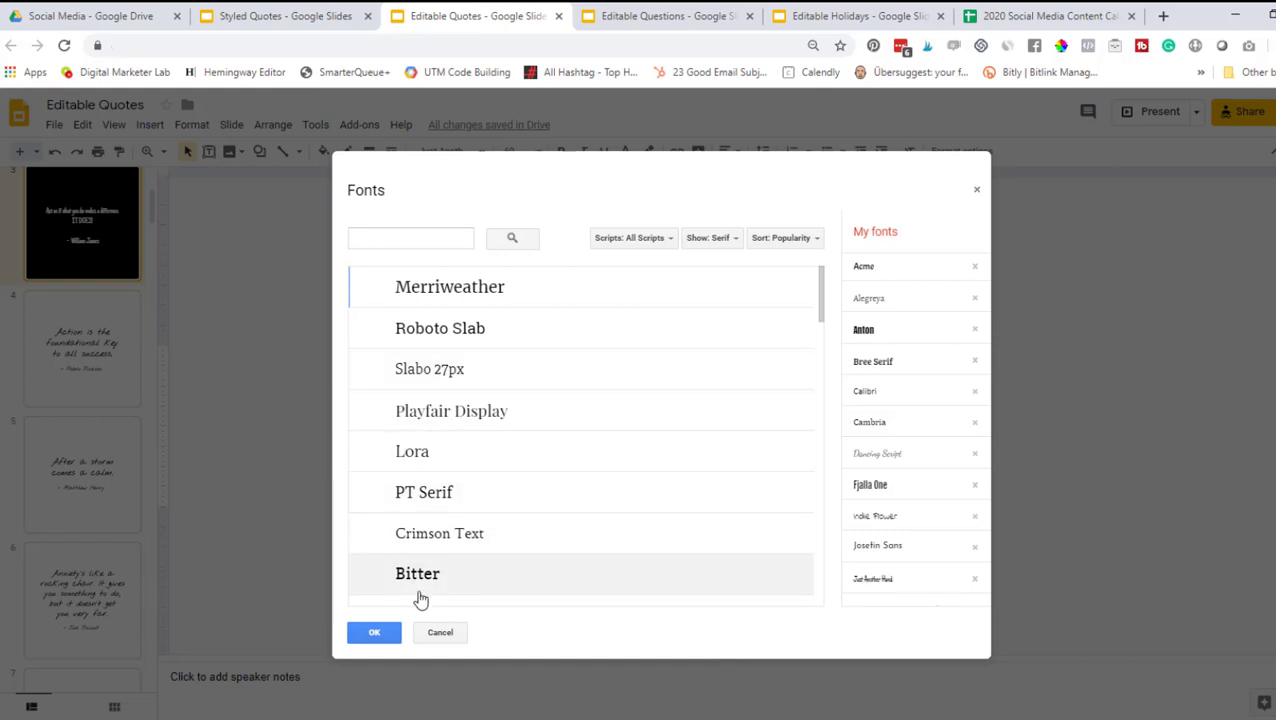
click(440, 640)
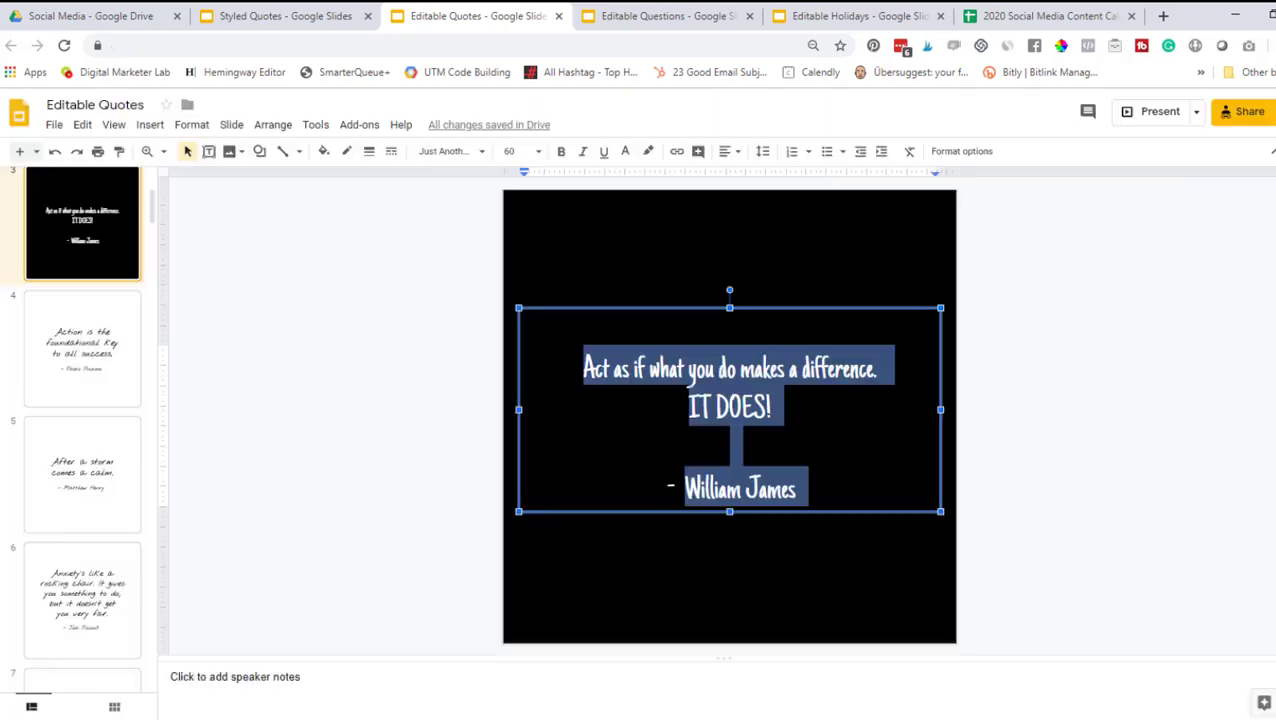
Change the font of the quote and attribution text on slide 3 to Merriweather
click(445, 153)
scroll(466, 615, down, 4)
scroll(468, 620, up, 5)
scroll(495, 615, down, 3)
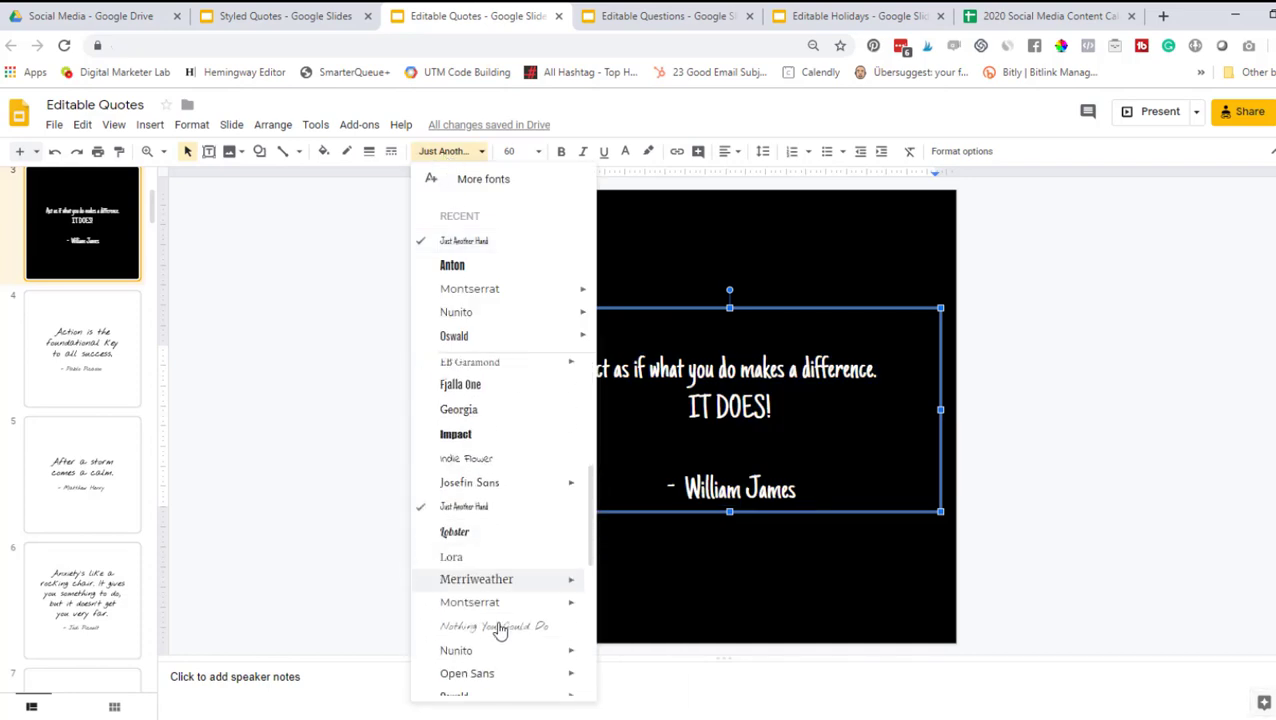
scroll(492, 625, down, 3)
click(490, 418)
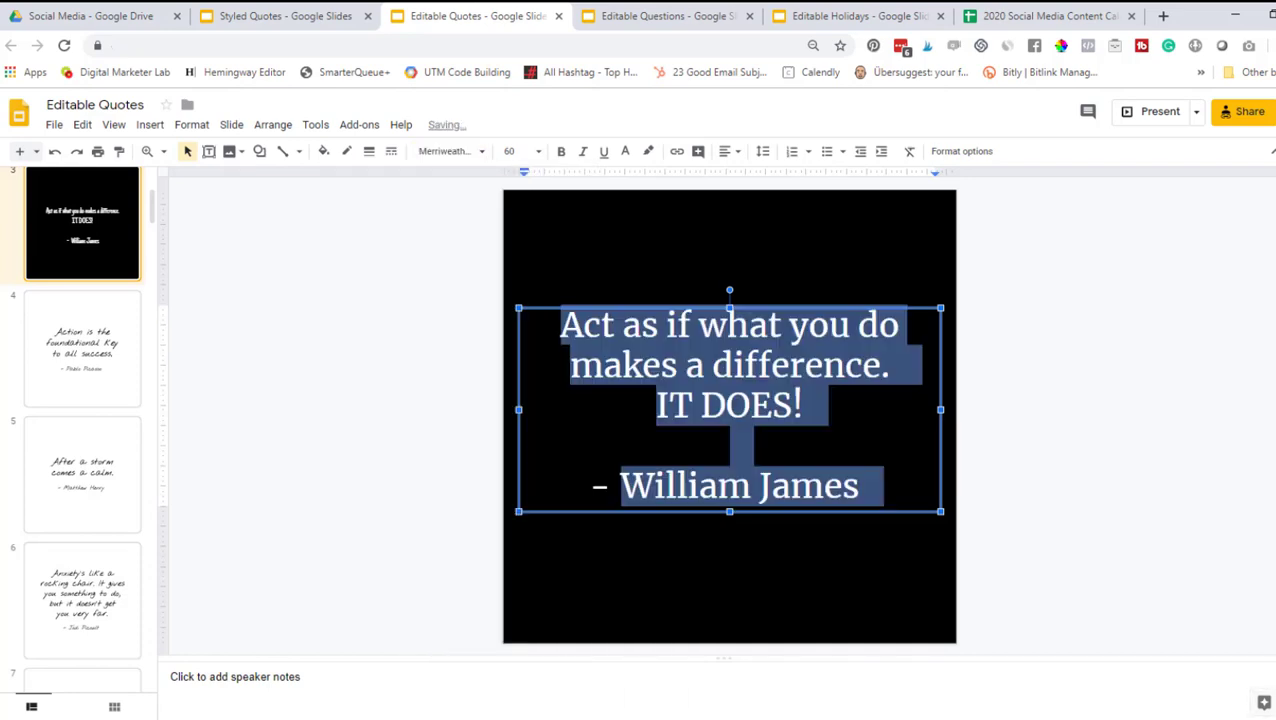
Try line spacings of 1.15 and 1.5 on all of the quote and attribution text
click(808, 408)
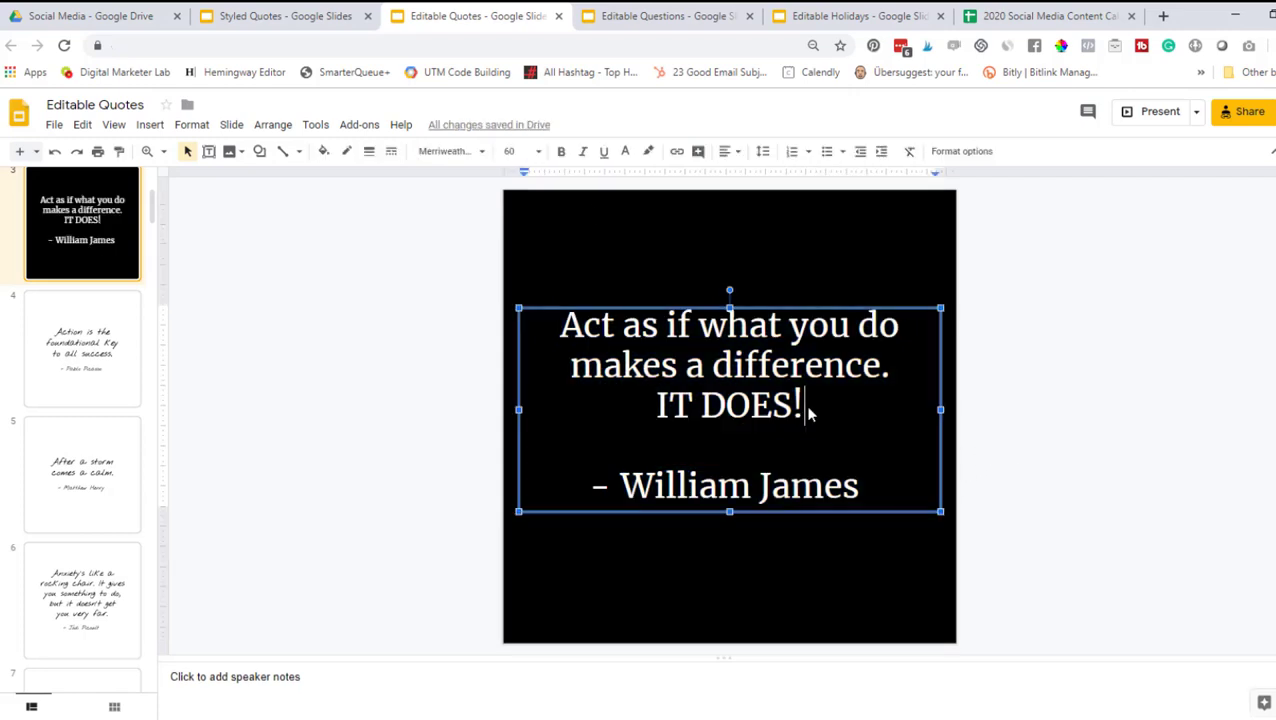
triple_click(810, 413)
key(ctrl+a)
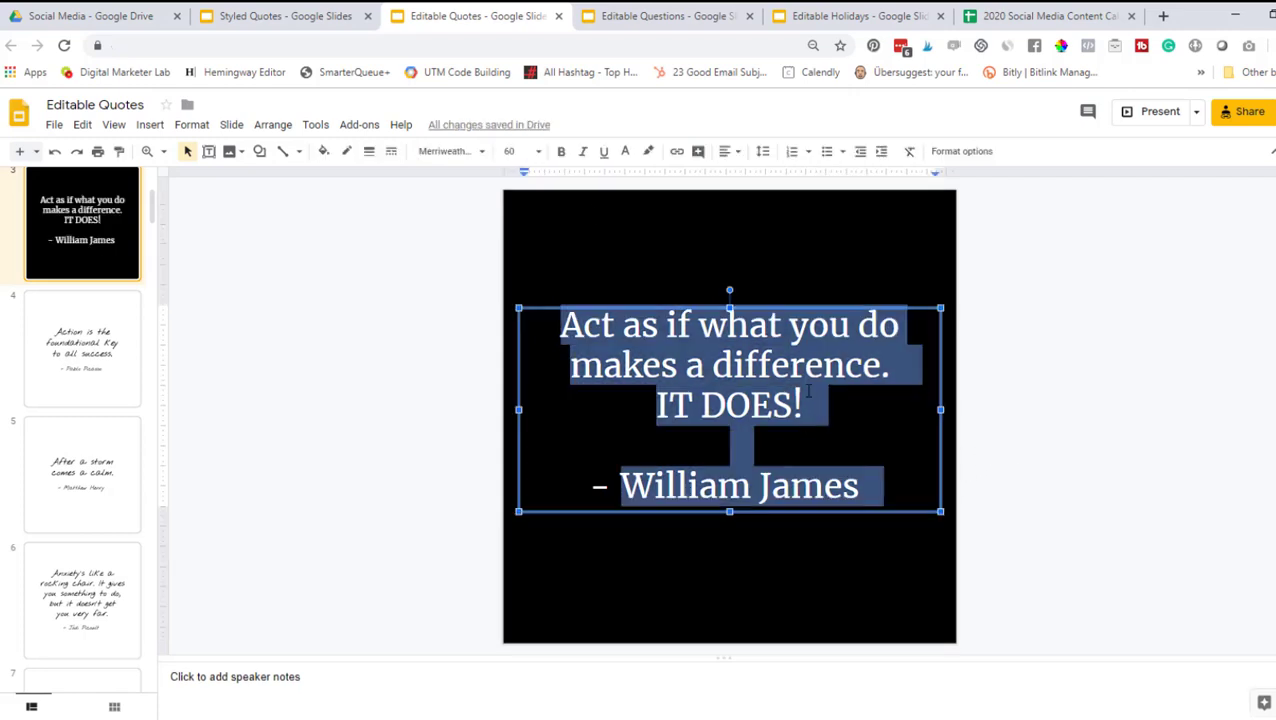
click(763, 151)
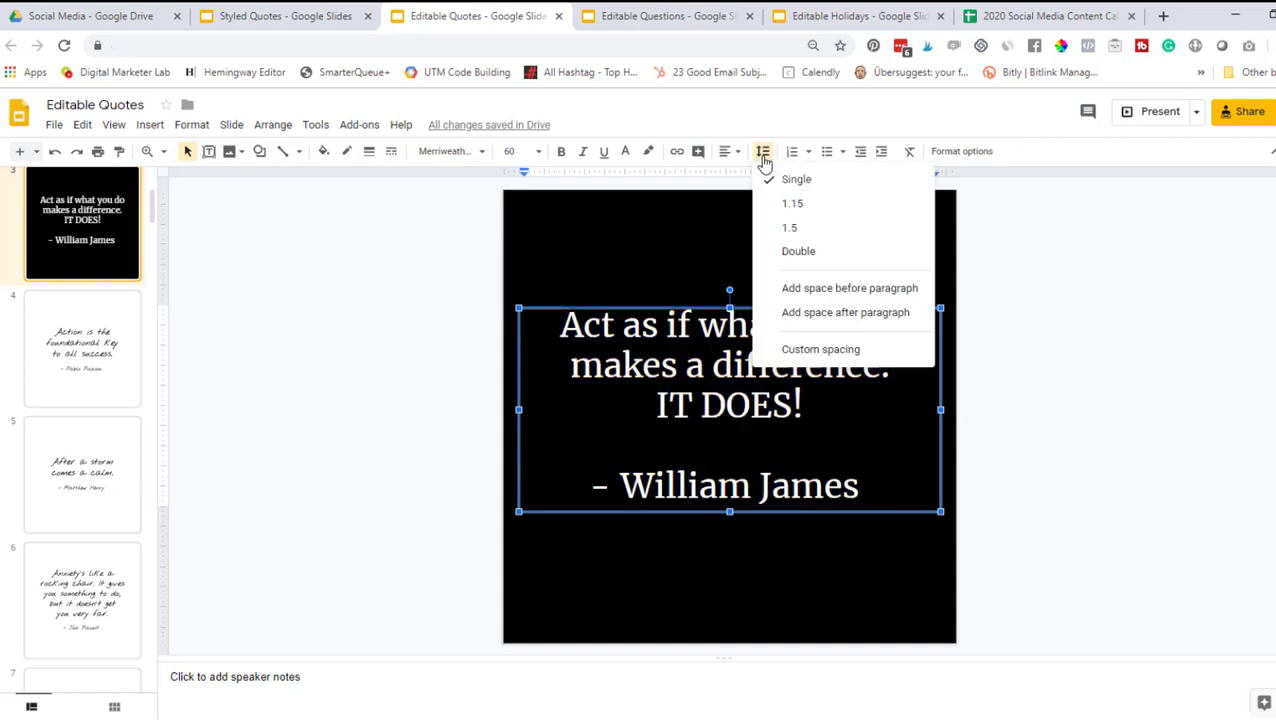
click(807, 206)
click(763, 151)
click(800, 226)
Try a custom line spacing on the selected quote and attribution text
click(762, 151)
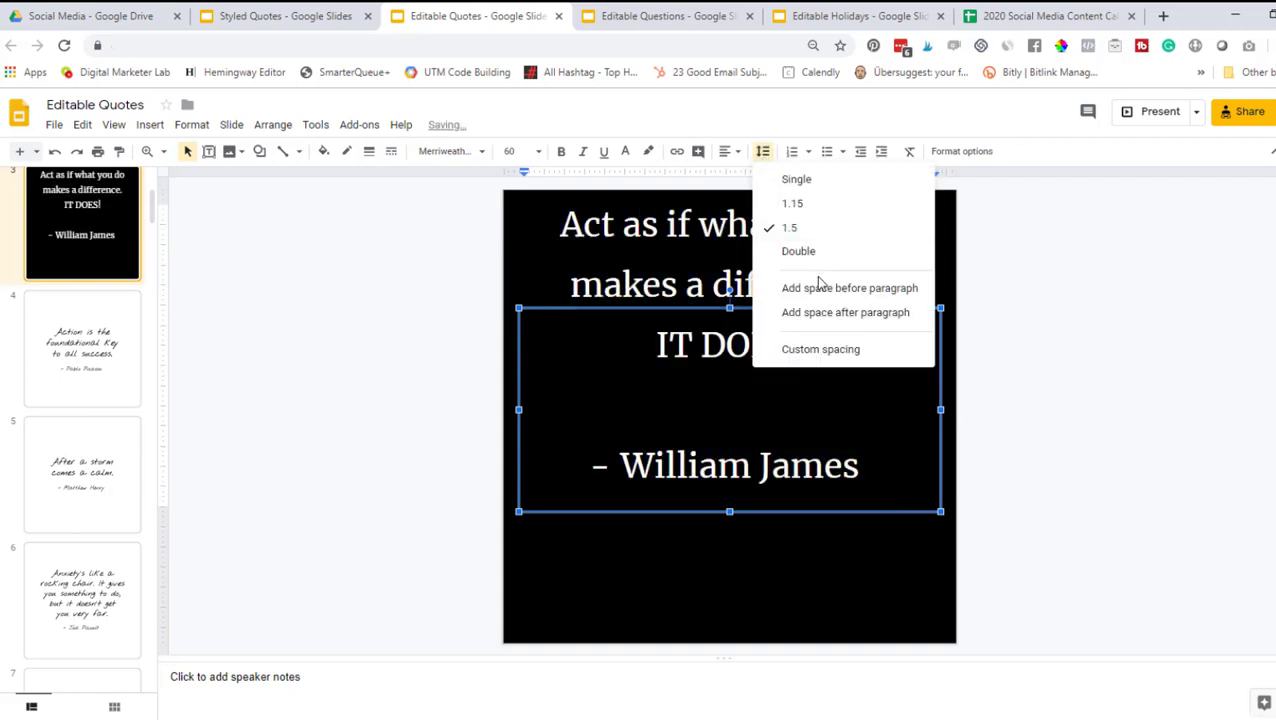
click(807, 352)
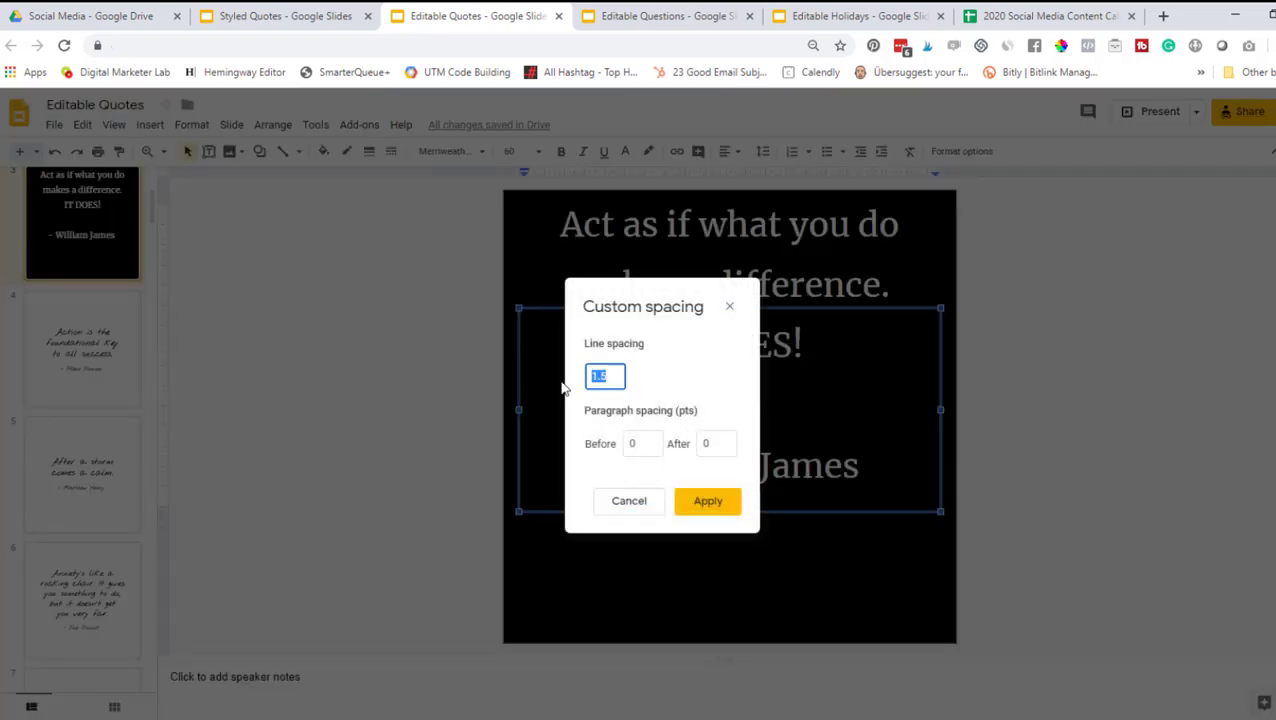
text(1.2)
key(Return)
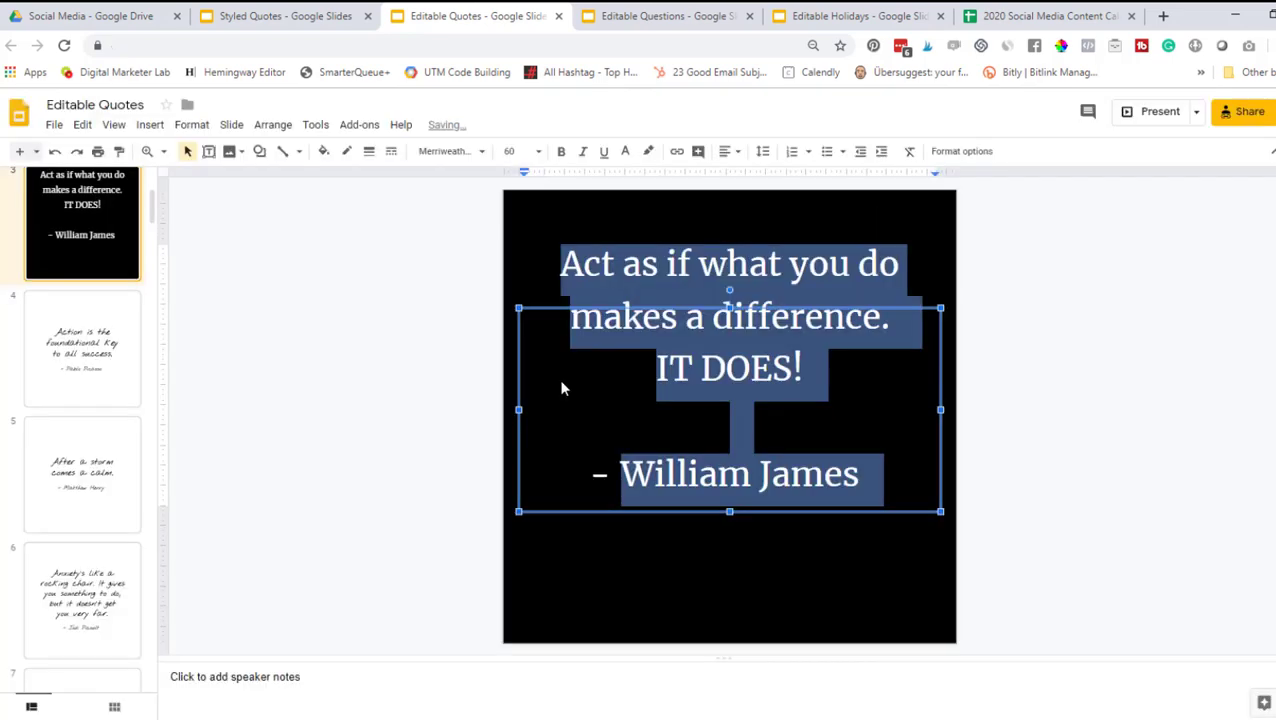
Undo the line spacing changes on slide 3 back to single spacing
click(813, 395)
key(ctrl+a)
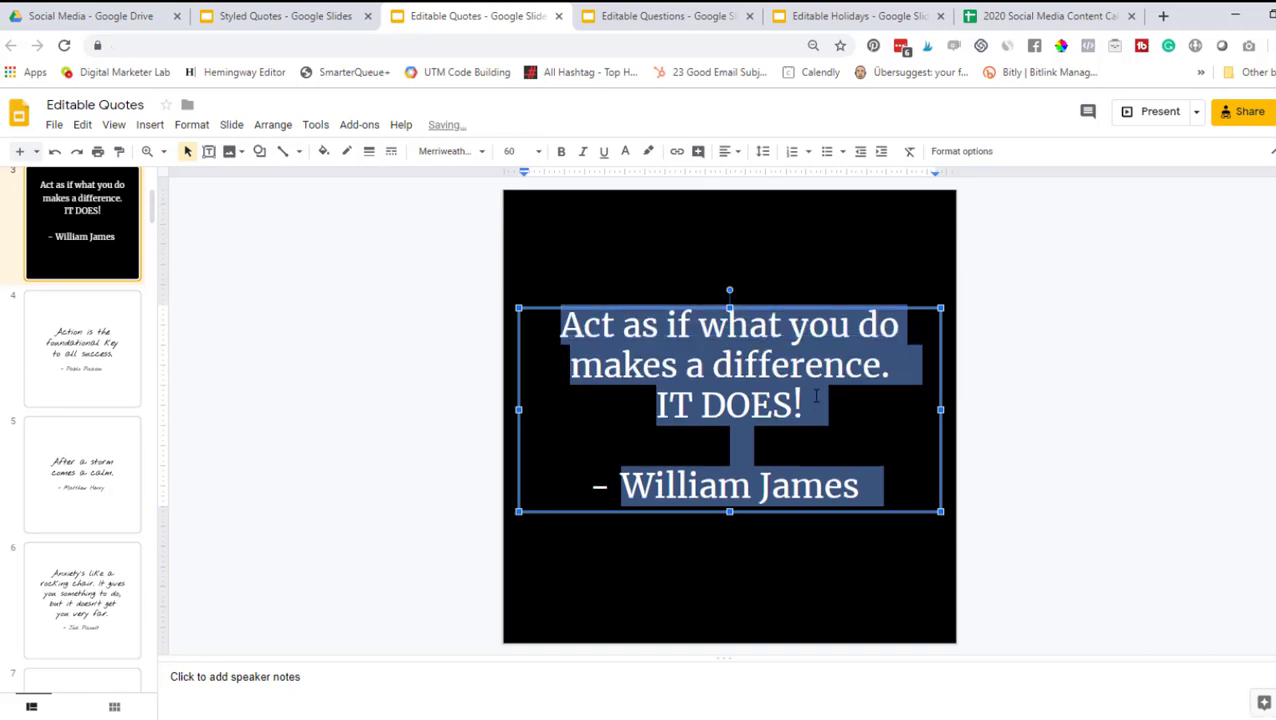
click(816, 395)
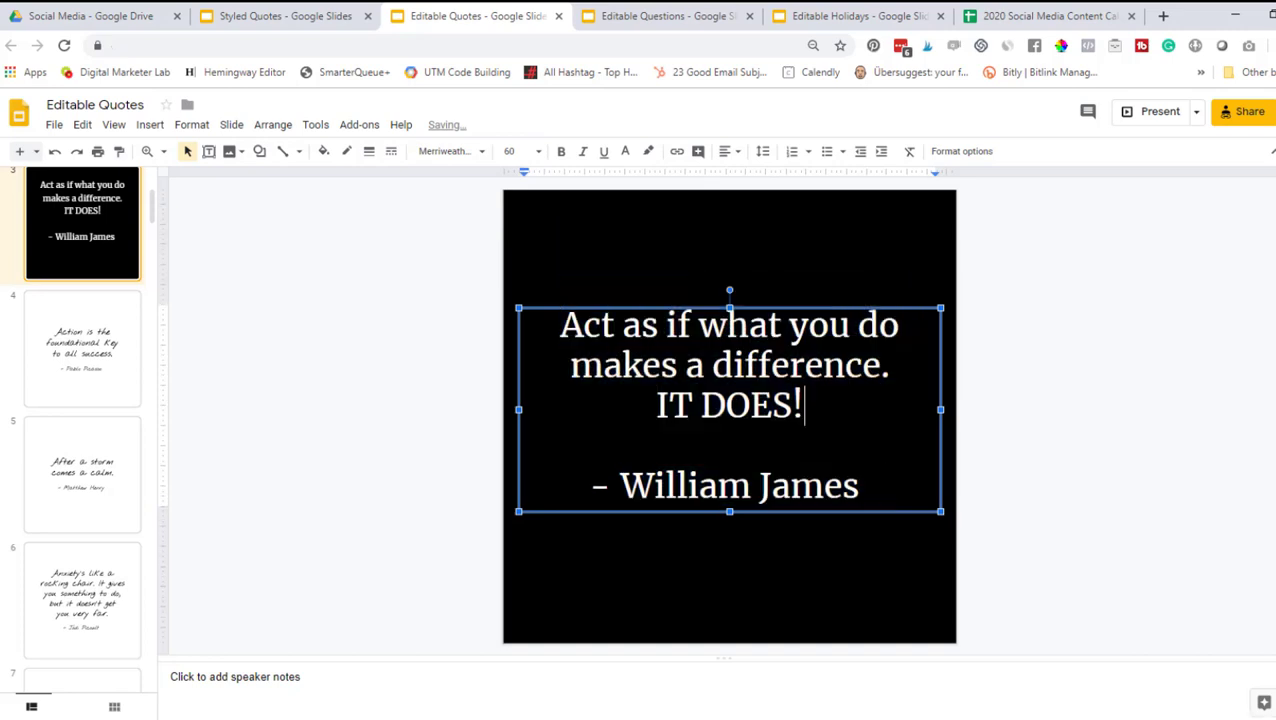
Move the quote text box to the upper part of slide 3 and place a pasted copy of it below
click(834, 312)
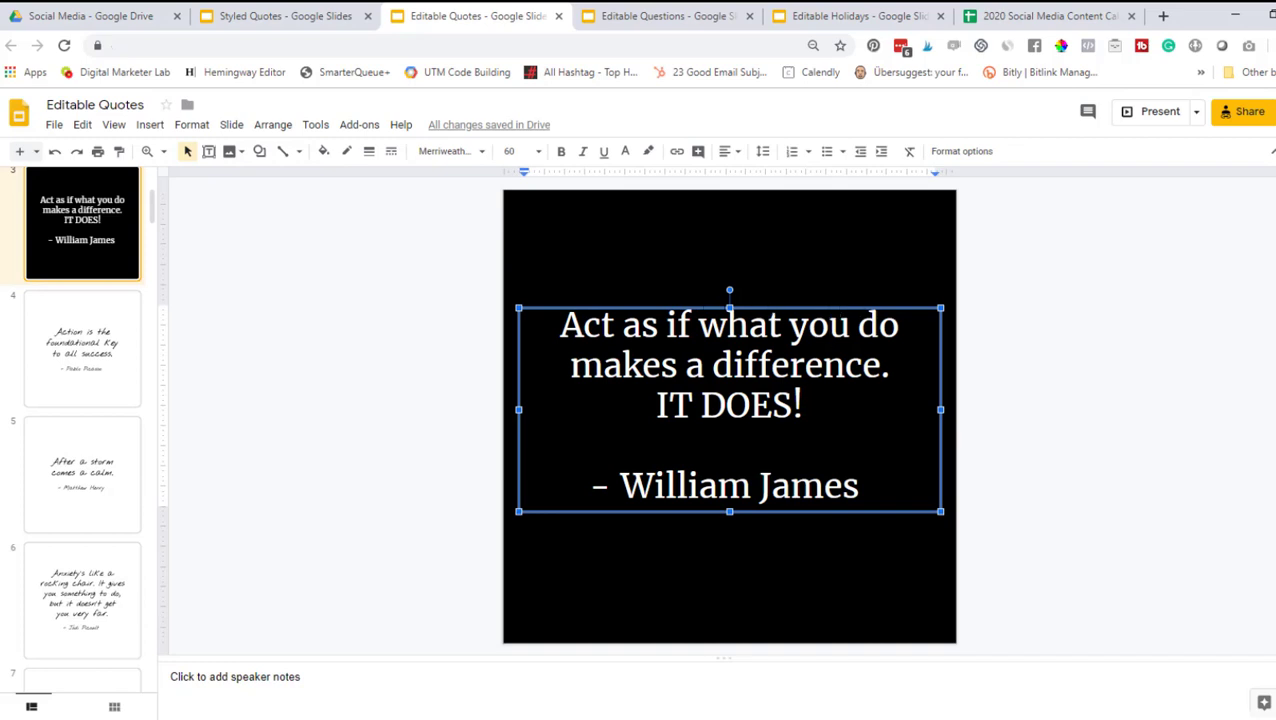
drag(743, 306, 748, 230)
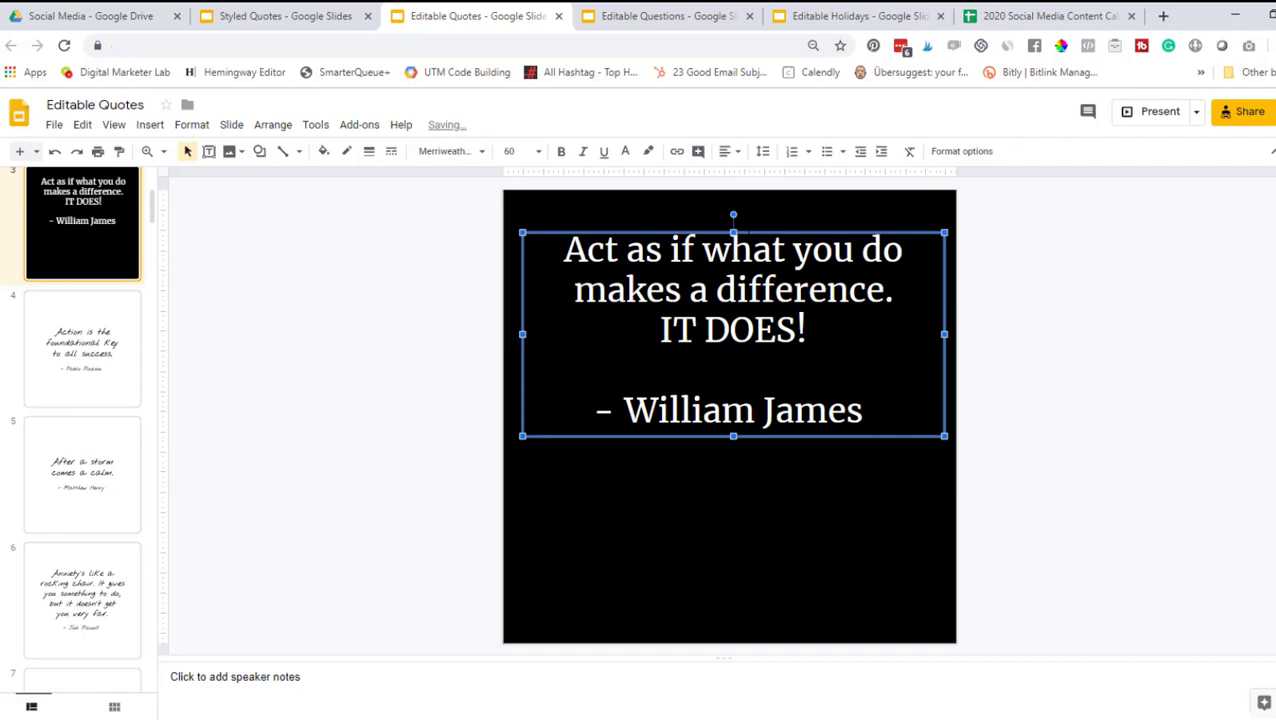
key(ctrl+v)
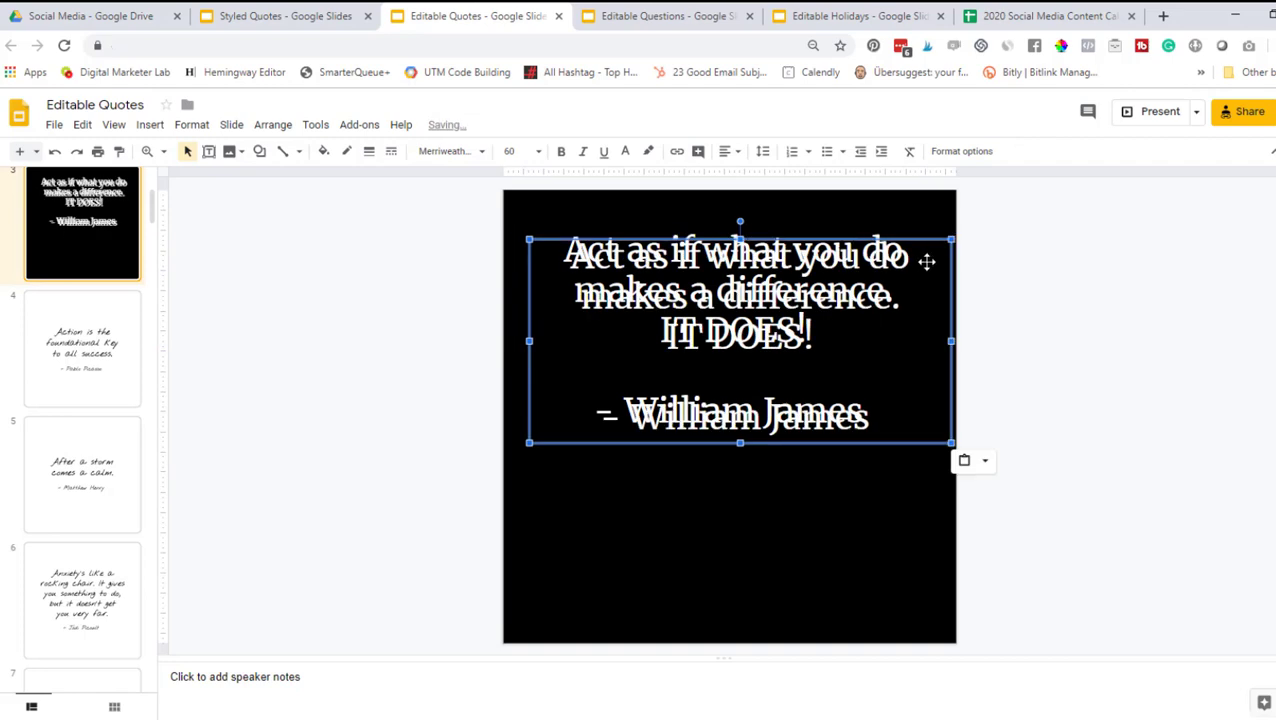
drag(943, 264, 932, 508)
Trim the upper text box on slide 3 to the line "Act as if what you do" and shorten the box around it
click(809, 290)
drag(900, 248, 887, 412)
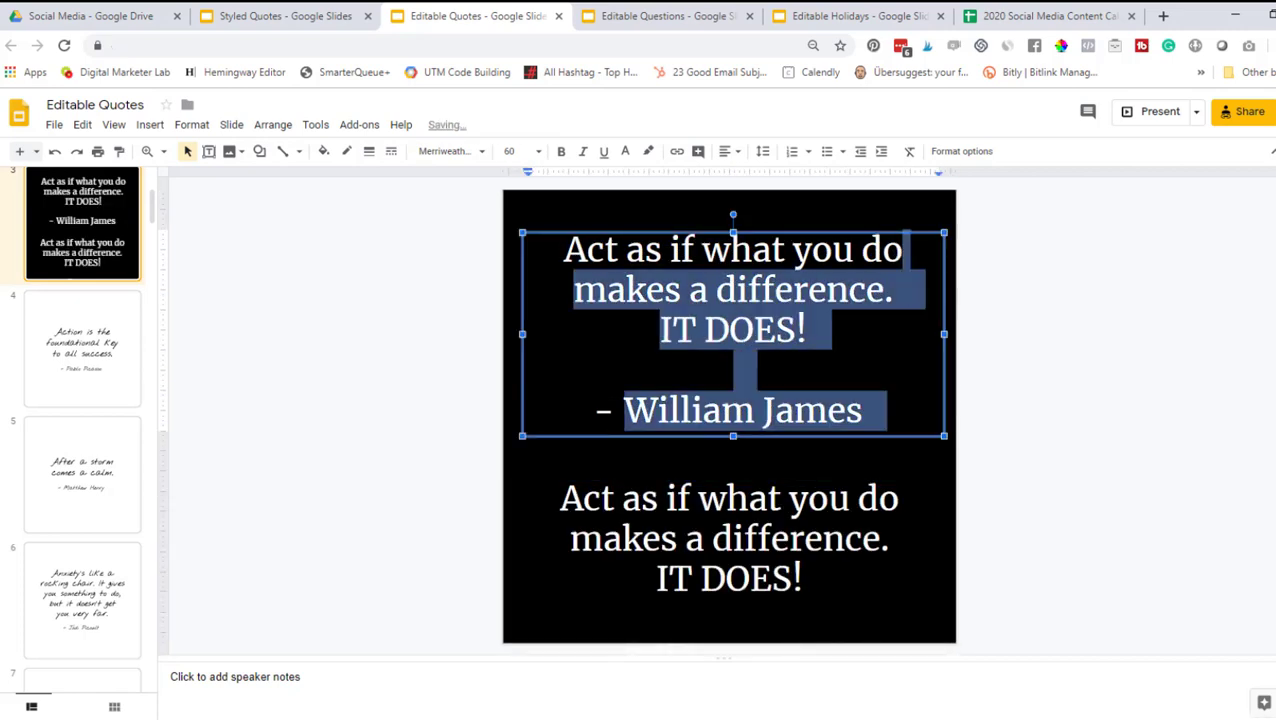
key(BackSpace)
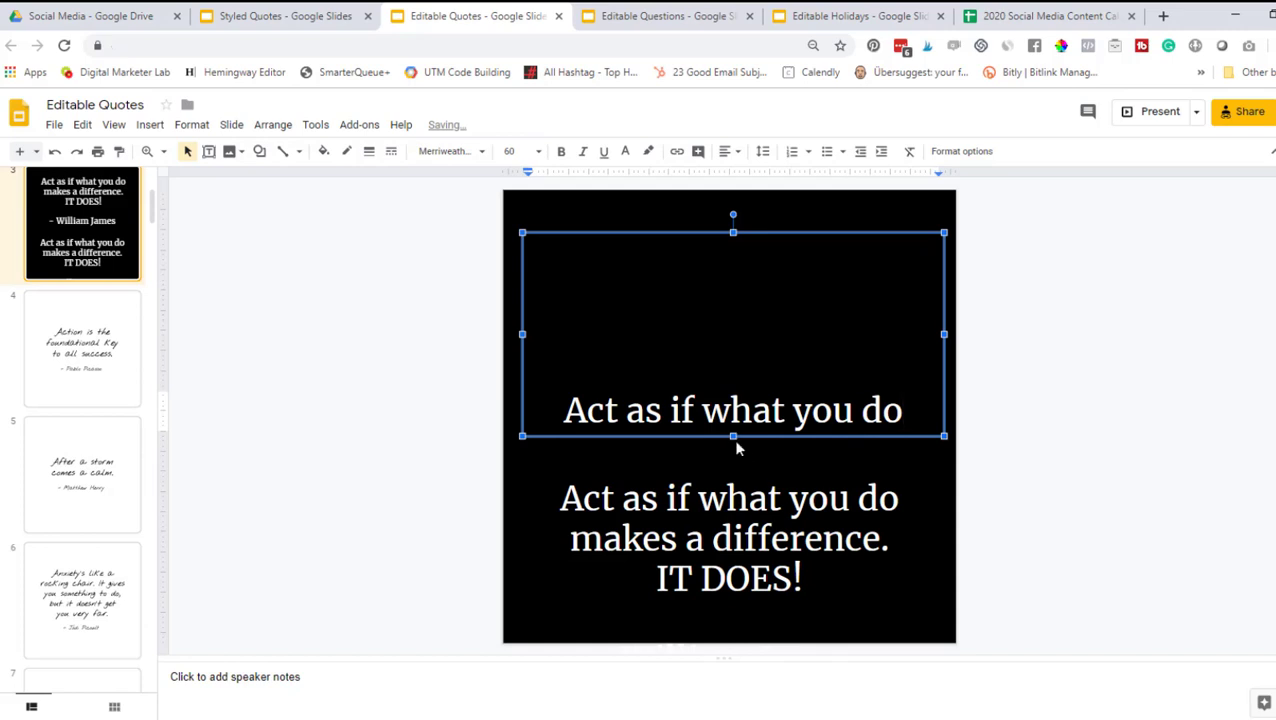
drag(710, 258, 712, 296)
key(BackSpace)
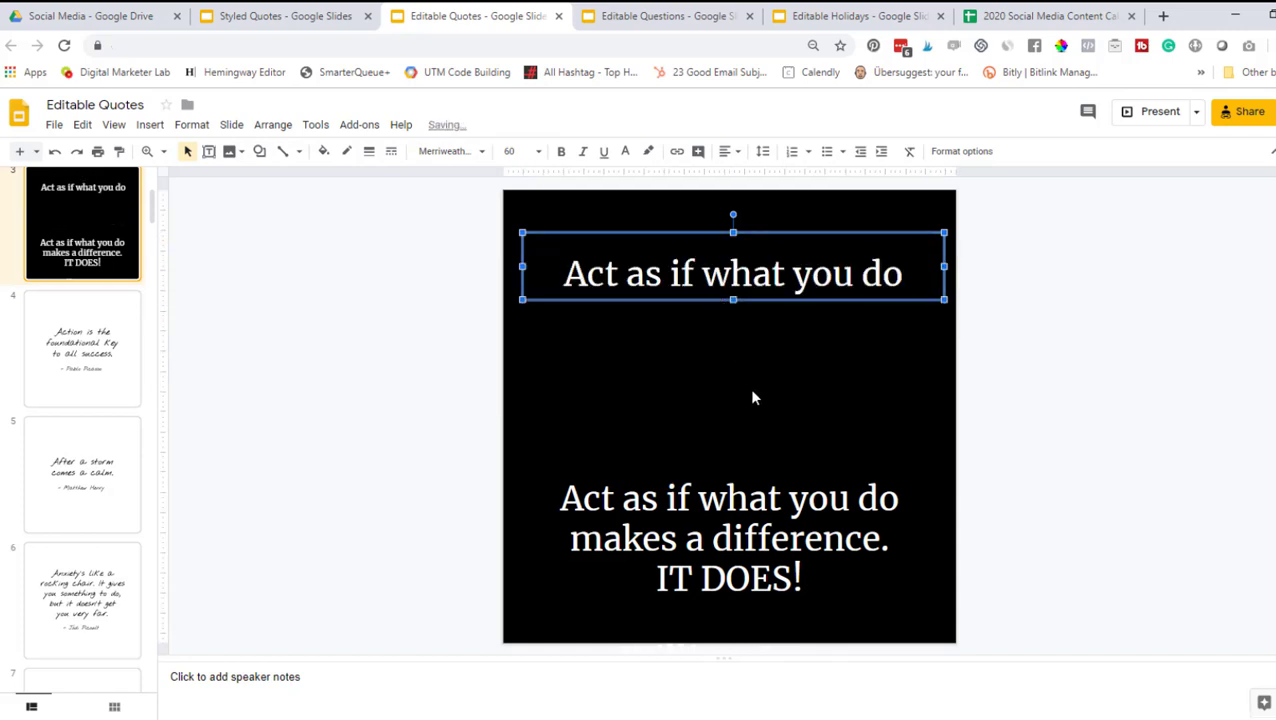
Trim the lower copy of the quote to the centered line "makes a difference." by deleting its other lines
click(771, 538)
drag(560, 498, 902, 498)
key(BackSpace)
key(ctrl+shift+l)
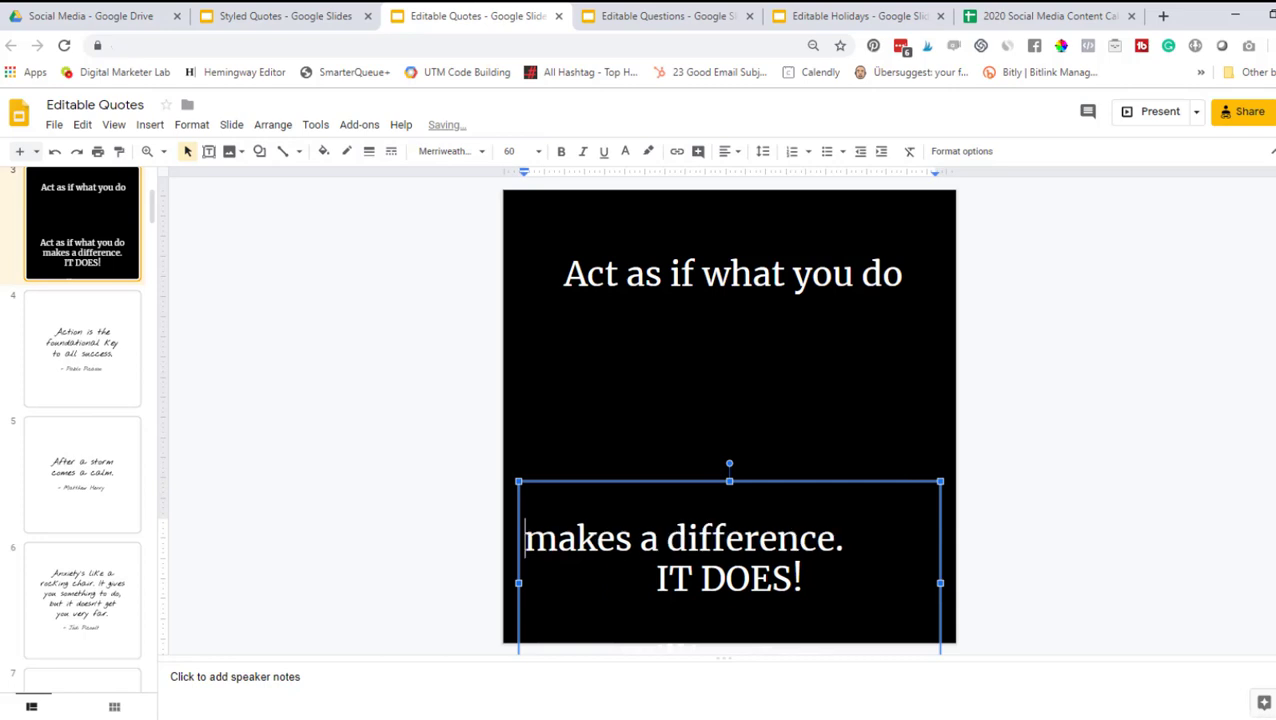
key(ctrl+shift+e)
key(End)
key(shift+Down)
key(BackSpace)
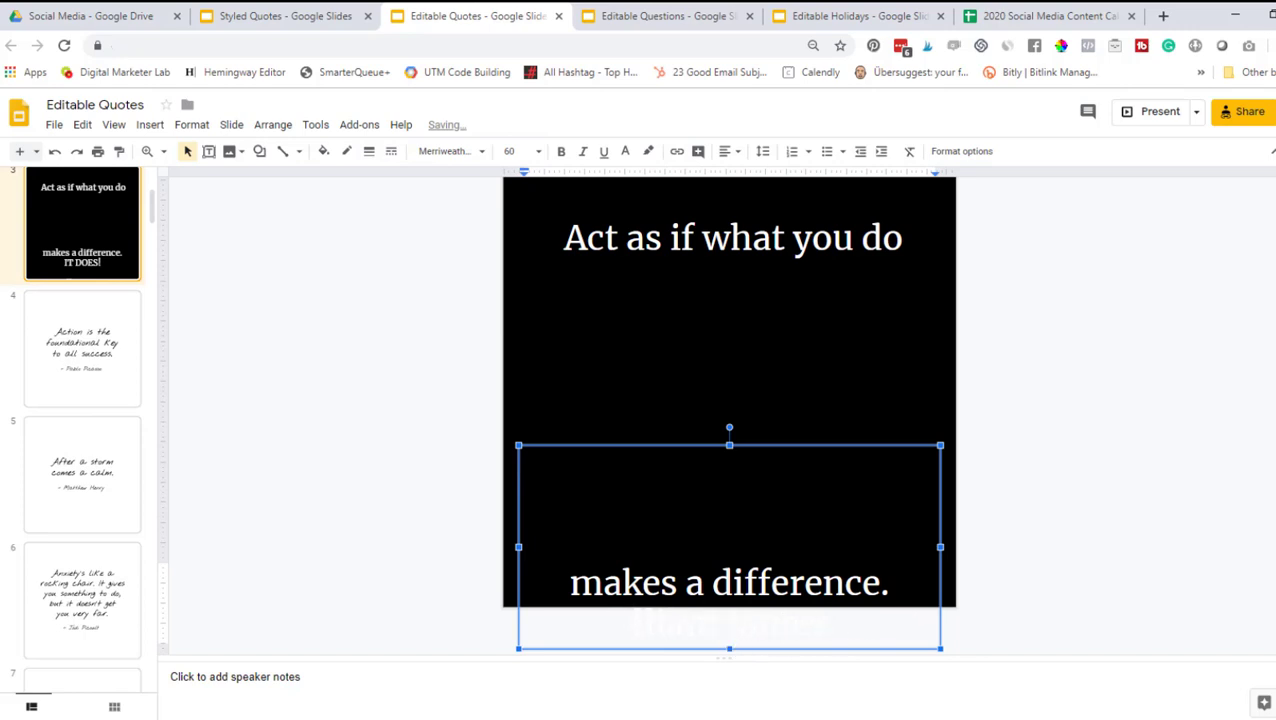
key(shift+End)
key(BackSpace)
key(BackSpace)
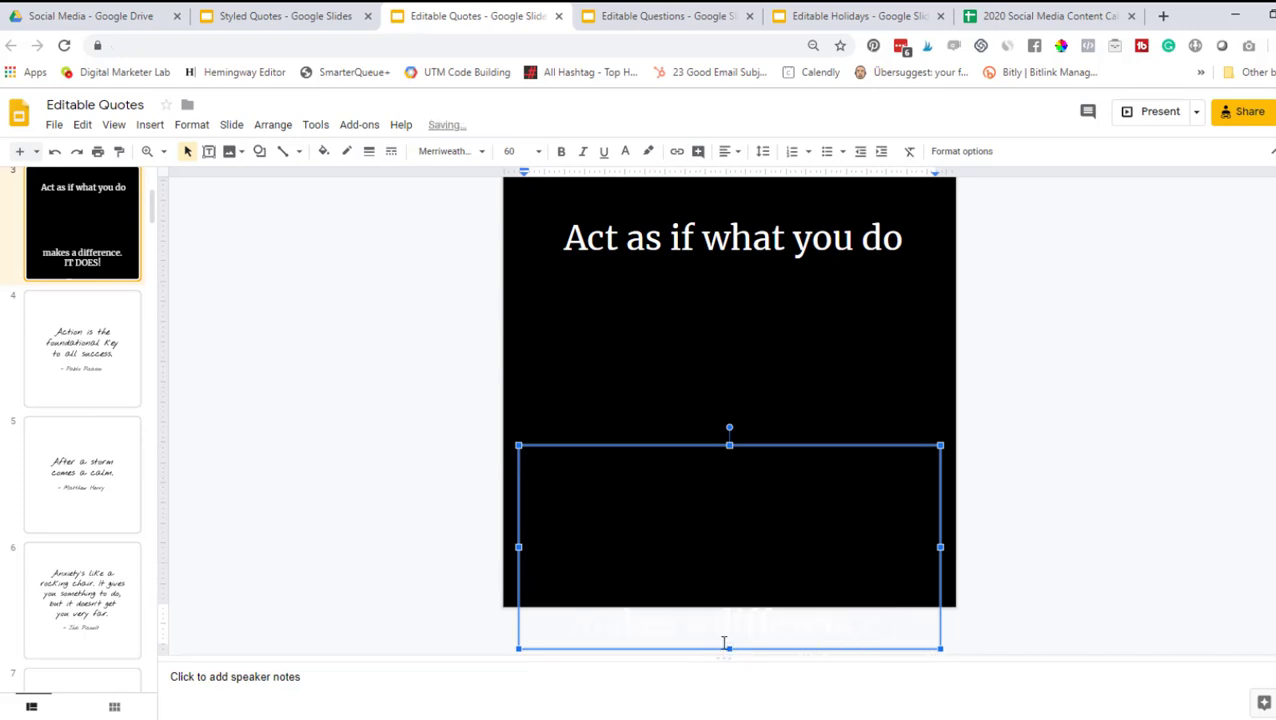
Shorten the "makes a difference." text box and place it closely beneath the first quote line
drag(730, 650, 715, 495)
drag(799, 448, 803, 254)
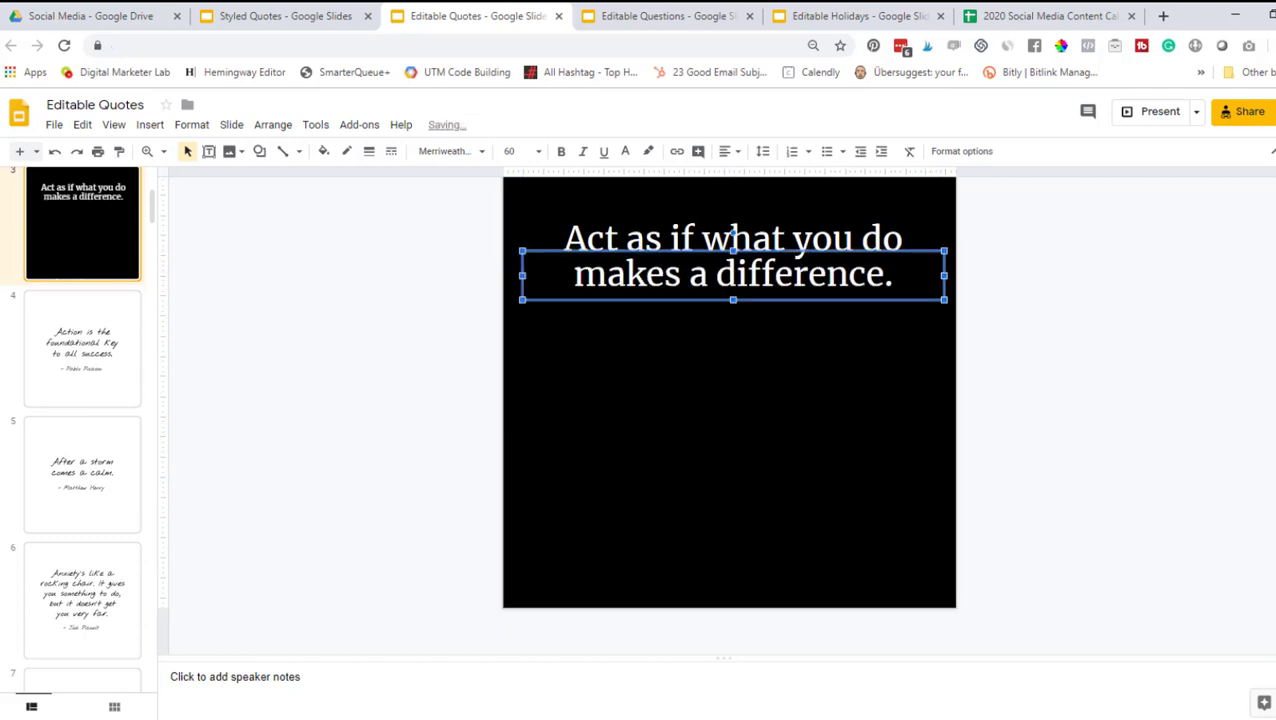
key(Up)
key(Up)
key(Up)
key(Up)
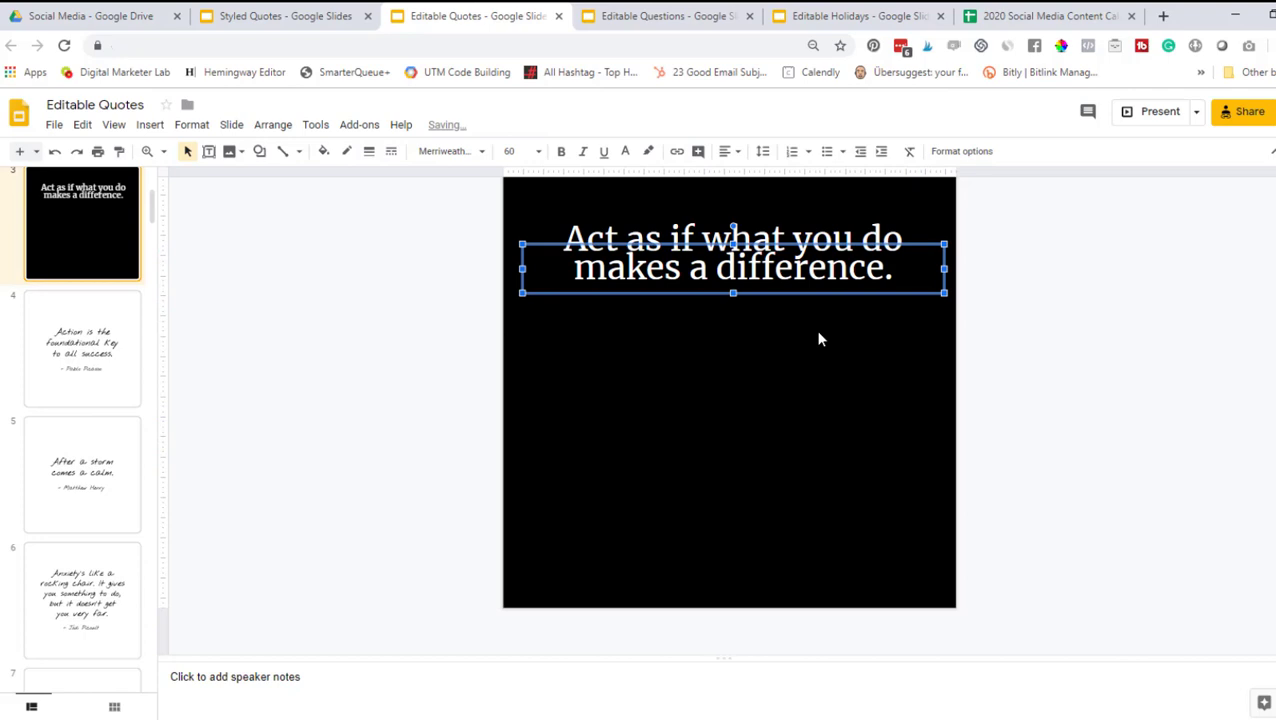
Try offsetting the "makes a difference." text box to the left of the first quote line
key(Left)
key(Left)
key(Left)
key(Left)
key(Left)
key(Left)
key(Left)
key(Left)
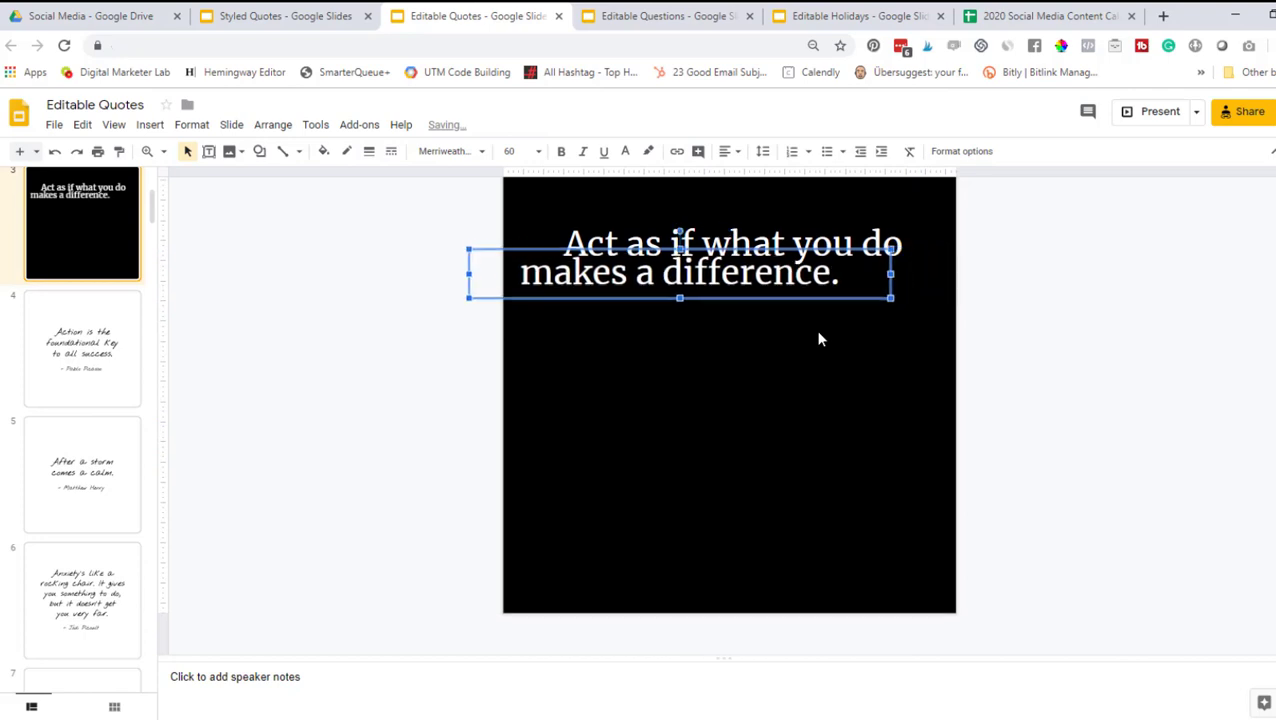
key(Right)
click(818, 339)
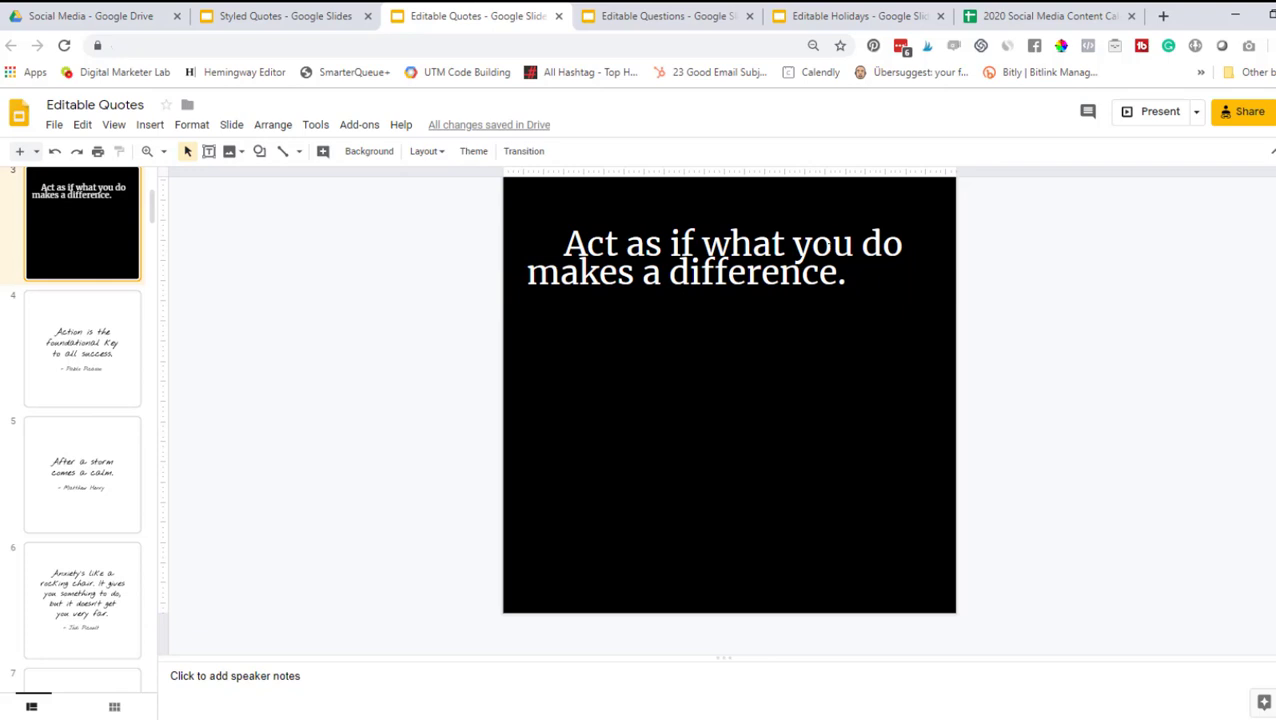
Center the "makes a difference." text box under the first quote line with a wider gap between them
click(830, 245)
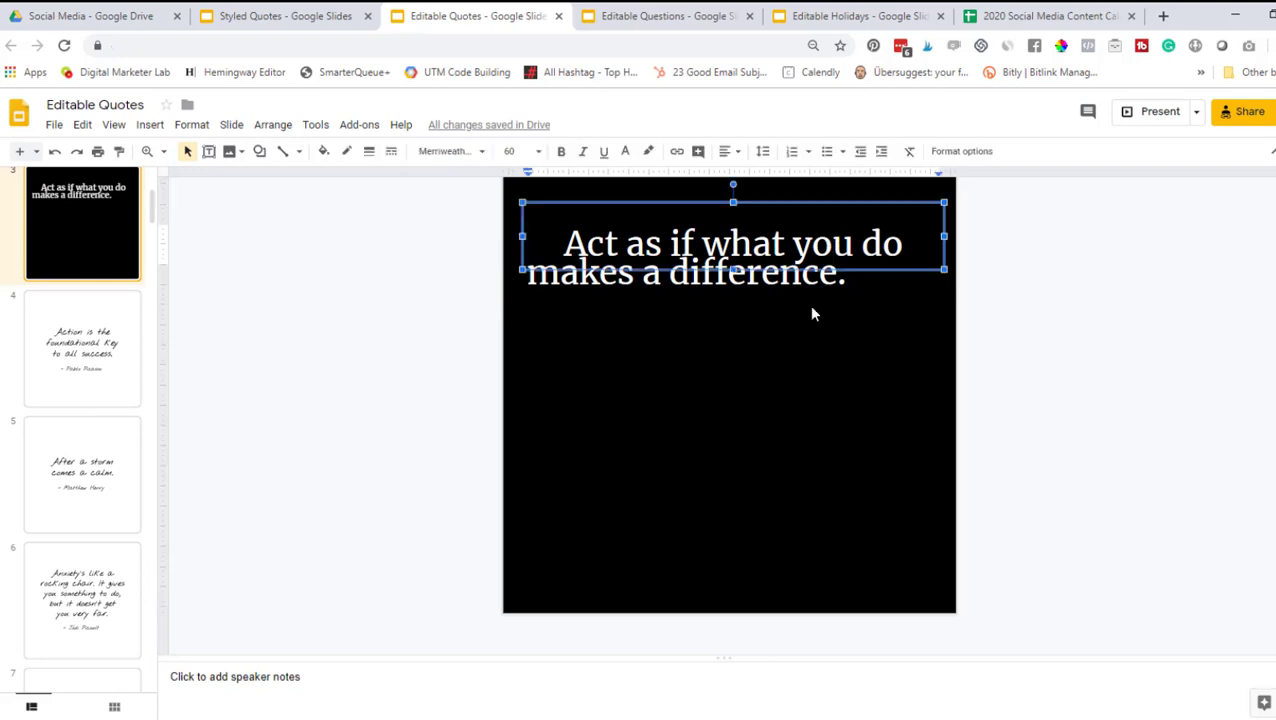
click(816, 275)
drag(845, 252, 887, 276)
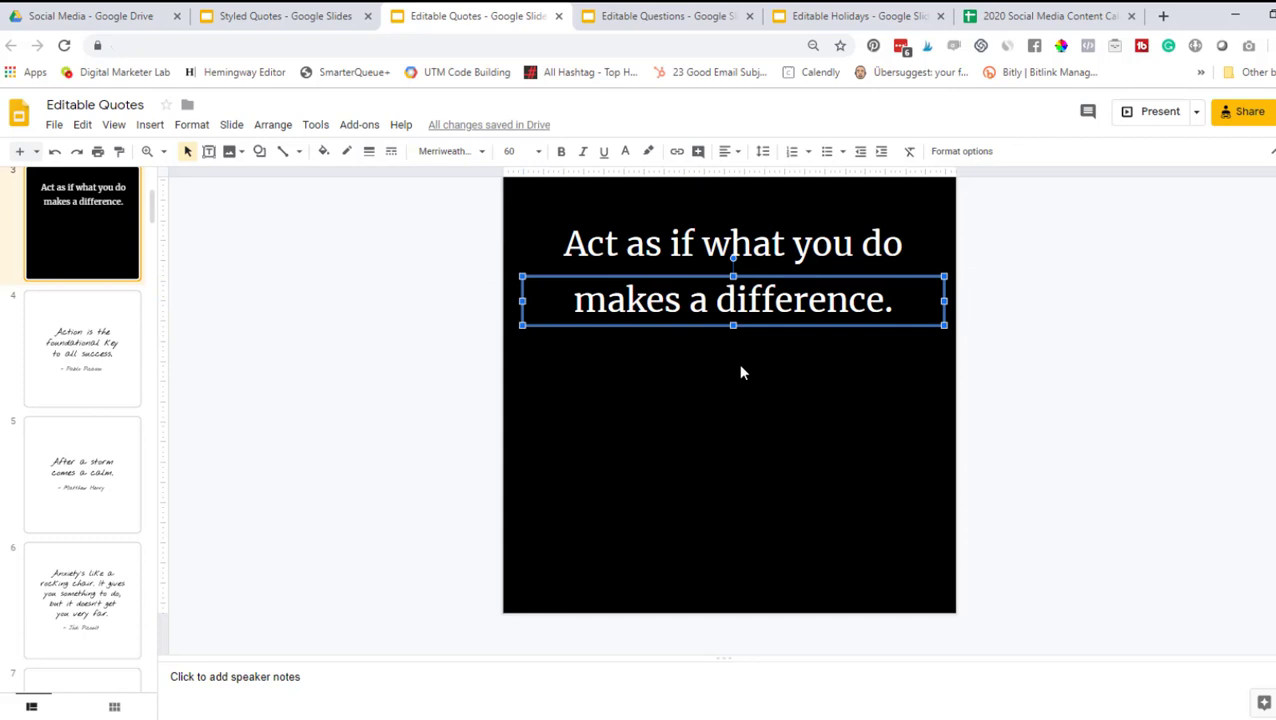
View the available sources for inserting an image into the slide, without adding one
click(150, 124)
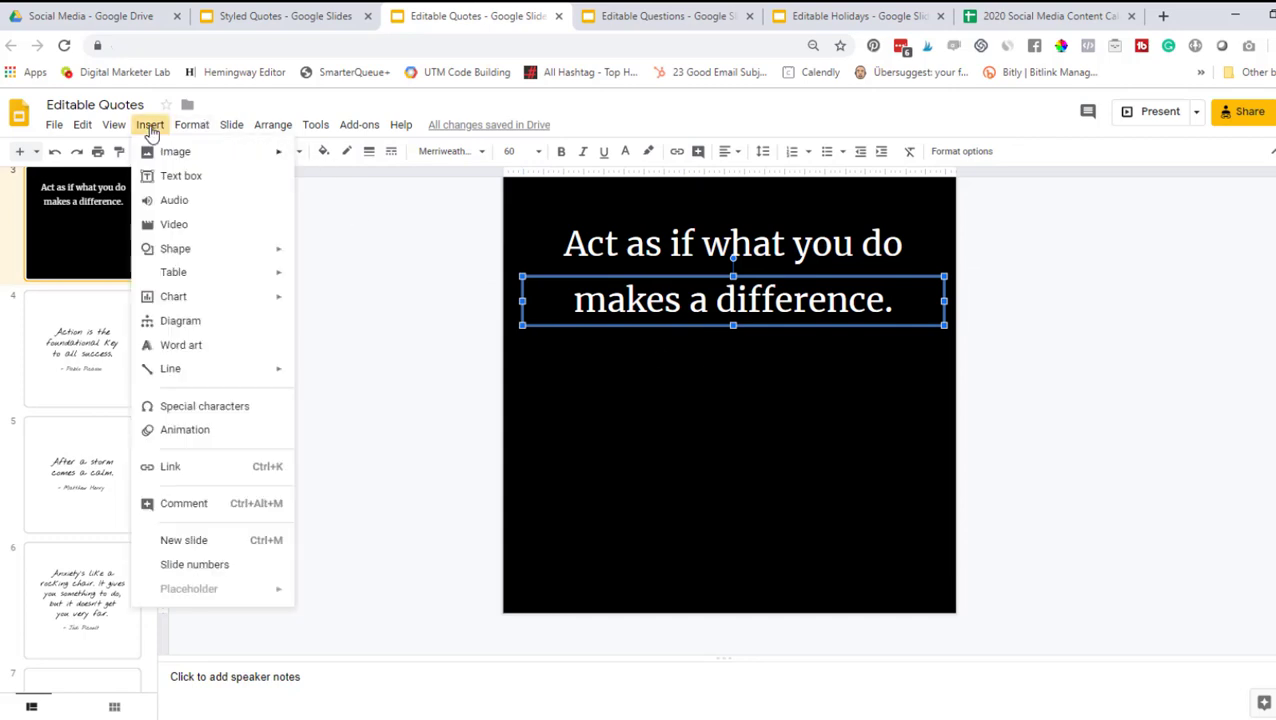
mouse_move(172, 151)
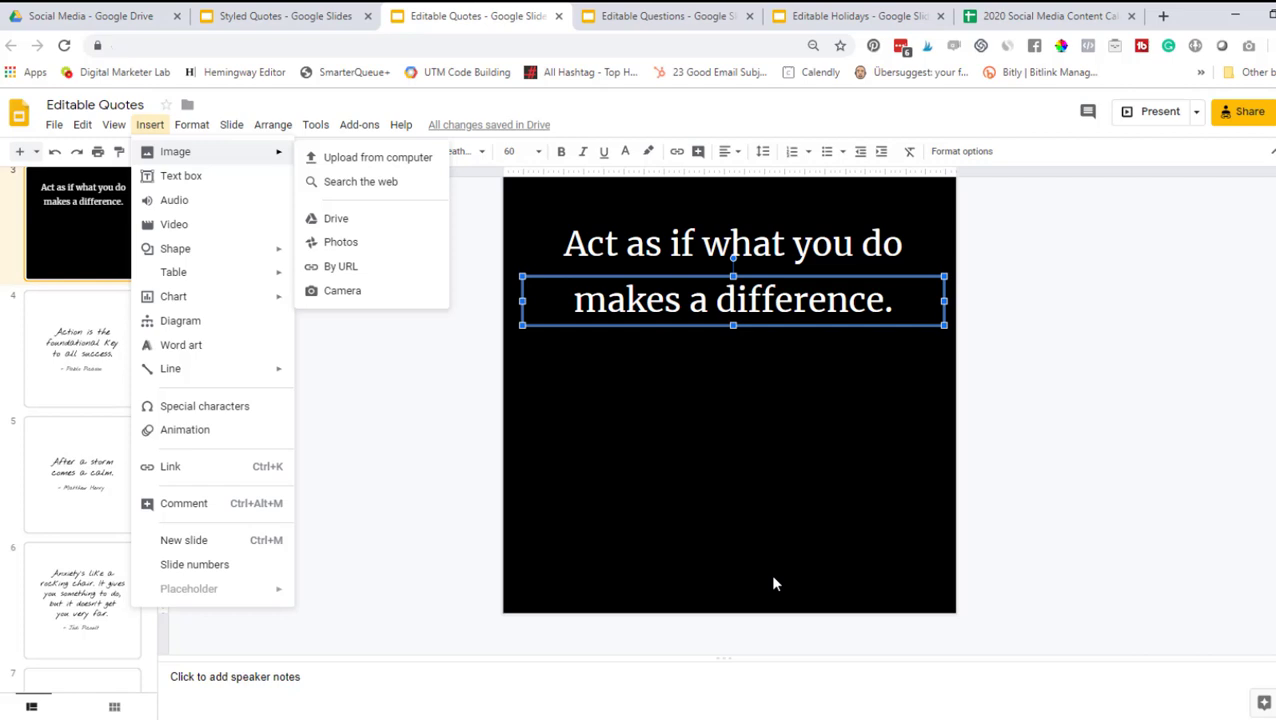
click(432, 411)
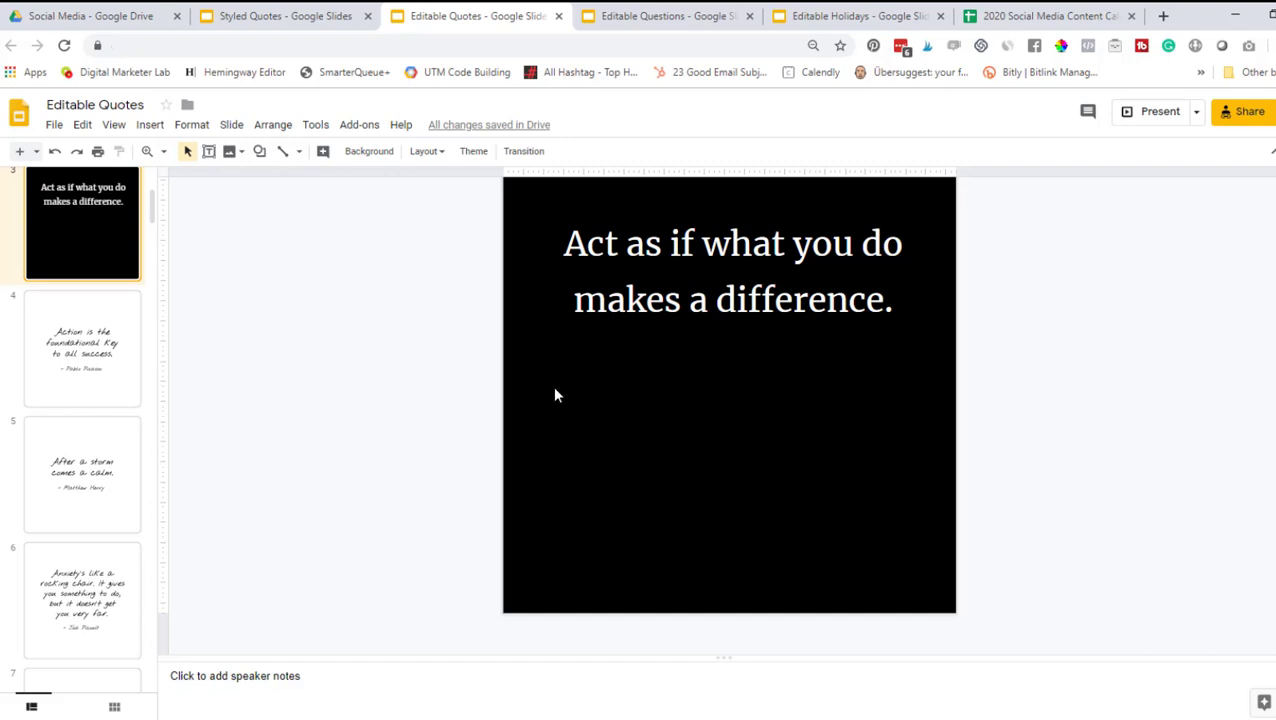
Switch to the 2020 Social Media Content Calendar spreadsheet and review the October calendar and the list of questions
key(ctrl+Tab)
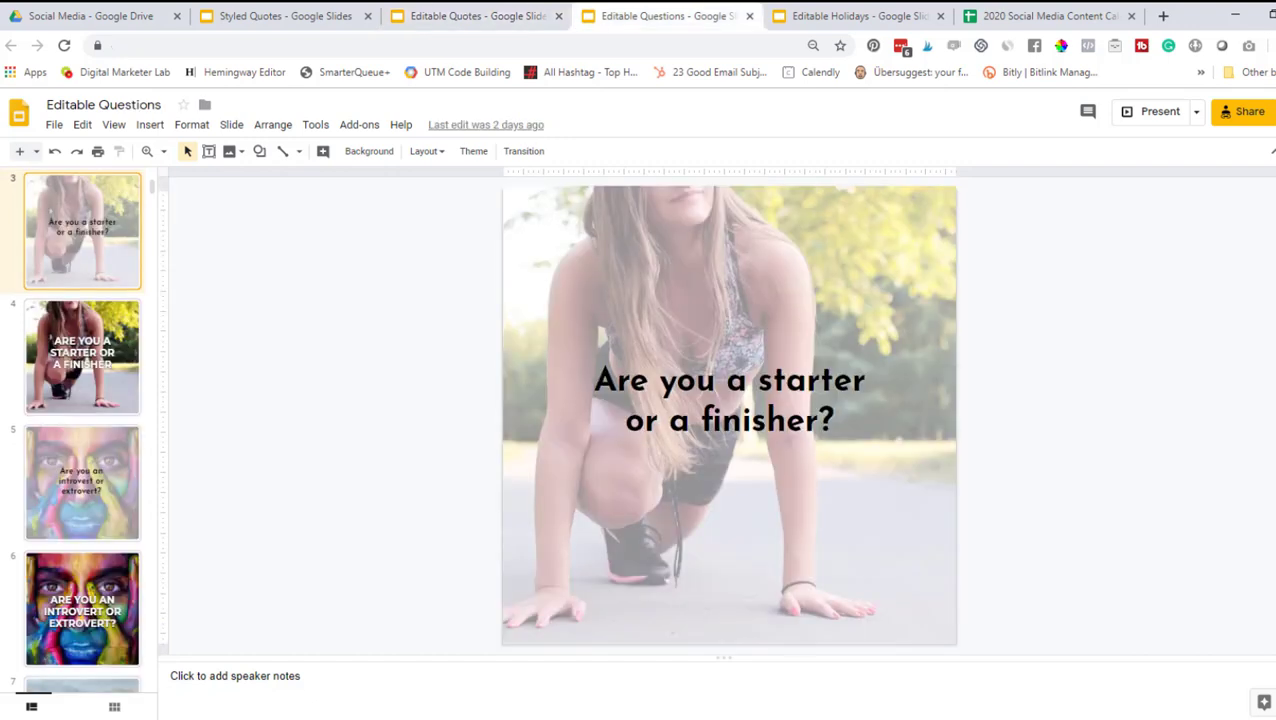
click(1040, 16)
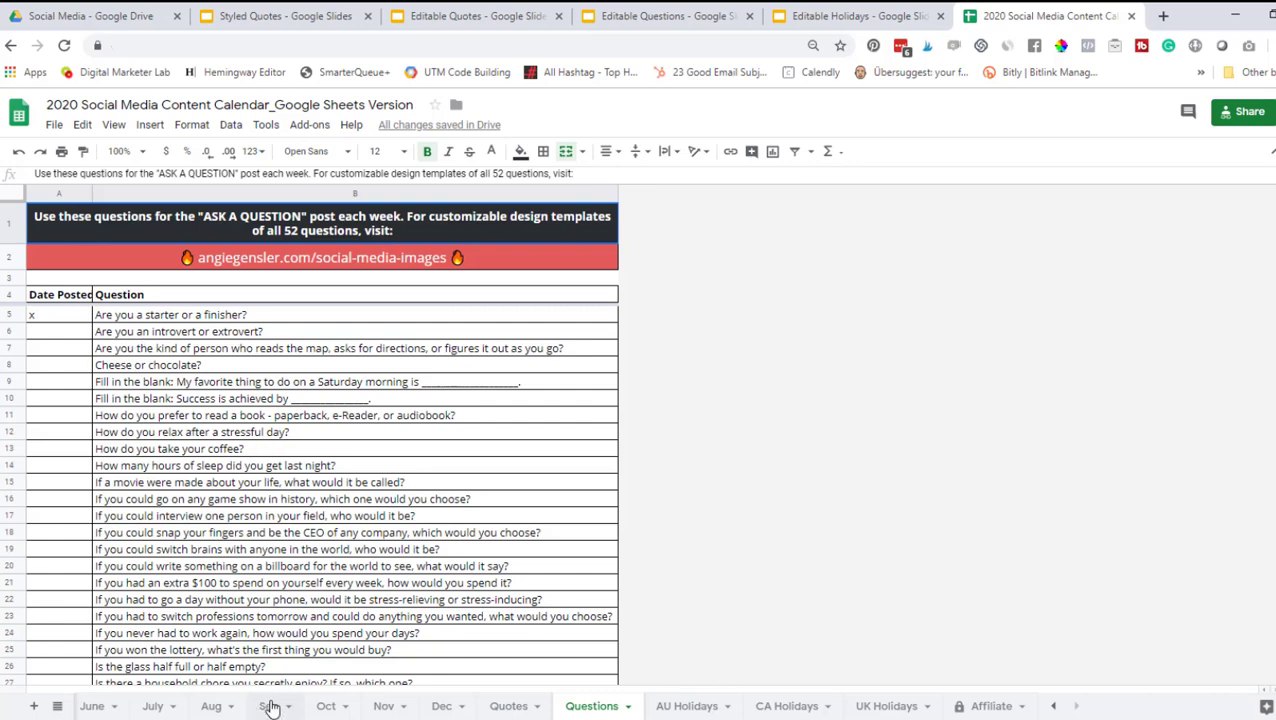
click(328, 706)
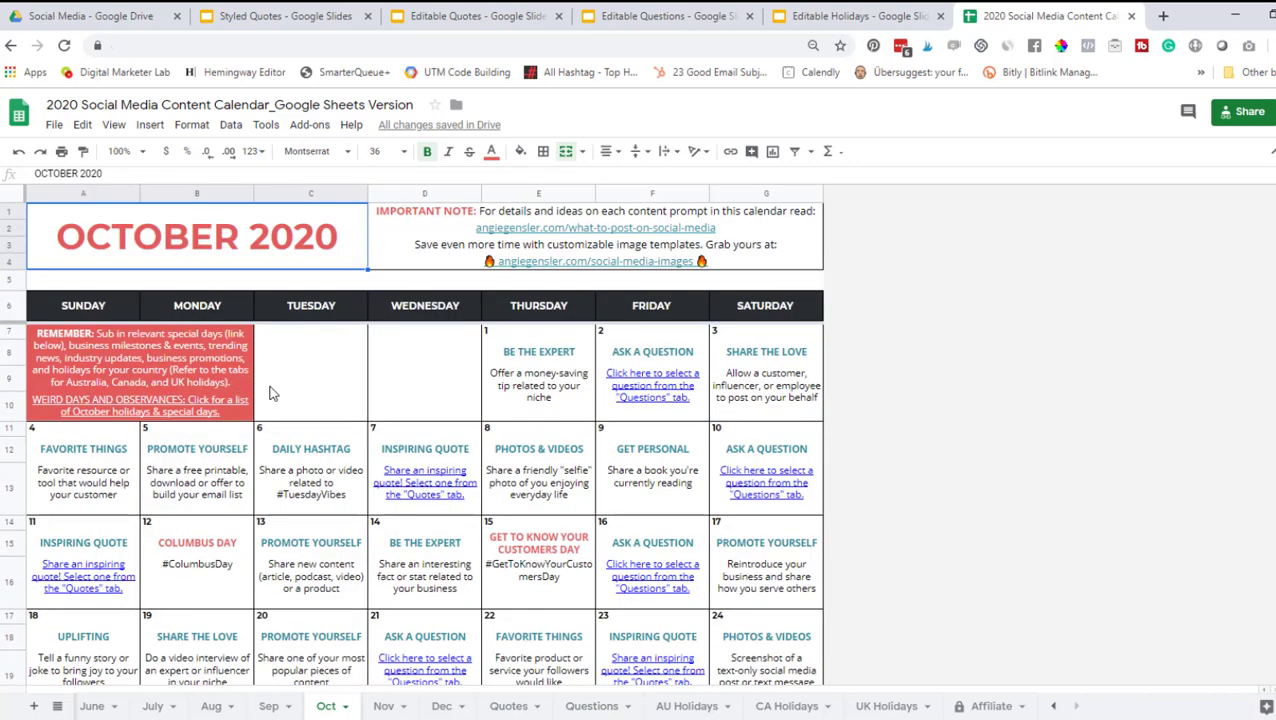
mouse_move(795, 490)
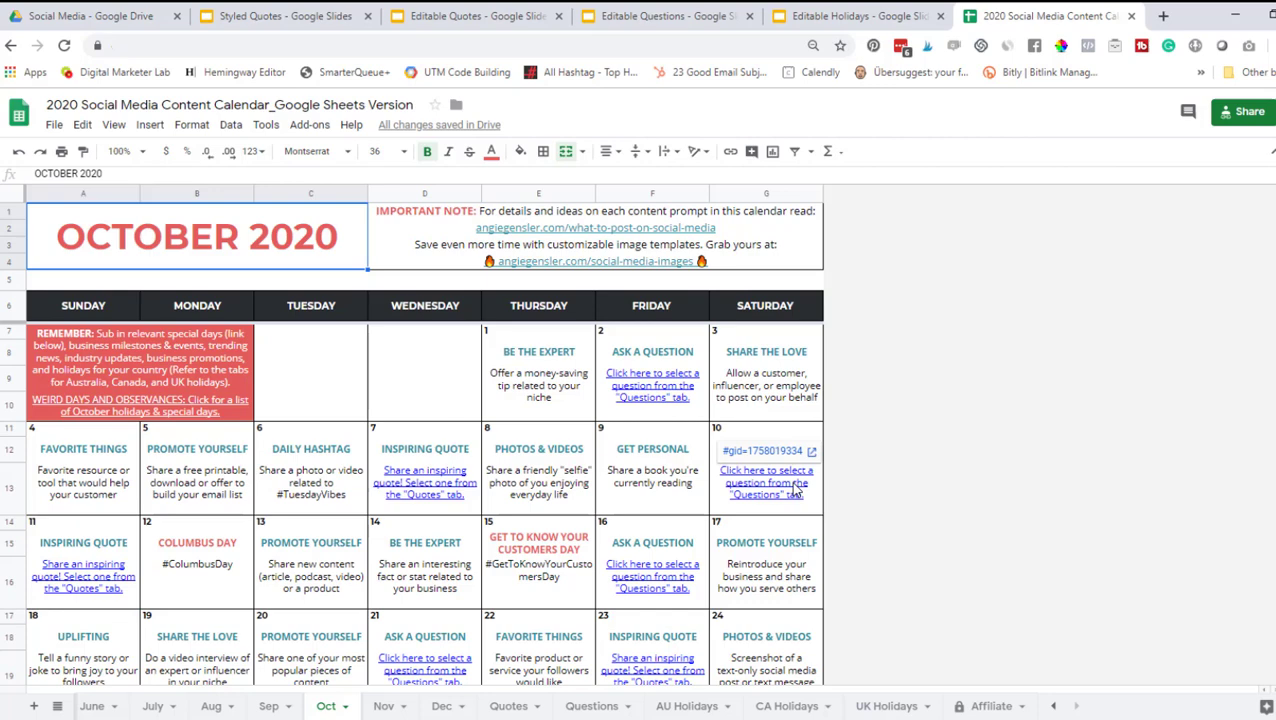
click(598, 708)
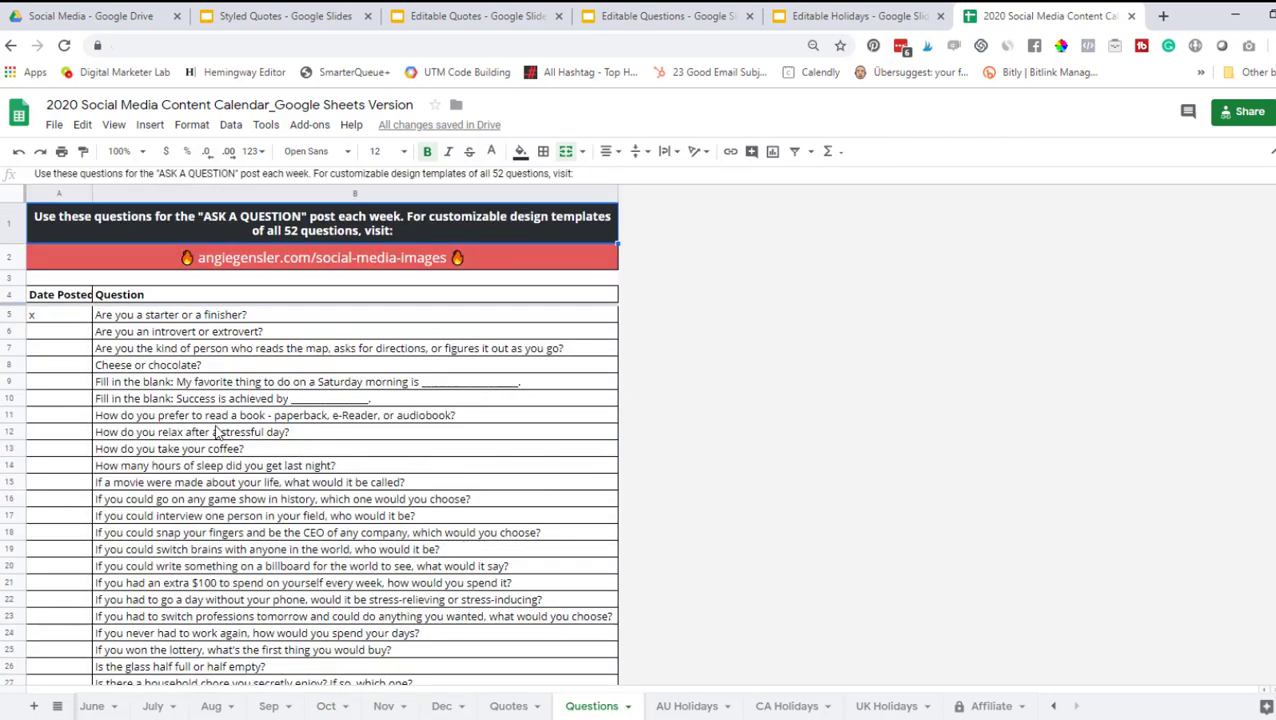
scroll(218, 433, down, 2)
Return to the Editable Questions presentation and compare the light and full-color "starter or finisher" designs on slides 3 and 4
click(652, 18)
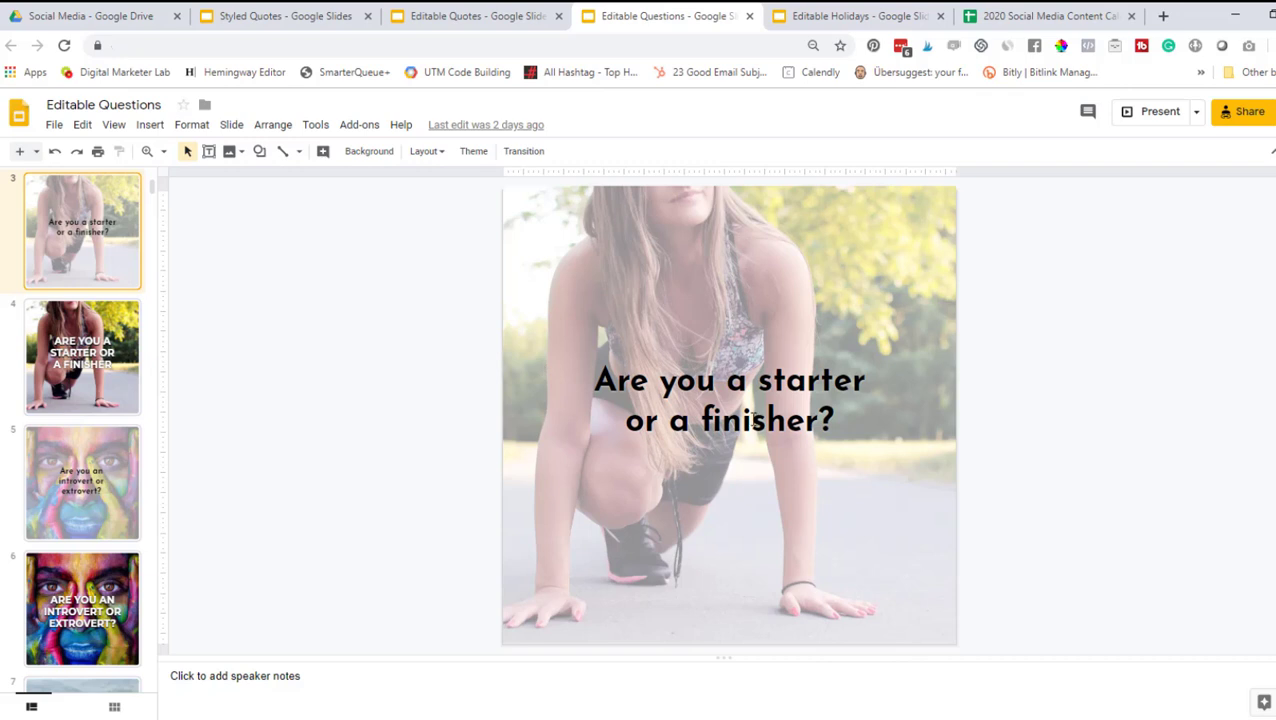
click(88, 378)
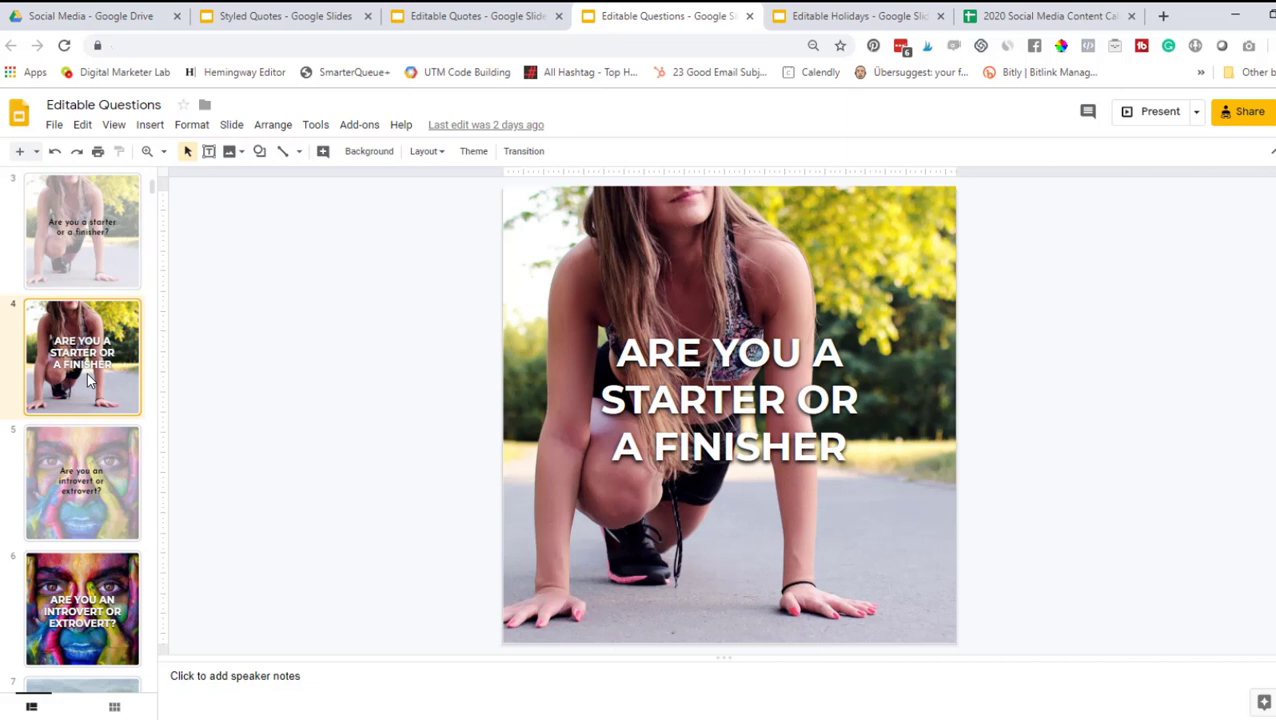
click(78, 249)
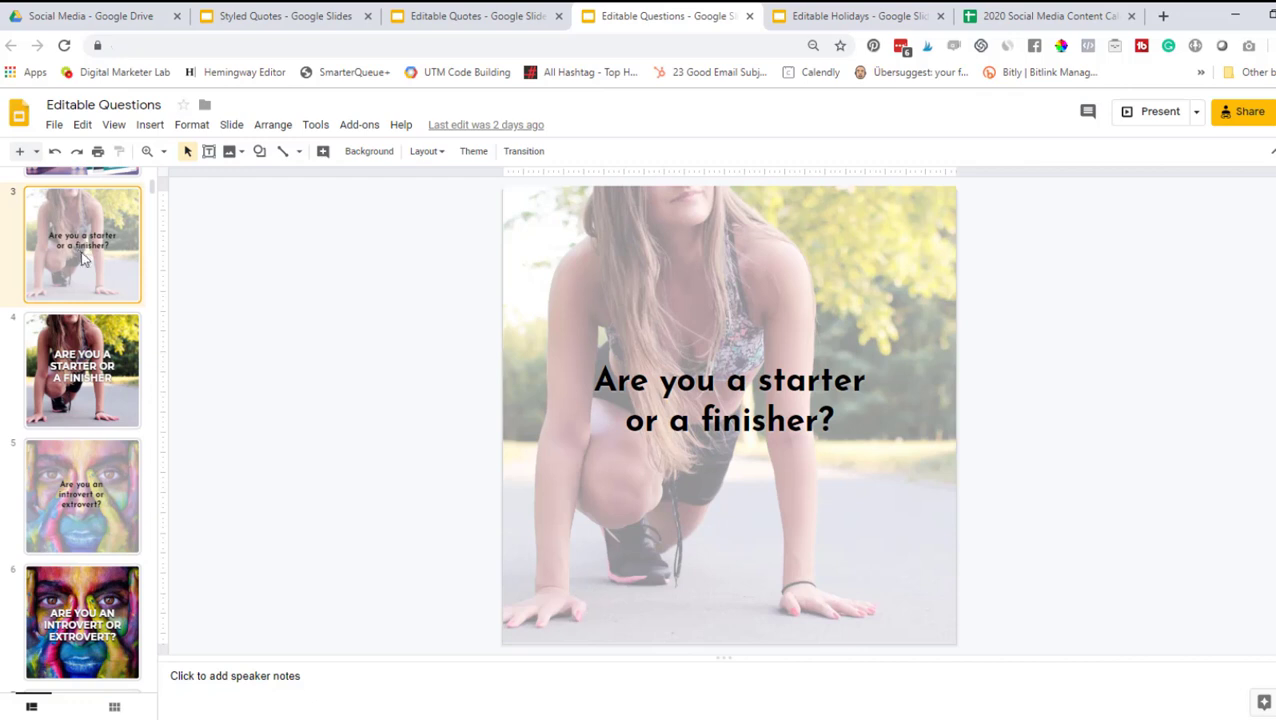
Draw a rectangle covering all of slide 3 and fill it with solid white
click(665, 272)
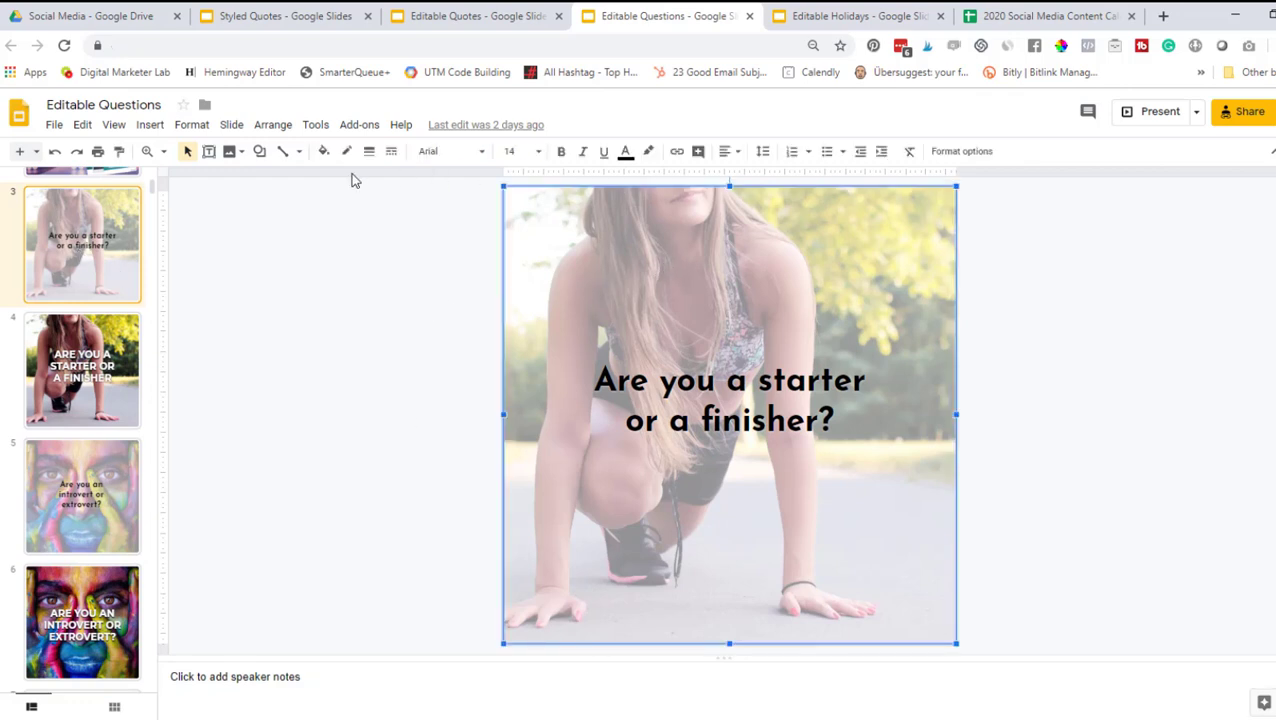
click(260, 152)
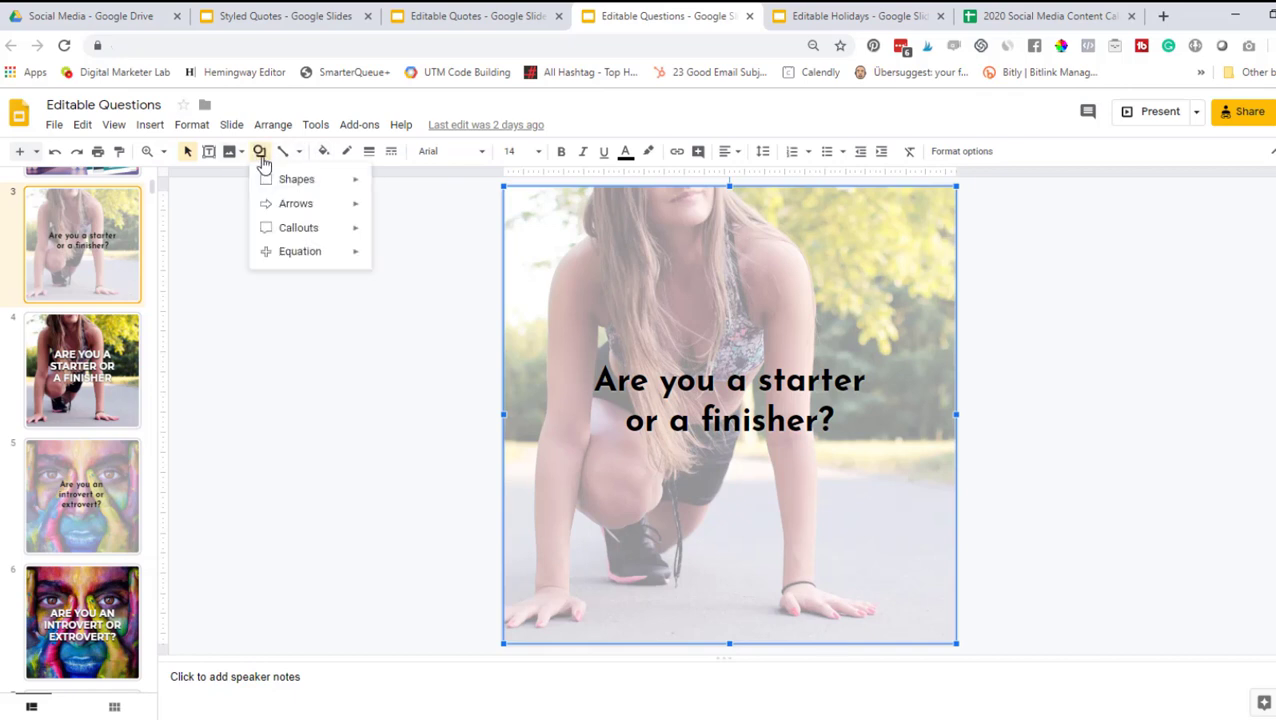
mouse_move(274, 188)
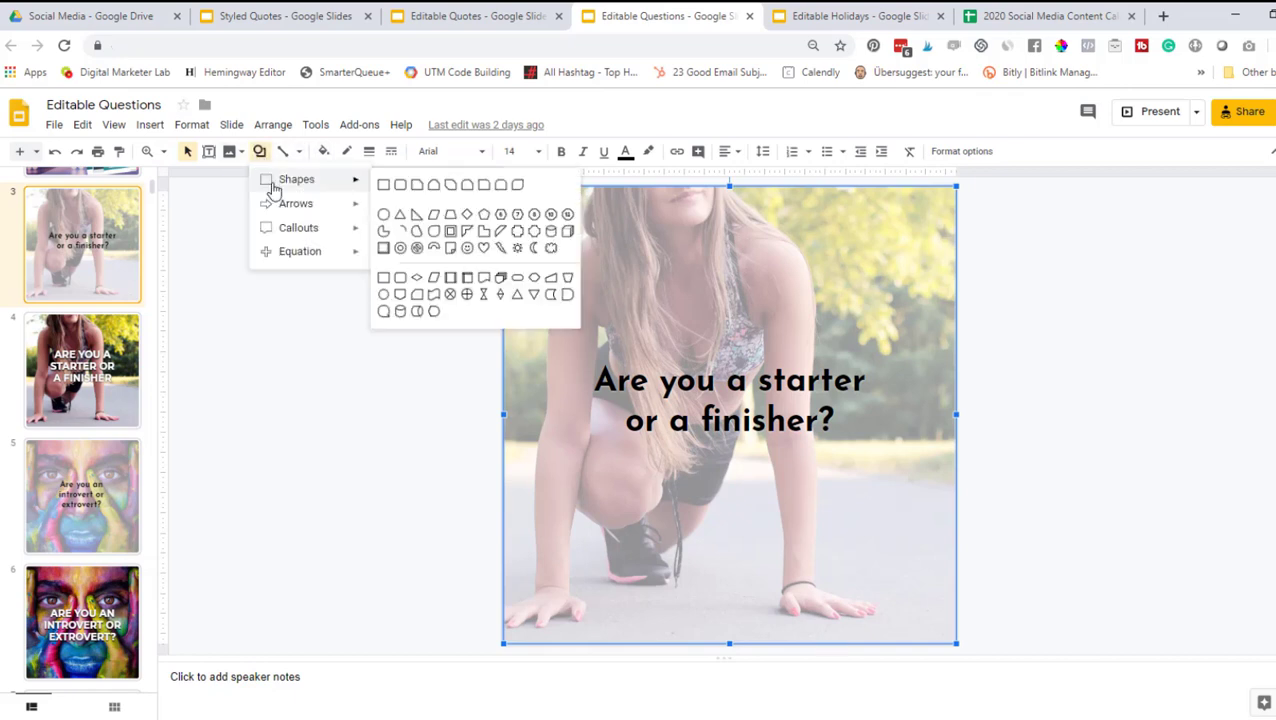
click(384, 185)
drag(481, 187, 594, 292)
mouse_move(760, 452)
mouse_down()
mouse_move(968, 606)
mouse_move(961, 648)
mouse_up()
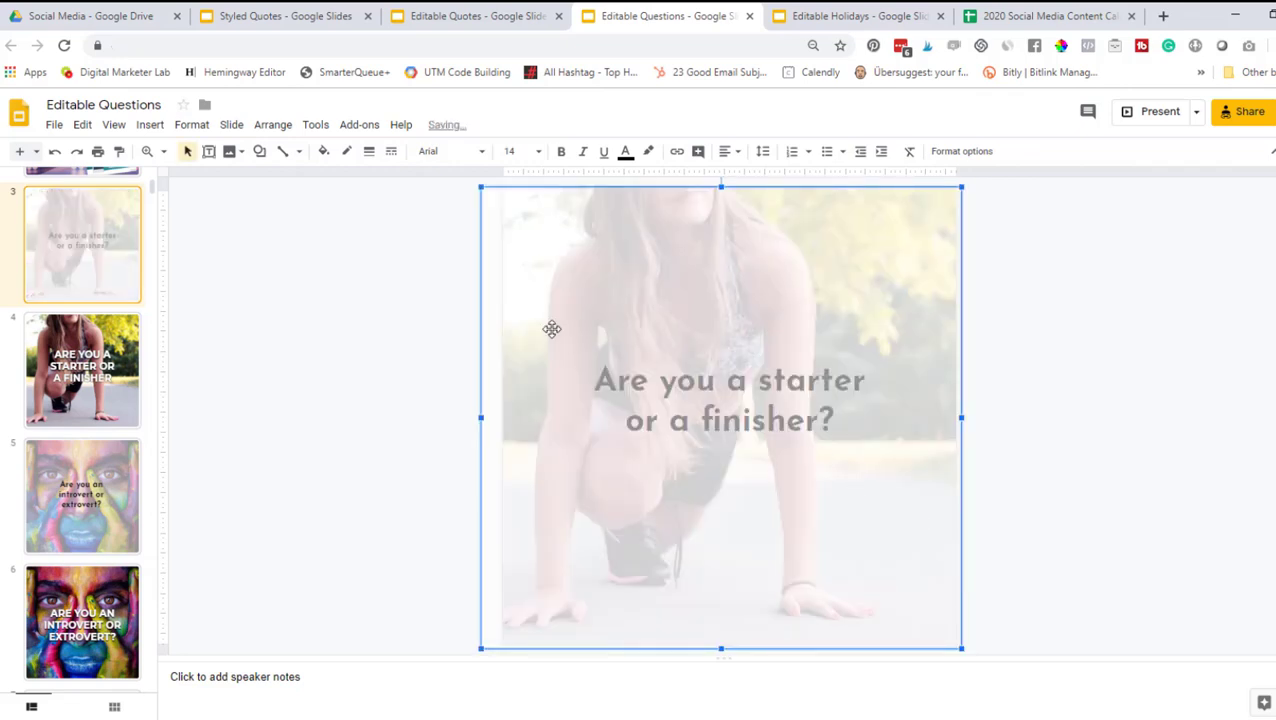
click(323, 152)
click(473, 233)
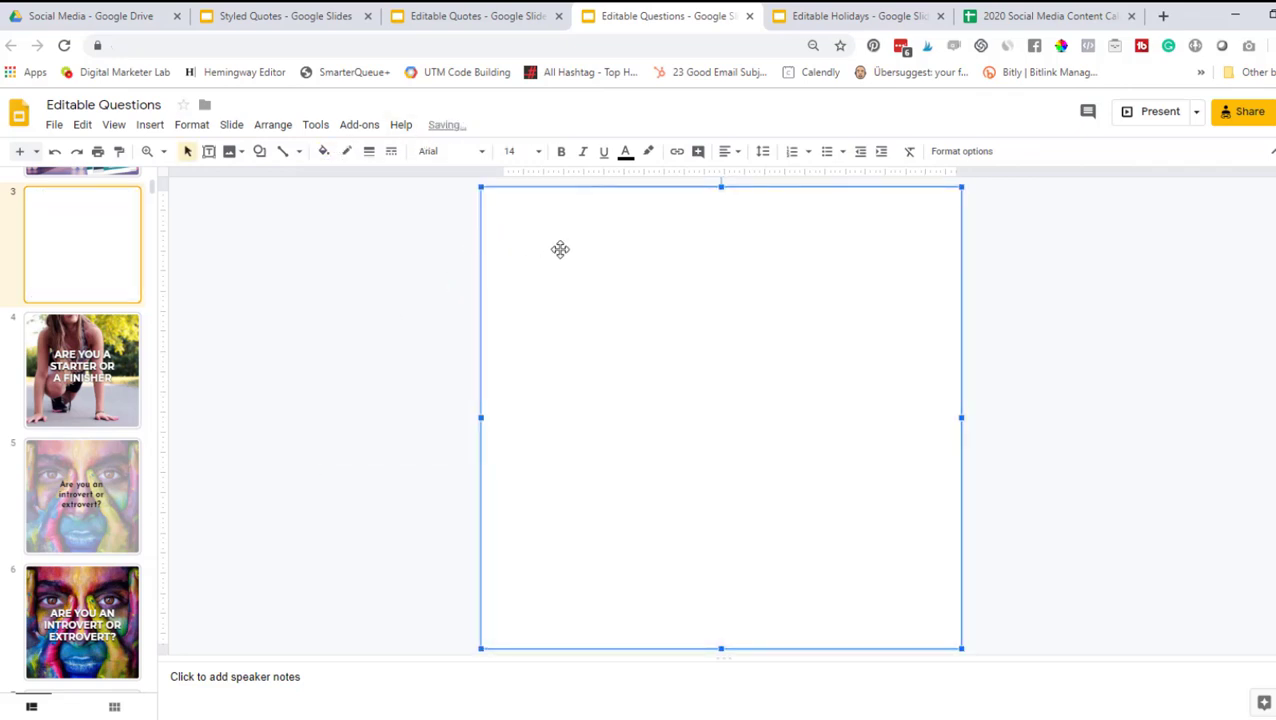
Give the new rectangle a custom, partly transparent white fill, and remove the rectangle from slide 3
click(323, 155)
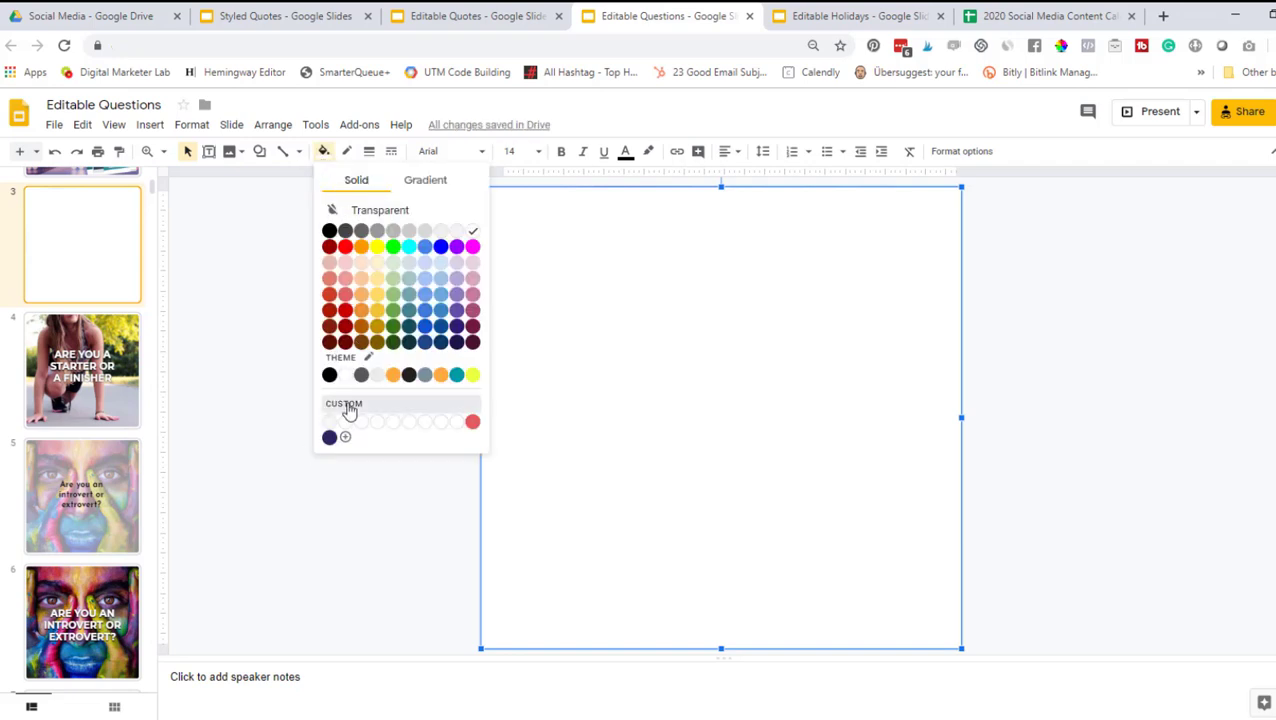
click(345, 437)
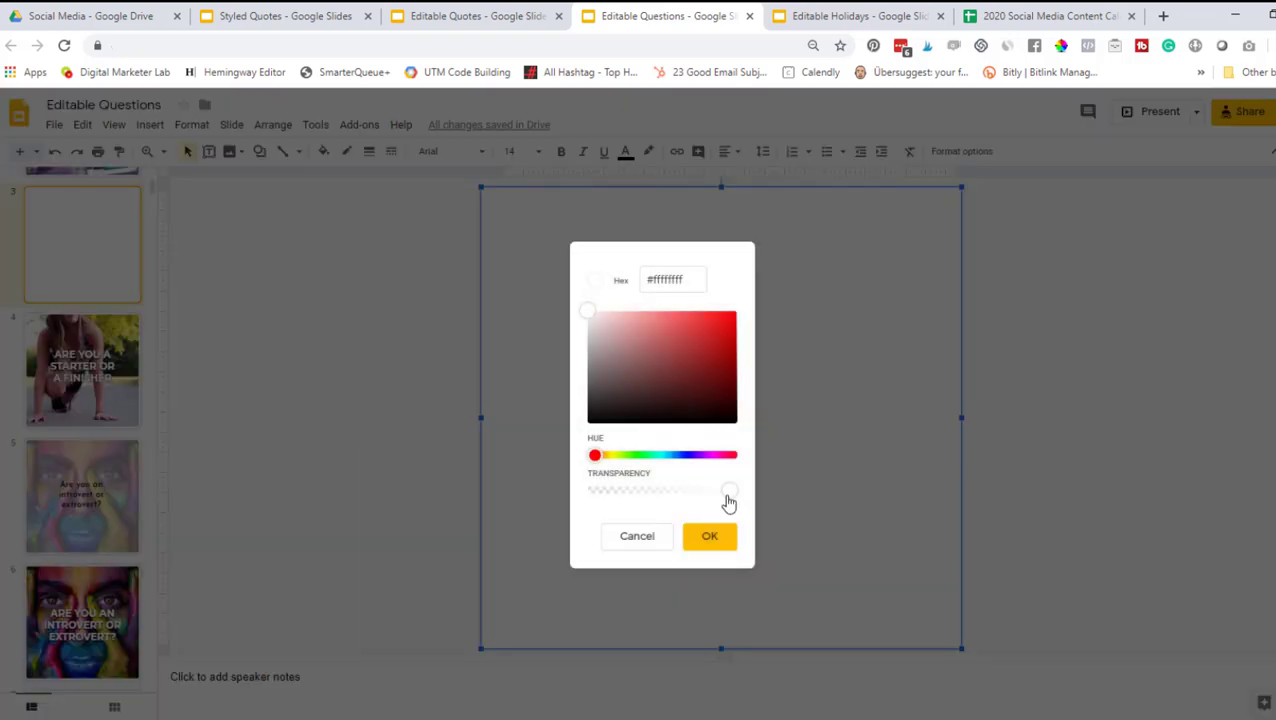
drag(726, 491, 653, 506)
click(712, 538)
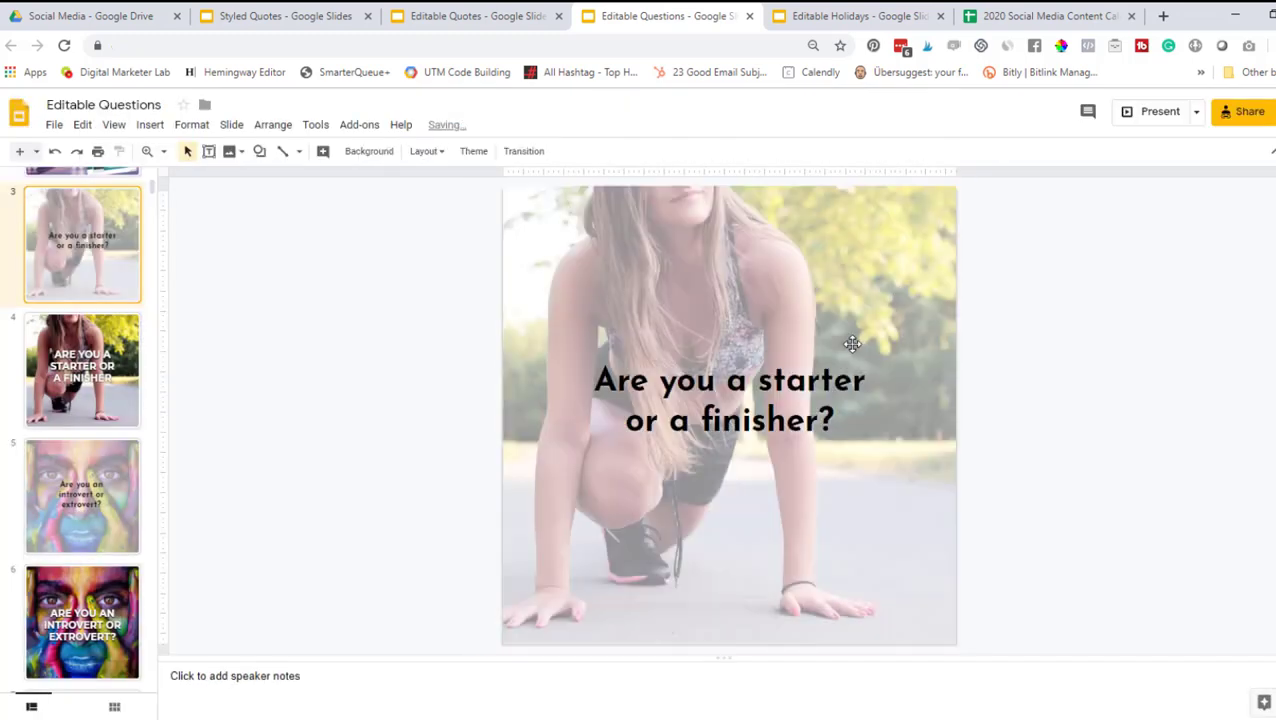
key(ctrl+Down)
key(Escape)
Try moving and deleting the original semi-transparent white overlay on slide 3, undoing each change
click(857, 249)
drag(863, 249, 550, 245)
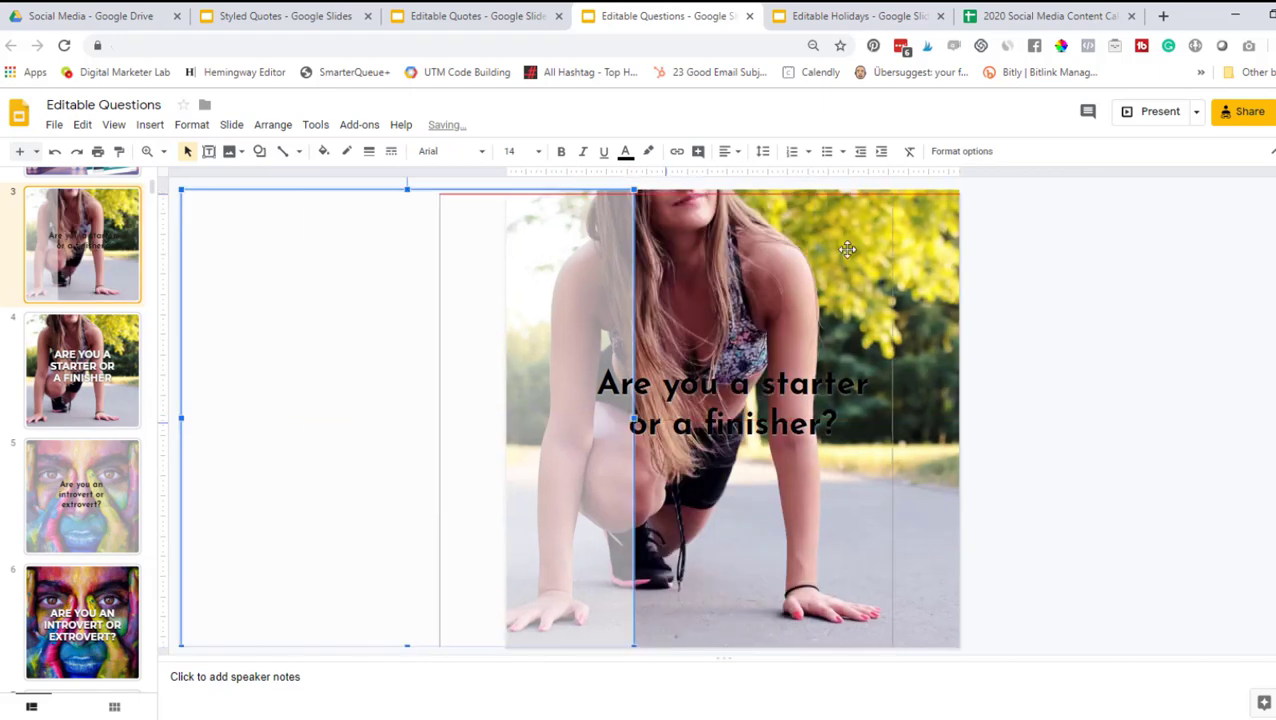
key(ctrl+z)
key(ctrl+z)
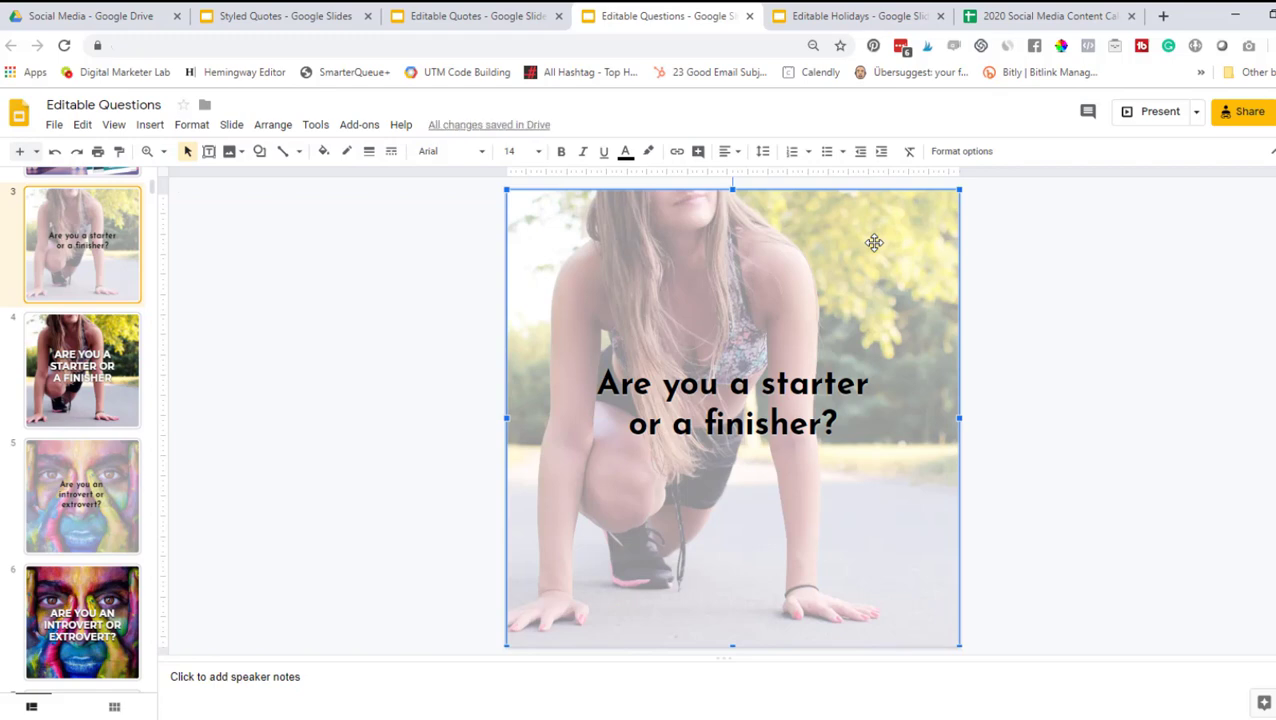
key(Delete)
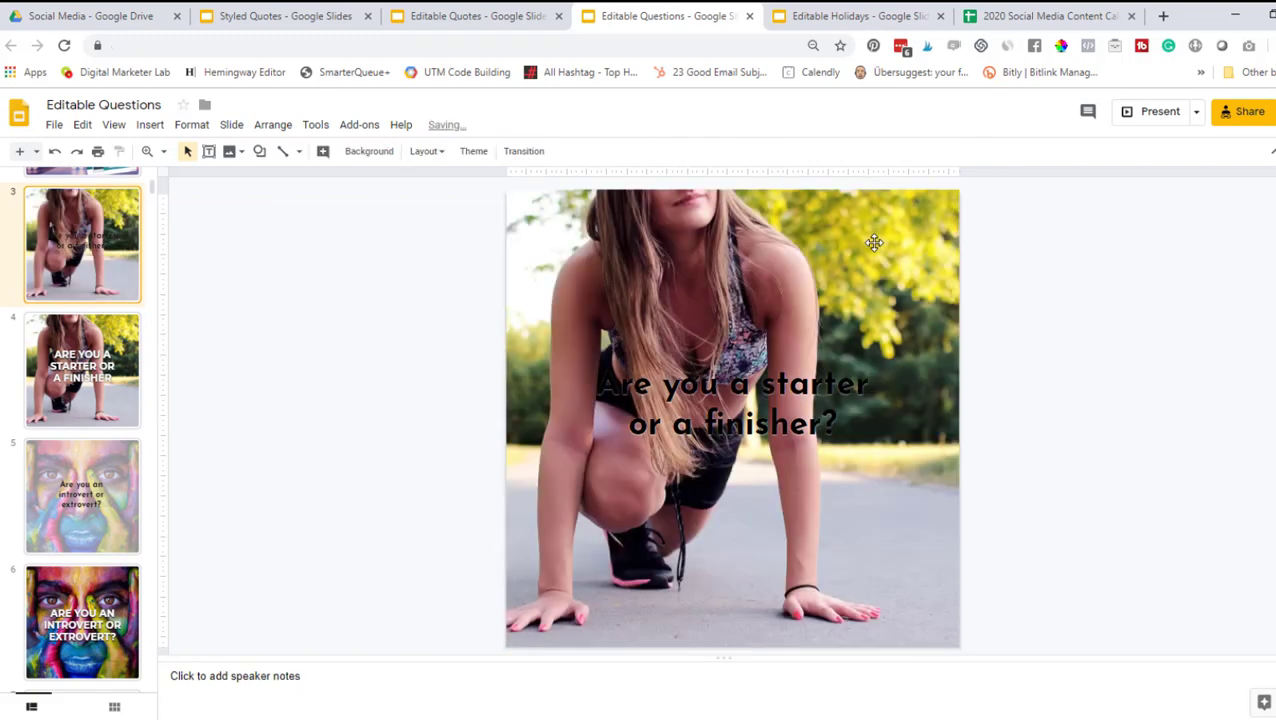
key(ctrl+z)
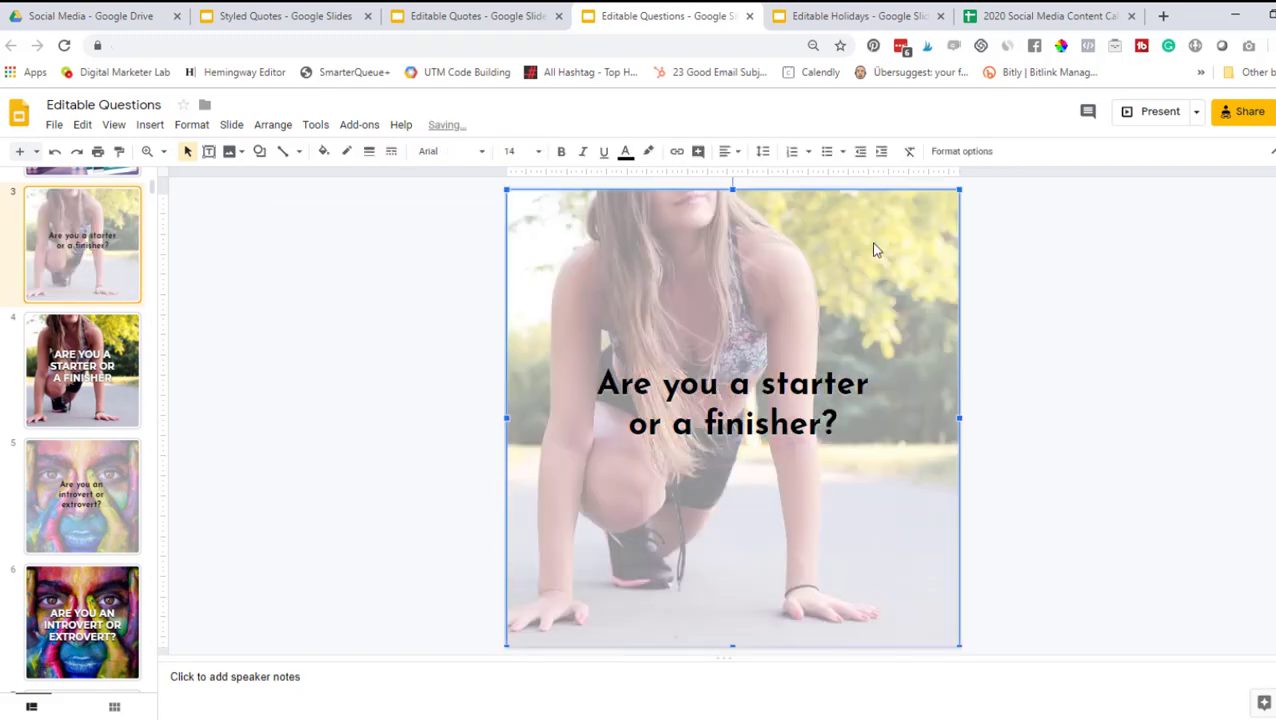
Delete the semi-transparent white overlay and the photo beneath it from slide 3, leaving only the question text
click(1092, 305)
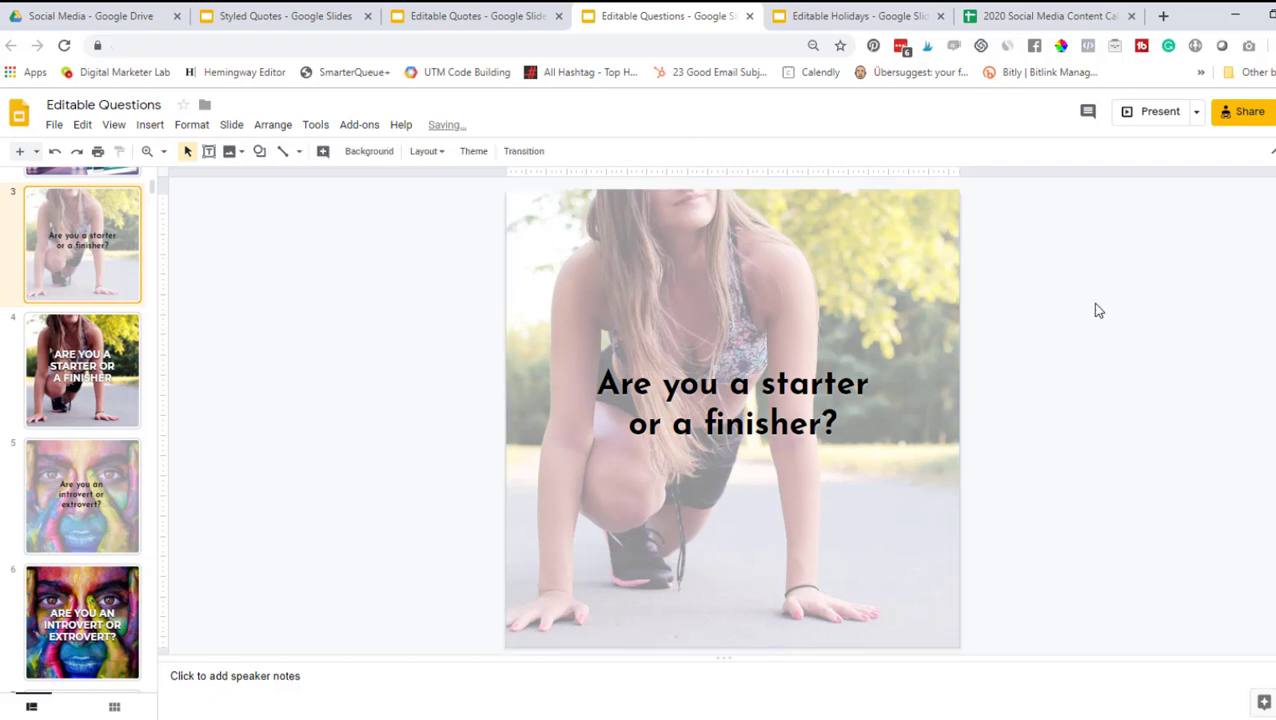
click(872, 256)
mouse_move(873, 262)
mouse_down()
mouse_move(601, 243)
mouse_move(612, 256)
mouse_move(885, 257)
mouse_up()
click(569, 248)
key(Delete)
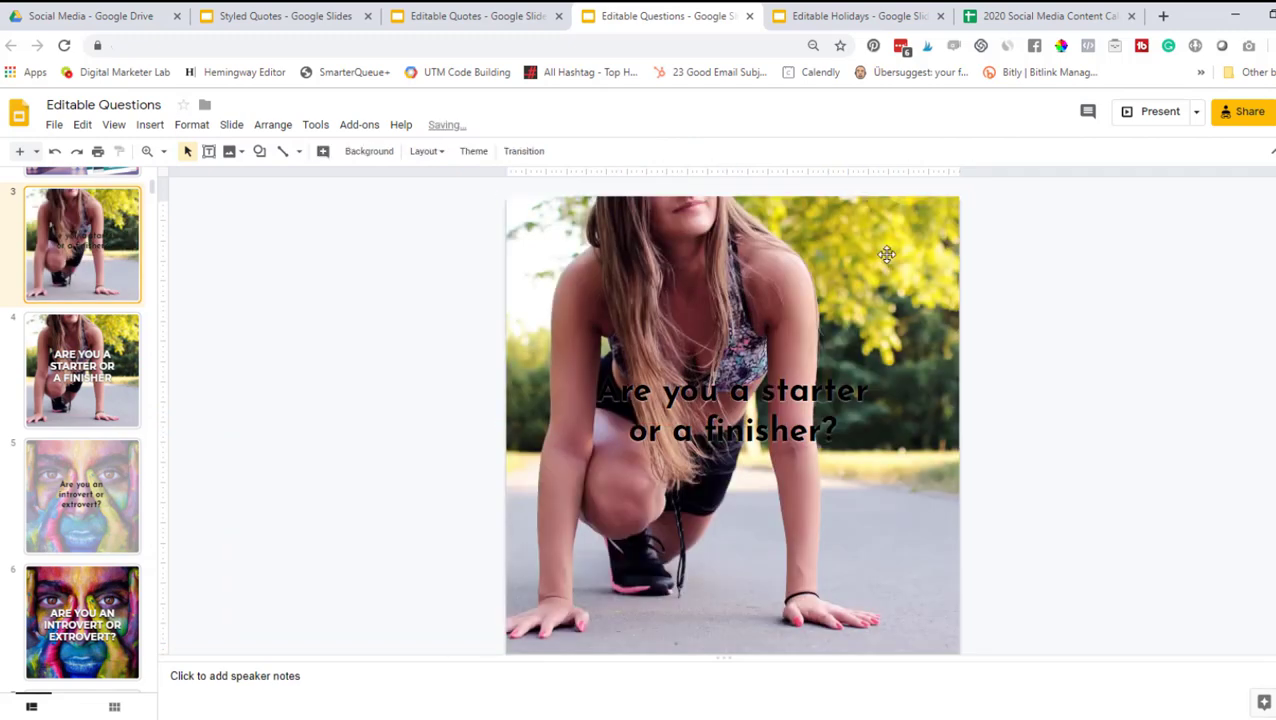
click(895, 268)
key(Delete)
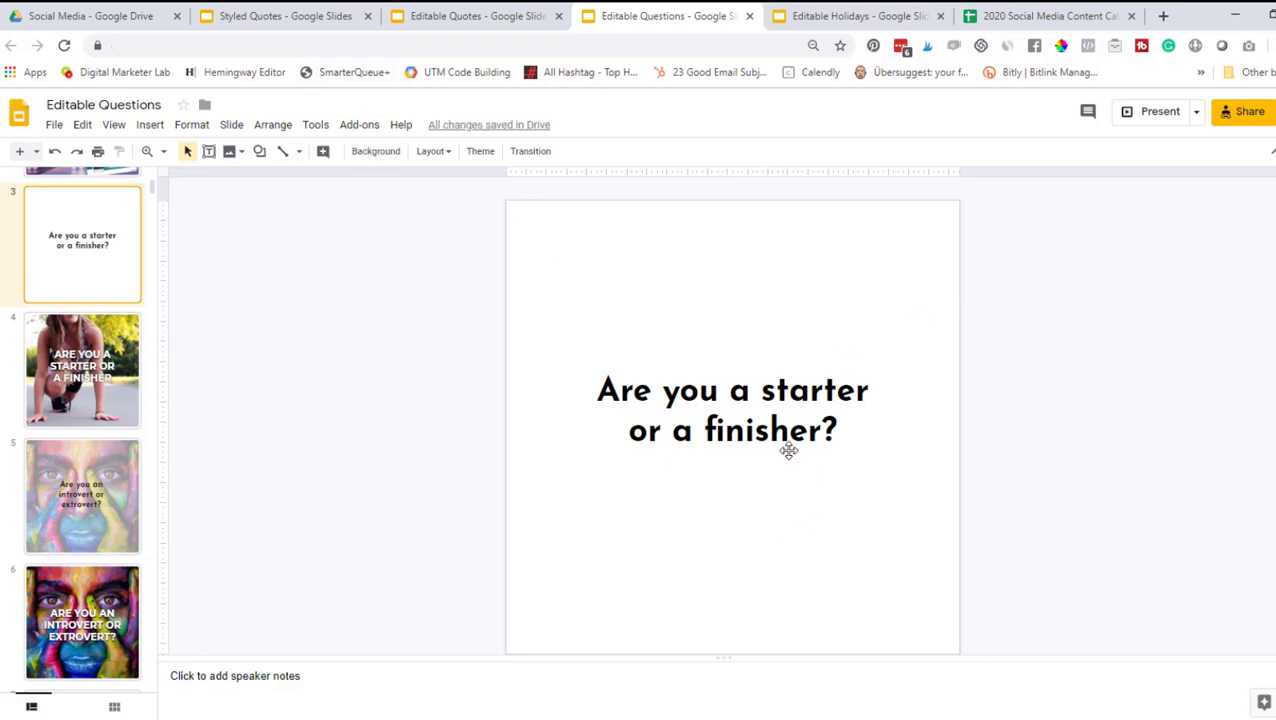
Set slide 3's background to the custom coral red brand color
click(372, 152)
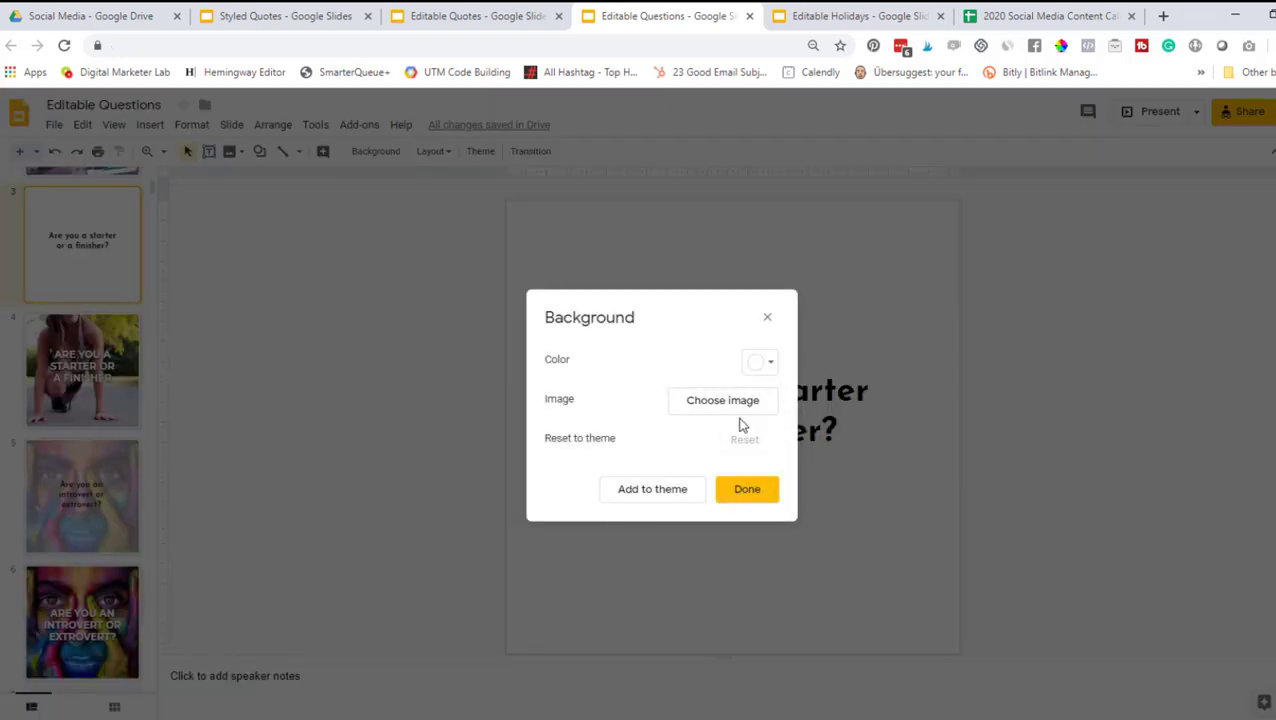
click(762, 362)
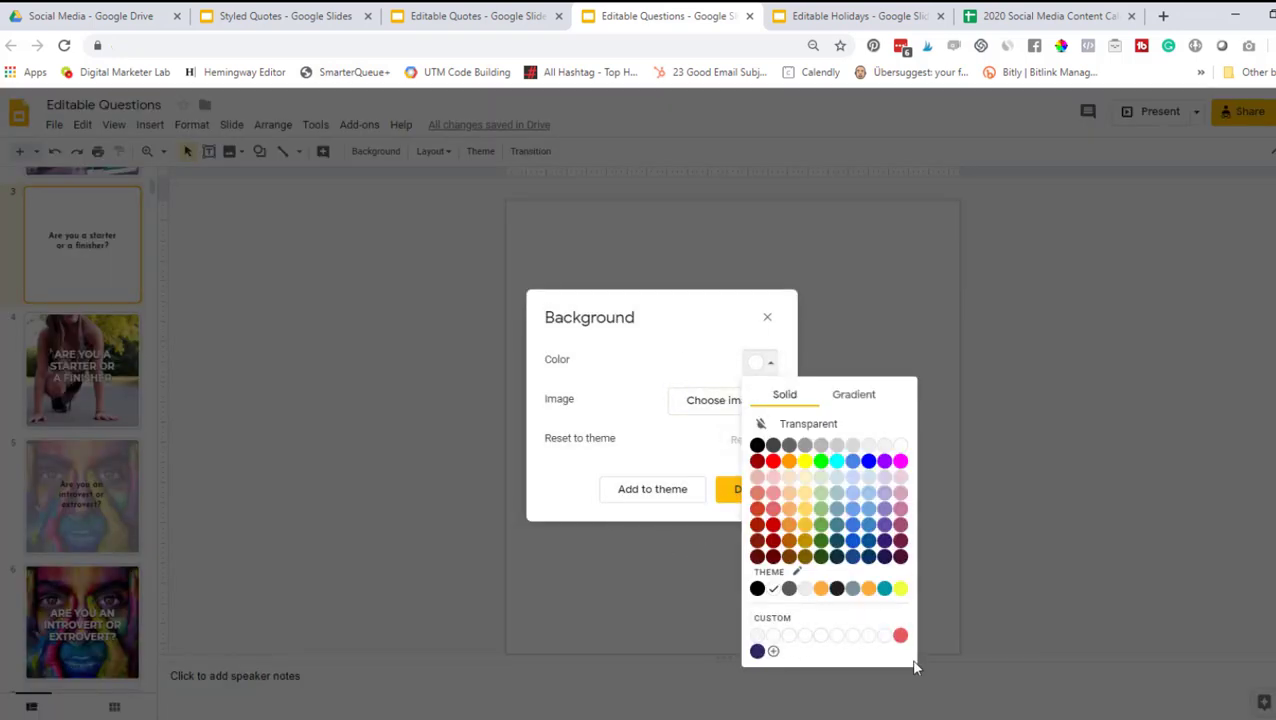
click(901, 637)
click(745, 489)
Try adjusting the drop shadow distance on slide 3's question text, and turn the drop shadow off
click(741, 405)
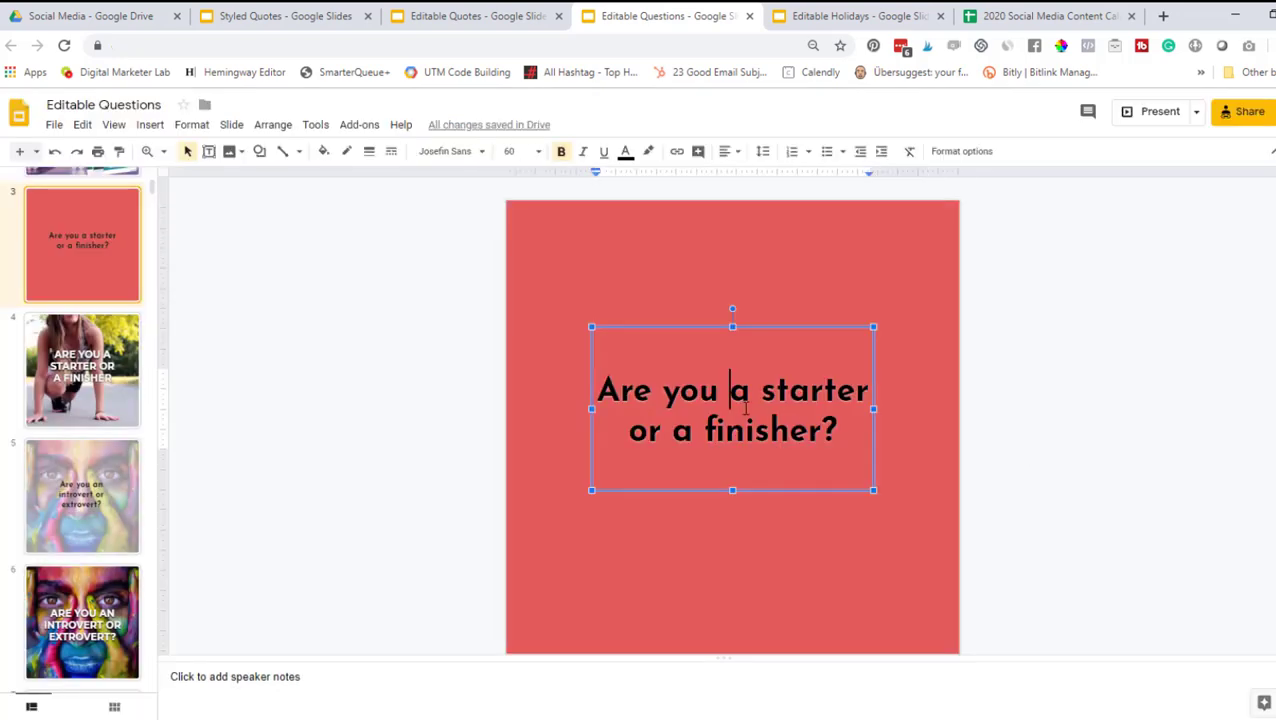
drag(841, 432, 572, 380)
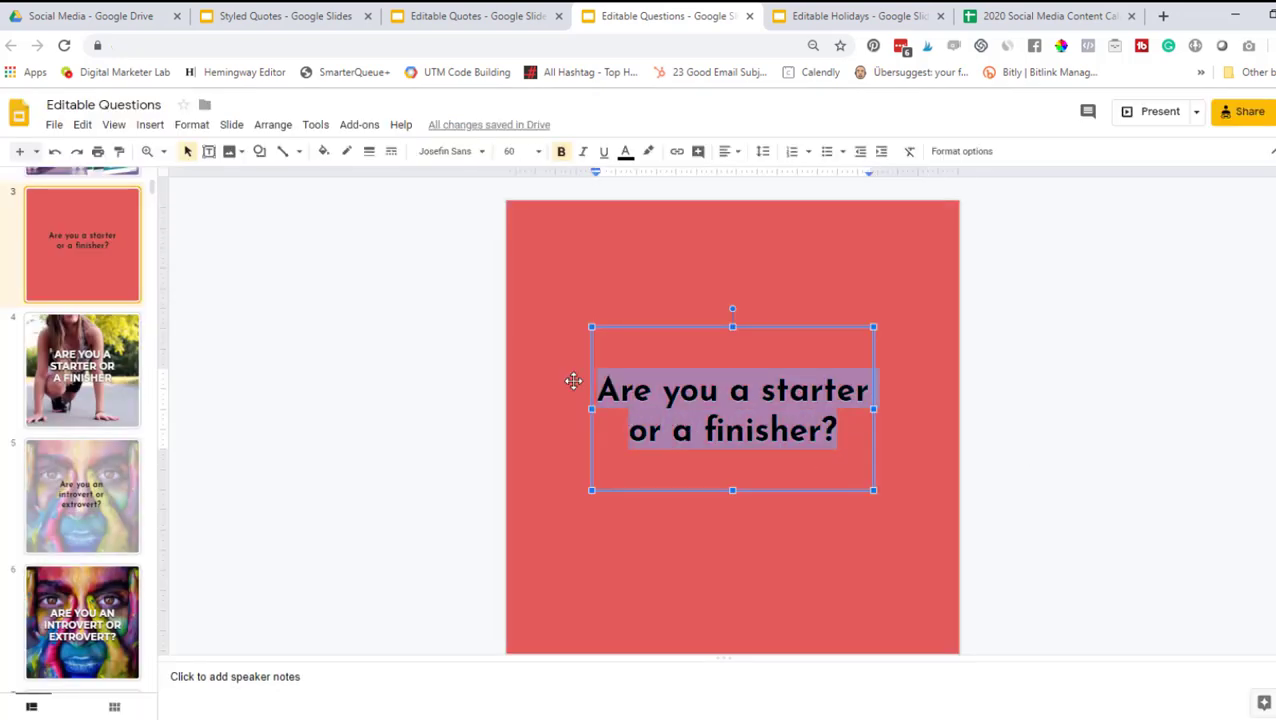
click(962, 151)
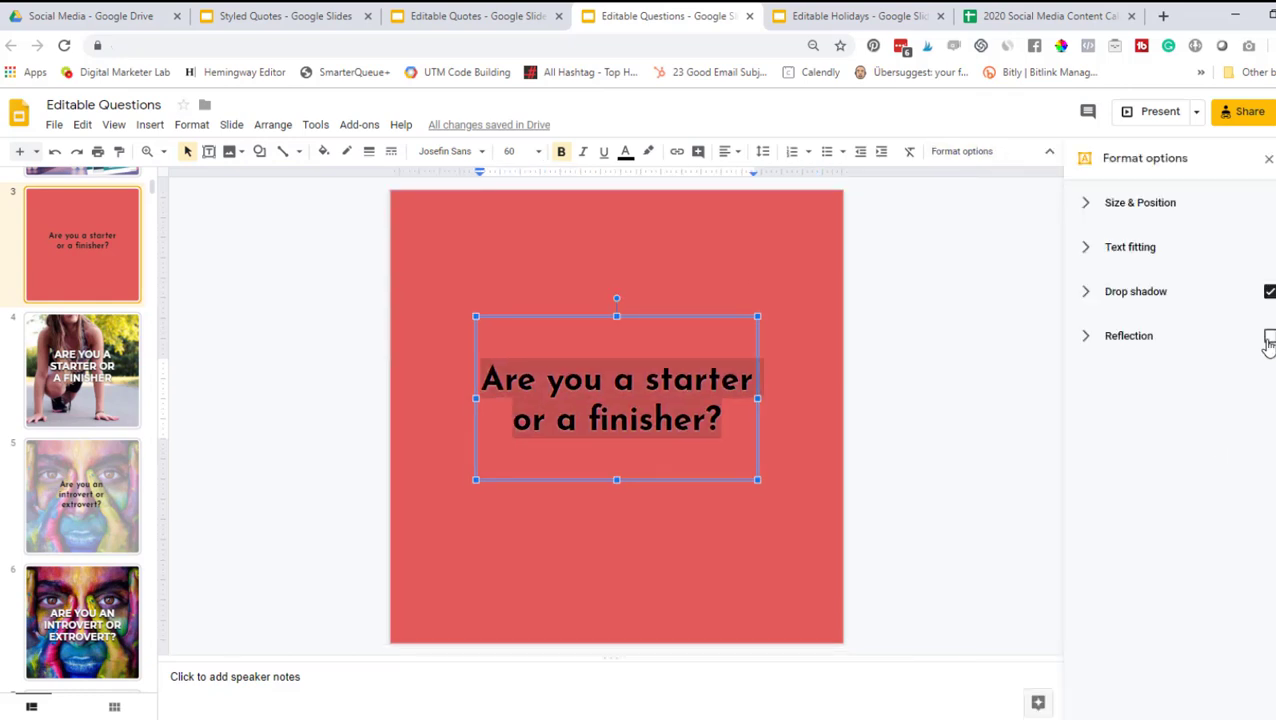
click(1180, 296)
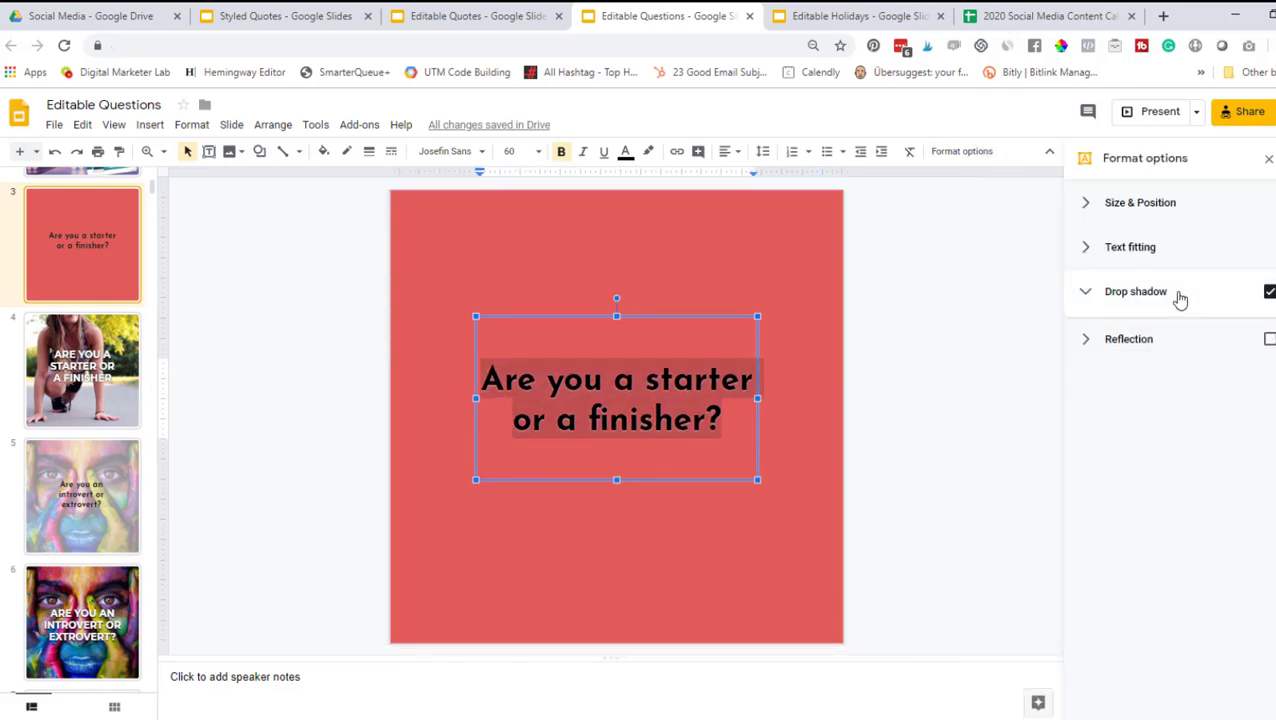
click(1269, 293)
click(1269, 293)
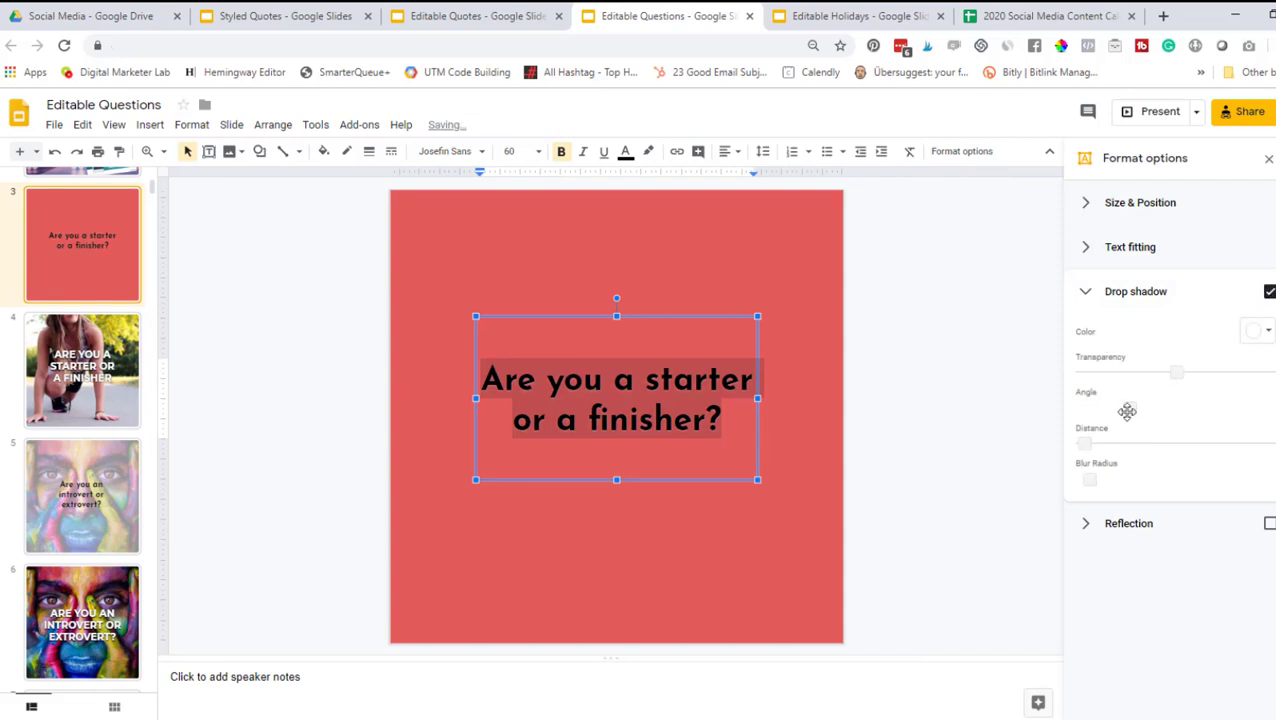
mouse_move(1090, 446)
mouse_down()
mouse_move(1125, 447)
mouse_move(1094, 447)
mouse_up()
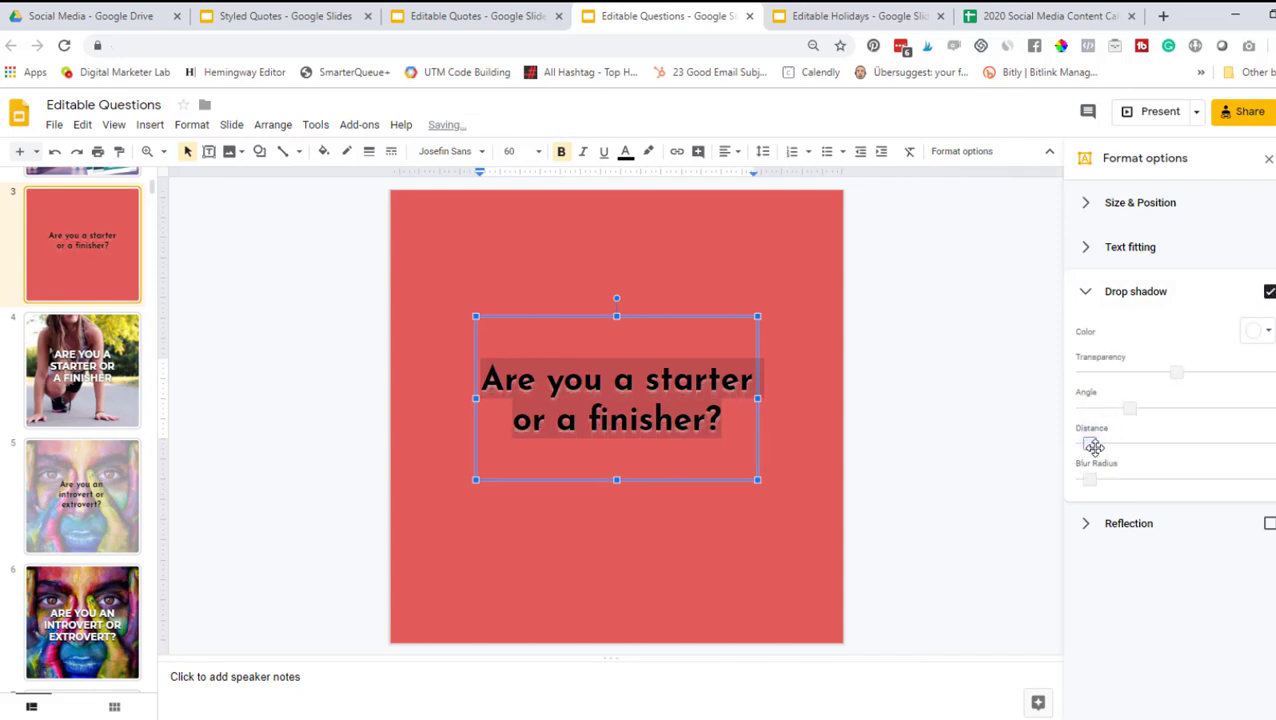
click(1269, 292)
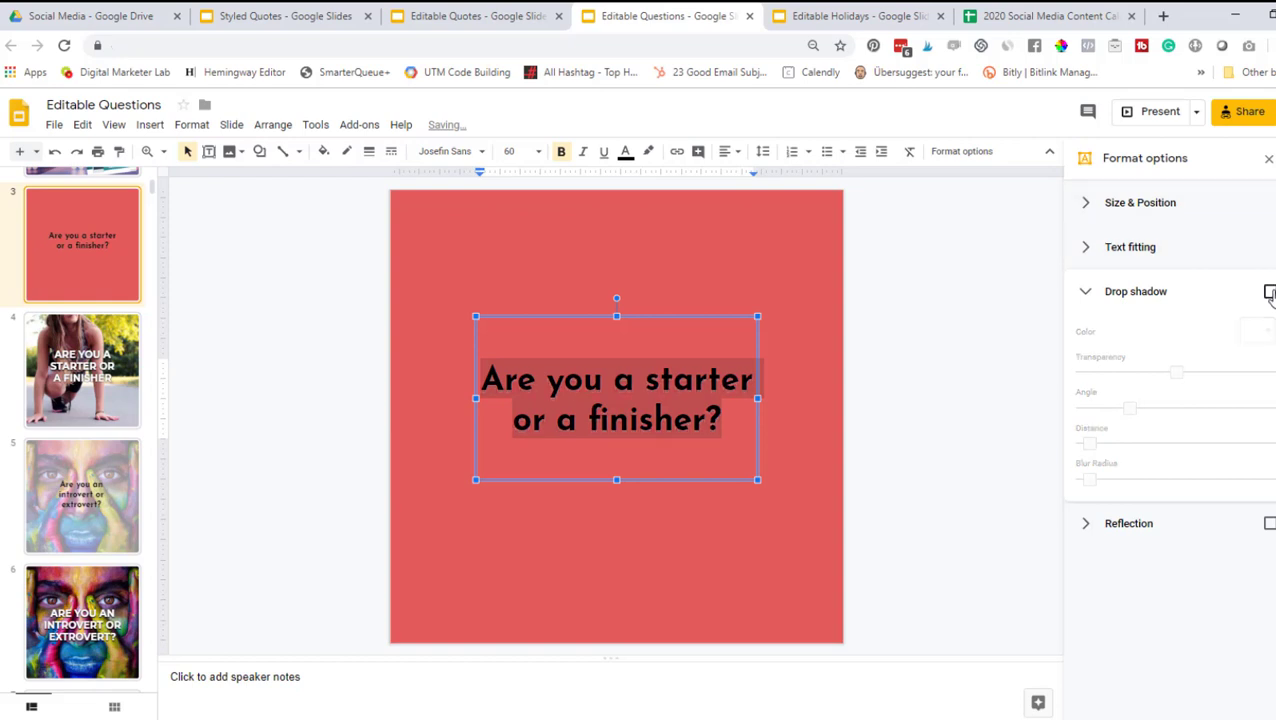
click(1269, 162)
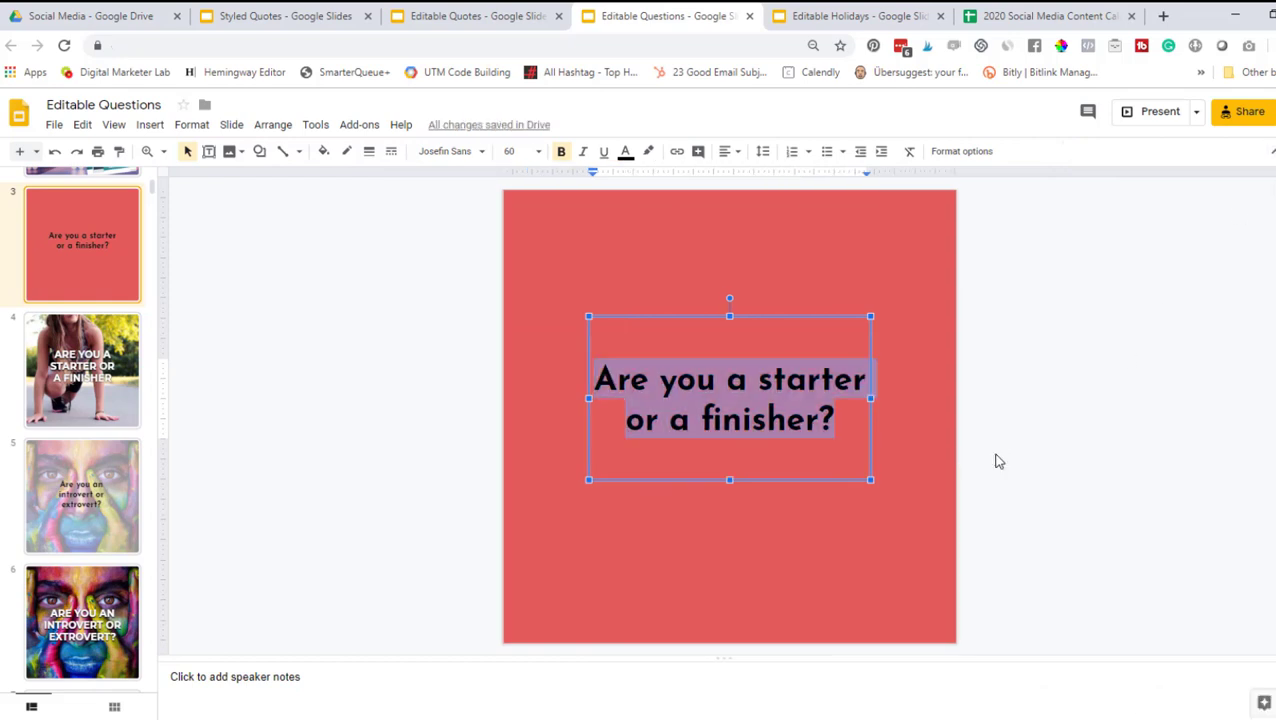
Set all of slide 3's question text to the Georgia font at size 72
click(716, 355)
drag(858, 421, 843, 421)
key(ctrl+a)
click(463, 152)
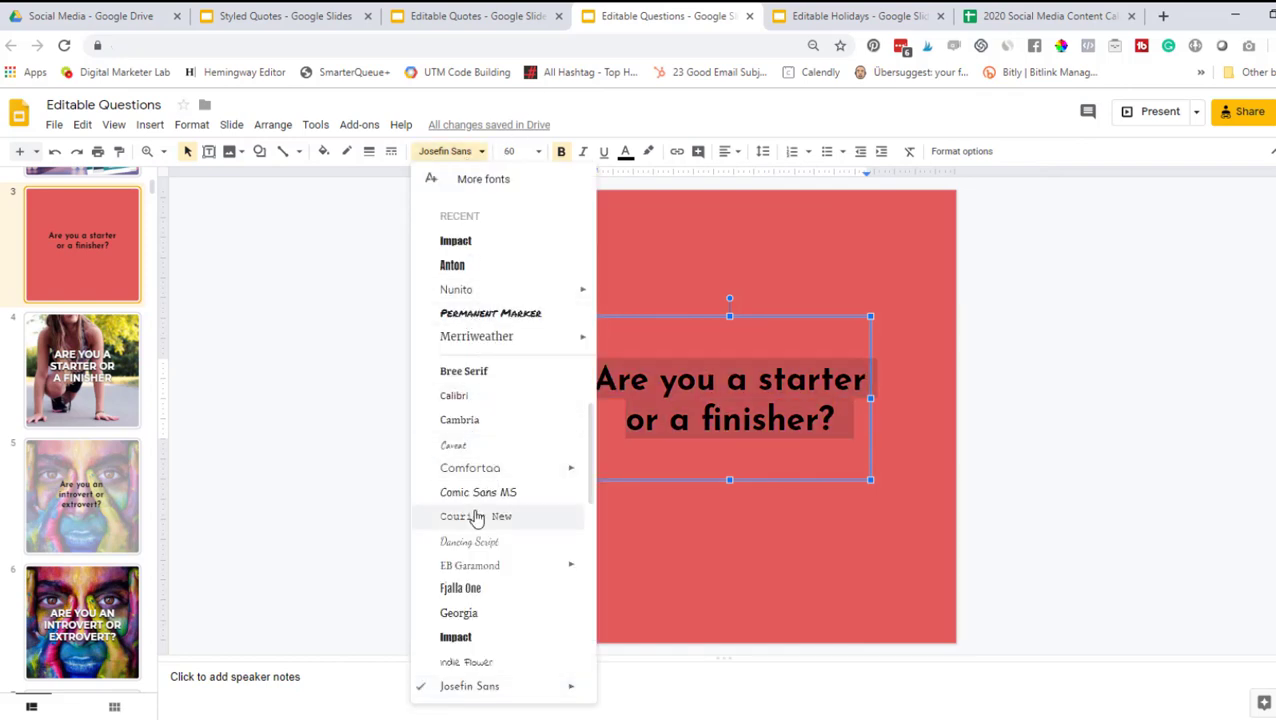
click(468, 613)
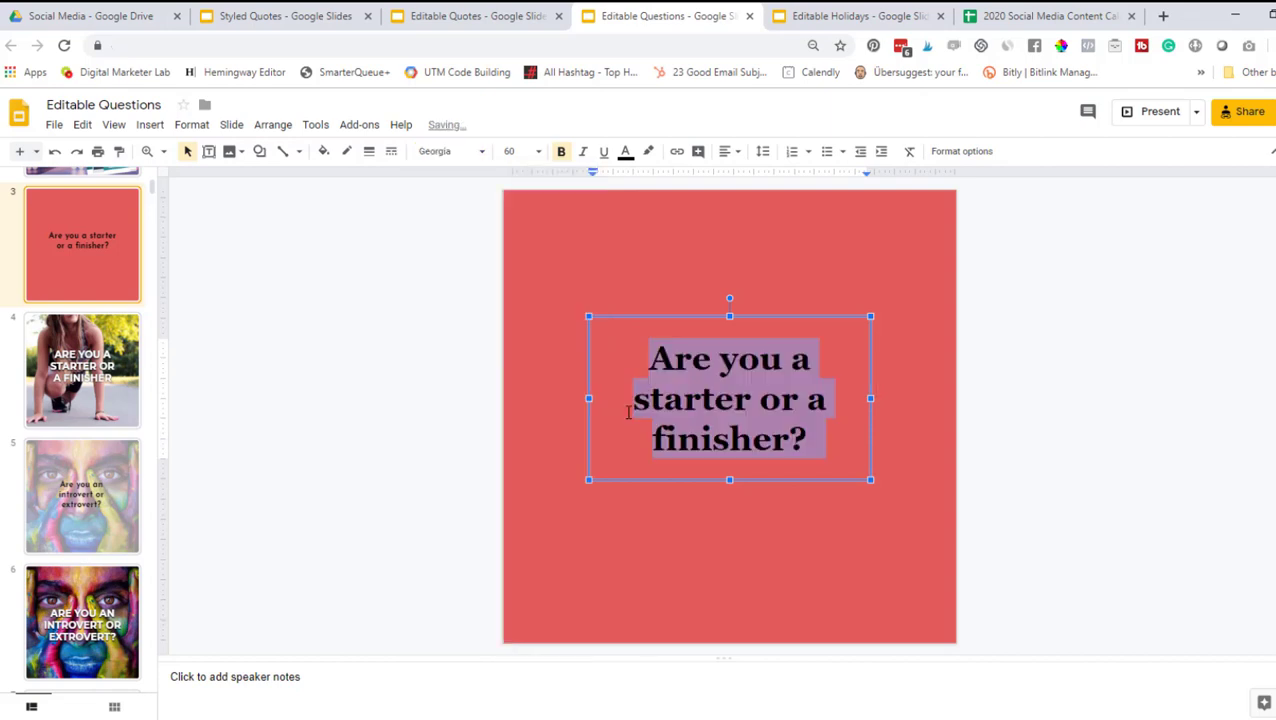
click(531, 152)
click(513, 518)
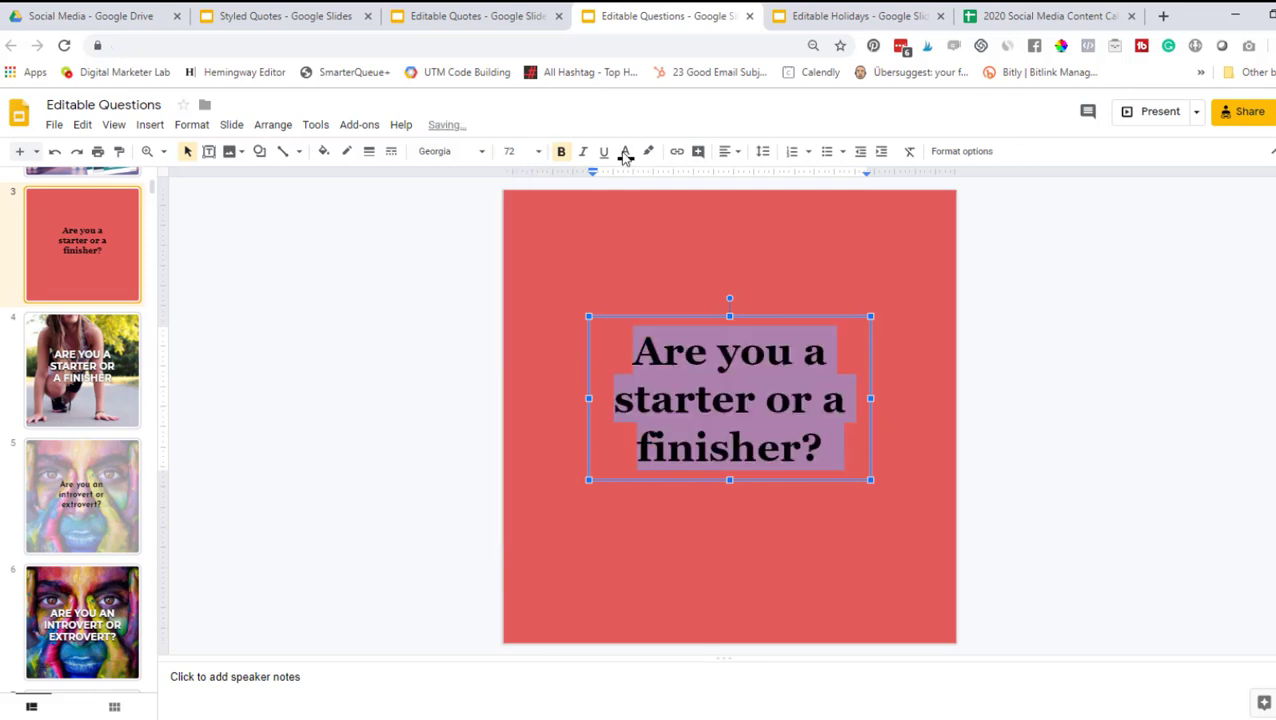
Remove bold from slide 3's question text, make it italic, and color it dark purple
click(561, 152)
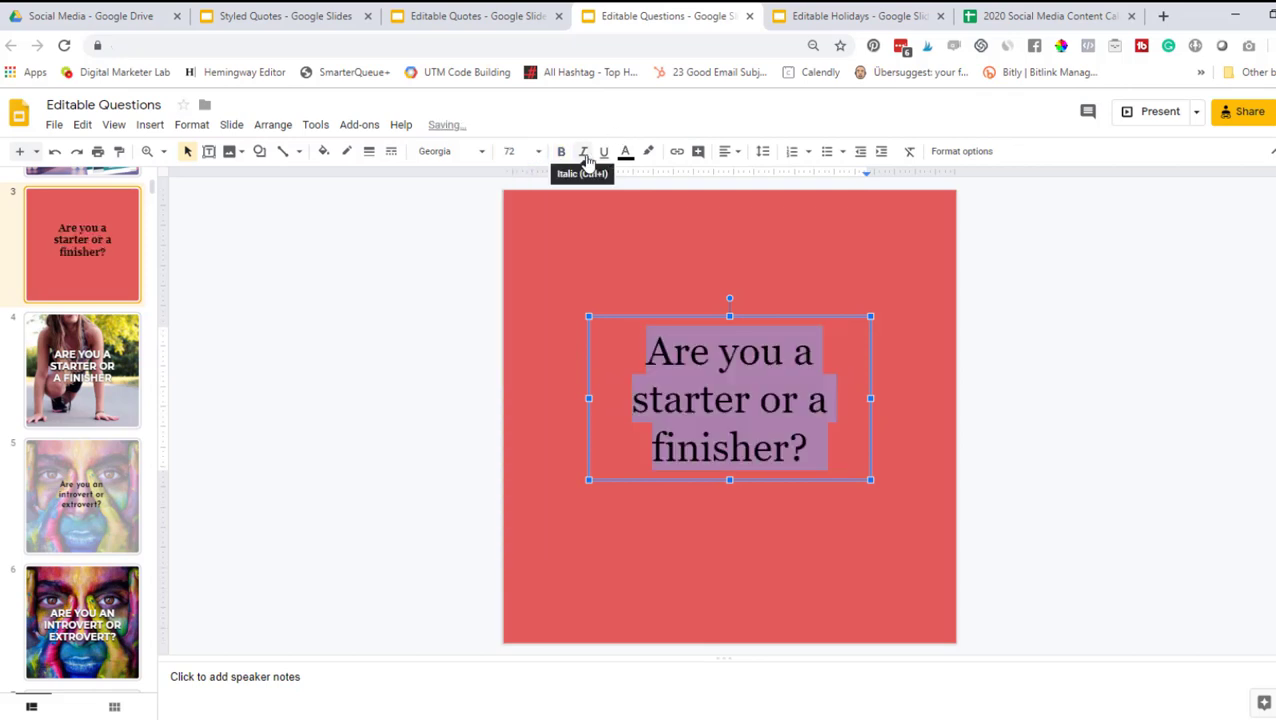
click(583, 152)
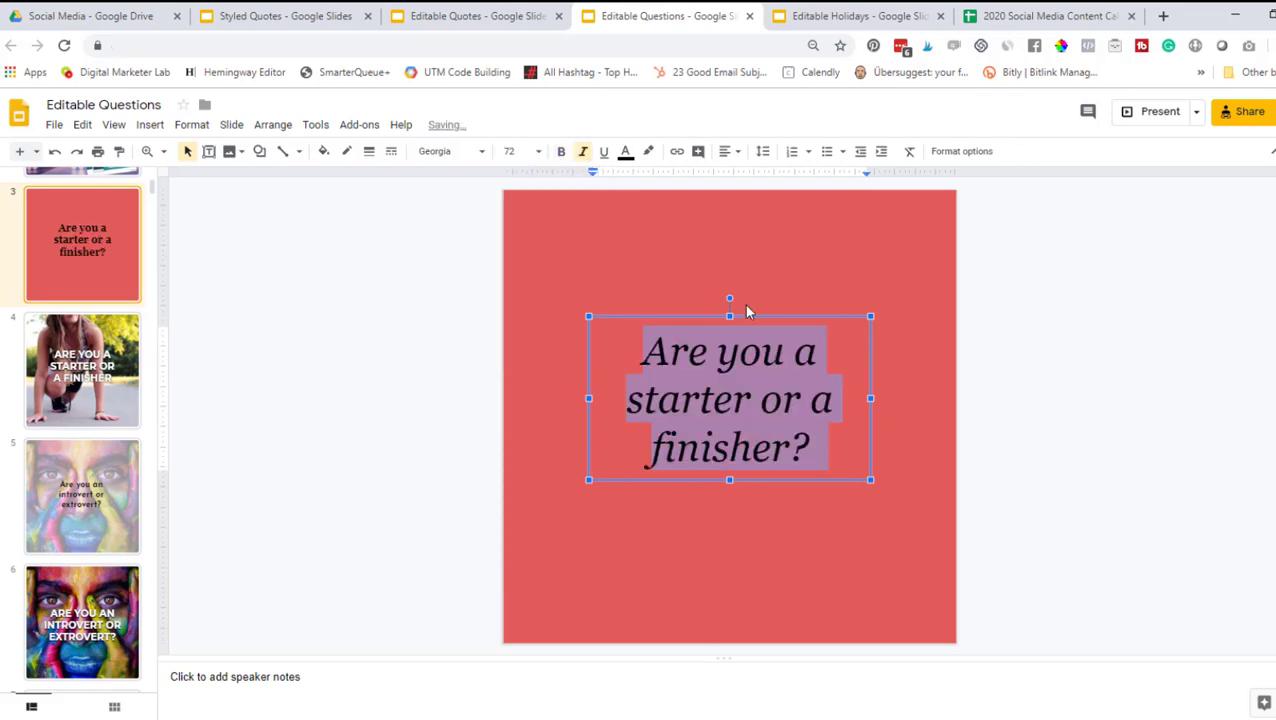
click(625, 151)
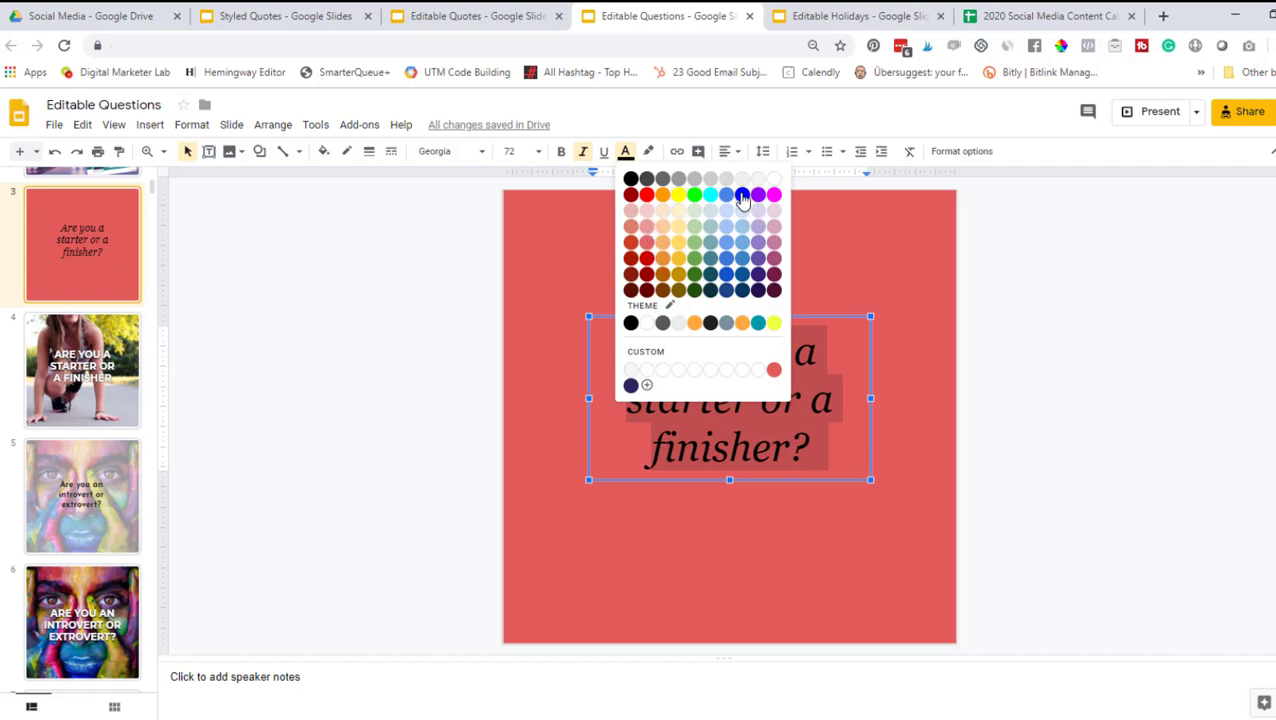
click(758, 290)
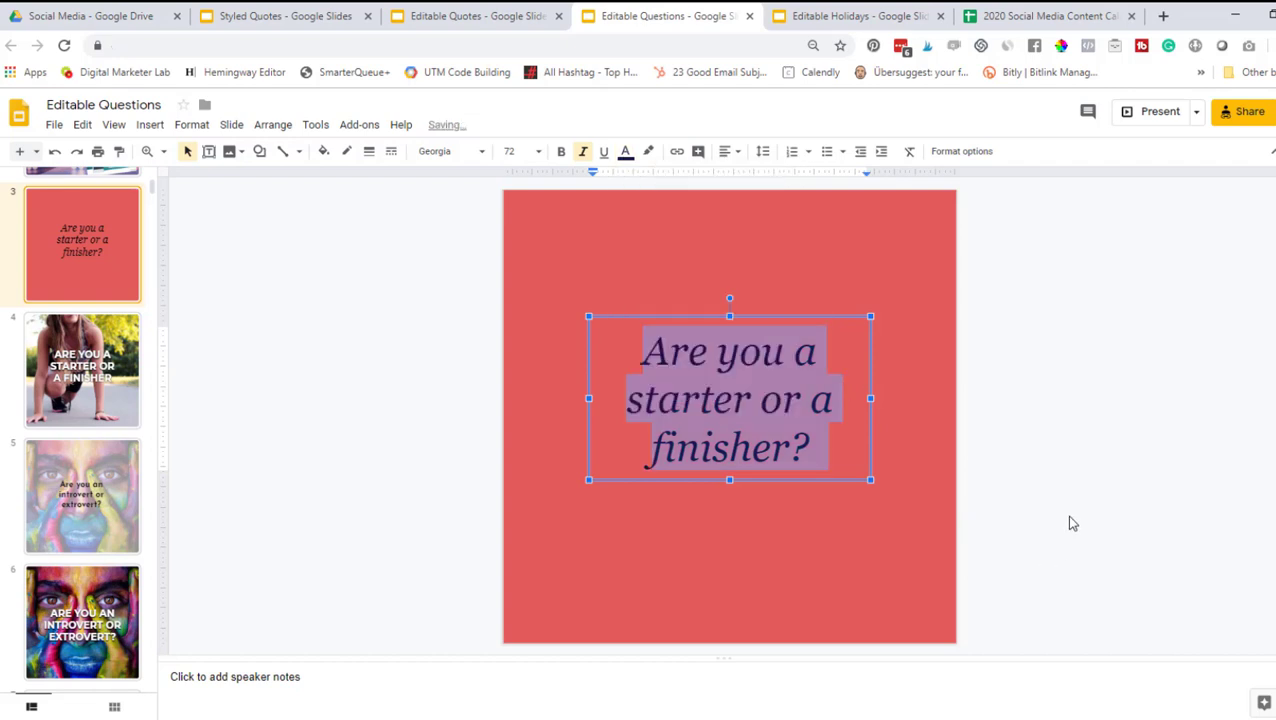
click(1070, 520)
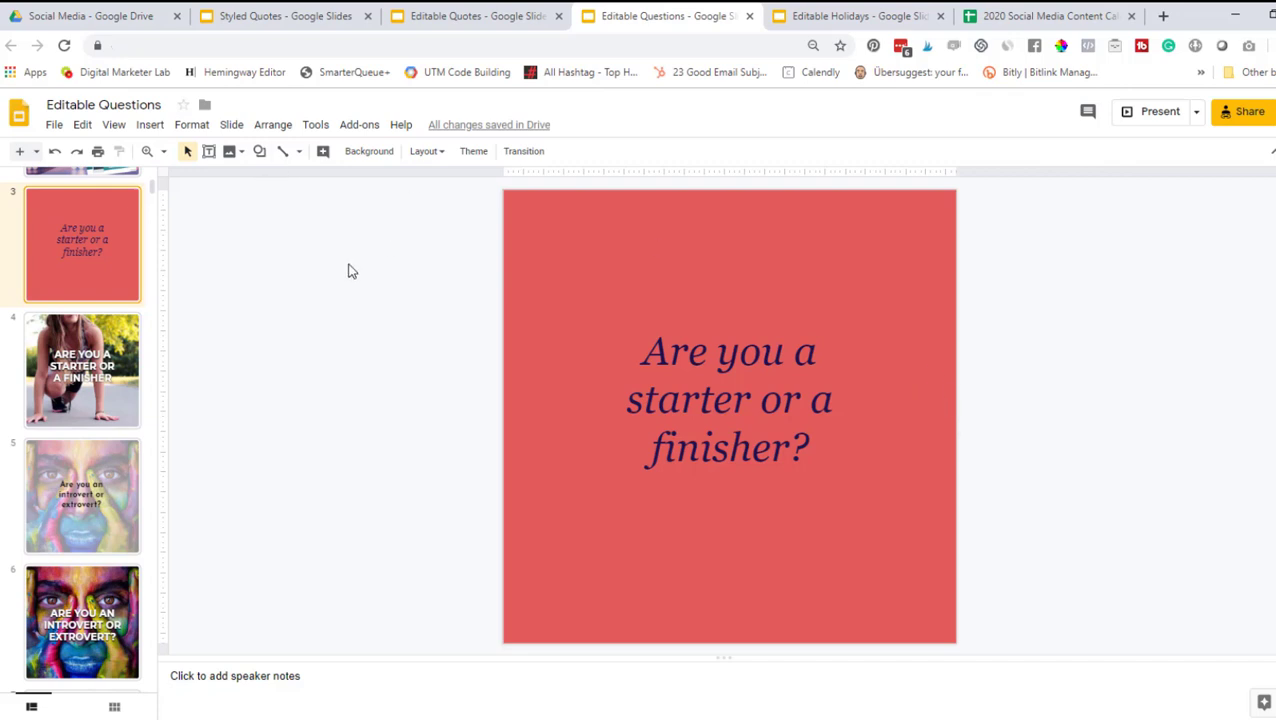
Add a text box with the brand's website address near the bottom edge of slide 3, centered at font size 24
click(208, 152)
drag(653, 611, 835, 631)
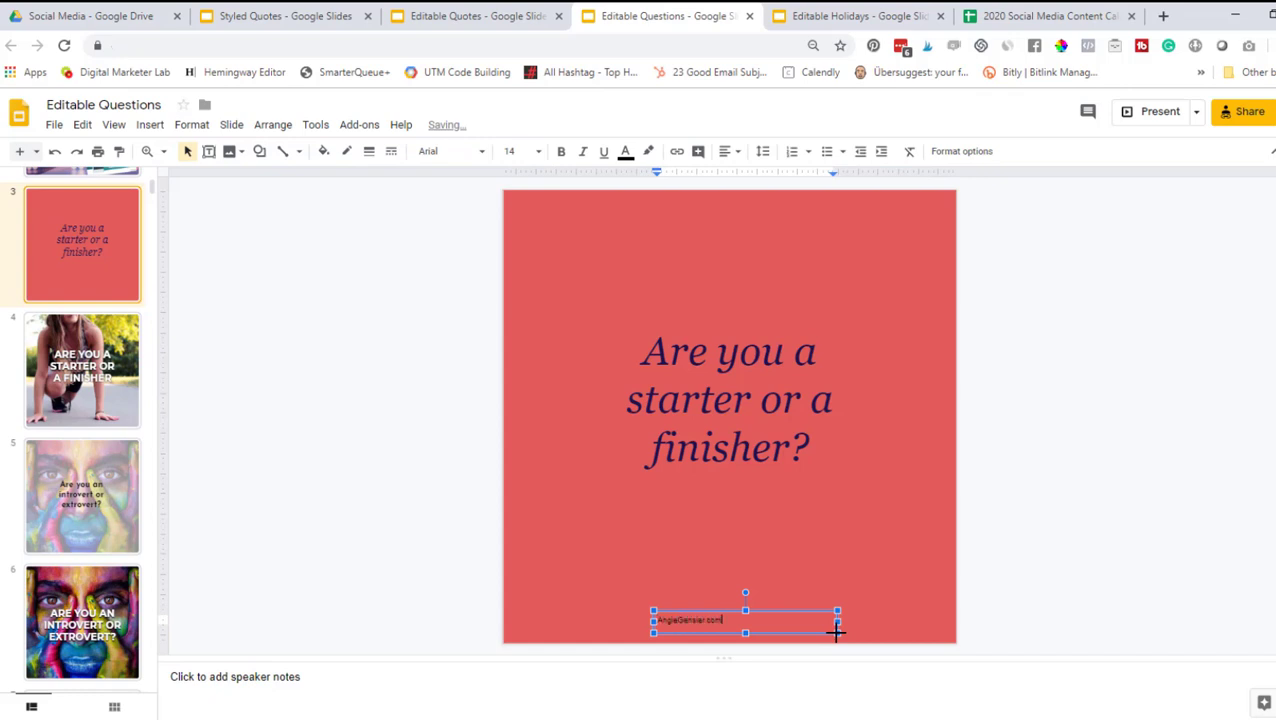
key(ctrl+a)
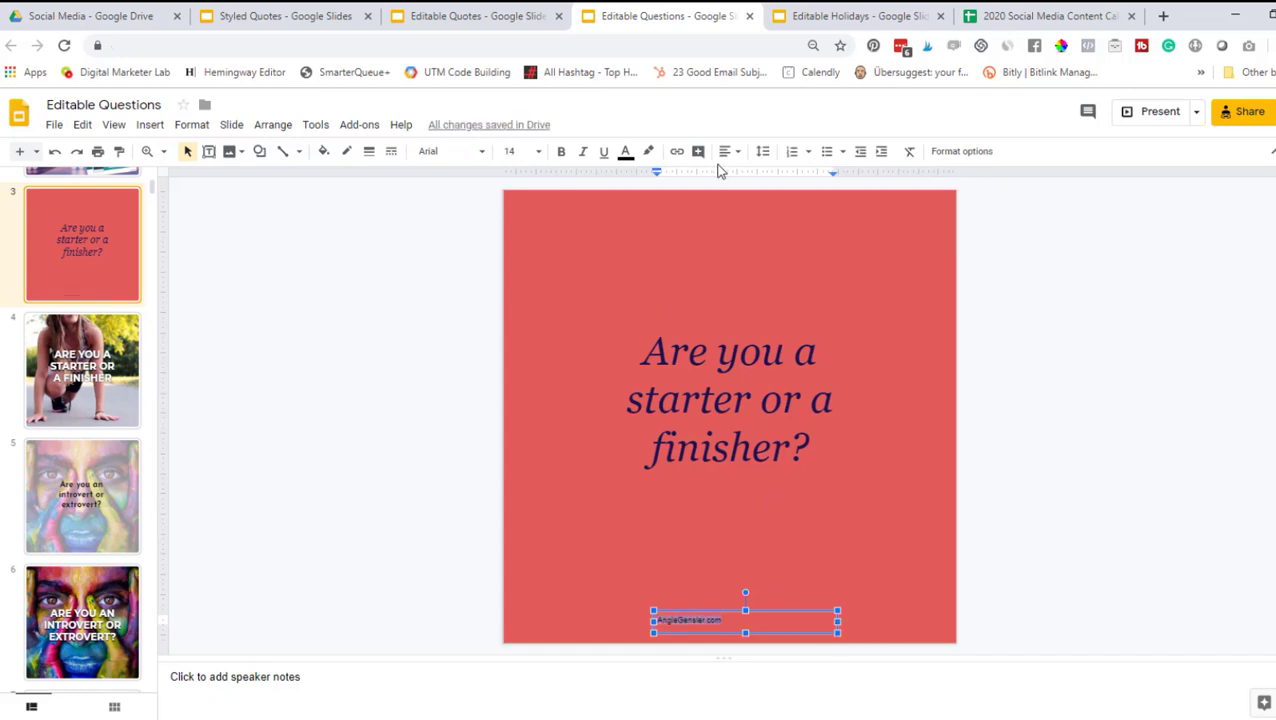
click(716, 157)
click(752, 190)
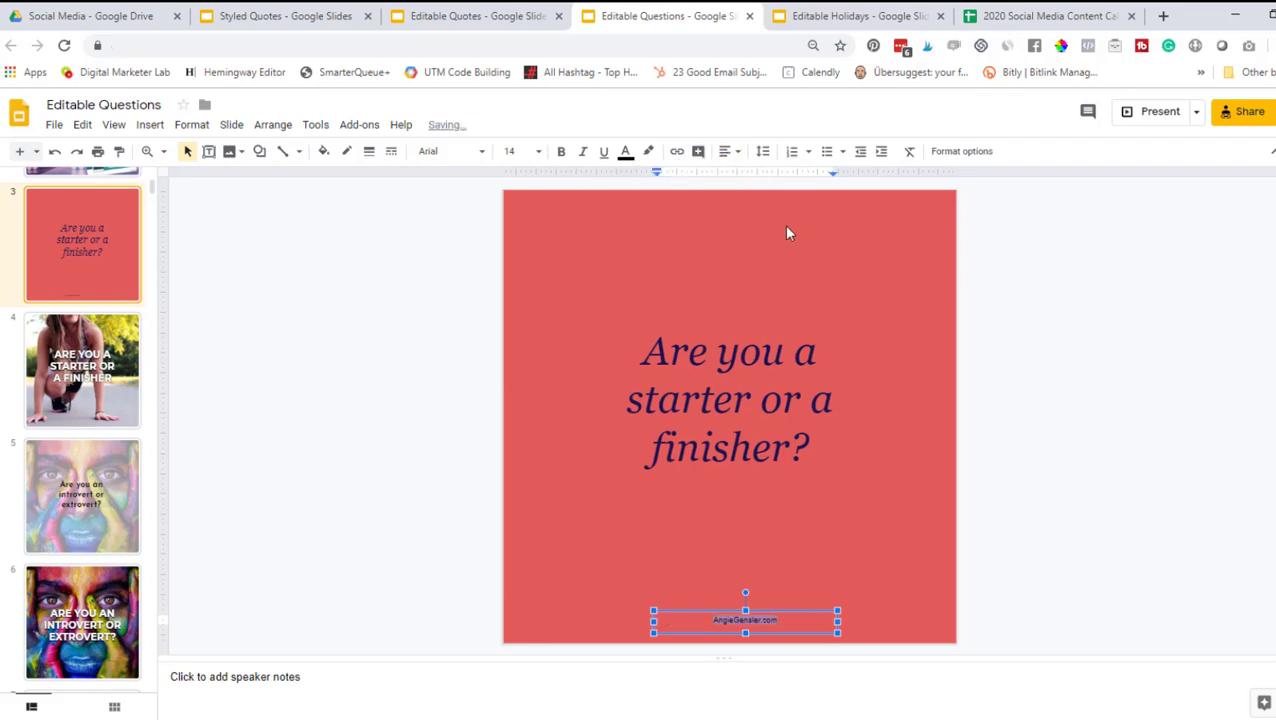
click(538, 152)
click(511, 405)
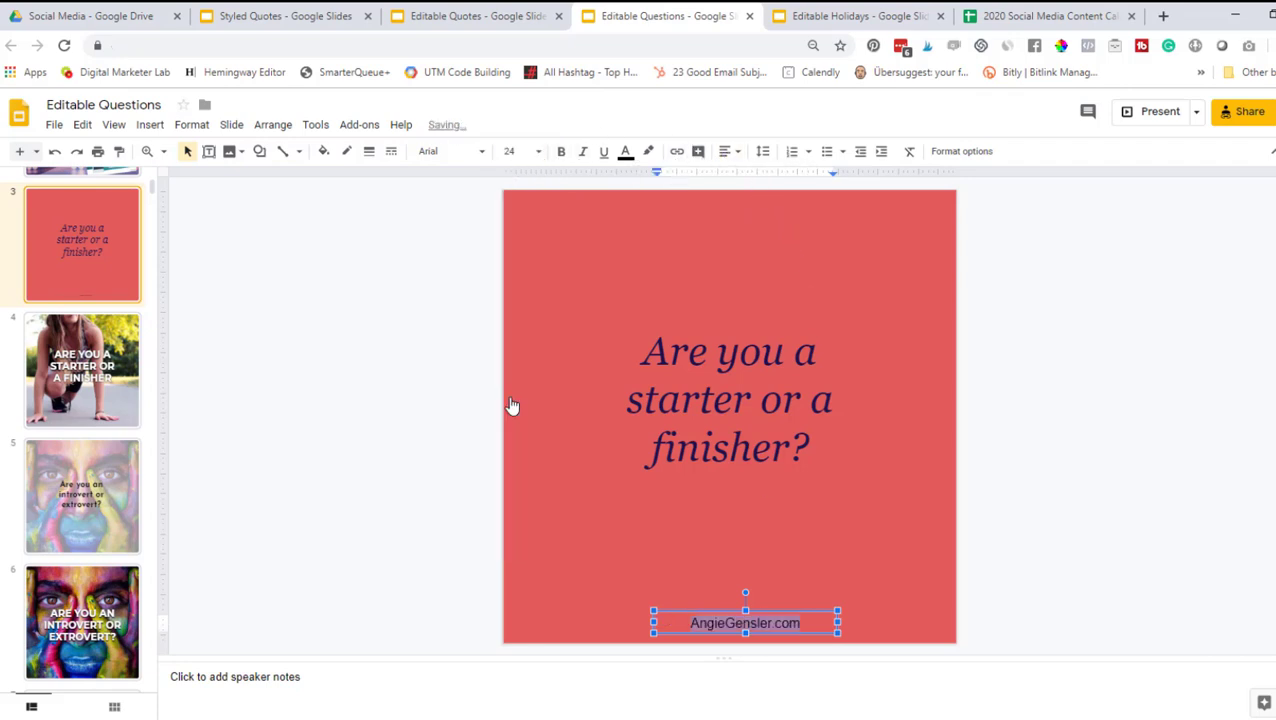
click(353, 177)
Delete the photo from slide 4 and change the capitalization of its question text to Title Case
click(64, 376)
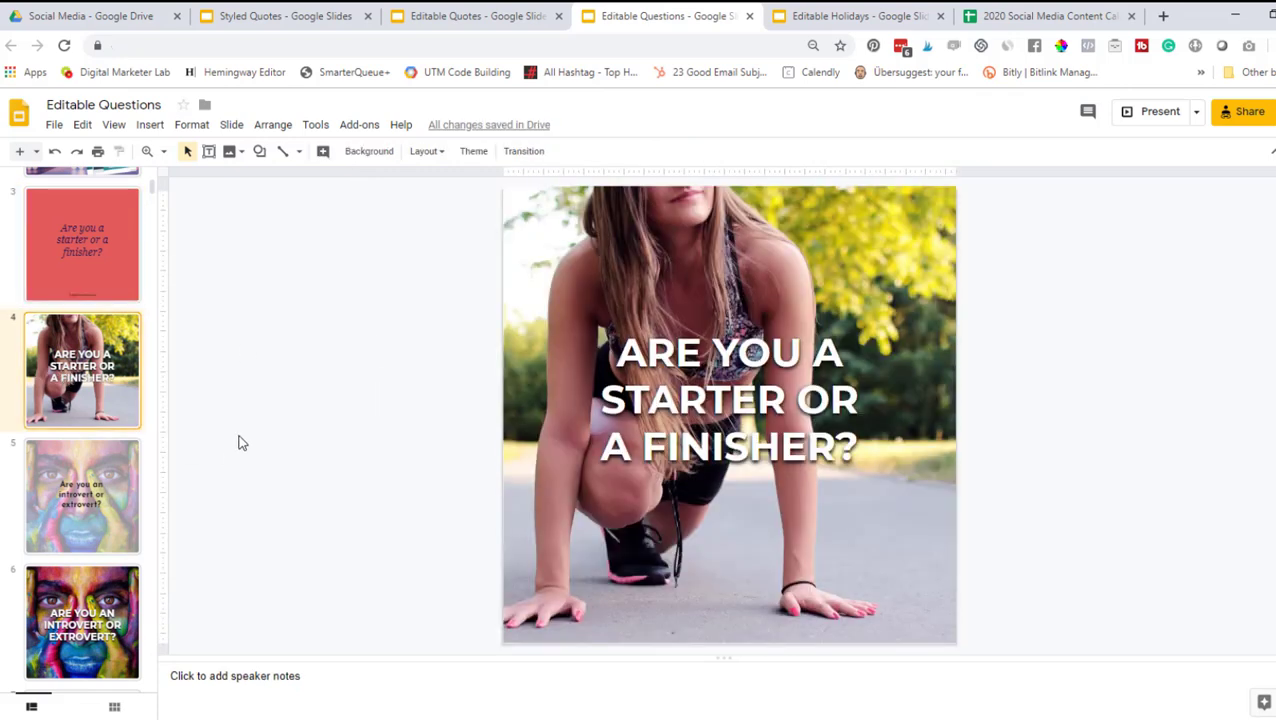
click(926, 573)
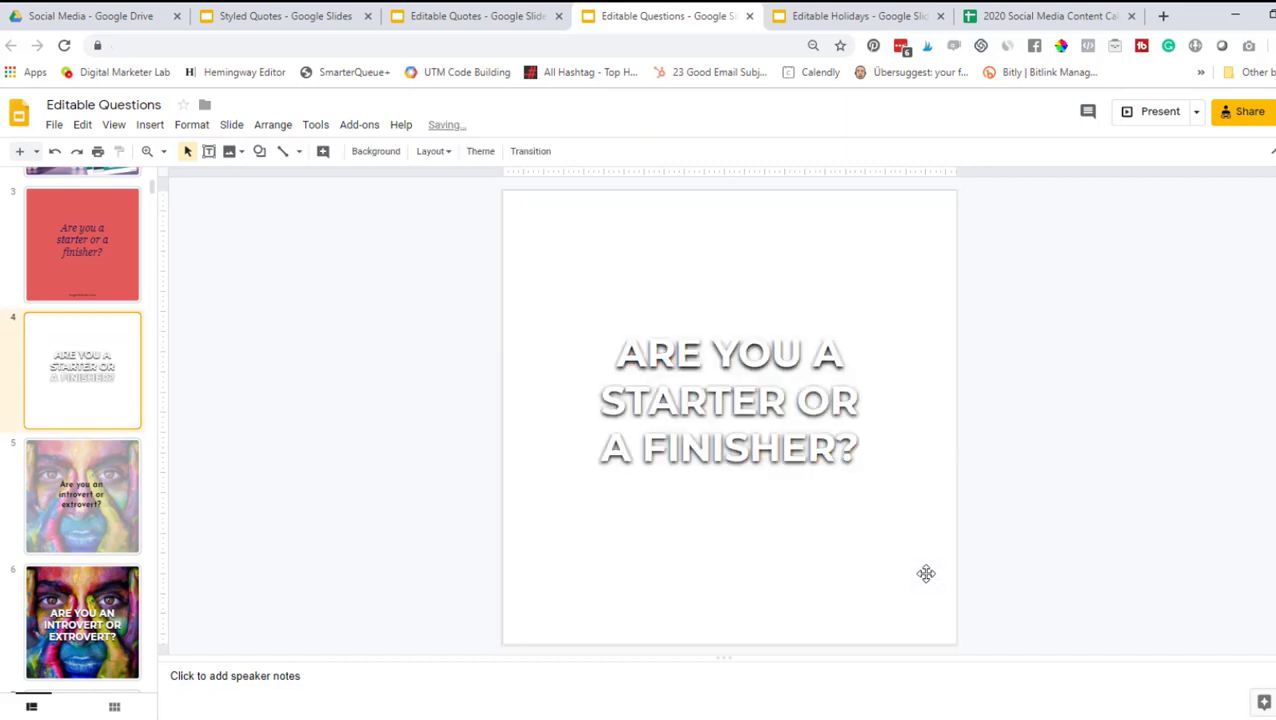
click(787, 450)
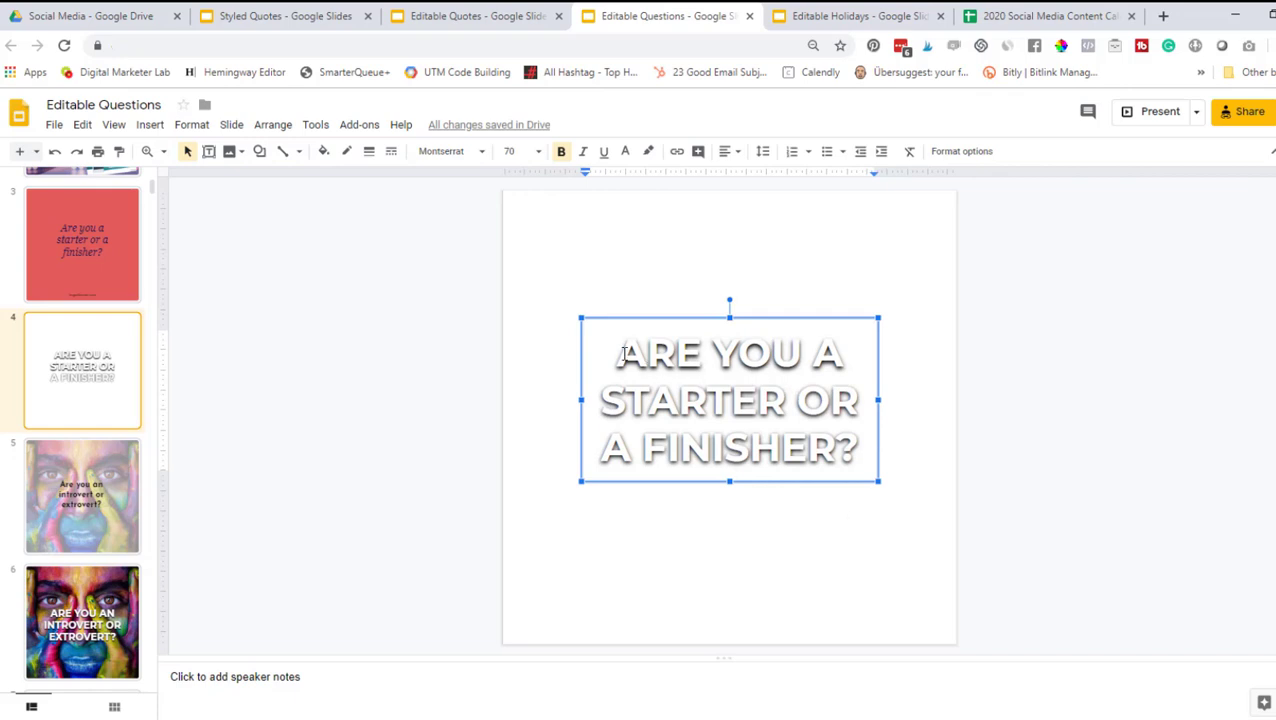
key(ctrl+a)
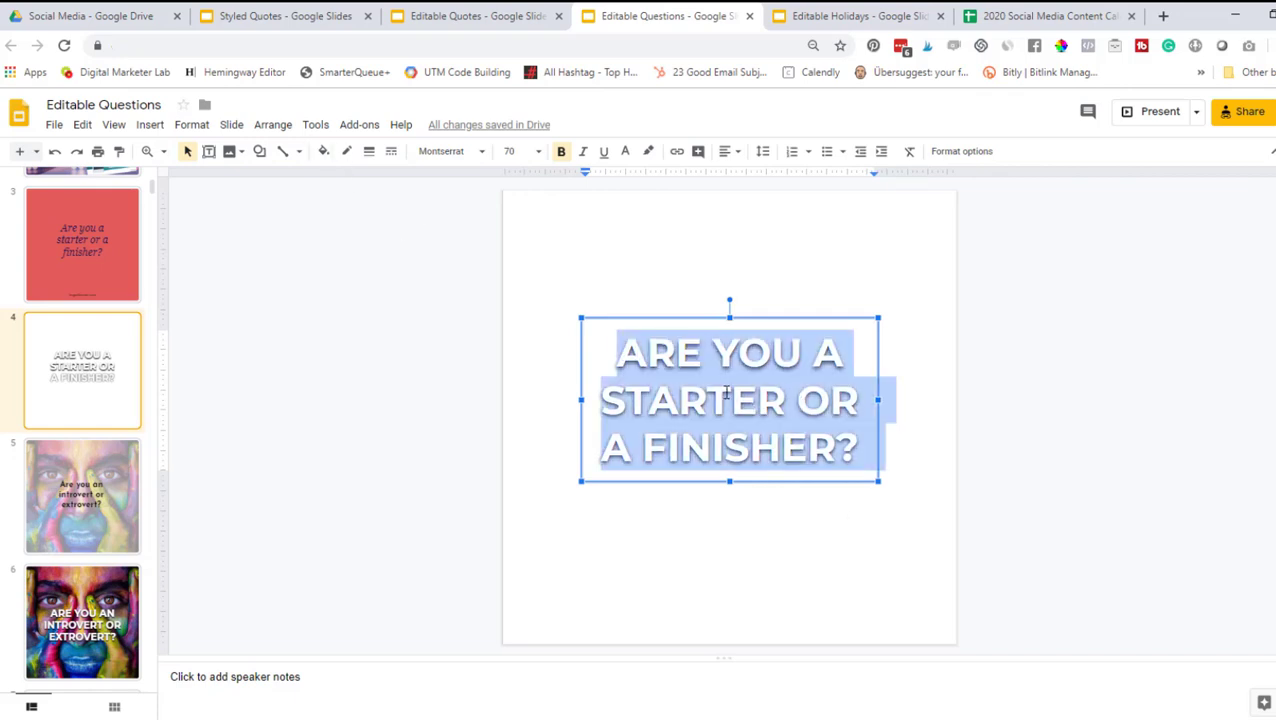
click(191, 124)
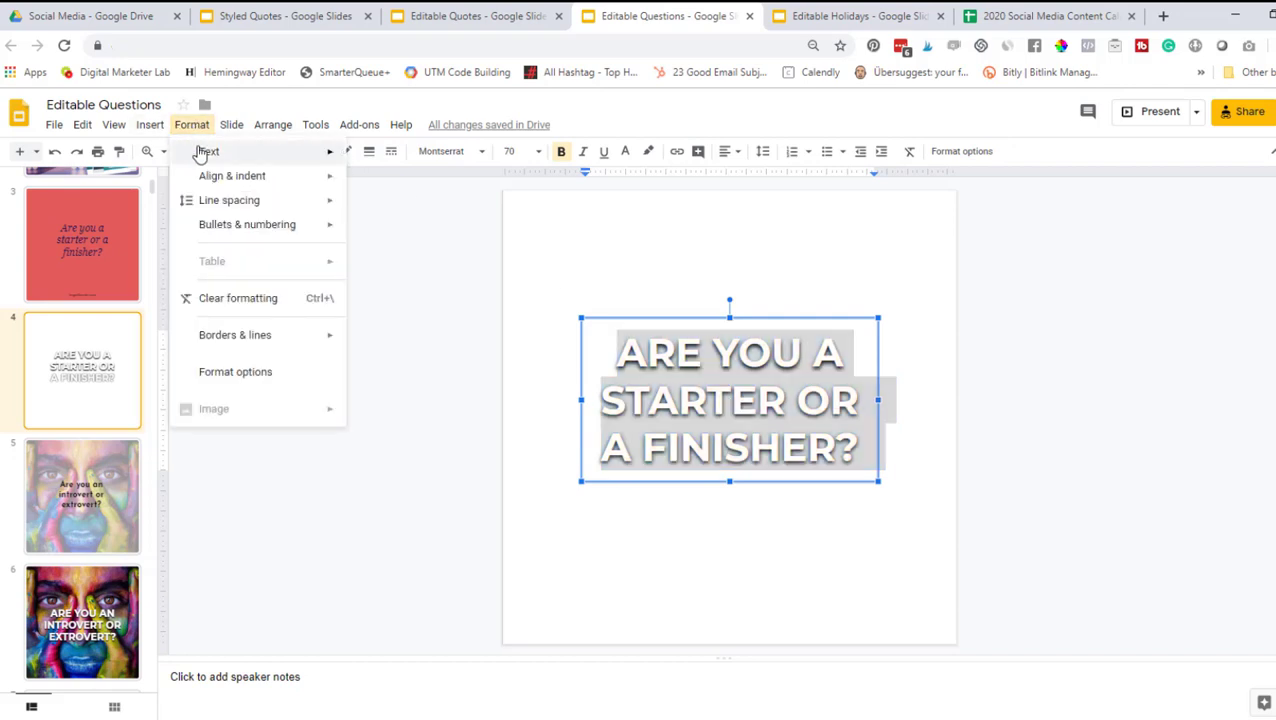
mouse_move(330, 156)
mouse_move(455, 390)
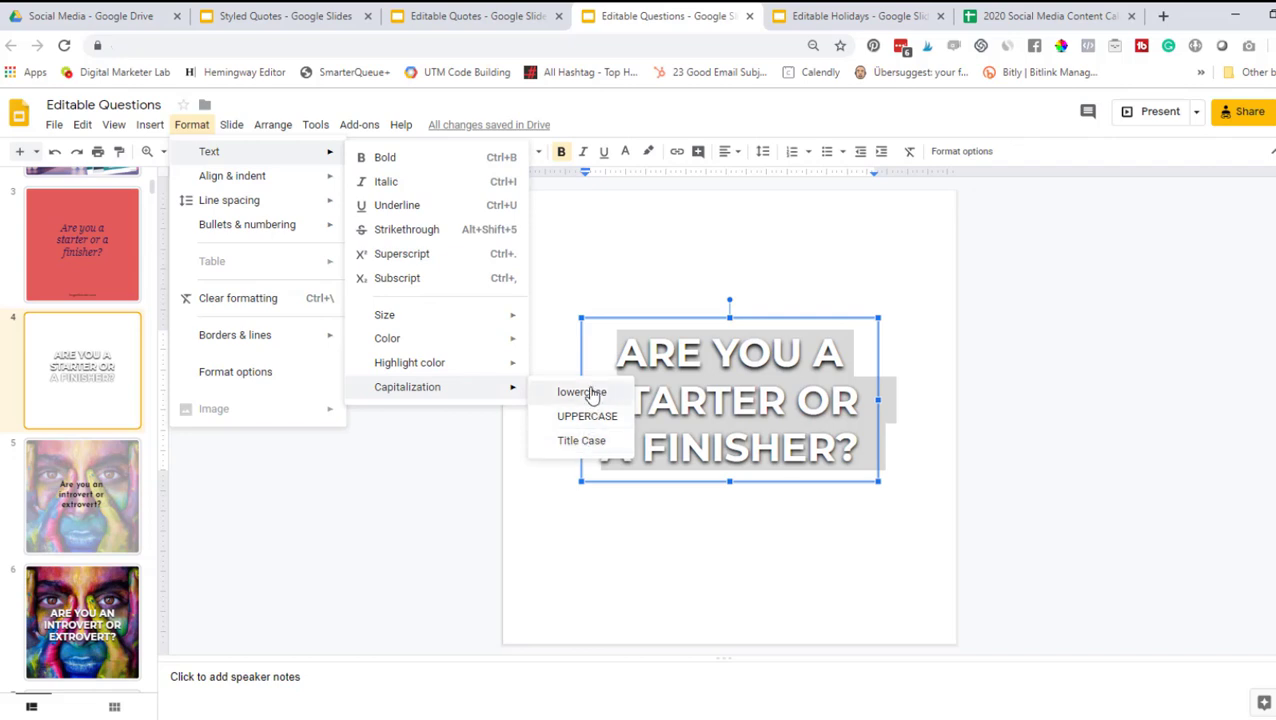
click(590, 441)
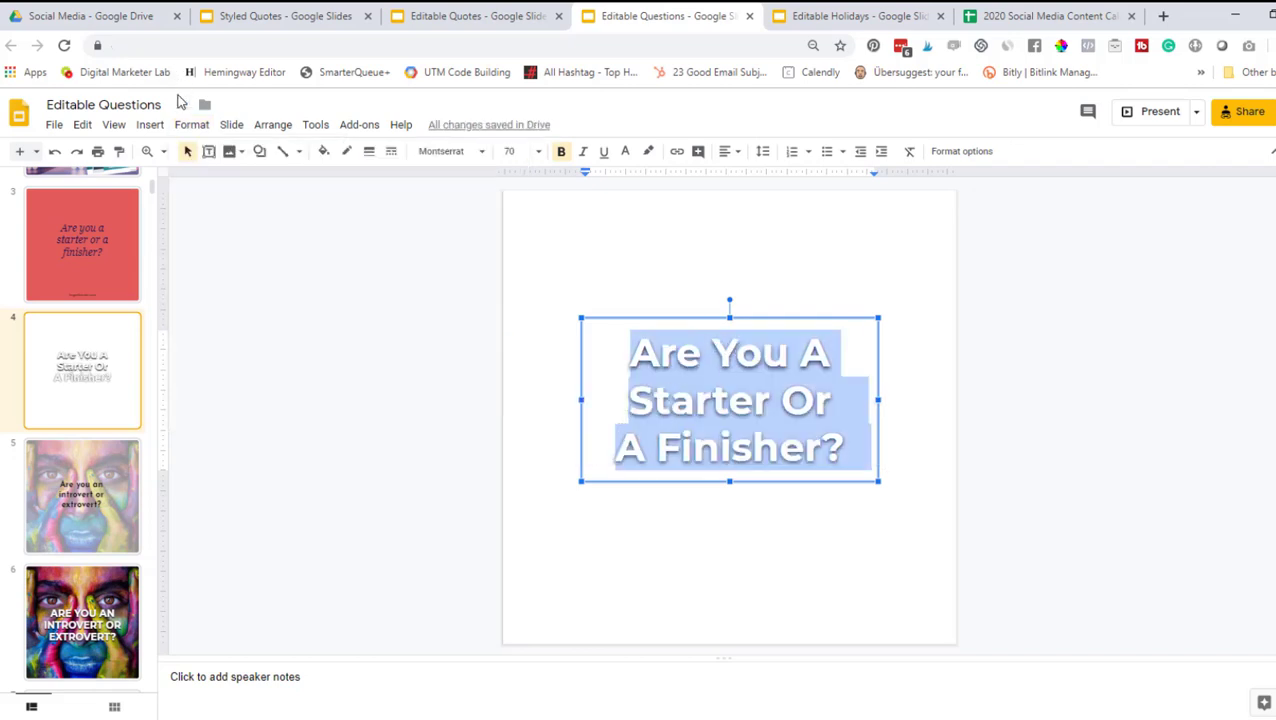
Change slide 4's question text to lowercase and capitalize only its first letter, "A"
click(191, 124)
mouse_move(209, 151)
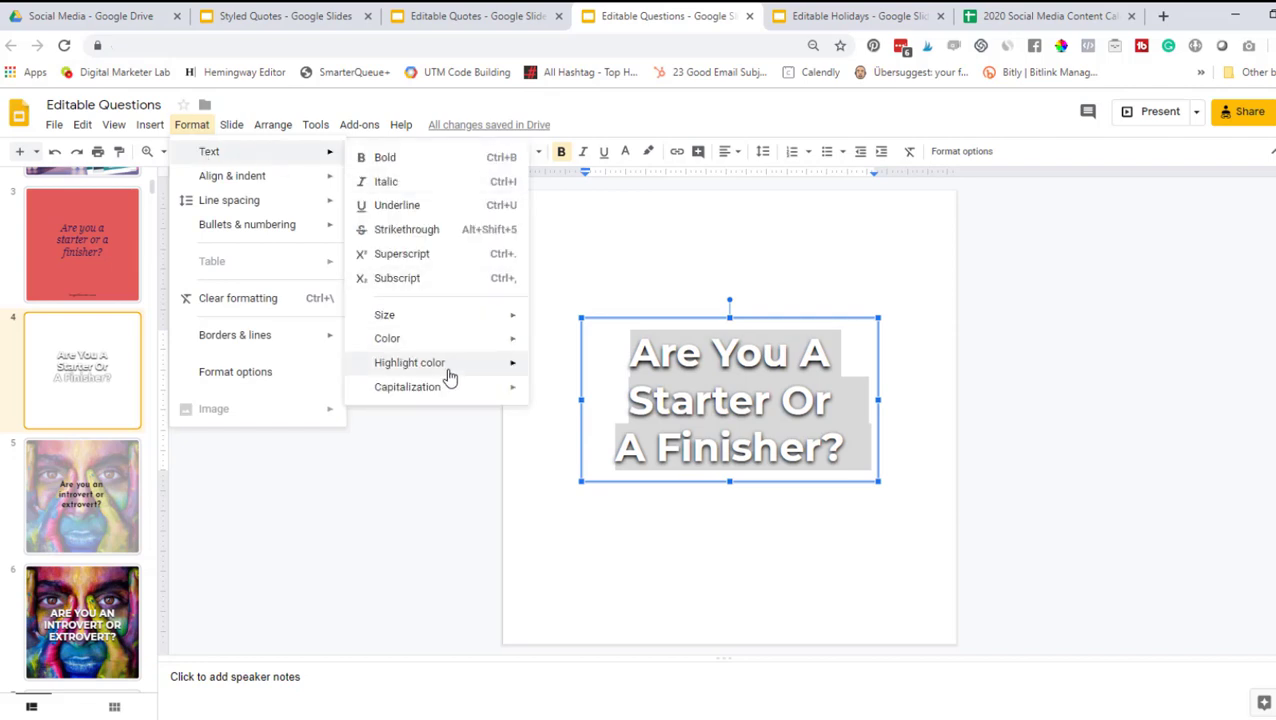
mouse_move(459, 390)
click(582, 392)
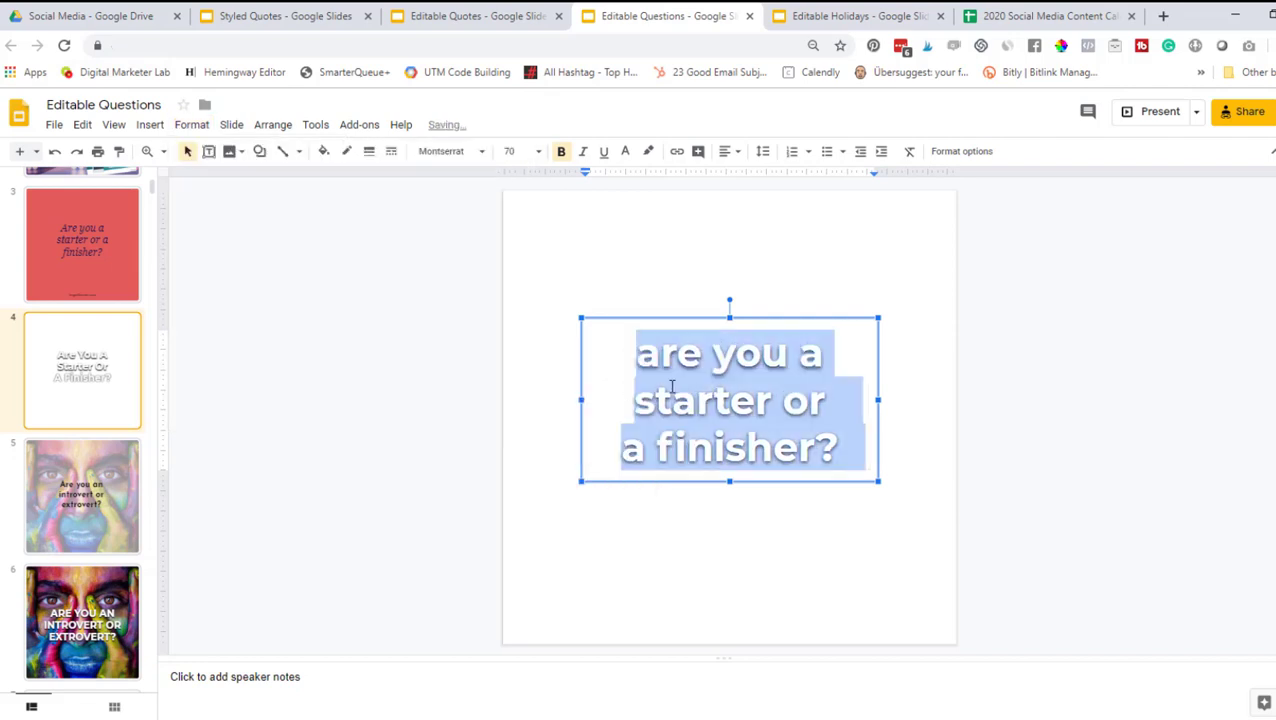
drag(660, 356, 603, 360)
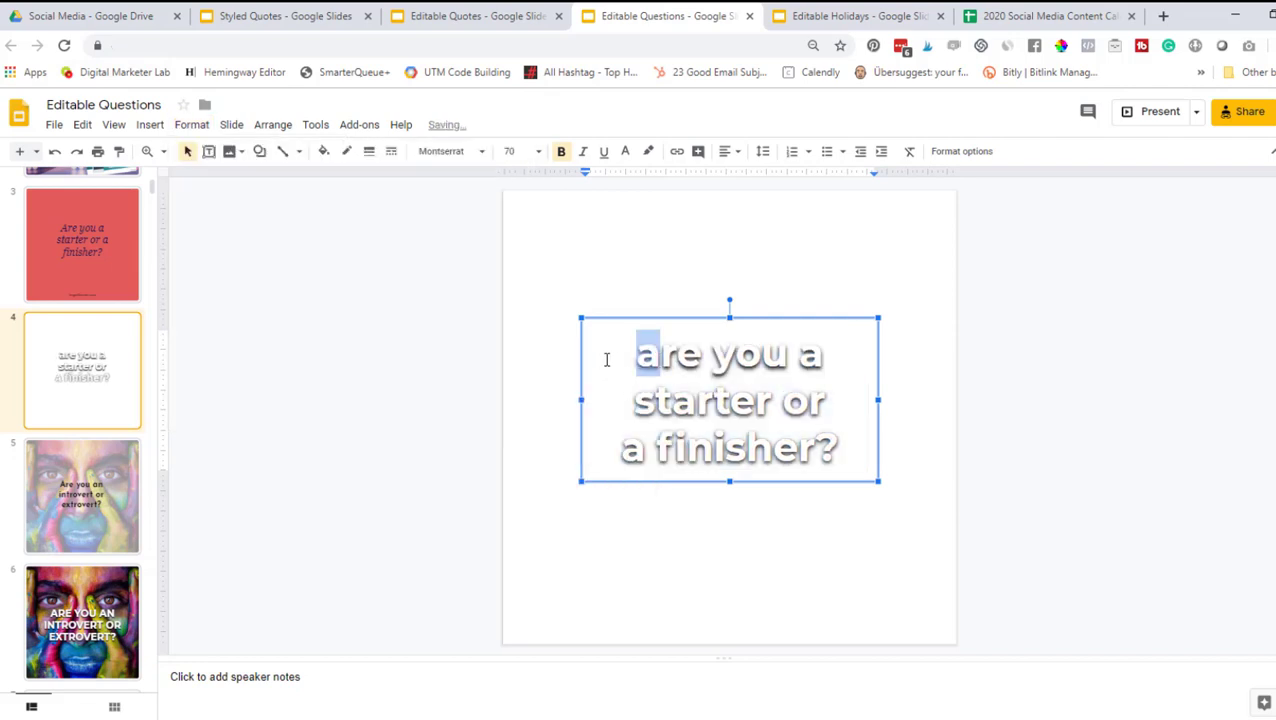
text(A)
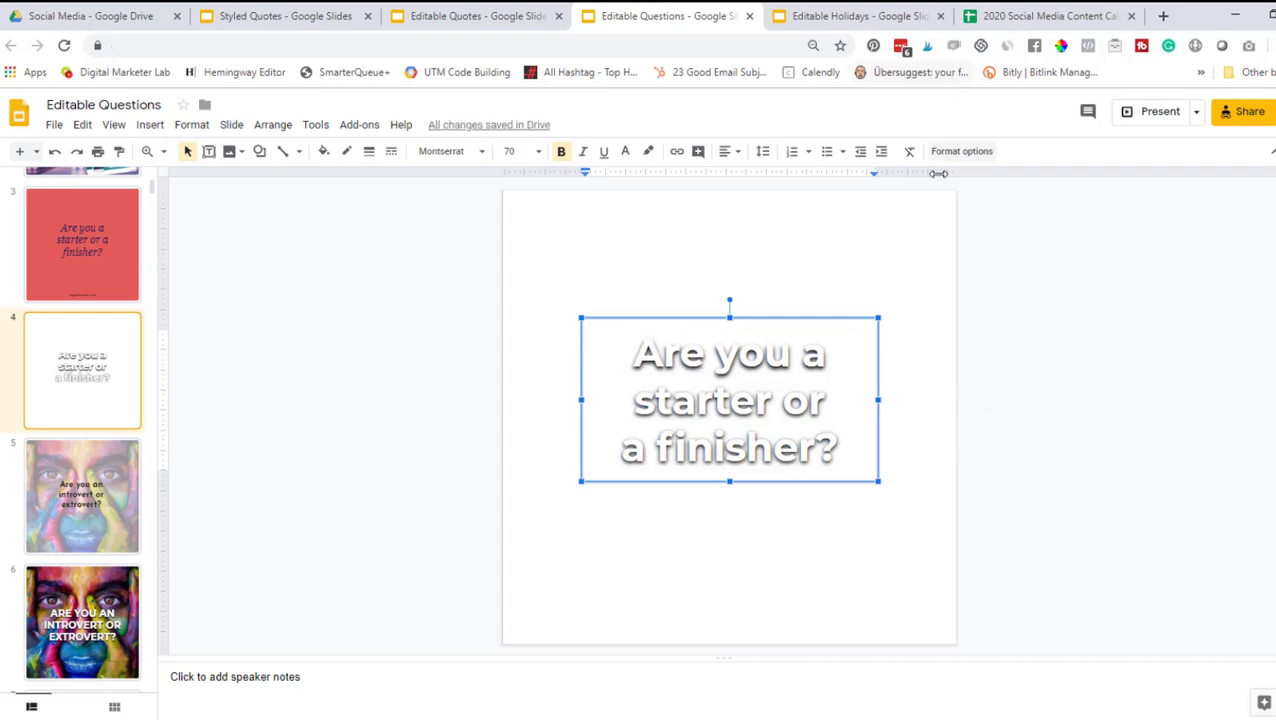
Remove the drop shadow from slide 4's question text
click(975, 151)
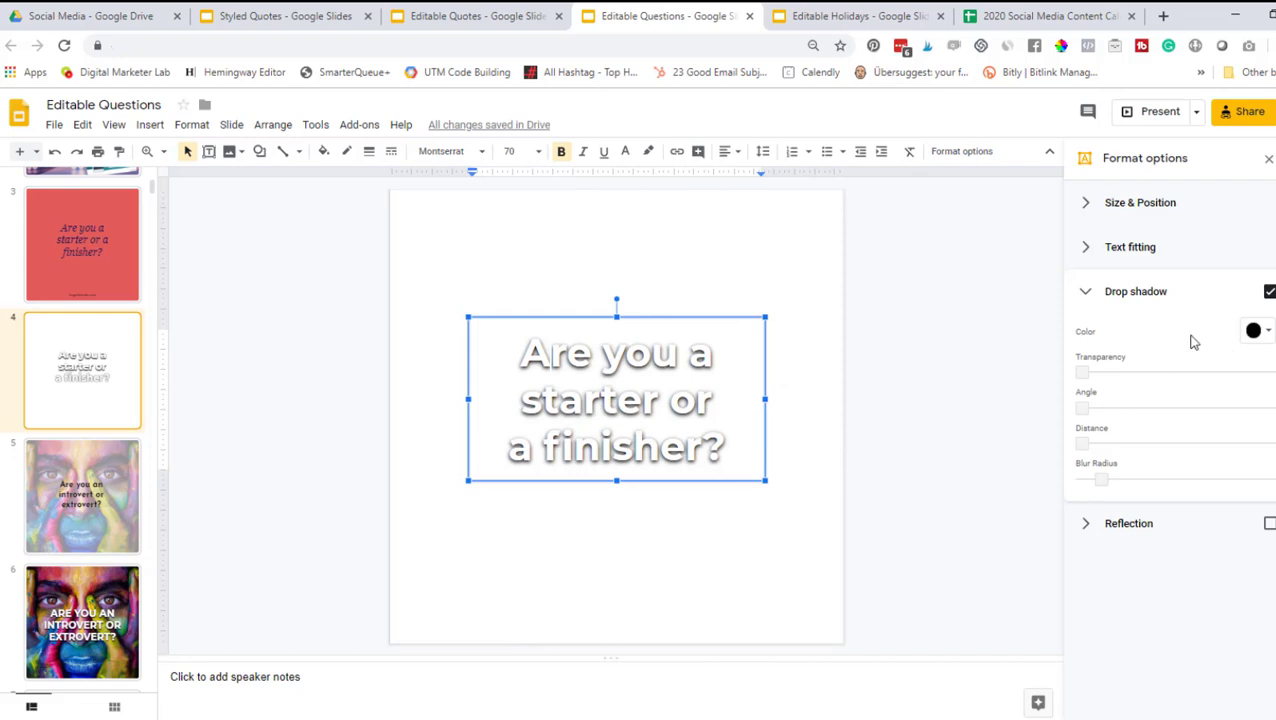
click(1269, 292)
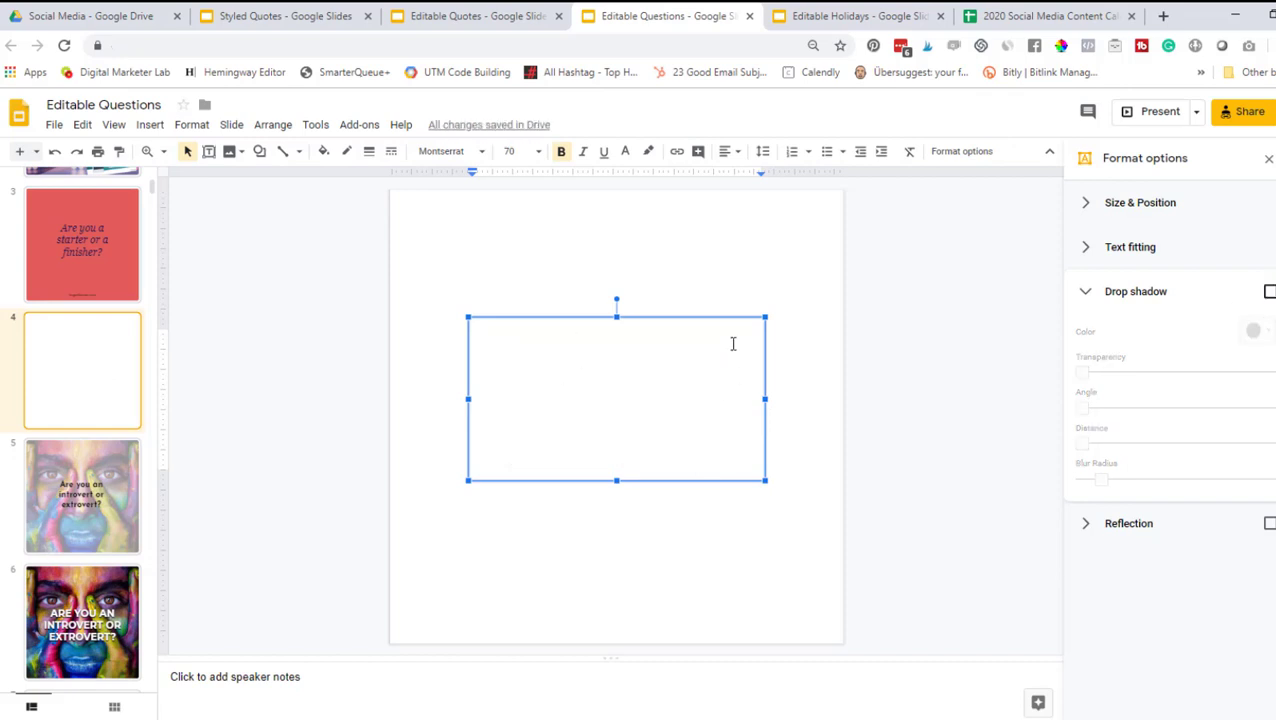
click(280, 241)
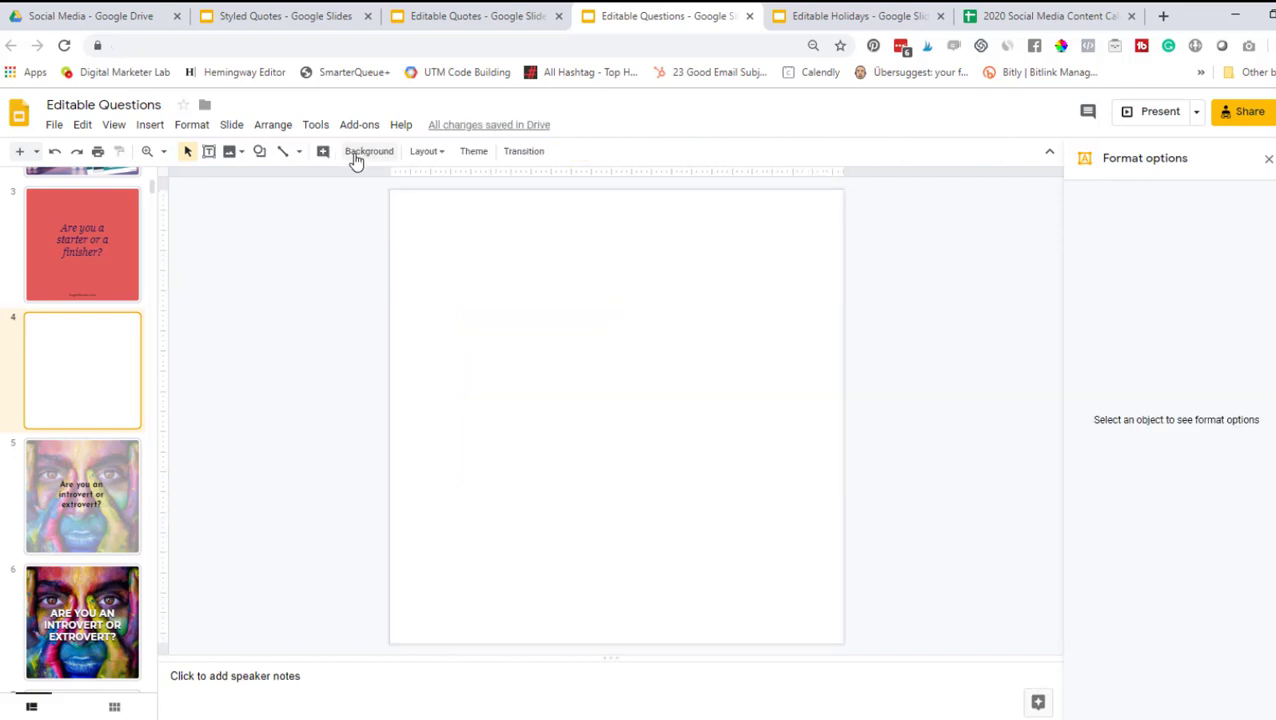
Set slide 4's background to the custom dark purple brand color
click(366, 151)
click(760, 363)
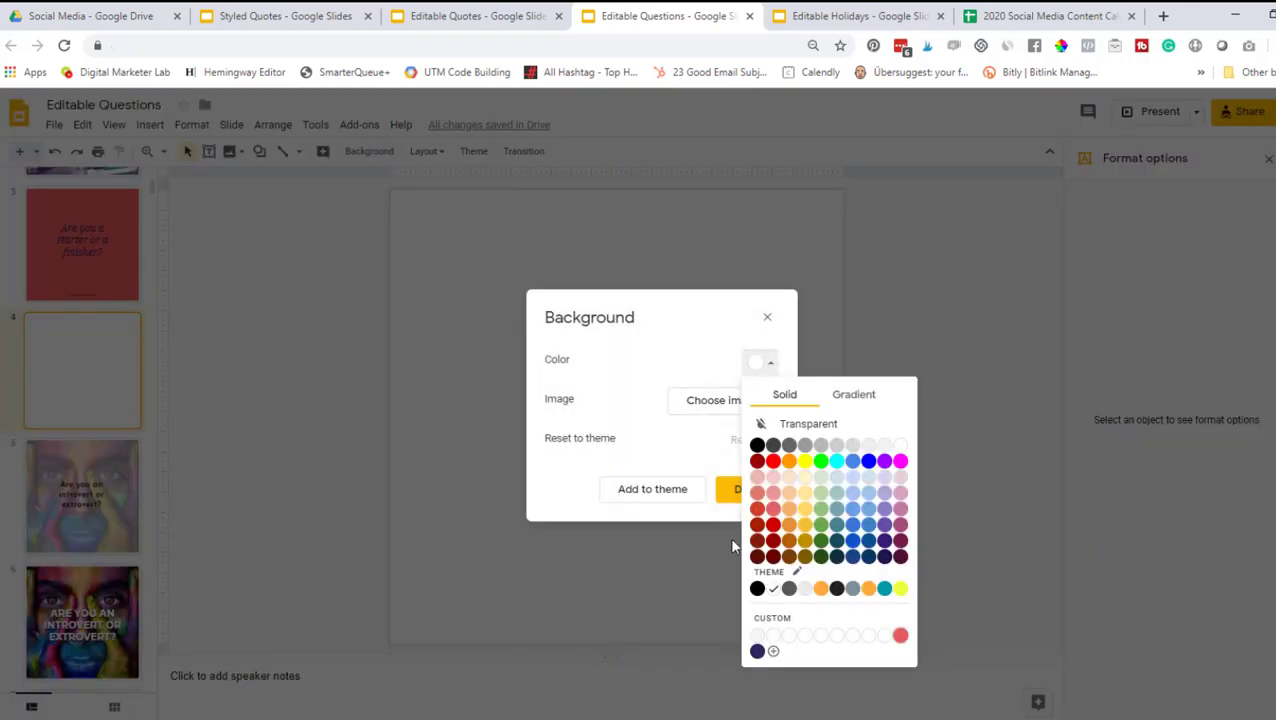
click(759, 651)
click(748, 490)
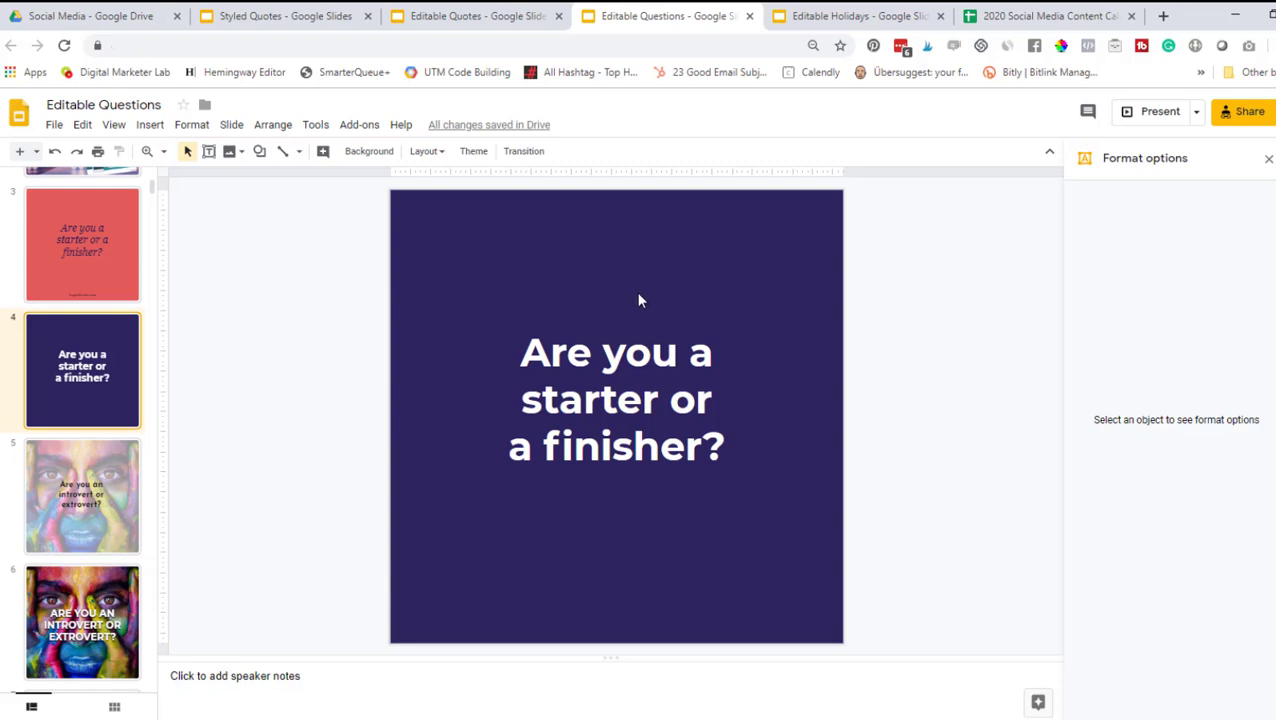
Insert the red bokeh photo from the Stock Photos_Questions folder into slide 4 and enlarge it from the lower-left corner to cover the slide
click(150, 125)
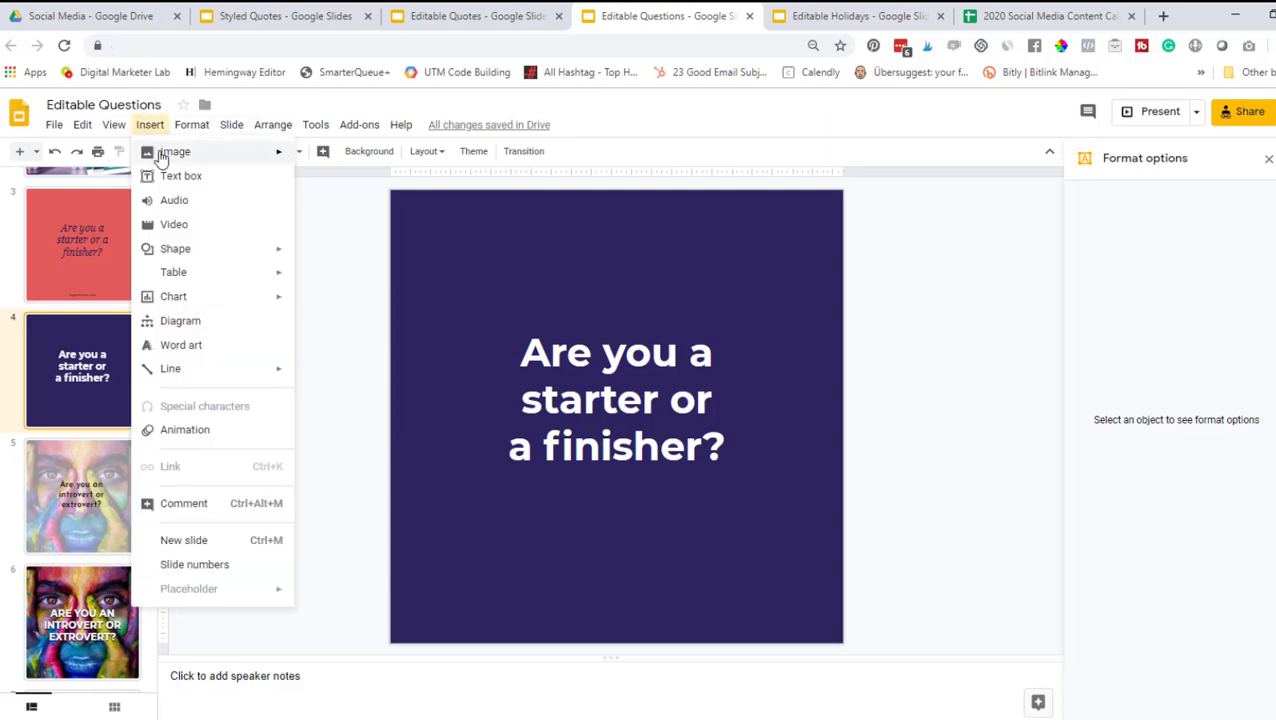
mouse_move(165, 155)
click(349, 161)
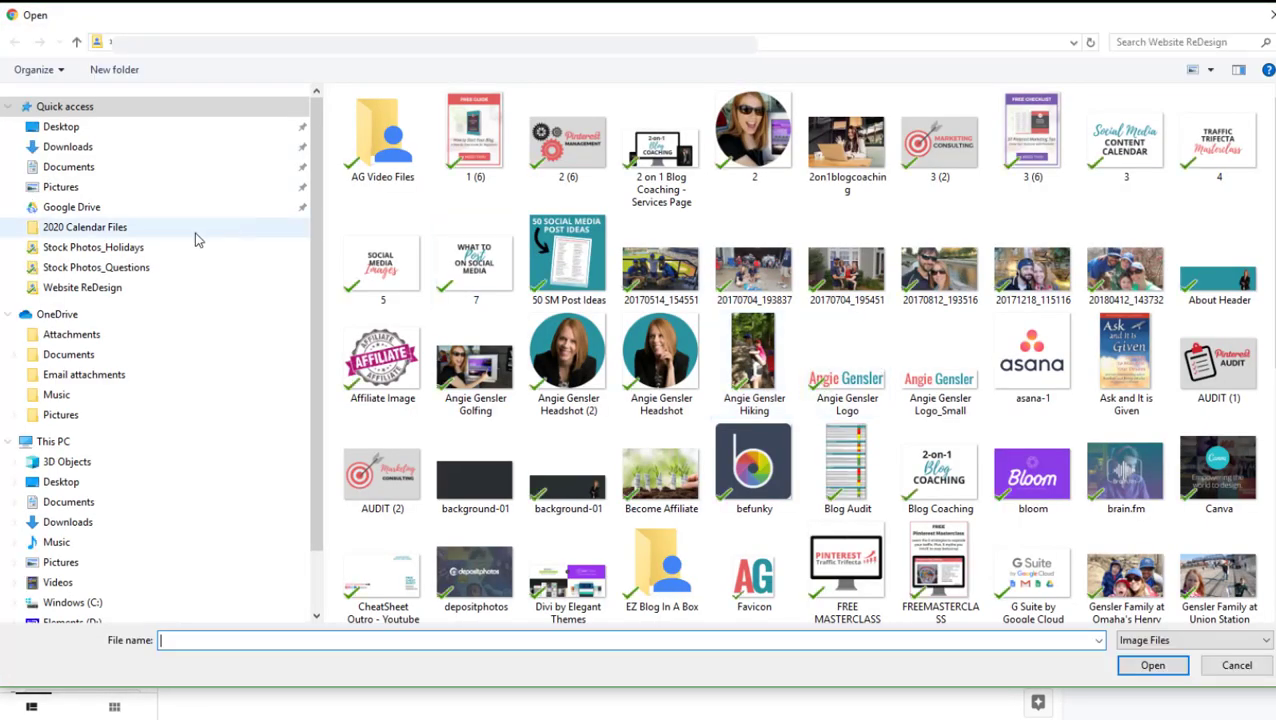
click(125, 267)
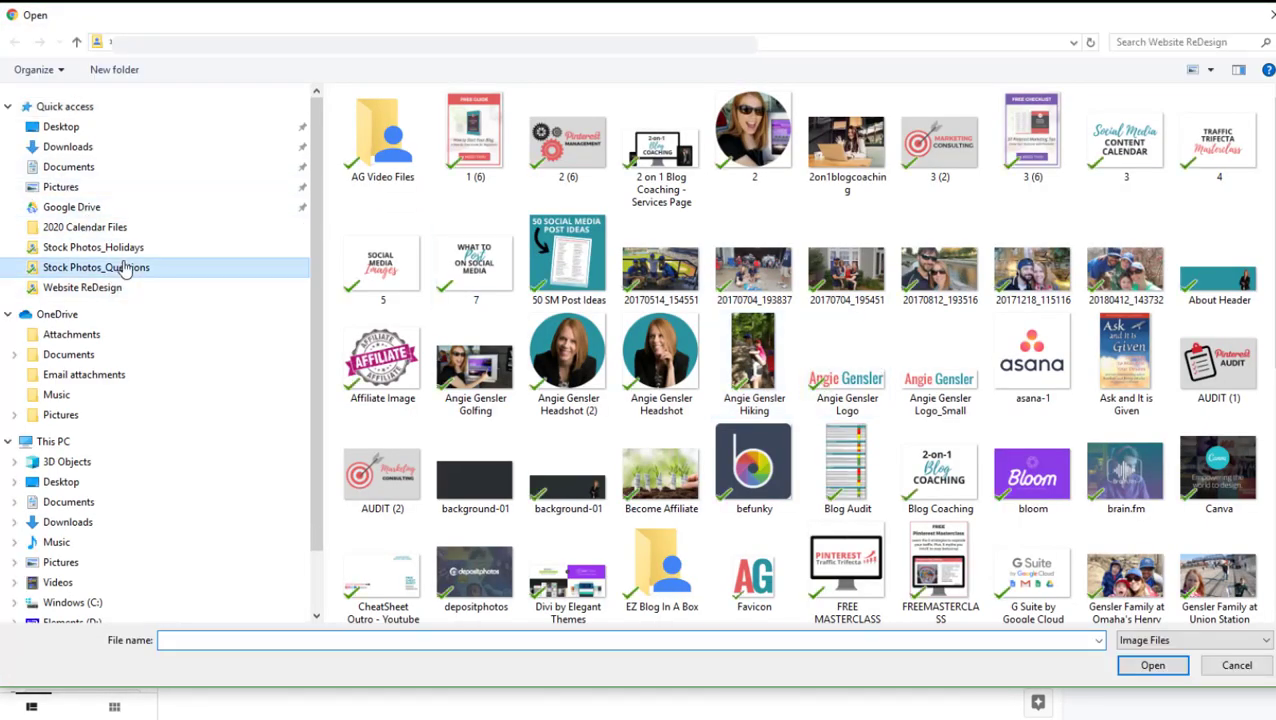
double_click(583, 276)
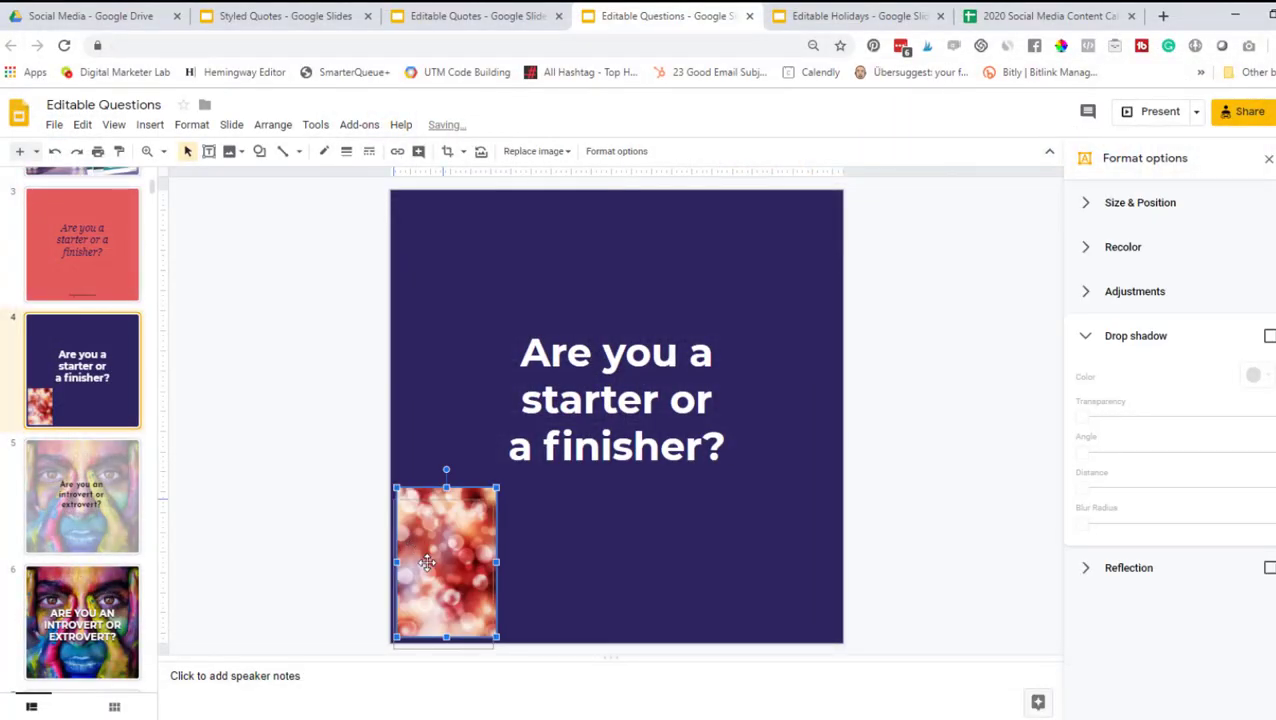
drag(436, 553, 429, 559)
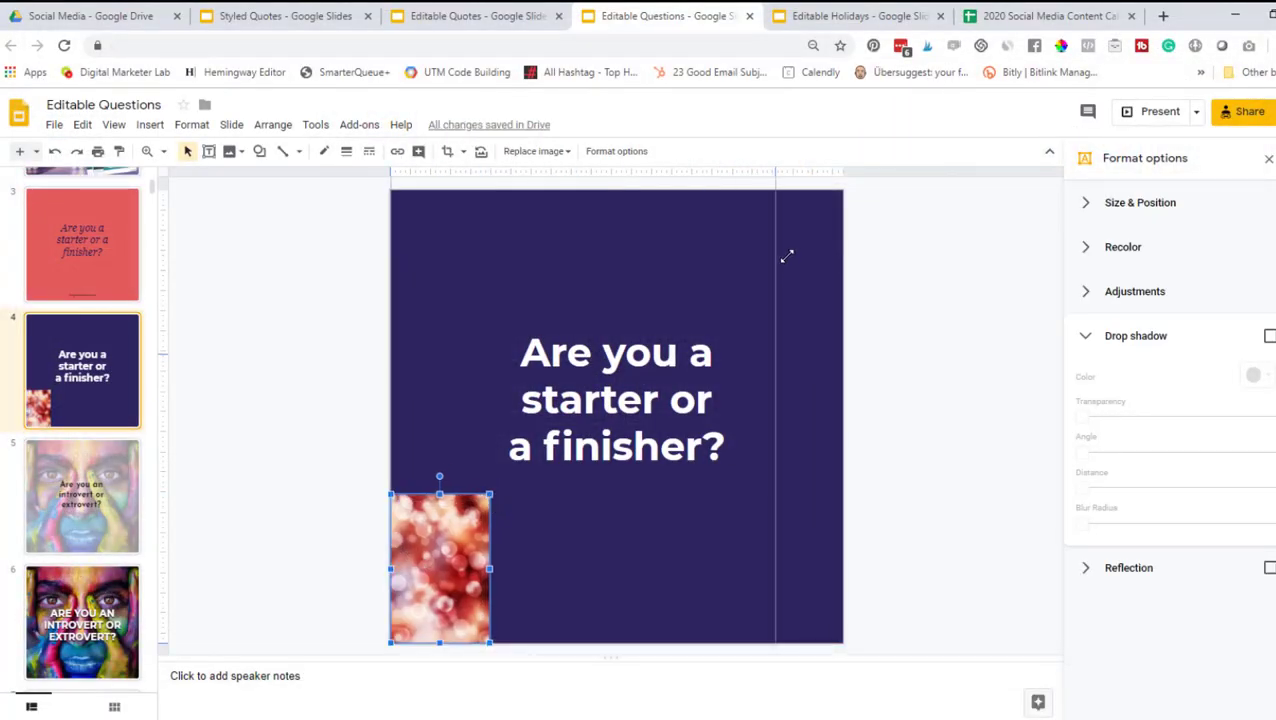
drag(836, 218, 843, 178)
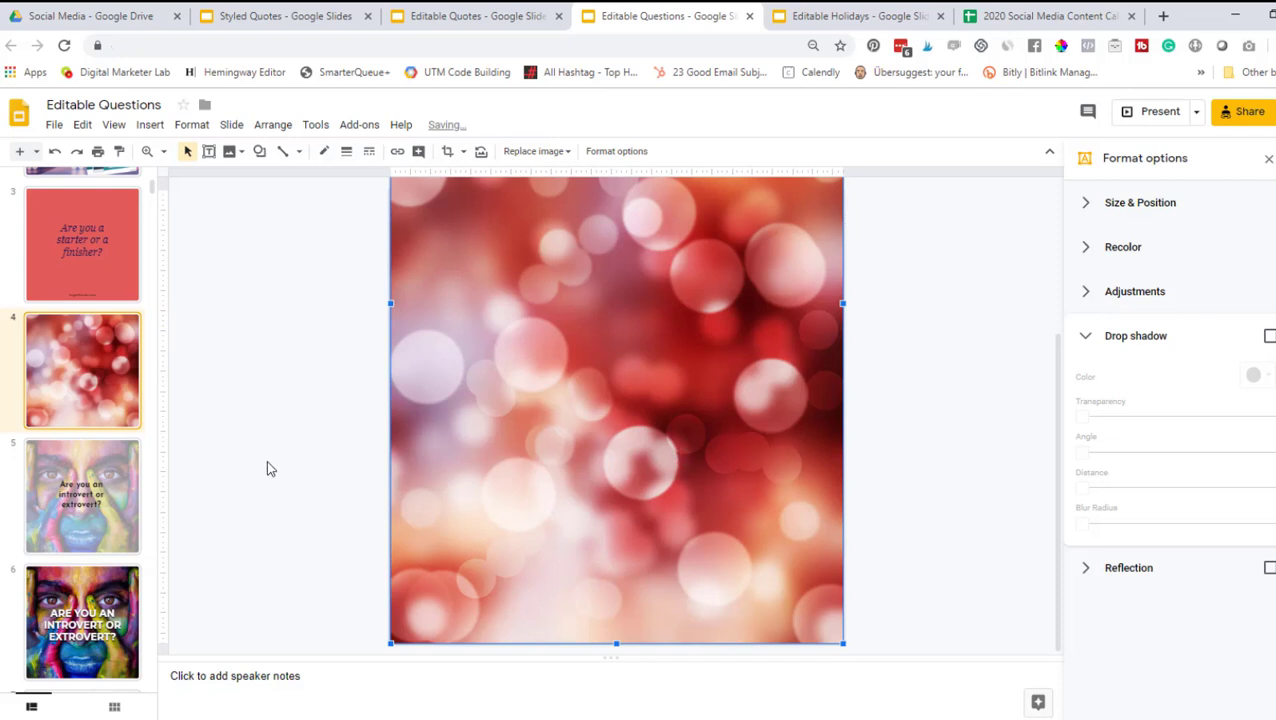
Send the bokeh photo to the back of slide 4, behind the question text
click(73, 385)
click(611, 443)
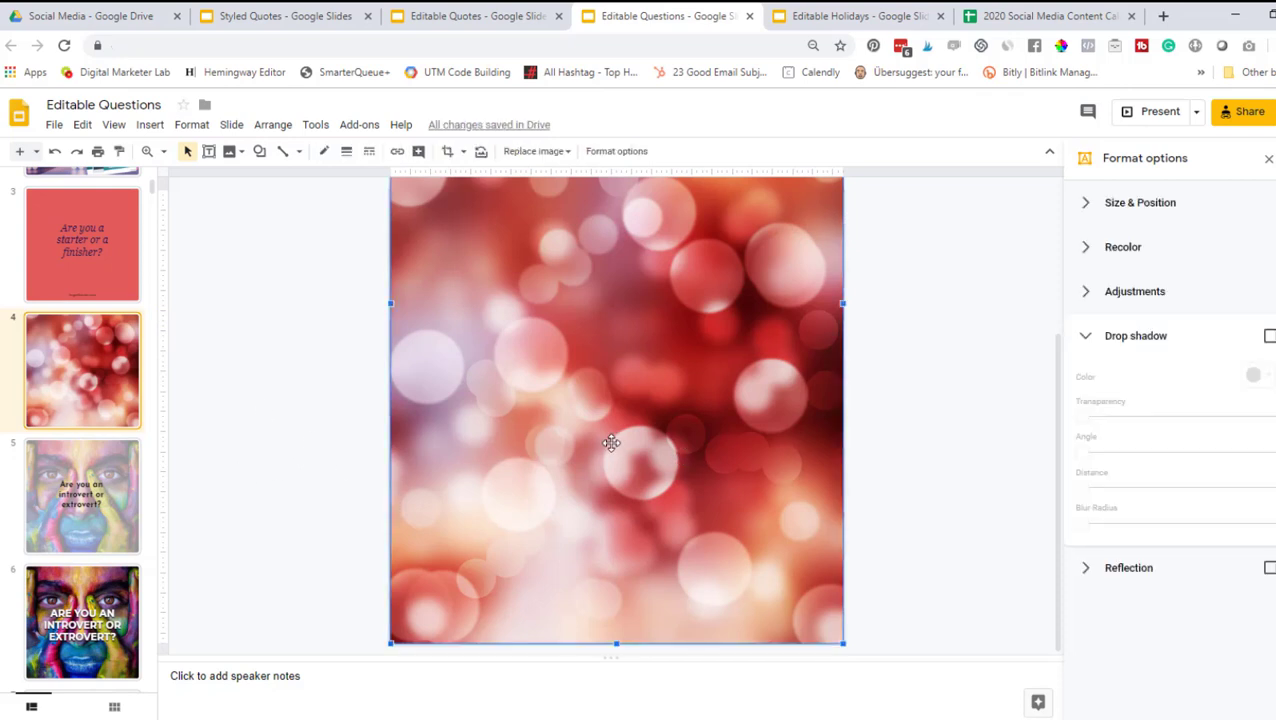
key(ctrl+shift+Down)
click(611, 443)
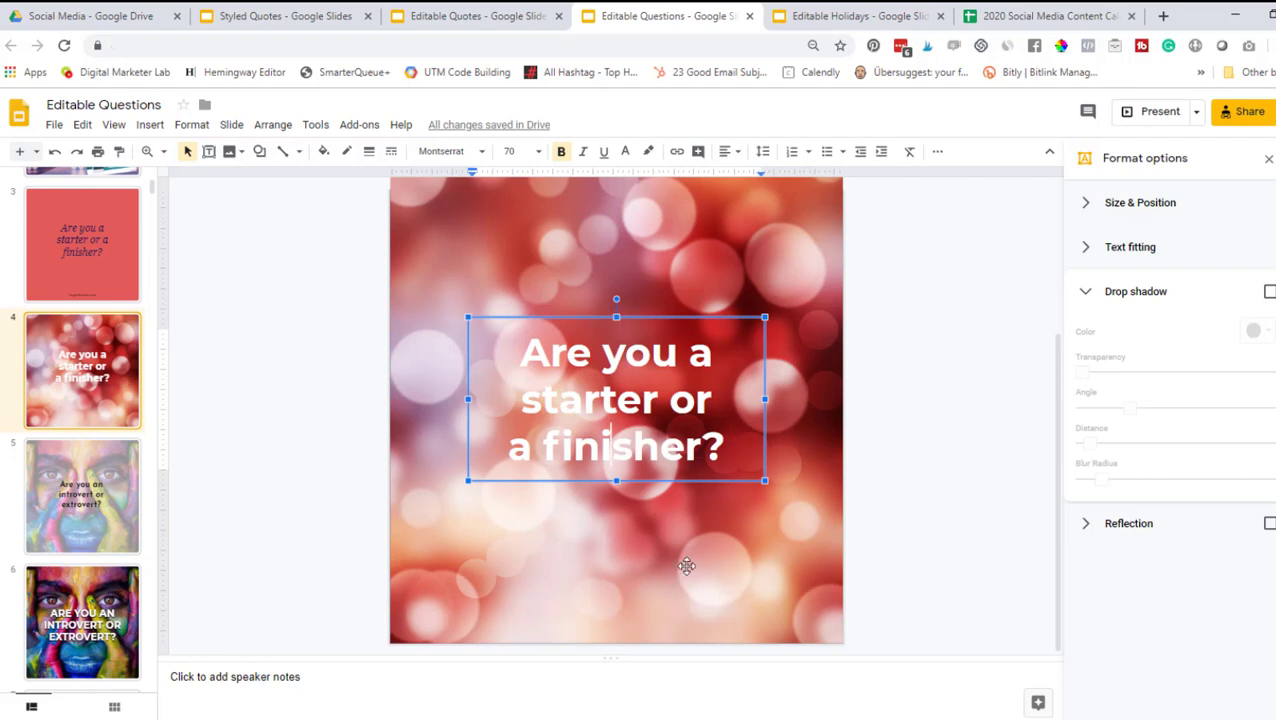
View the Editable Holidays presentation alongside the January 2020 sheet of the social media content calendar
click(856, 22)
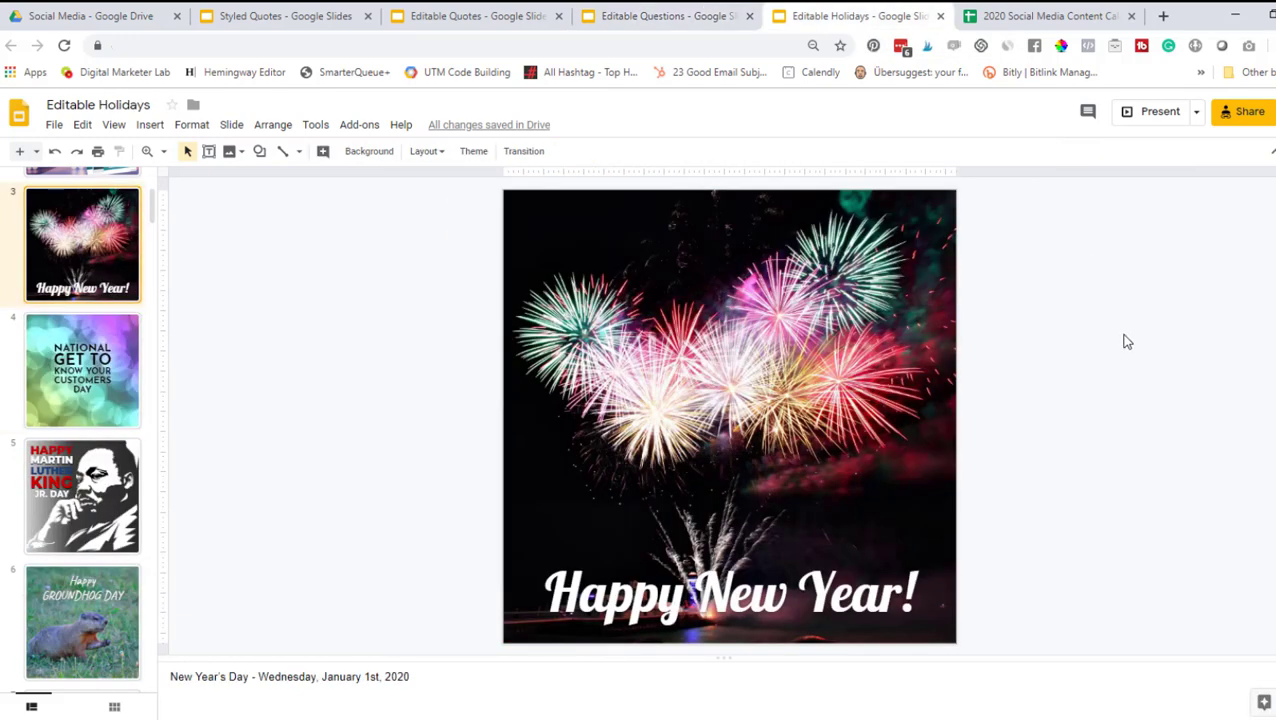
click(1052, 22)
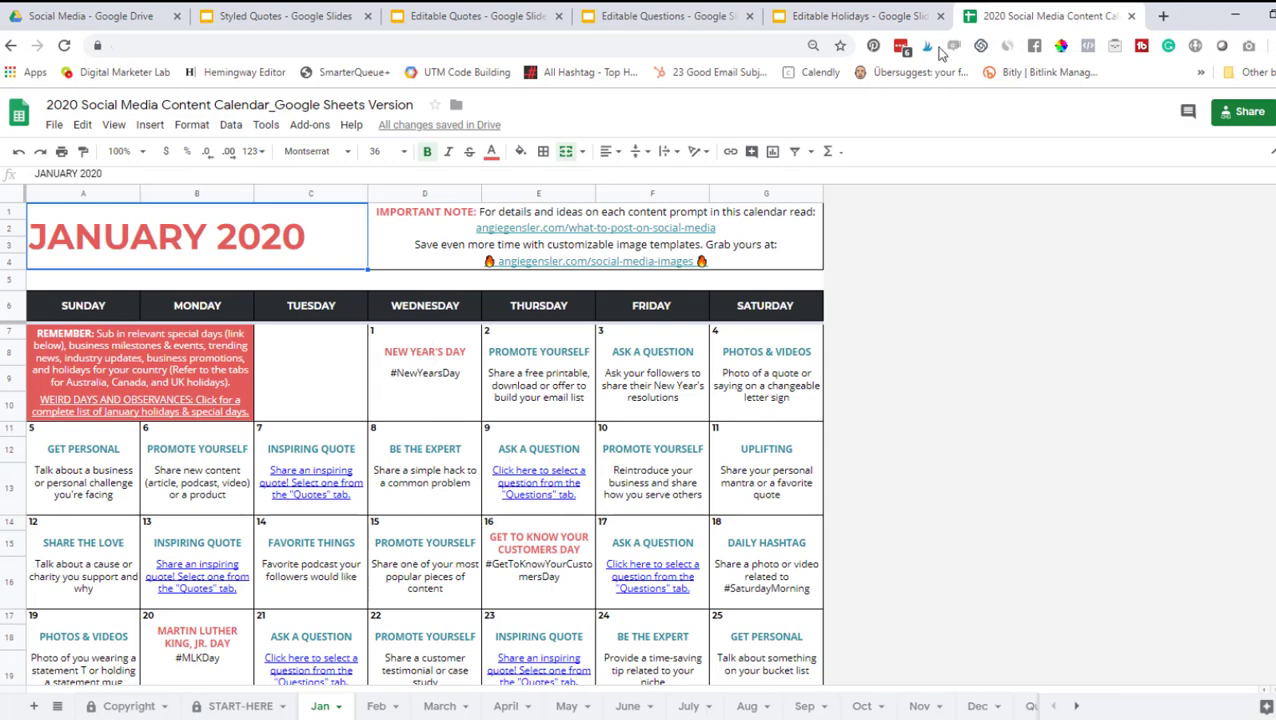
click(818, 16)
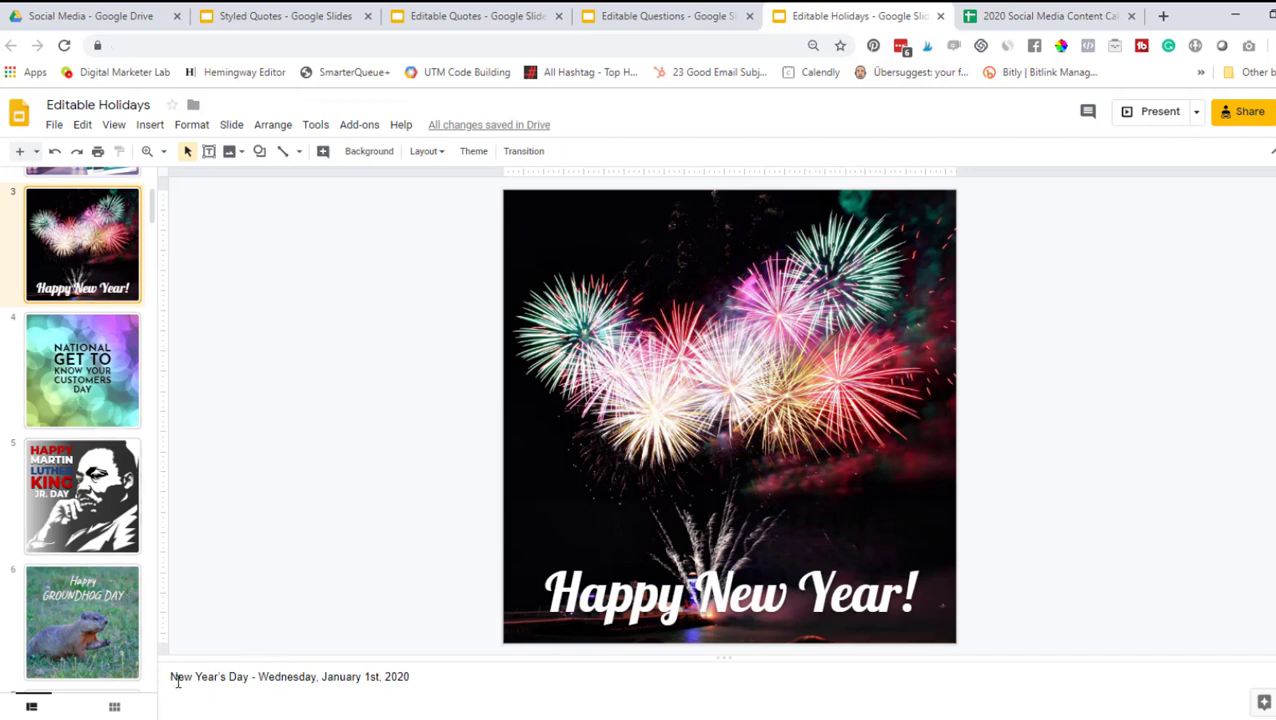
Examine the New Year slide's speaker note with the holiday name and date, its greeting text box and its fireworks photo
drag(178, 680, 464, 686)
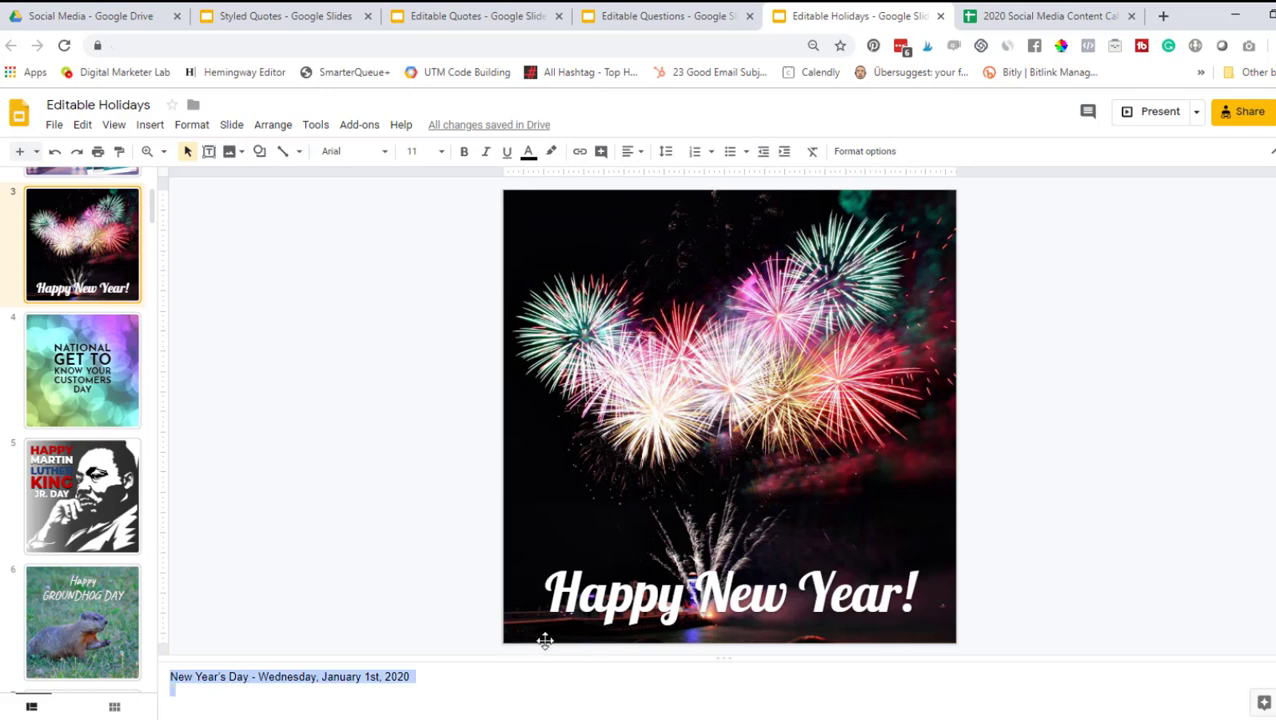
click(198, 679)
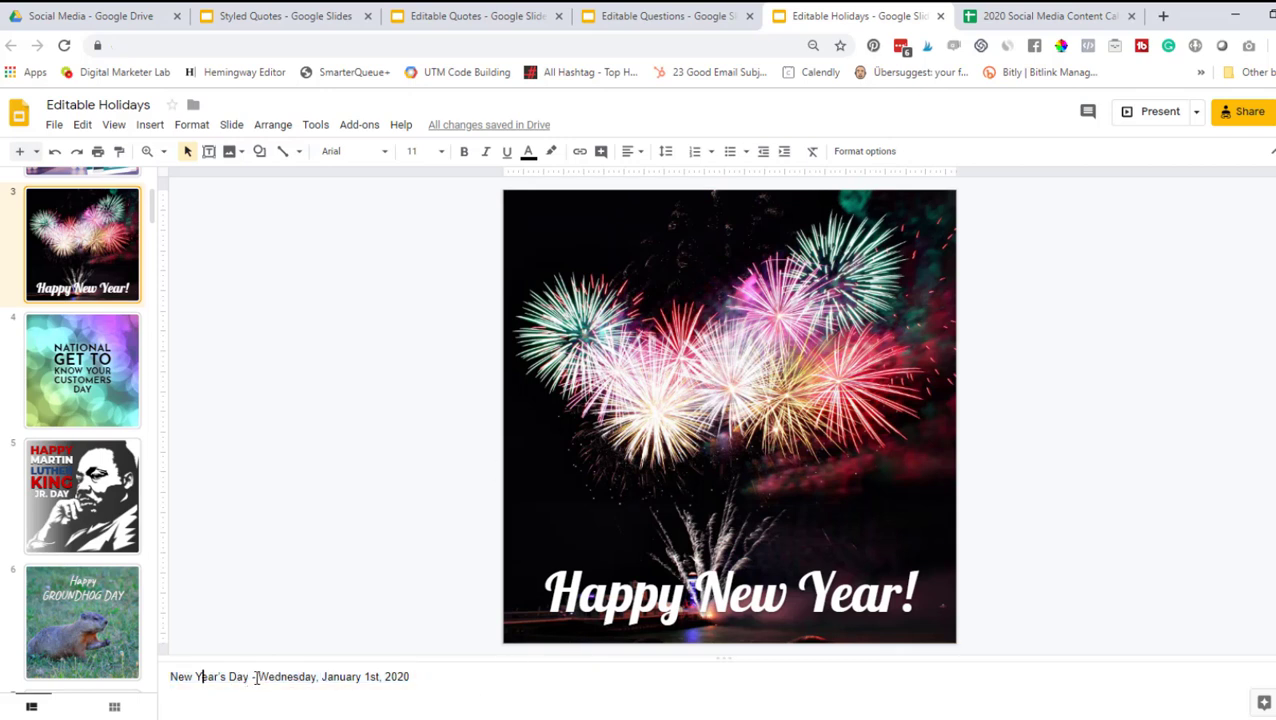
drag(253, 677, 461, 677)
click(459, 682)
click(712, 600)
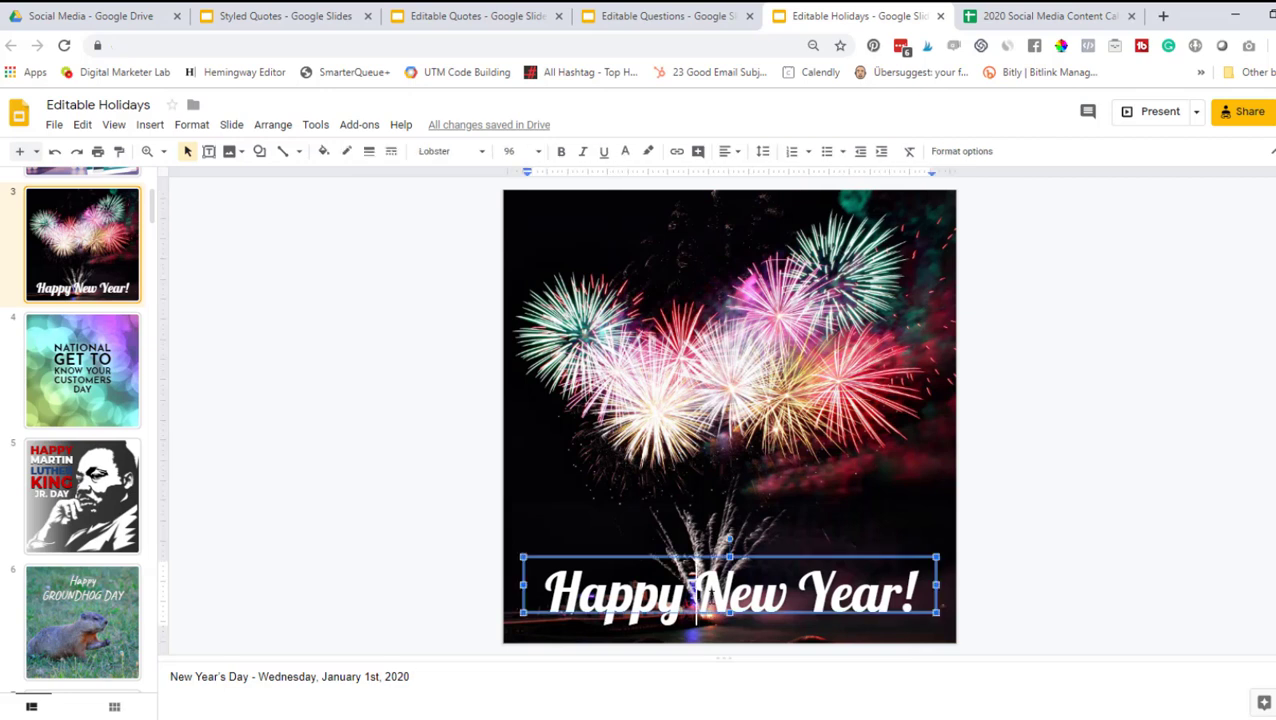
drag(545, 590, 935, 594)
click(783, 383)
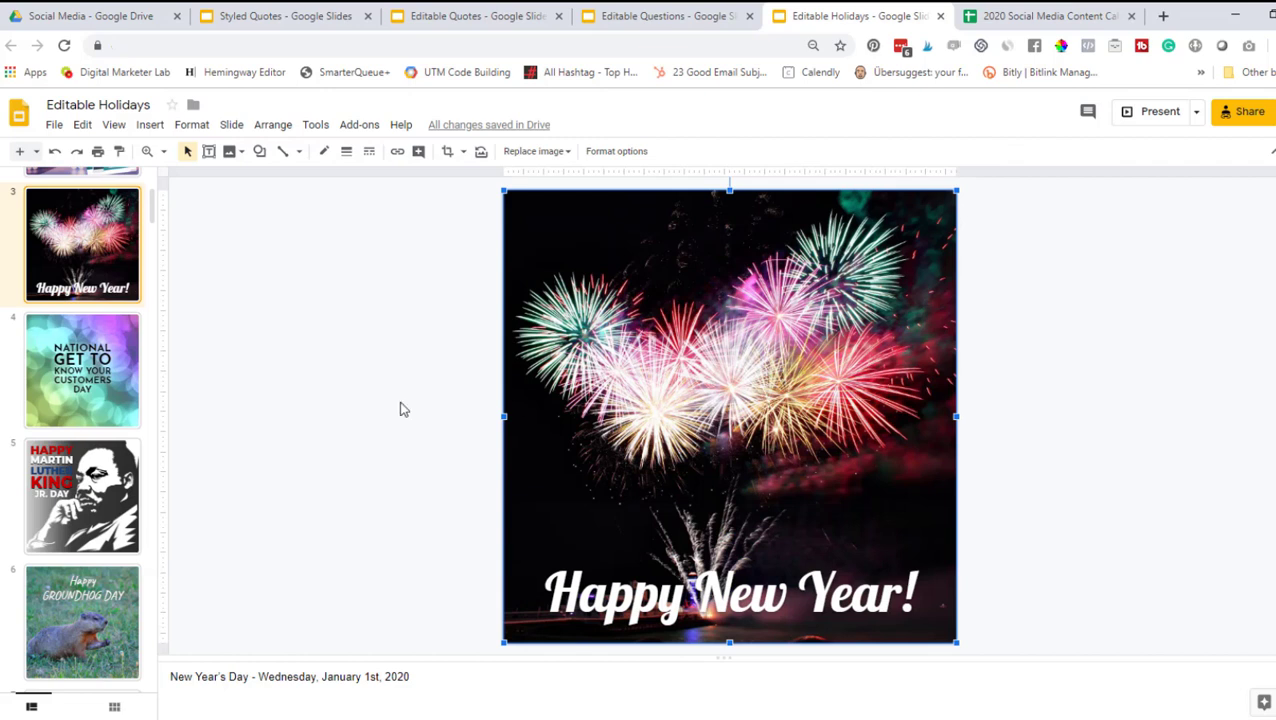
Review the football slide and the Celebrate Spring slide, inspecting each one's text box
scroll(85, 414, down, 3)
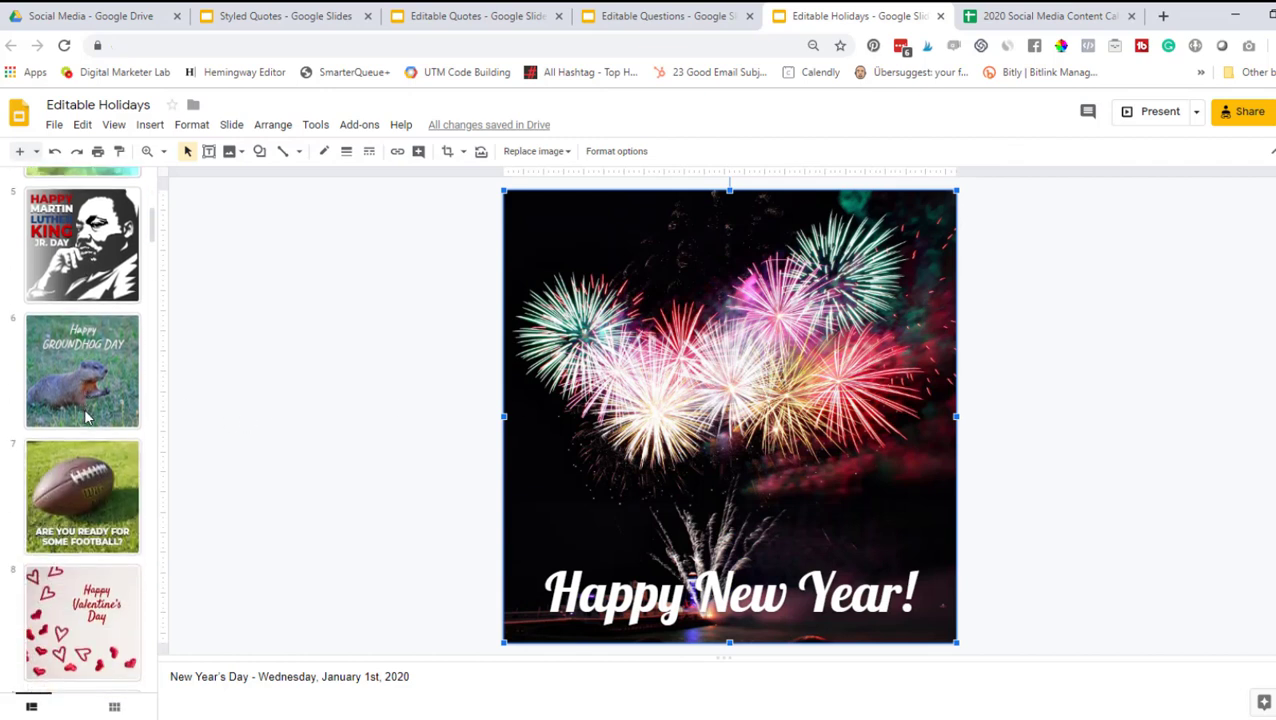
scroll(85, 418, down, 2)
click(108, 356)
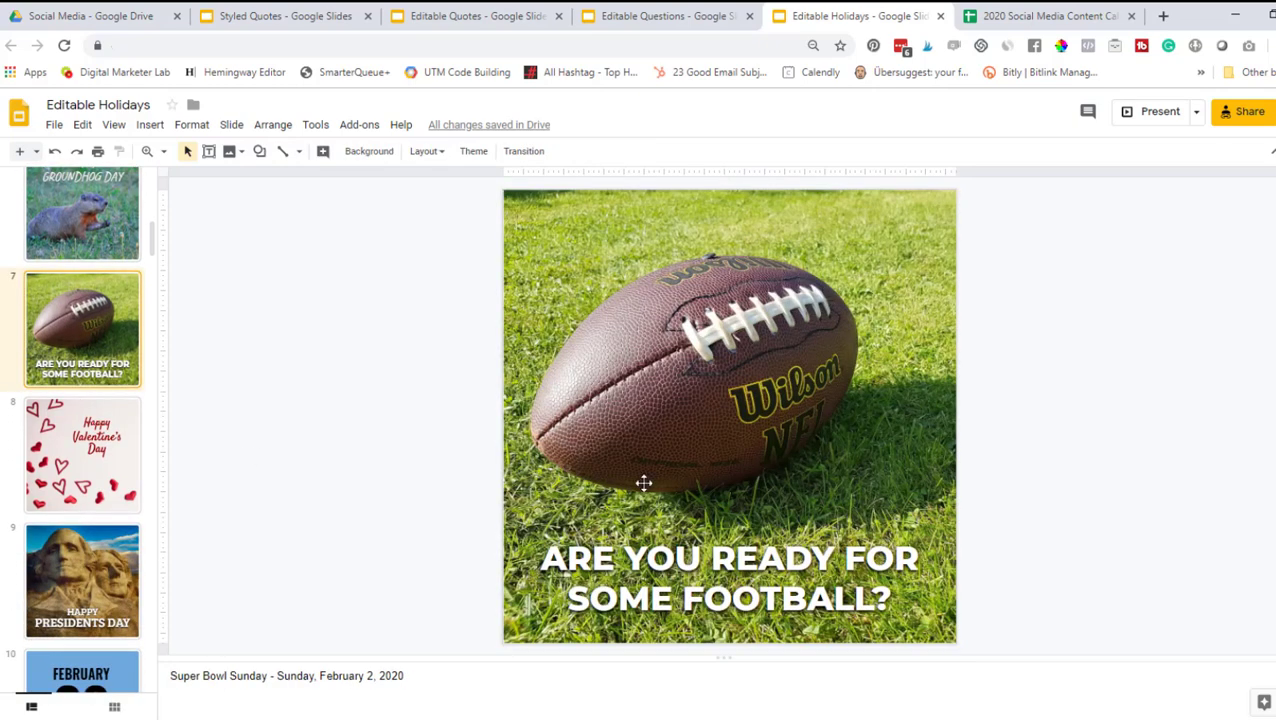
click(598, 566)
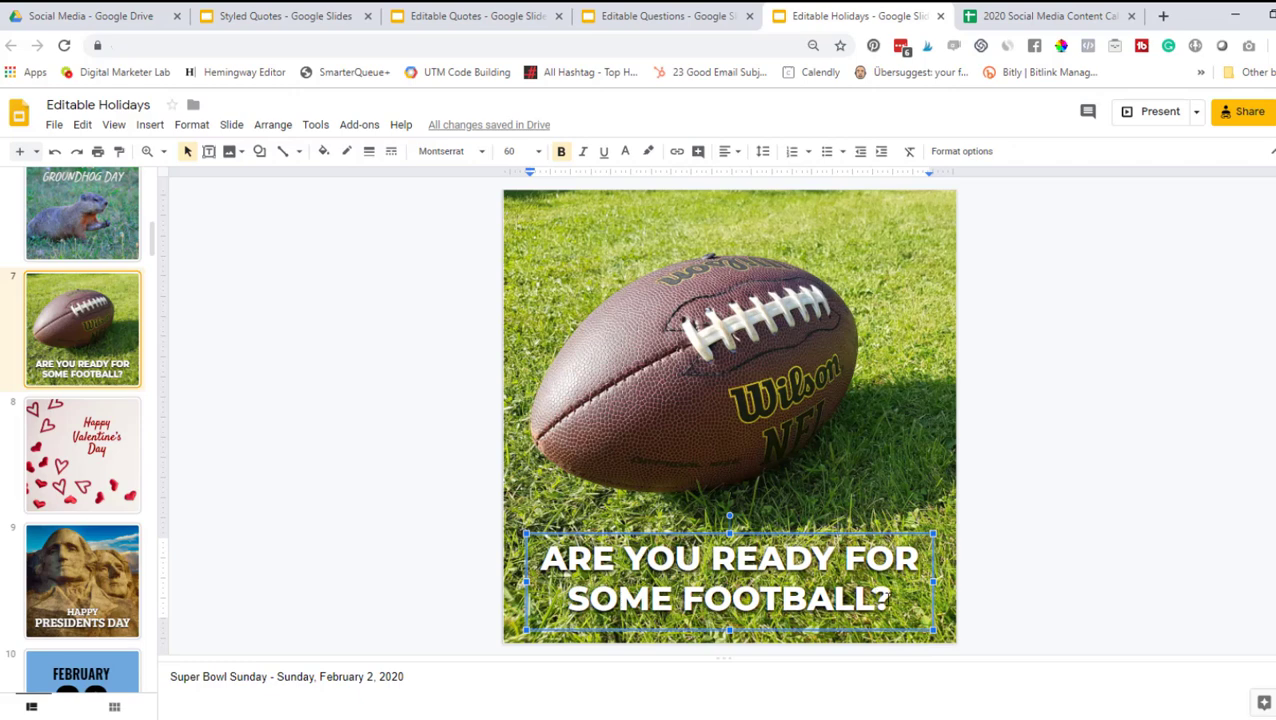
scroll(83, 488, down, 5)
scroll(83, 488, down, 4)
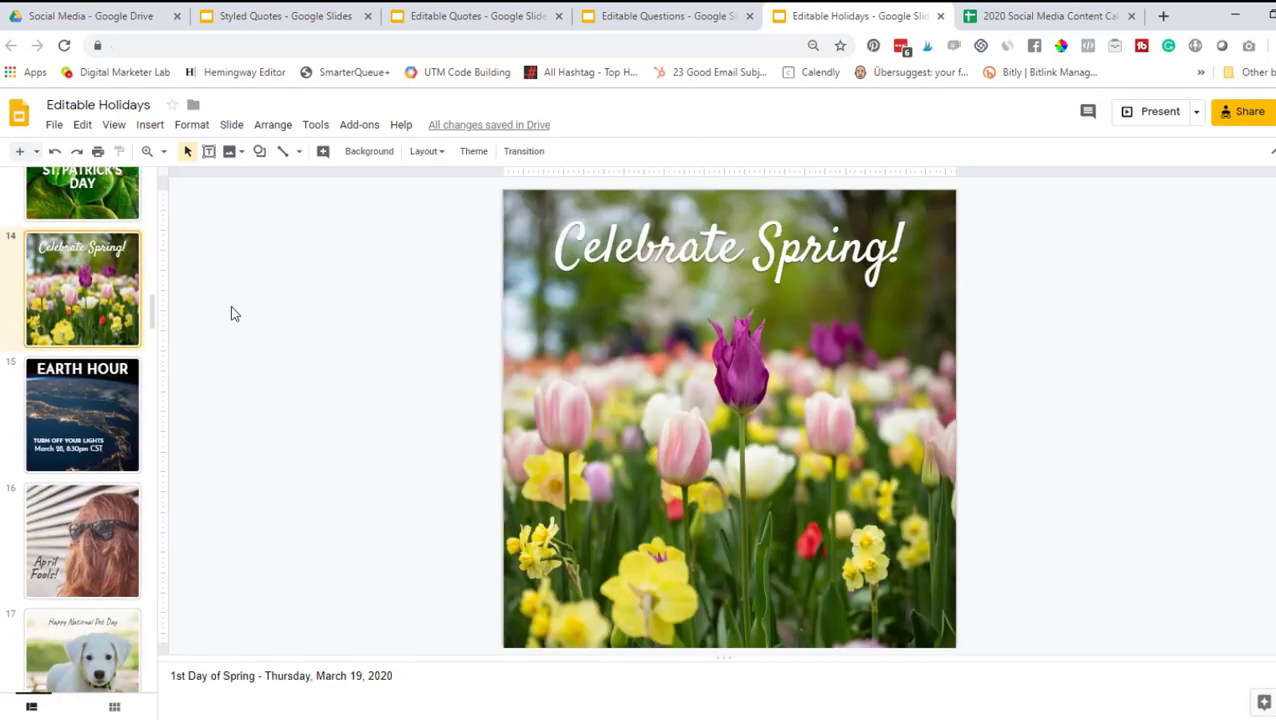
click(90, 302)
click(556, 250)
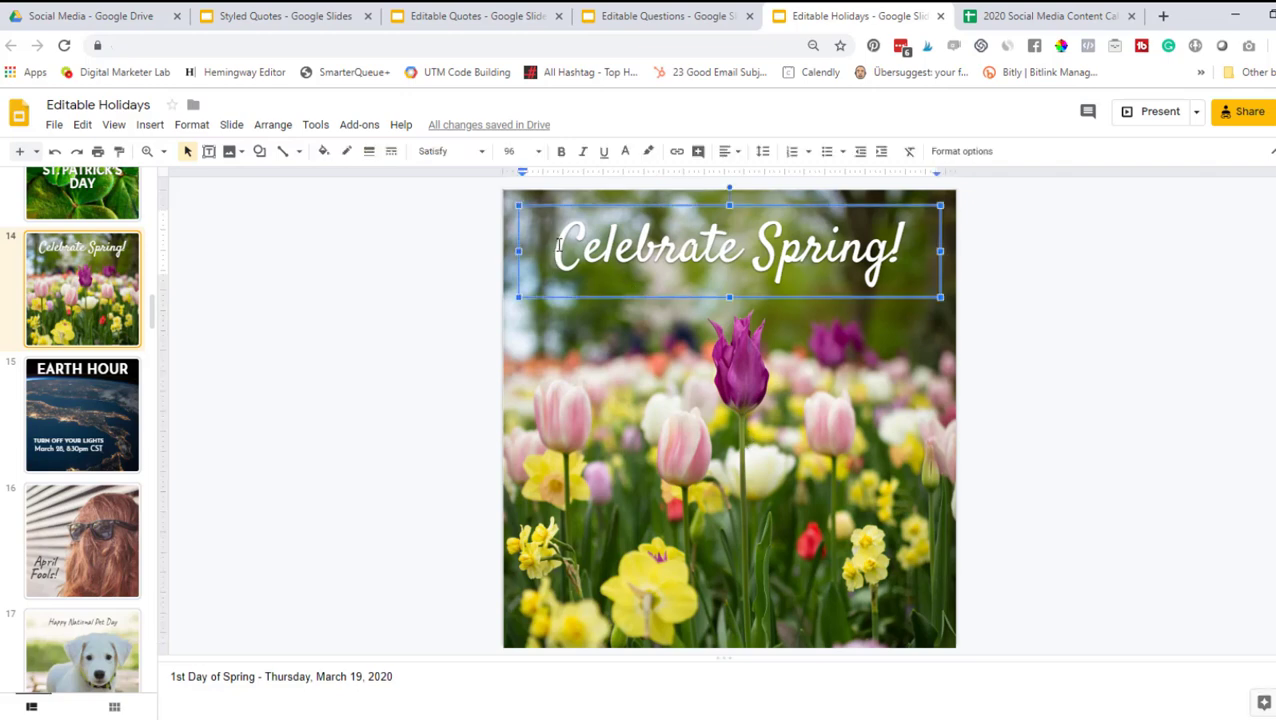
Review the National Social Media Day slide and inspect its question text box
scroll(80, 468, down, 4)
scroll(65, 473, down, 12)
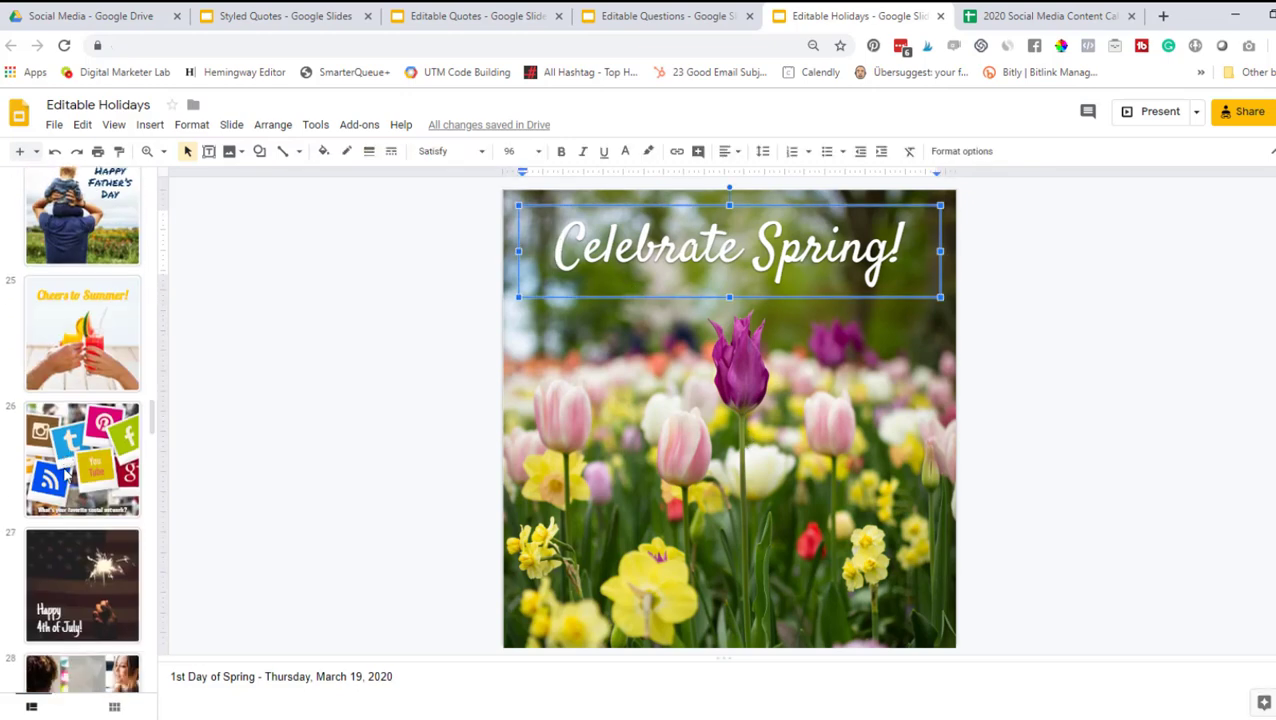
click(60, 345)
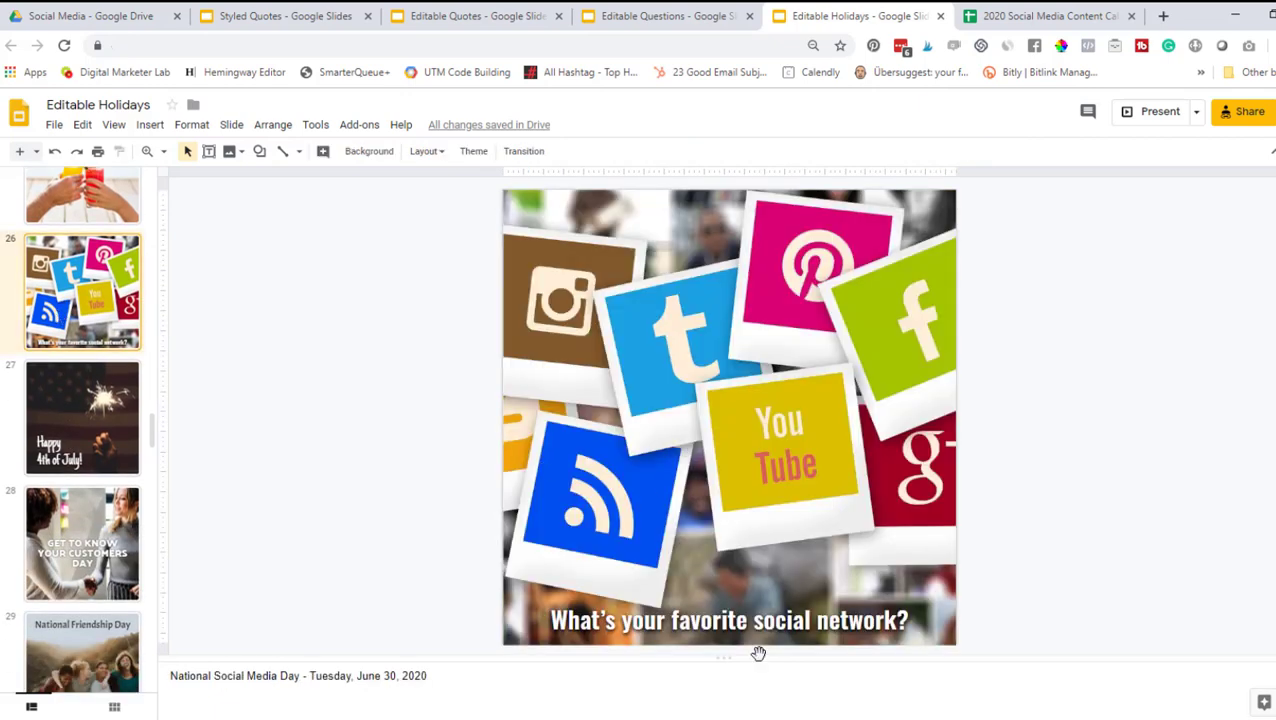
click(562, 622)
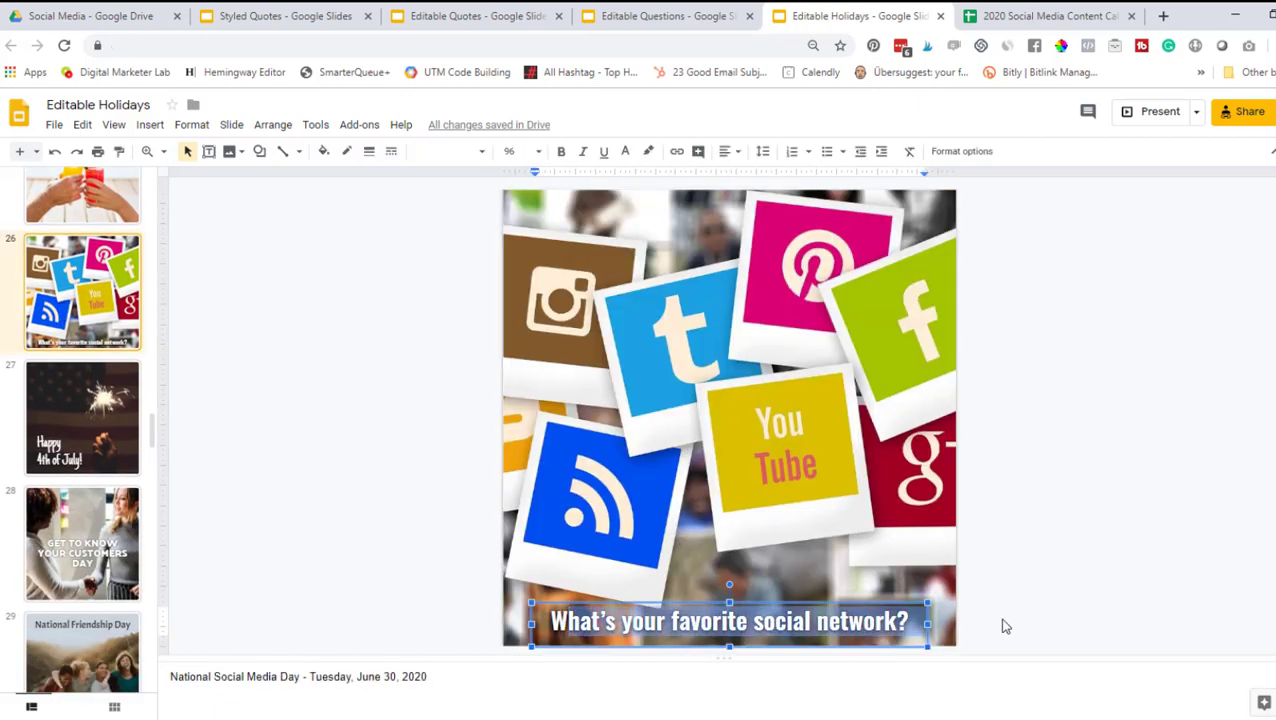
click(1018, 581)
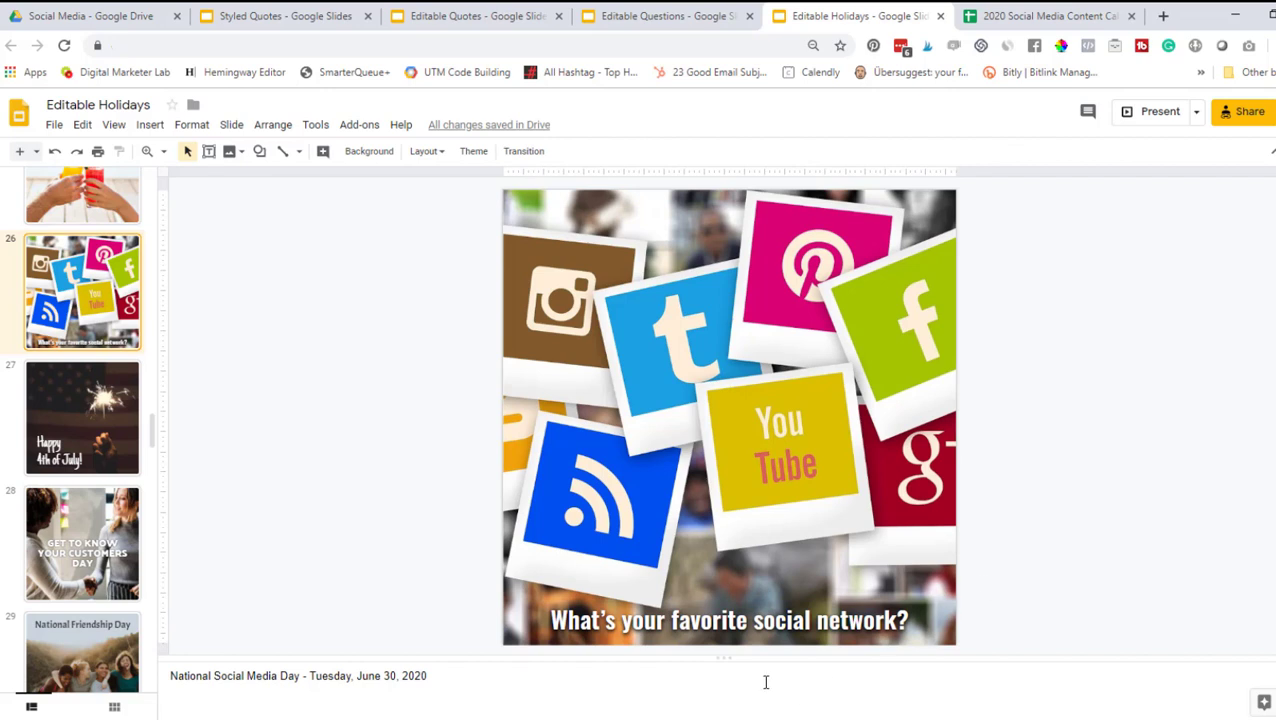
click(597, 622)
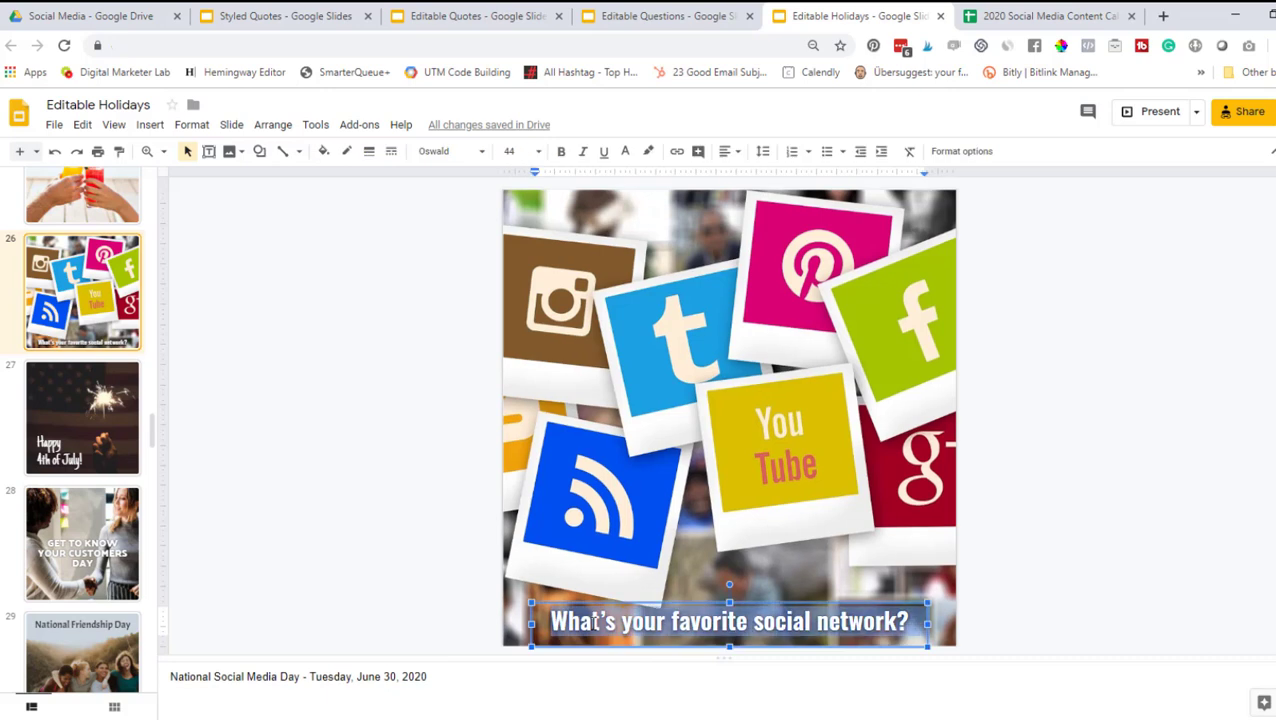